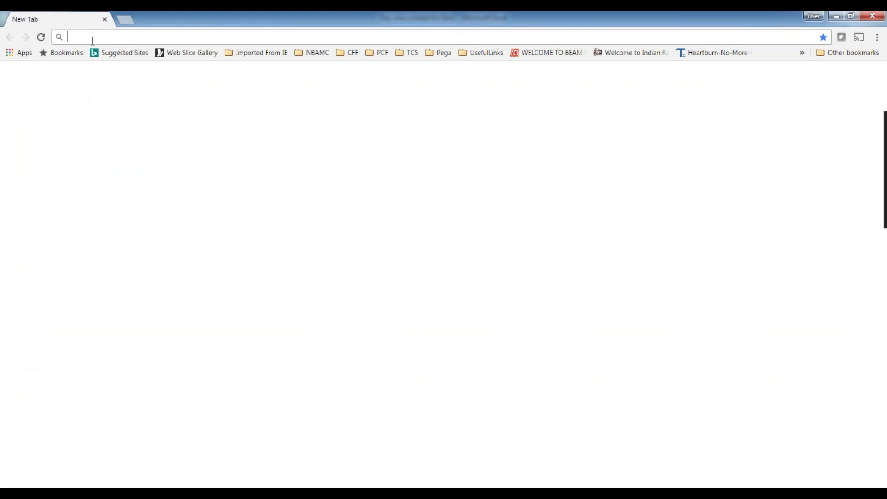
Step: Open the copied Pega address in the browser and log in with the administrator's user ID
{"action": "key", "text": "ctrl+v"}
{"action": "key", "text": "Return"}
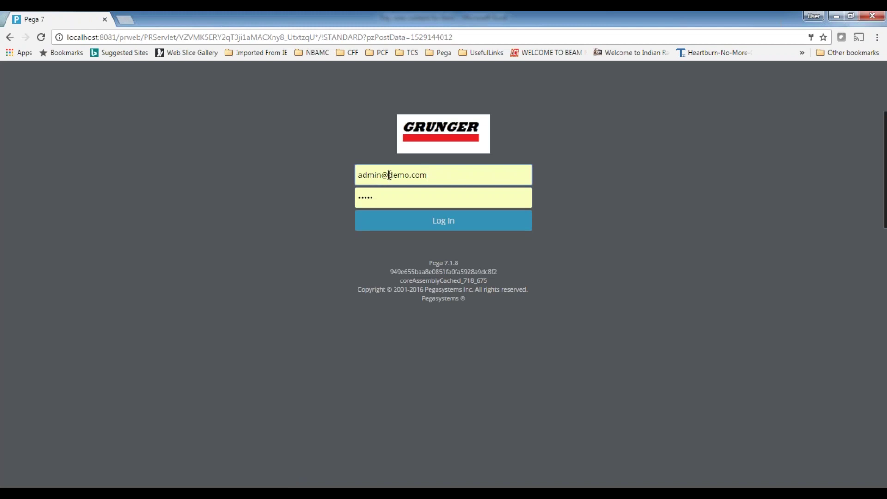
{"action": "left_click_drag", "start_coordinate": [389, 176], "coordinate": [493, 180]}
{"action": "type", "text": "s"}
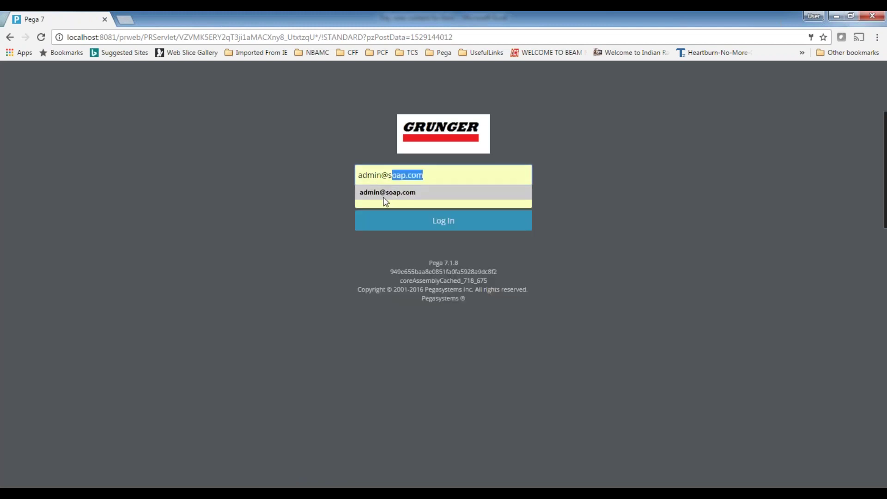
{"action": "type", "text": "atyam"}
{"action": "left_click", "coordinate": [426, 189]}
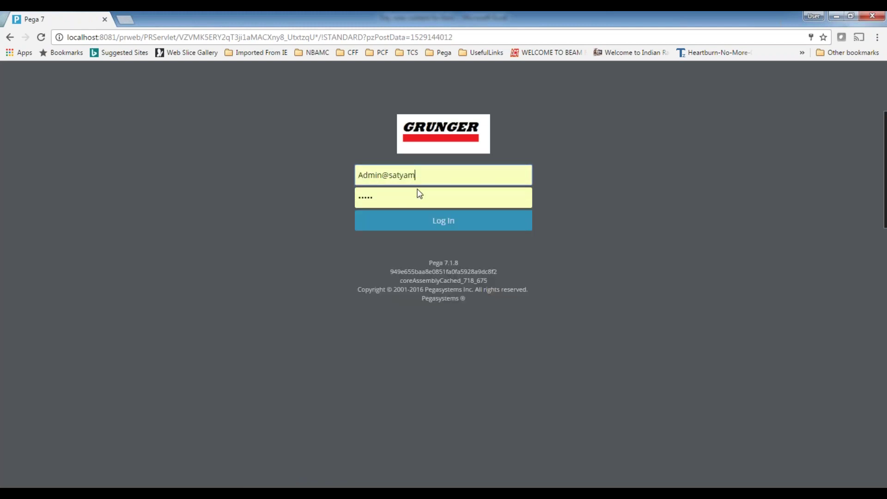
{"action": "left_click", "coordinate": [441, 226]}
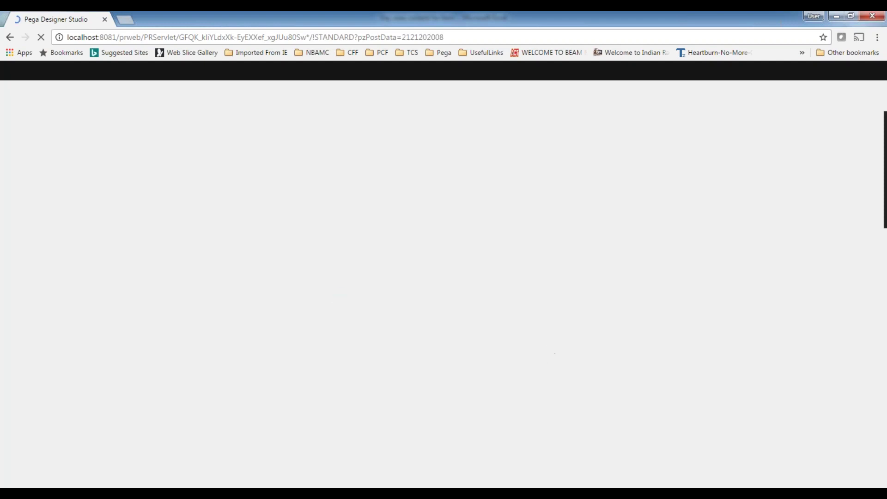
Step: Switch to Excel and examine the Day8 content entry on the D8 sheet
{"action": "left_click", "coordinate": [565, 440]}
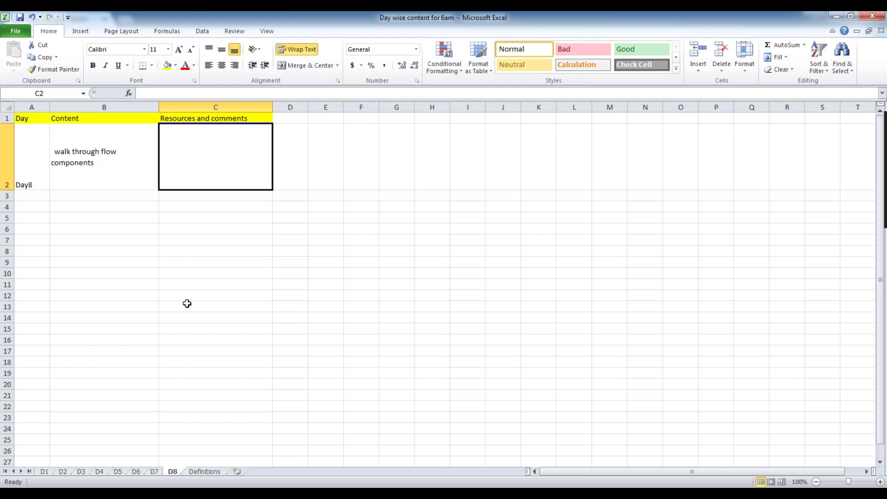
{"action": "left_click", "coordinate": [88, 176]}
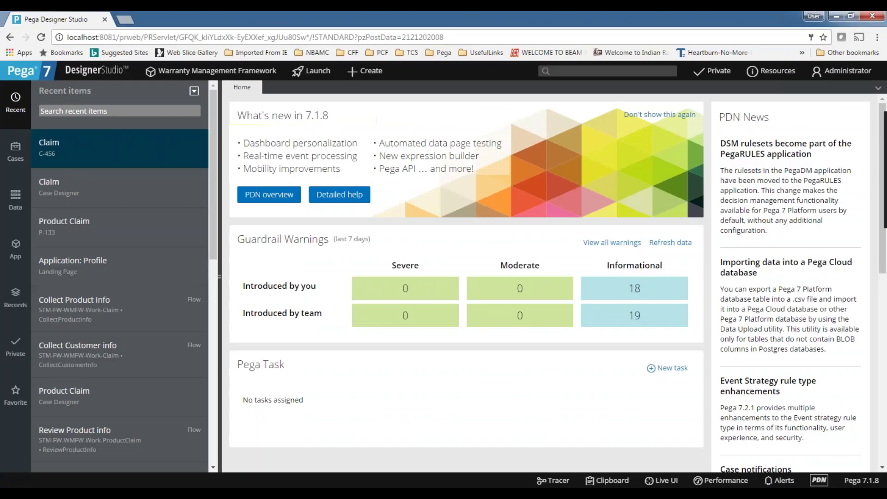
Step: Back in Pega Designer Studio, open the Claim case type and view the process of its Collect Customer info step
{"action": "left_click", "coordinate": [24, 257]}
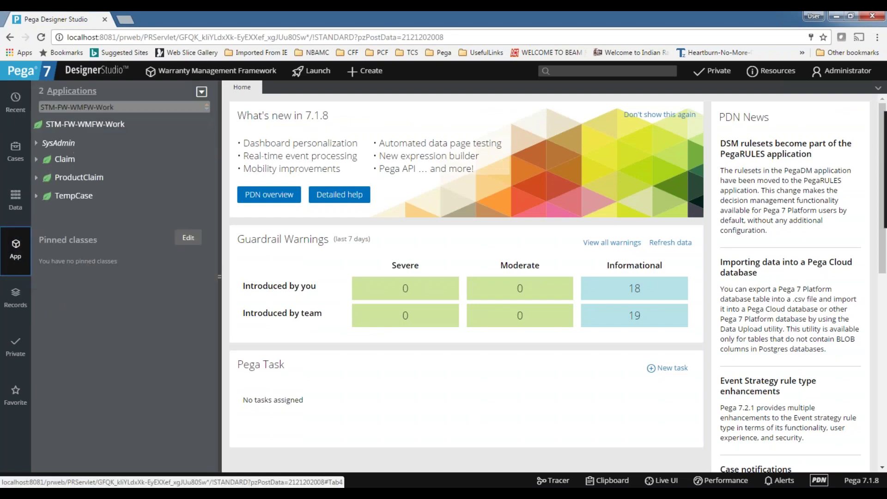
{"action": "left_click", "coordinate": [35, 157]}
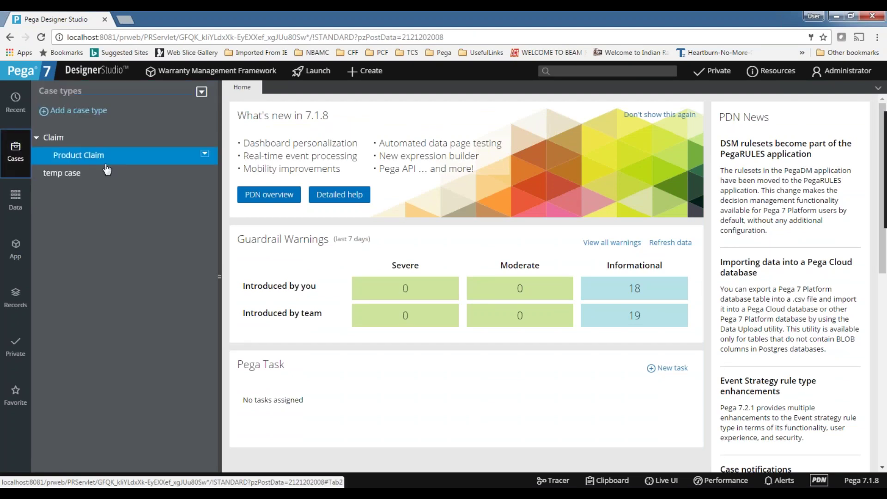
{"action": "left_click", "coordinate": [50, 137]}
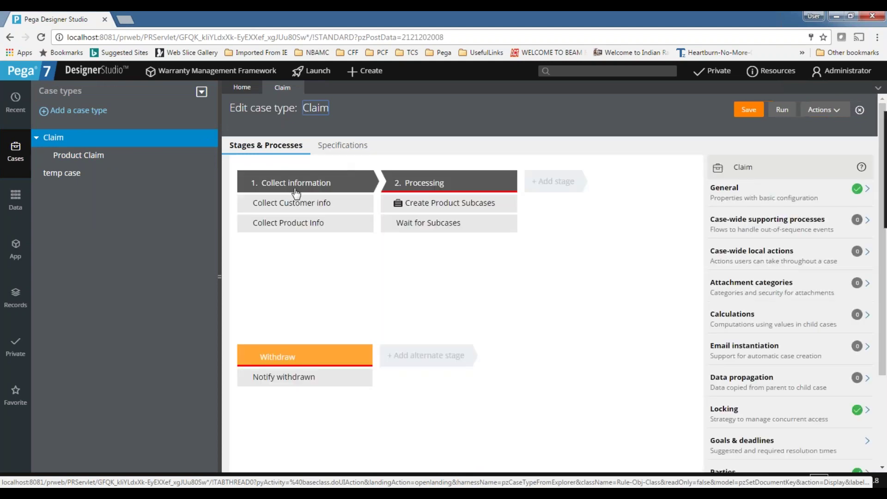
{"action": "left_click", "coordinate": [292, 203]}
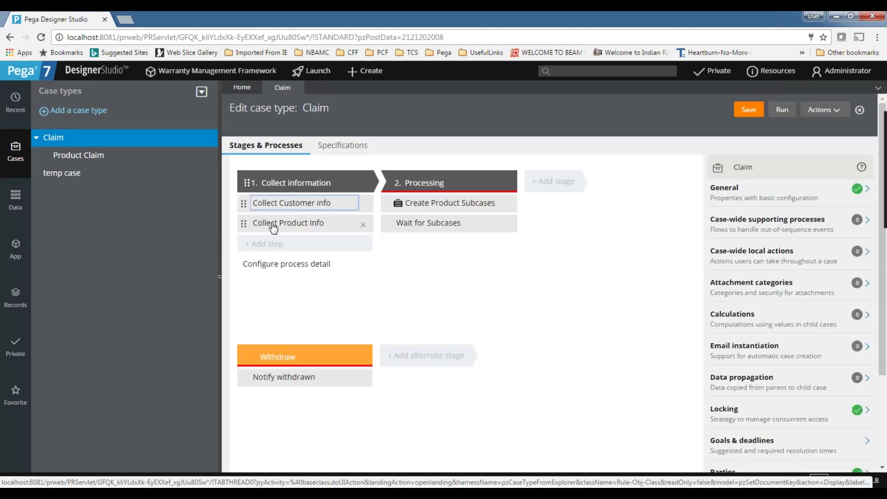
{"action": "left_click", "coordinate": [306, 206]}
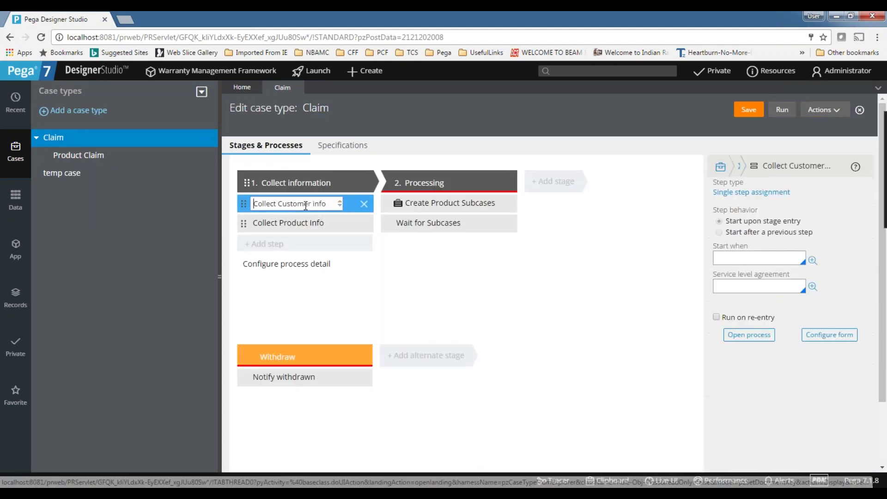
{"action": "left_click", "coordinate": [763, 340]}
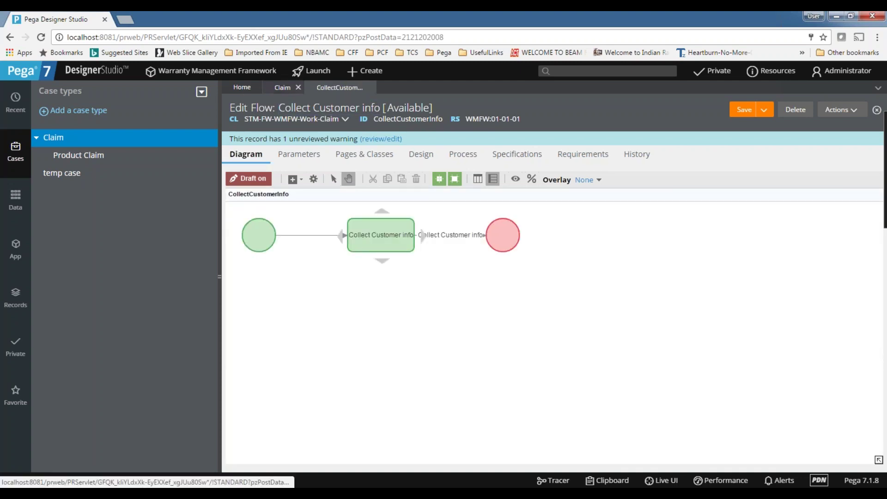
Step: View the process of the Create Product Subcases step in Claim's Processing stage, then close that flow
{"action": "left_click", "coordinate": [282, 88]}
{"action": "left_click", "coordinate": [450, 203]}
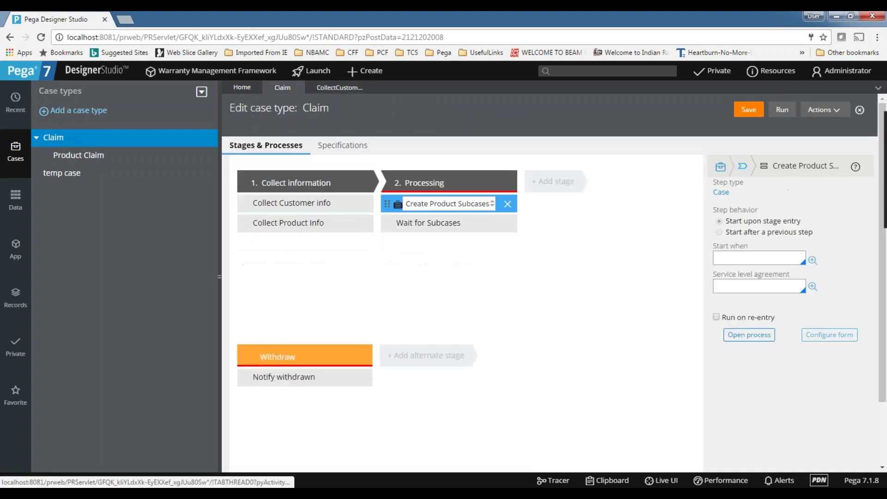
{"action": "left_click", "coordinate": [749, 335]}
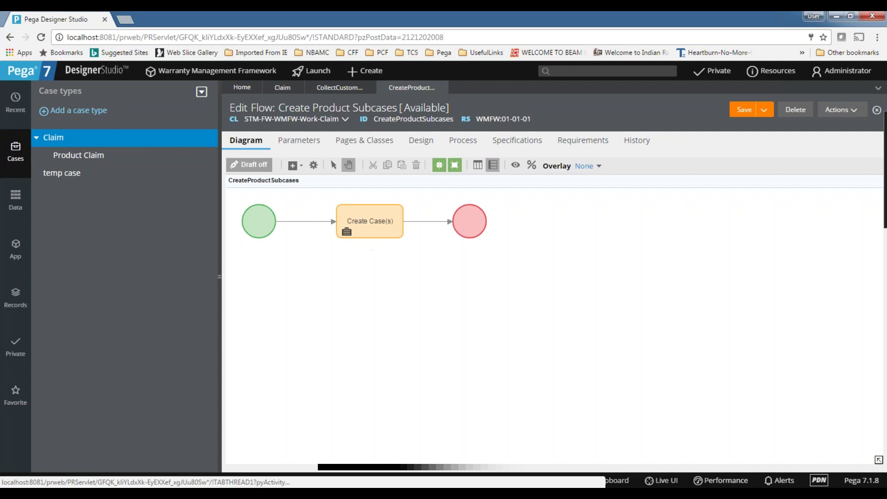
{"action": "left_click", "coordinate": [443, 88]}
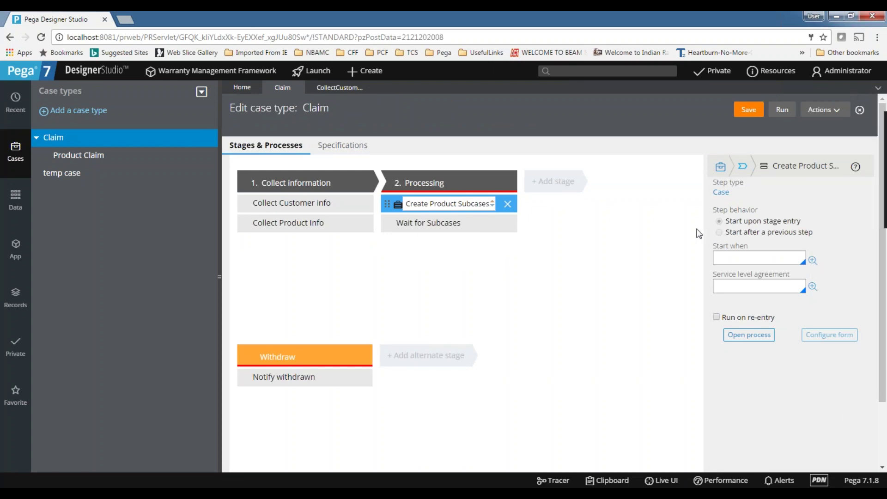
Step: Examine the Collect Customer info flow diagram, then close the flow and the Claim case type, discarding changes
{"action": "left_click", "coordinate": [365, 86]}
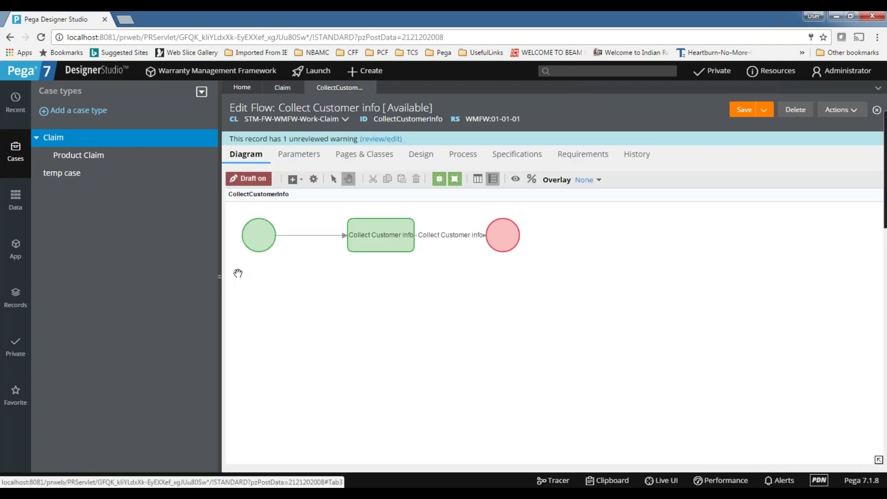
{"action": "left_click", "coordinate": [376, 240]}
{"action": "left_click", "coordinate": [541, 244]}
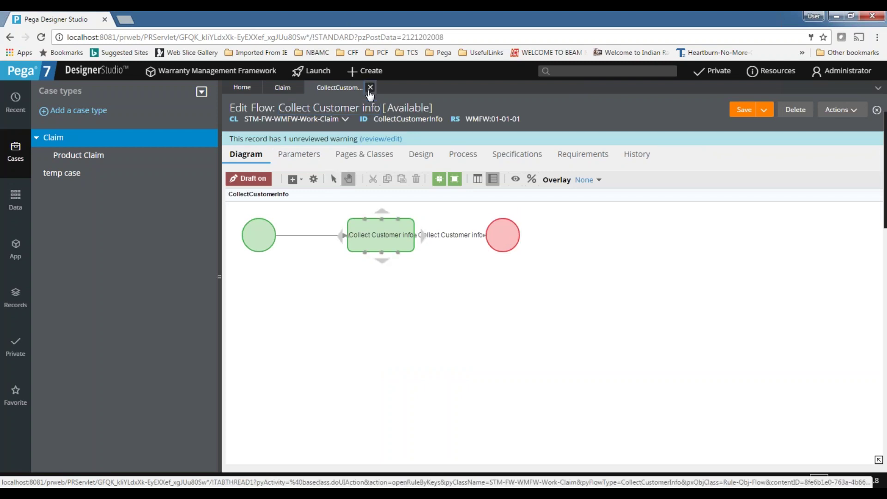
{"action": "left_click", "coordinate": [370, 88]}
{"action": "left_click", "coordinate": [298, 88]}
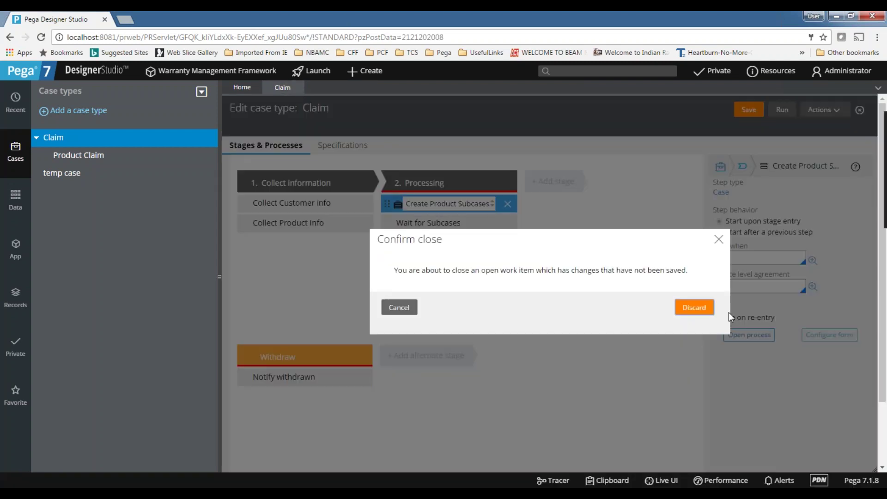
{"action": "left_click", "coordinate": [701, 313]}
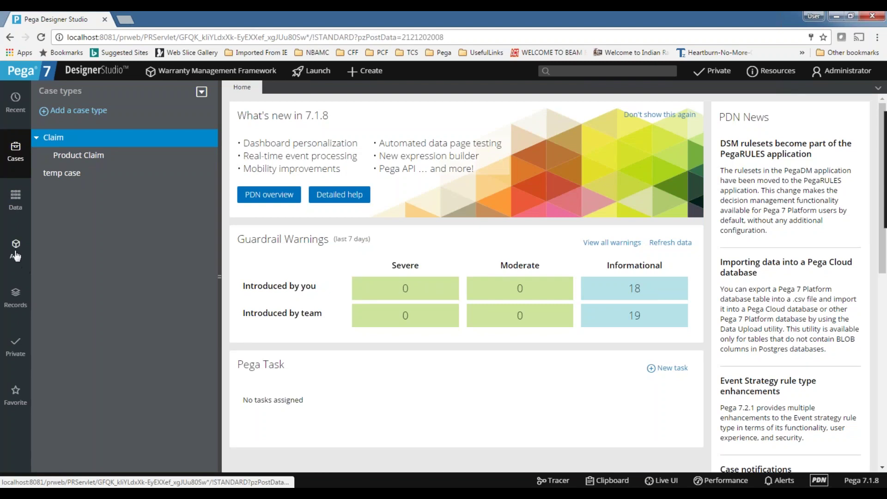
Step: Start a new Process flow record under the Claim class in the application explorer
{"action": "left_click", "coordinate": [15, 250]}
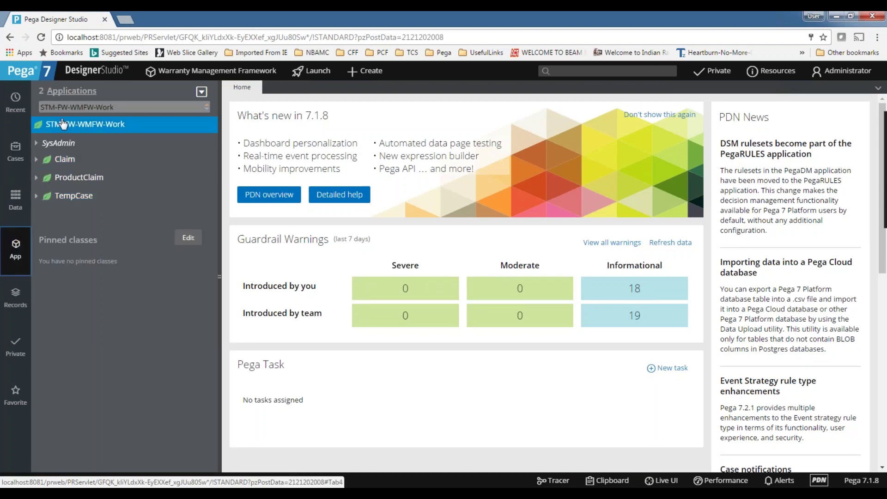
{"action": "right_click", "coordinate": [67, 162]}
{"action": "mouse_move", "coordinate": [79, 176]}
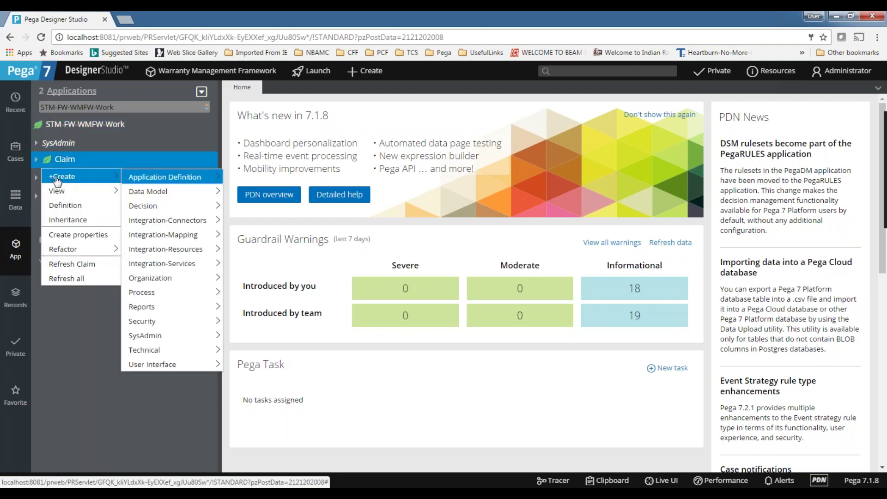
{"action": "mouse_move", "coordinate": [174, 179]}
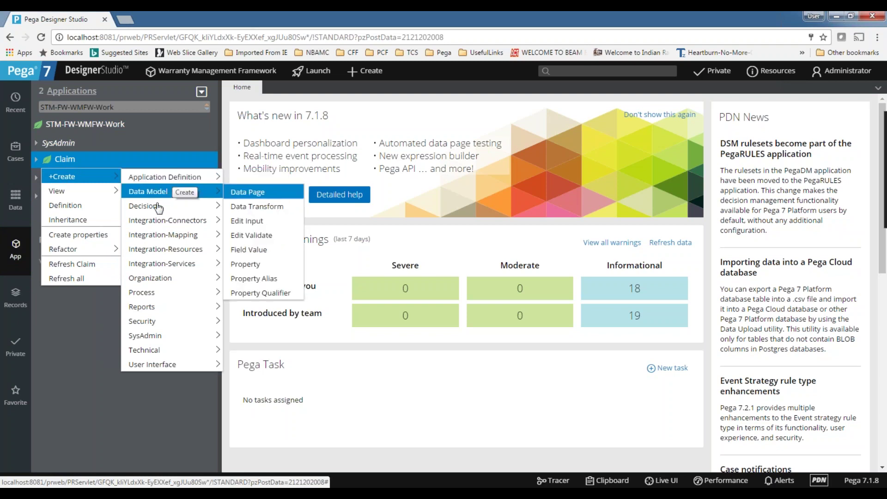
{"action": "mouse_move", "coordinate": [146, 295]}
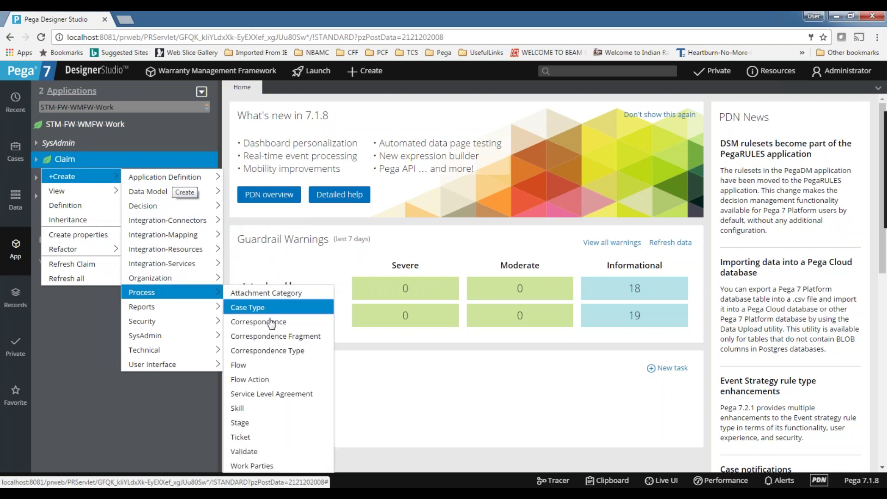
{"action": "left_click", "coordinate": [239, 366]}
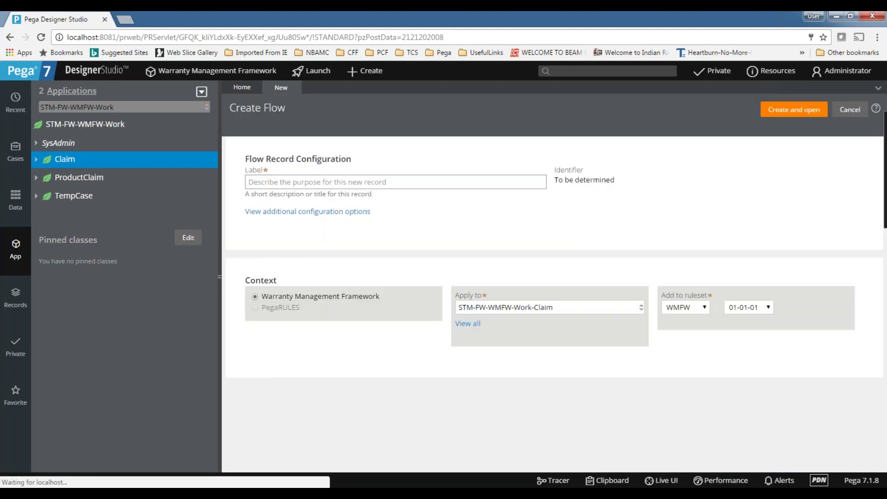
Step: Label the flow "walk though flow components", create it in STM-FW-WMFW-Work-Claim with ruleset WMFW 01-01-01, and save it
{"action": "left_click", "coordinate": [257, 188]}
{"action": "type", "text": "w"}
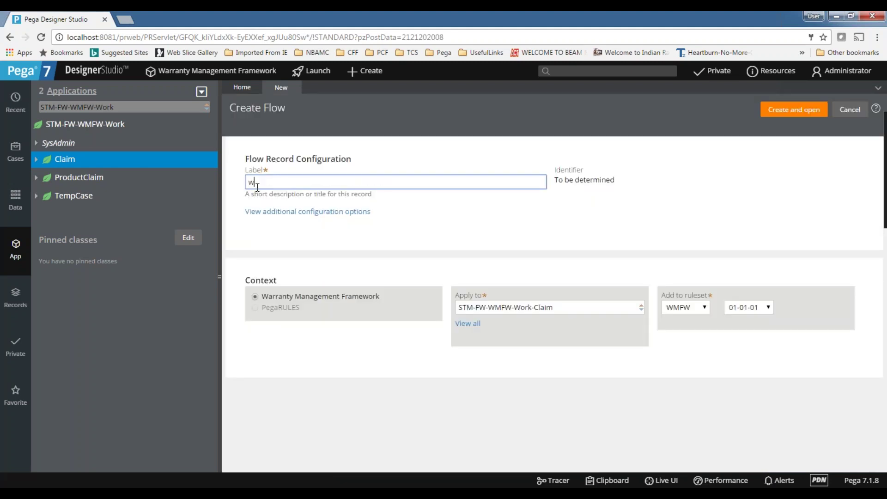
{"action": "type", "text": "alk though flow components"}
{"action": "left_click", "coordinate": [525, 241]}
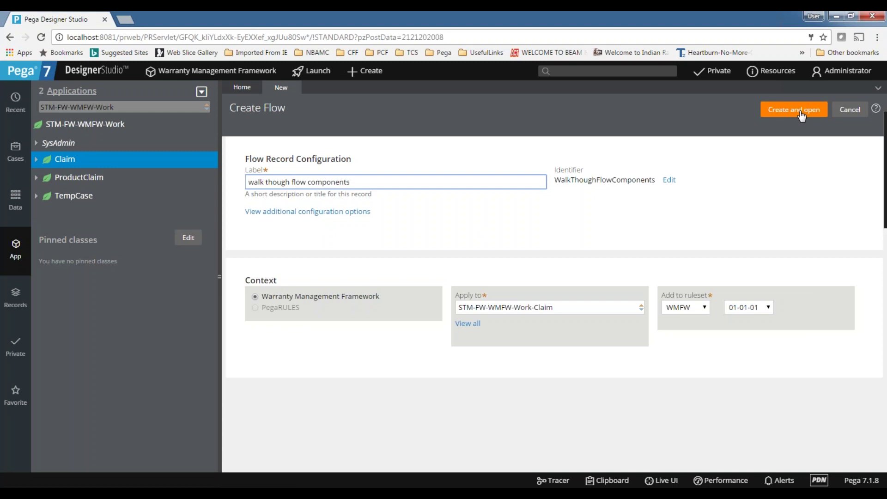
{"action": "left_click_drag", "start_coordinate": [577, 308], "coordinate": [402, 320]}
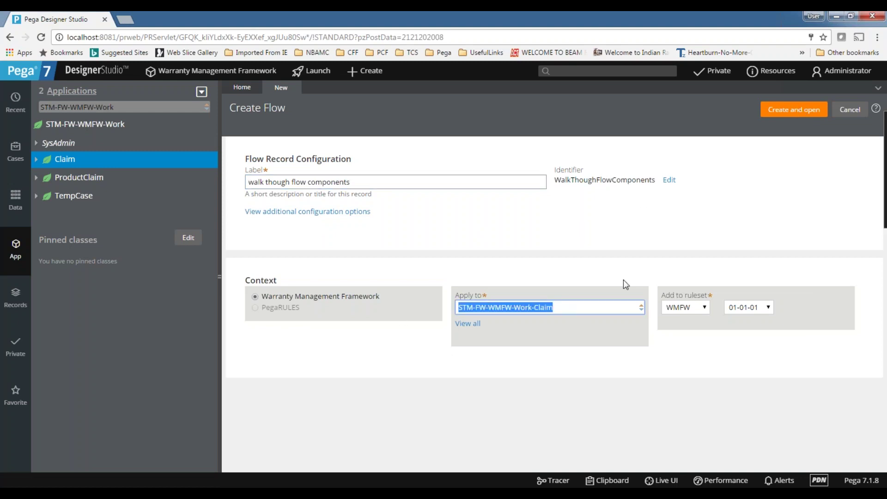
{"action": "left_click", "coordinate": [795, 111]}
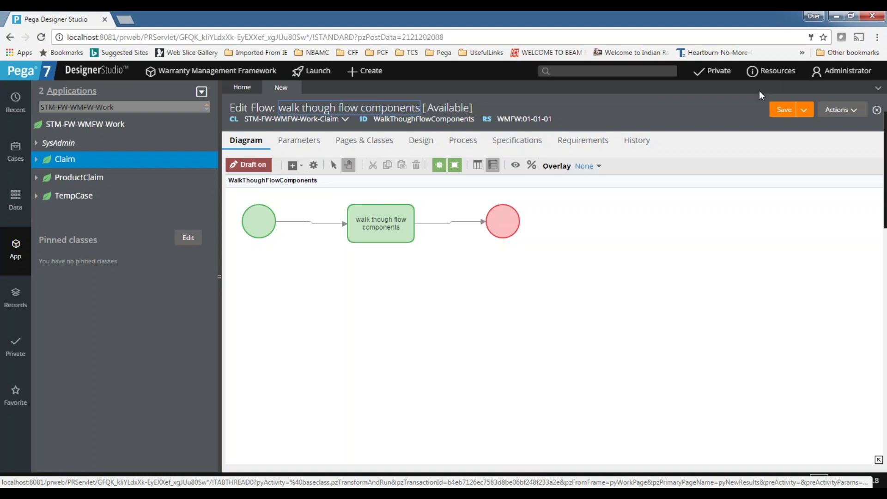
{"action": "left_click", "coordinate": [786, 110]}
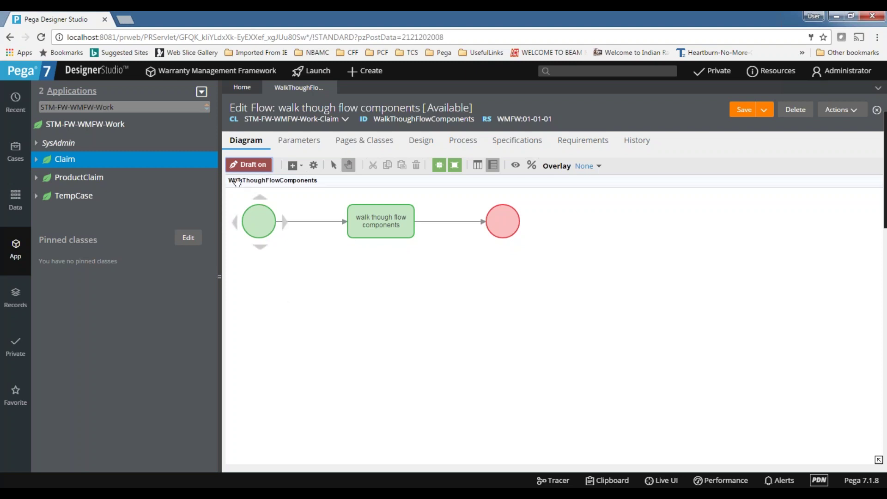
Step: Try turning off the new flow's draft mode, check the connector into the end shape, and turn draft mode back on
{"action": "left_click", "coordinate": [246, 165]}
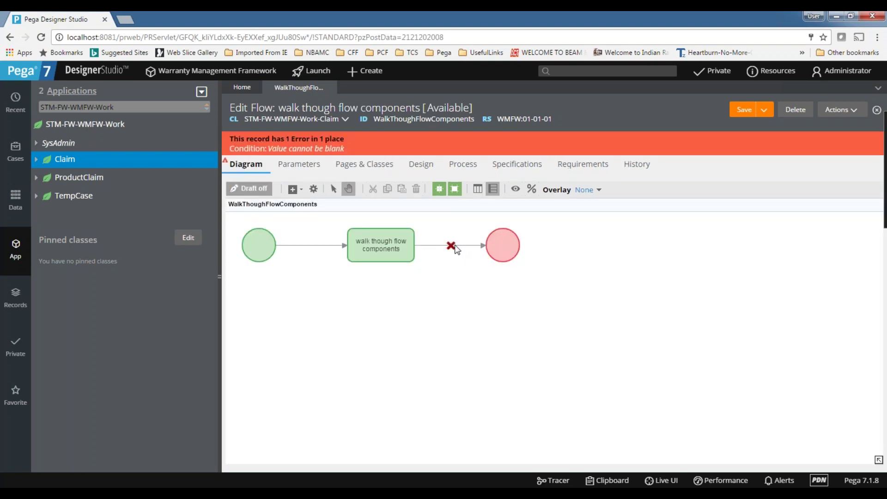
{"action": "mouse_move", "coordinate": [448, 244]}
{"action": "left_click", "coordinate": [256, 189]}
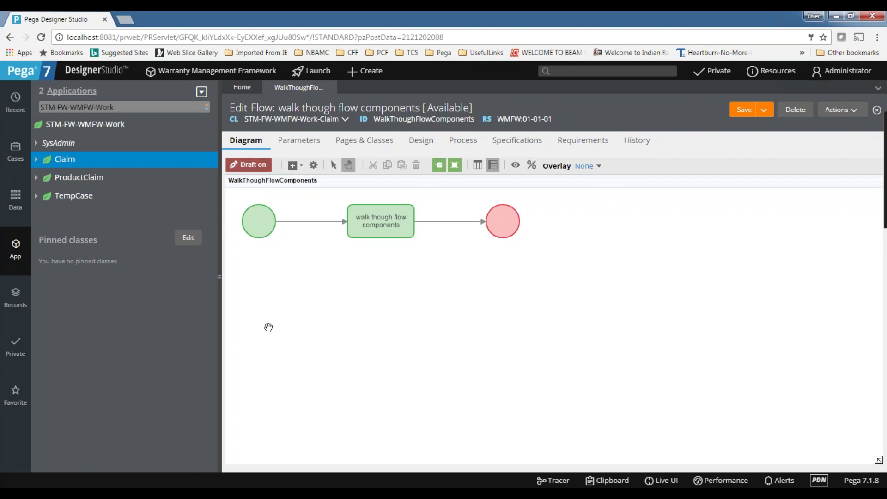
Step: Save the flow and list the shapes that can be added to its diagram
{"action": "left_click", "coordinate": [730, 111]}
{"action": "left_click", "coordinate": [298, 168]}
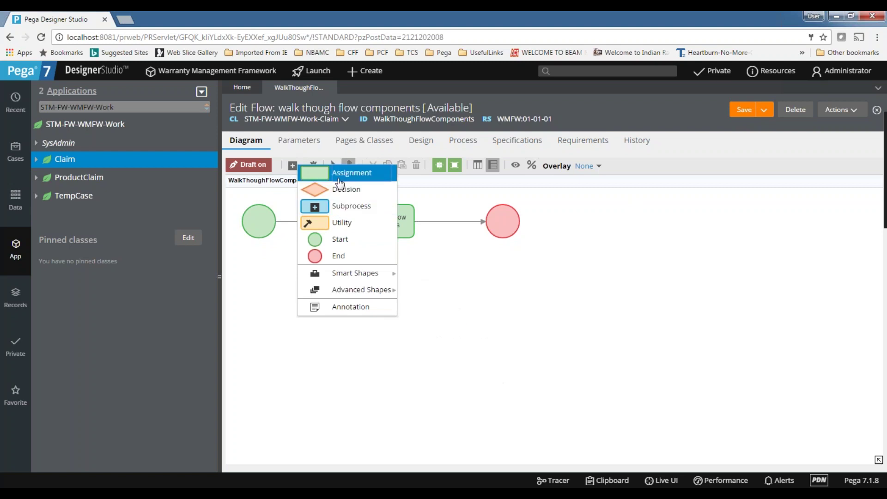
Step: Switch to the Excel workbook and enter "flow" in cell B7 of sheet D8
{"action": "double_click", "coordinate": [253, 106]}
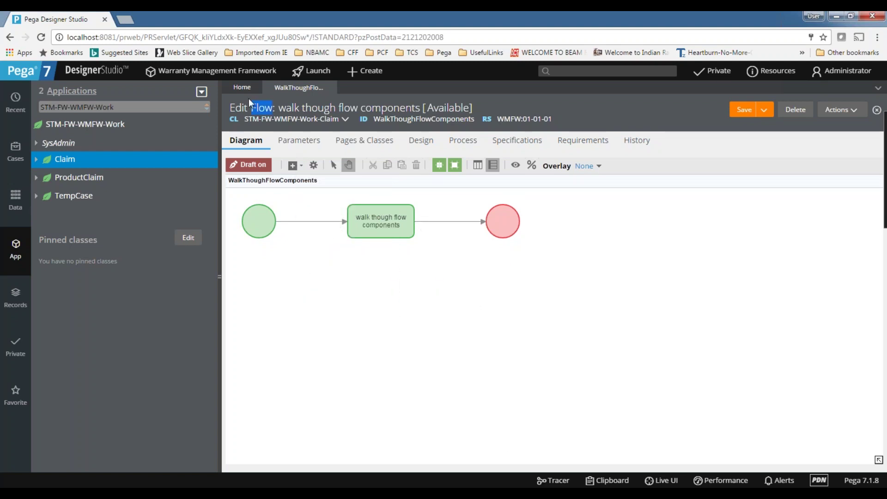
{"action": "key", "text": "alt+Tab"}
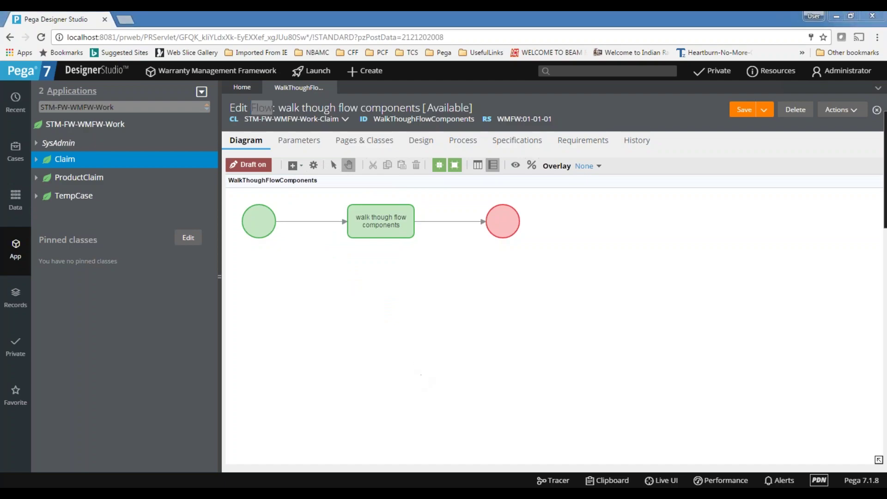
{"action": "left_click", "coordinate": [90, 296]}
{"action": "left_click", "coordinate": [72, 241]}
{"action": "type", "text": "flow"}
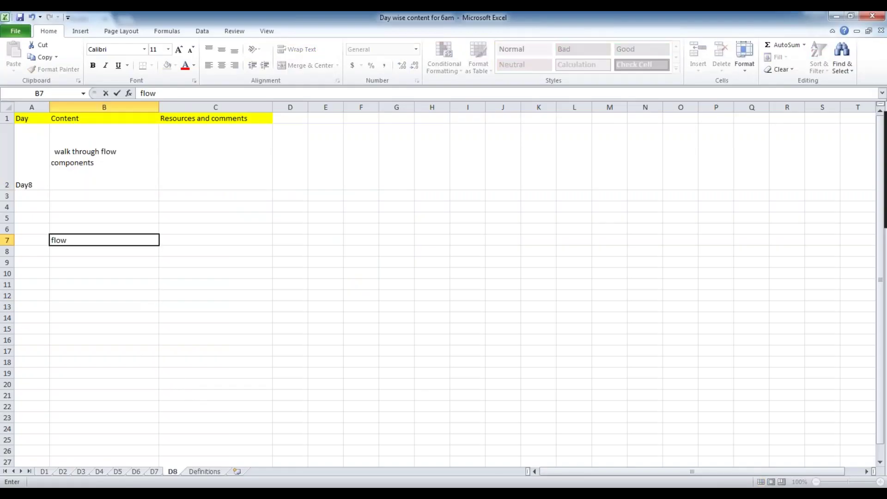
Step: Enter "It's a graphical representation shapes" in cell C7 as the comment for flow
{"action": "left_click", "coordinate": [216, 240]}
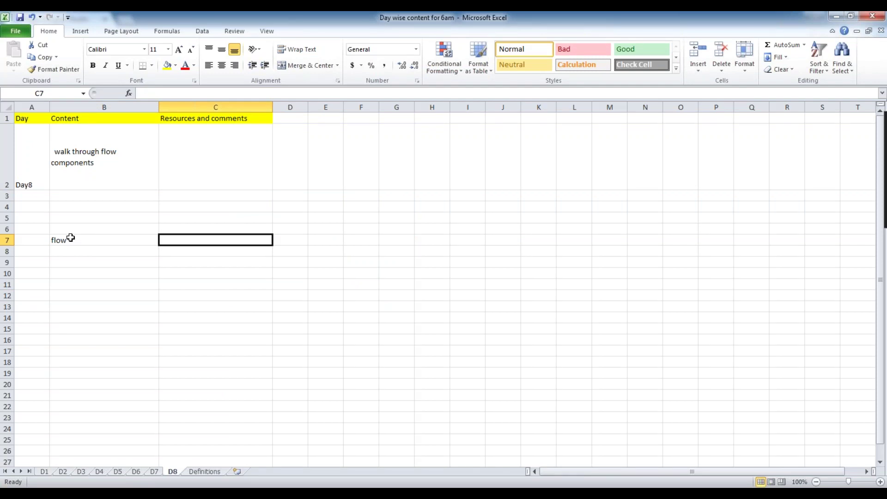
{"action": "double_click", "coordinate": [171, 238]}
{"action": "type", "text": "It's a graphifi"}
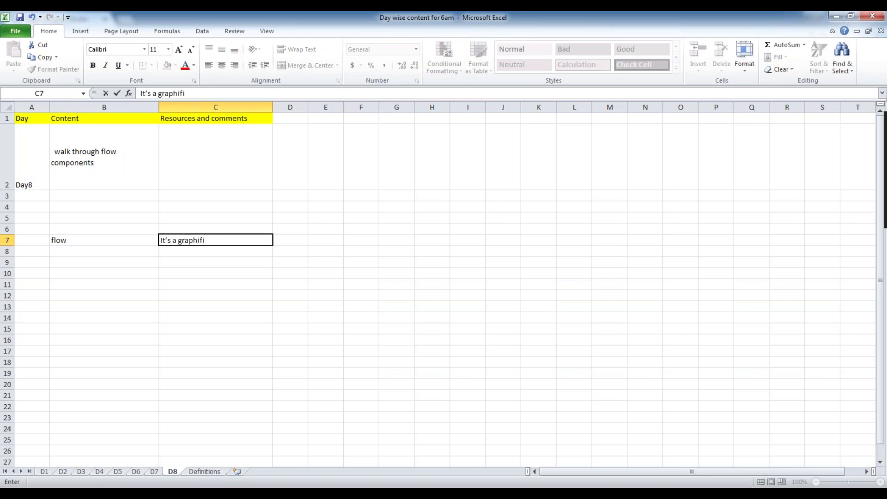
{"action": "type", "text": "representat"}
{"action": "type", "text": "on"}
{"action": "key", "text": "BackSpace"}
{"action": "key", "text": "BackSpace"}
{"action": "type", "text": "in"}
{"action": "key", "text": "BackSpace"}
{"action": "type", "text": "o"}
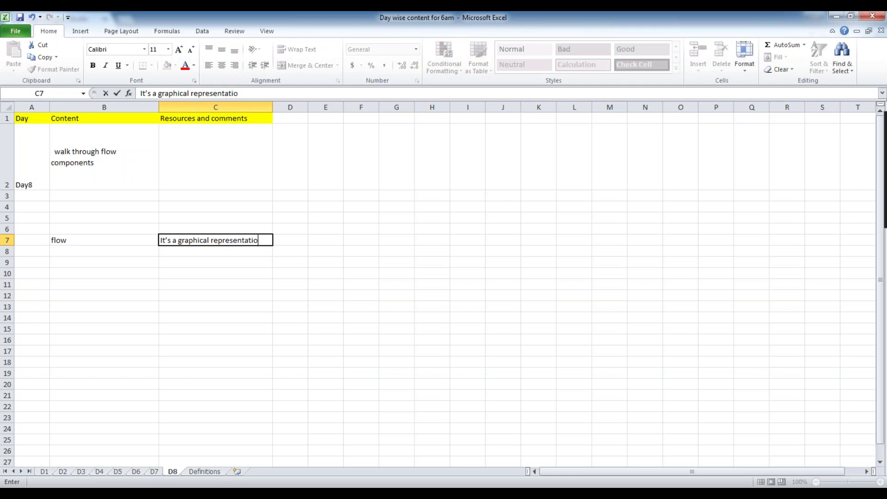
{"action": "type", "text": "n shapes"}
Step: Widen column C, Resources and comments, to roughly twice its width
{"action": "left_click", "coordinate": [299, 172]}
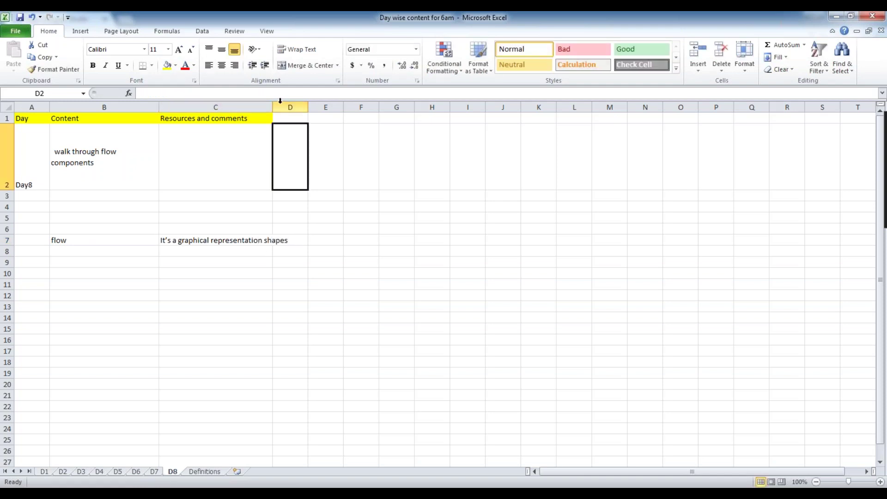
{"action": "left_click_drag", "start_coordinate": [272, 109], "coordinate": [406, 108]}
{"action": "left_click", "coordinate": [203, 461]}
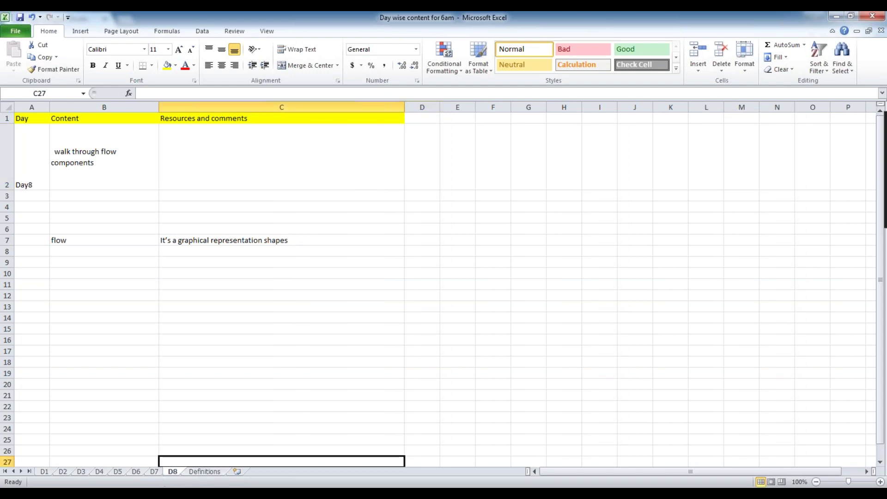
Step: Examine the Flow definition in cell B6 of the Definitions sheet, especially its wording on graphical shapes and sequence of events
{"action": "left_click", "coordinate": [204, 472]}
{"action": "scroll", "coordinate": [123, 265], "scroll_direction": "down", "scroll_amount": 1}
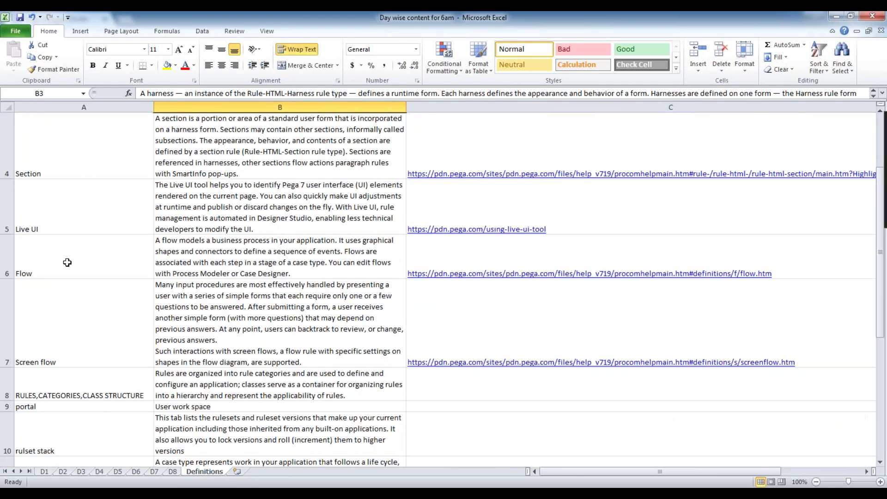
{"action": "left_click", "coordinate": [258, 265]}
{"action": "double_click", "coordinate": [223, 242]}
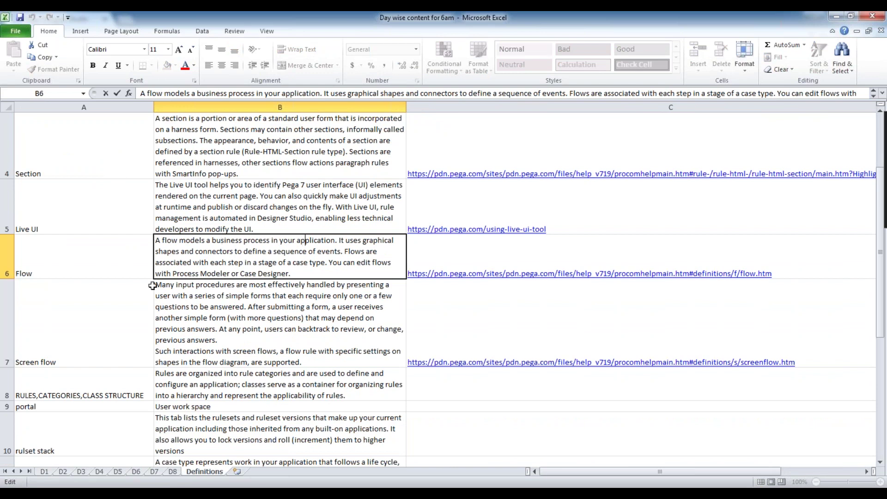
{"action": "double_click", "coordinate": [352, 240]}
{"action": "double_click", "coordinate": [206, 252]}
{"action": "double_click", "coordinate": [291, 252]}
{"action": "left_click_drag", "start_coordinate": [312, 273], "coordinate": [125, 236]}
Step: Try to copy the Flow definition from the Definitions sheet over the comment in cell C7 of sheet D8
{"action": "right_click", "coordinate": [240, 256]}
{"action": "key", "text": "Escape"}
{"action": "left_click", "coordinate": [186, 319]}
{"action": "left_click", "coordinate": [194, 262]}
{"action": "key", "text": "ctrl+c"}
{"action": "left_click", "coordinate": [173, 472]}
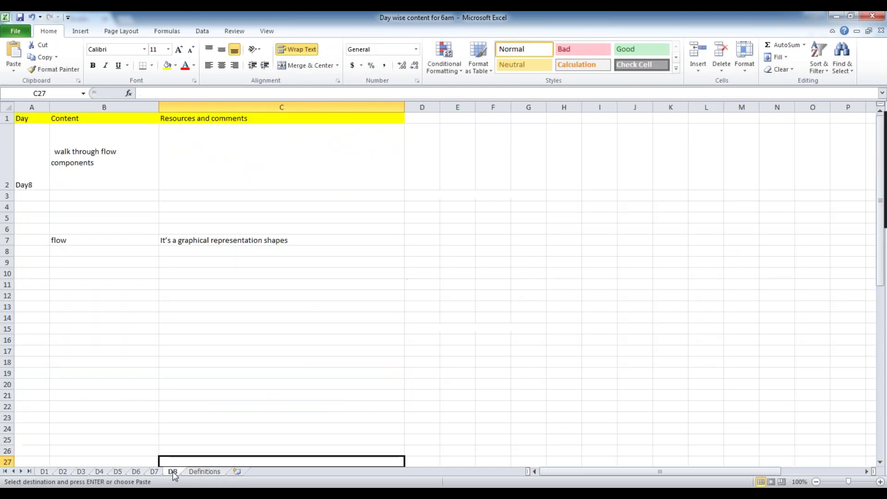
{"action": "double_click", "coordinate": [242, 237]}
{"action": "left_click_drag", "start_coordinate": [319, 243], "coordinate": [160, 240]}
{"action": "left_click", "coordinate": [190, 276]}
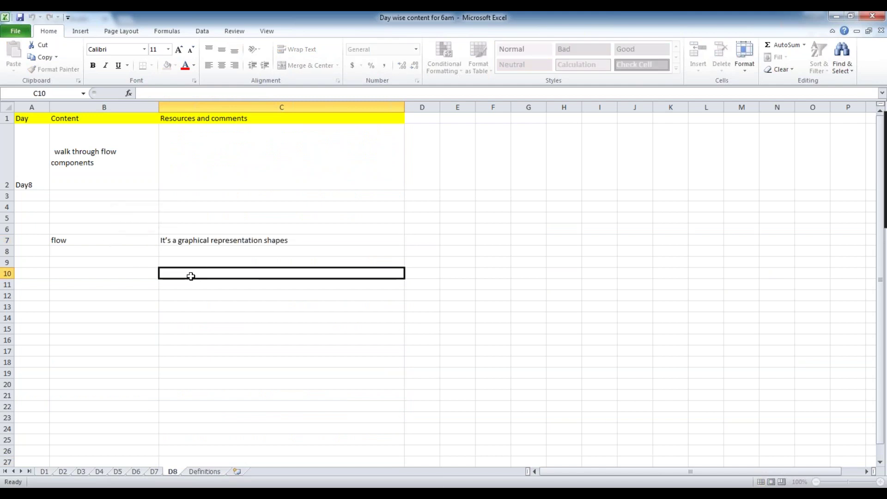
{"action": "left_click", "coordinate": [196, 241]}
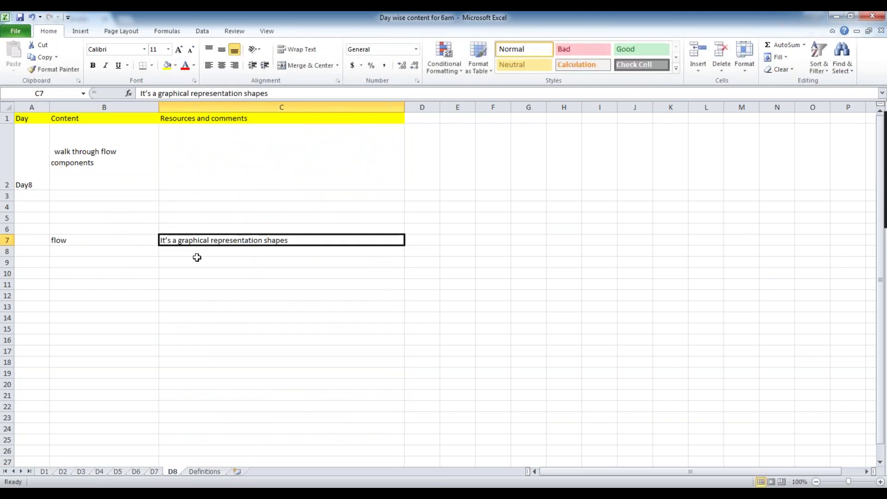
{"action": "left_click", "coordinate": [198, 259]}
{"action": "left_click", "coordinate": [203, 230]}
Step: Copy the Flow definition in cell B6 of the Definitions sheet and paste it over cell C7 on sheet D8
{"action": "left_click", "coordinate": [192, 472]}
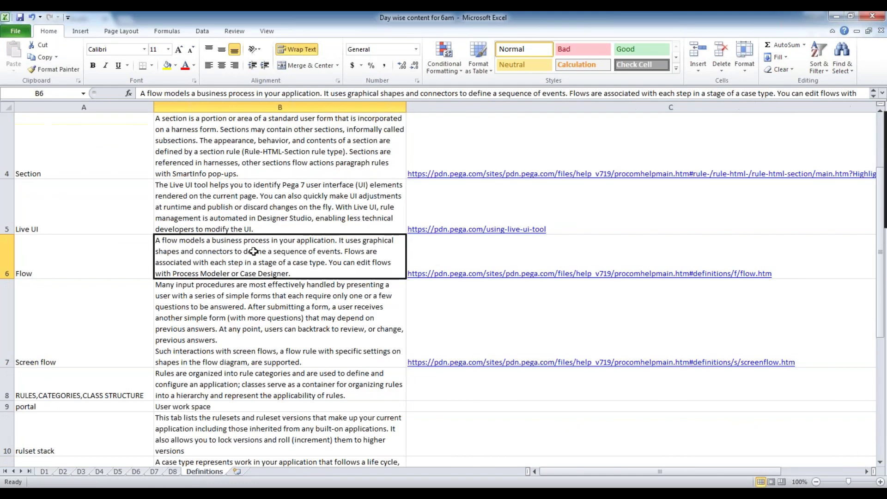
{"action": "right_click", "coordinate": [254, 240]}
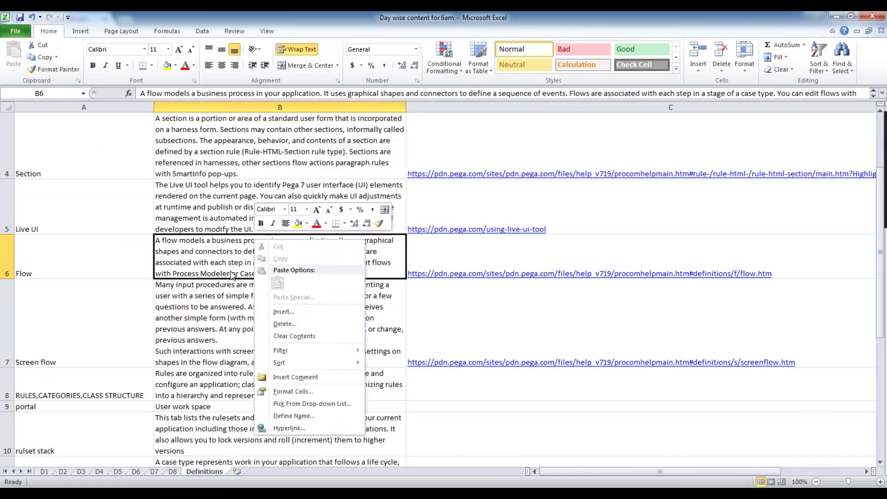
{"action": "left_click", "coordinate": [225, 276]}
{"action": "left_click", "coordinate": [109, 259]}
{"action": "left_click", "coordinate": [268, 259]}
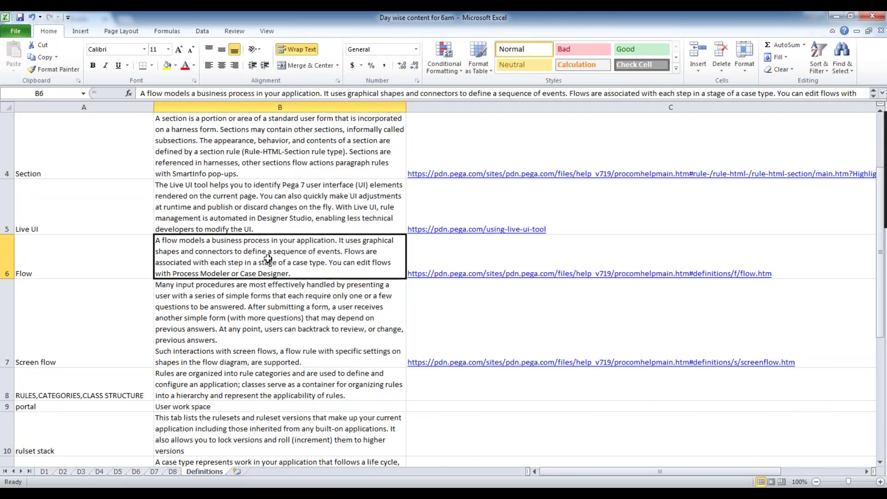
{"action": "key", "text": "ctrl+c"}
{"action": "left_click", "coordinate": [173, 472]}
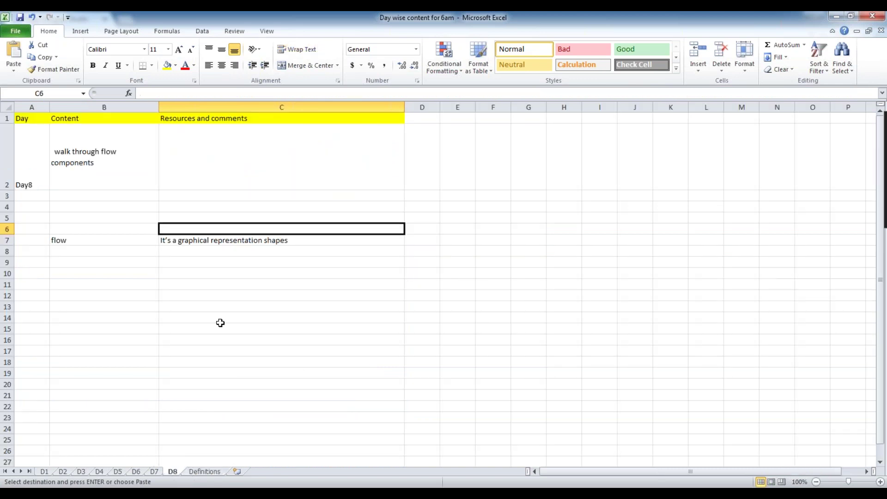
{"action": "left_click", "coordinate": [232, 243]}
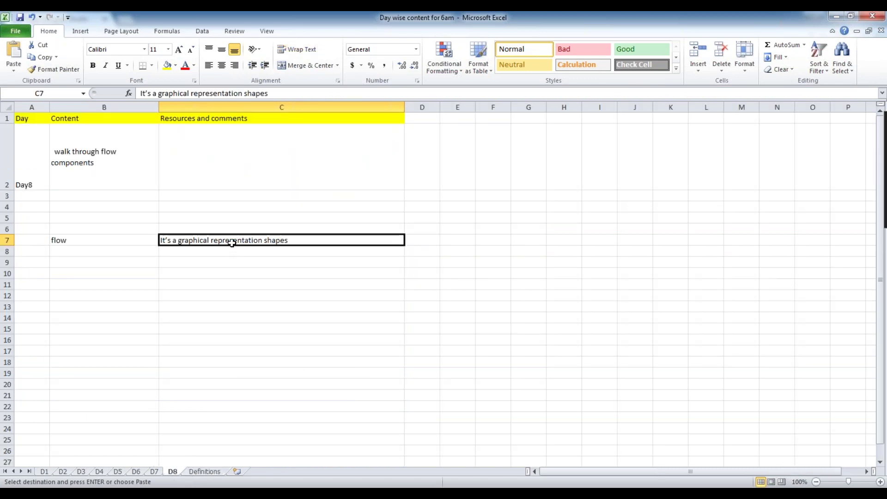
{"action": "key", "text": "ctrl+v"}
{"action": "left_click", "coordinate": [251, 337]}
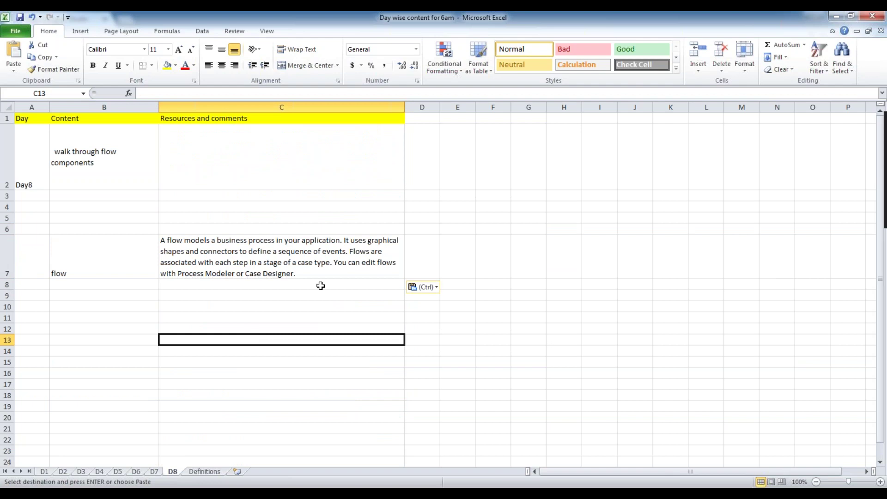
Step: Read through the flow definition in cell C7, covering shapes, sequence of events, case type stages and Process Modeler
{"action": "left_click", "coordinate": [357, 248]}
{"action": "double_click", "coordinate": [357, 248]}
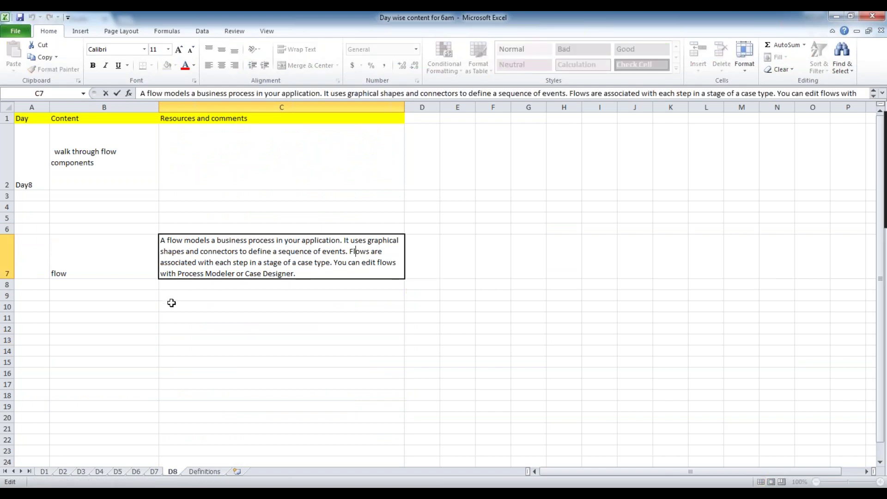
{"action": "double_click", "coordinate": [232, 254]}
{"action": "double_click", "coordinate": [309, 255]}
{"action": "double_click", "coordinate": [336, 255]}
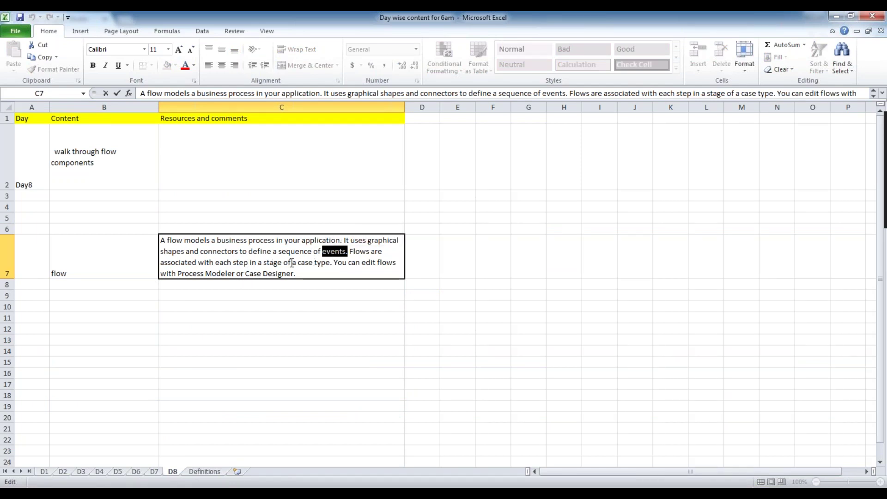
{"action": "left_click_drag", "start_coordinate": [328, 262], "coordinate": [177, 262]}
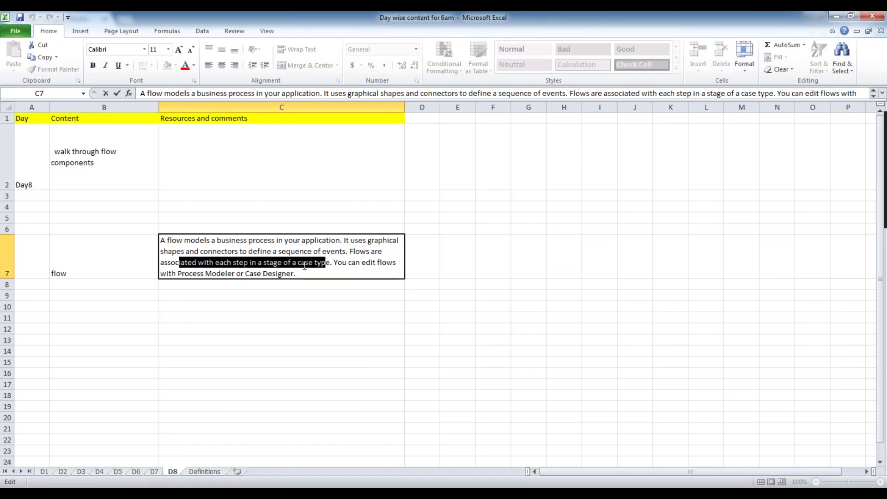
{"action": "double_click", "coordinate": [212, 276]}
{"action": "left_click", "coordinate": [294, 273]}
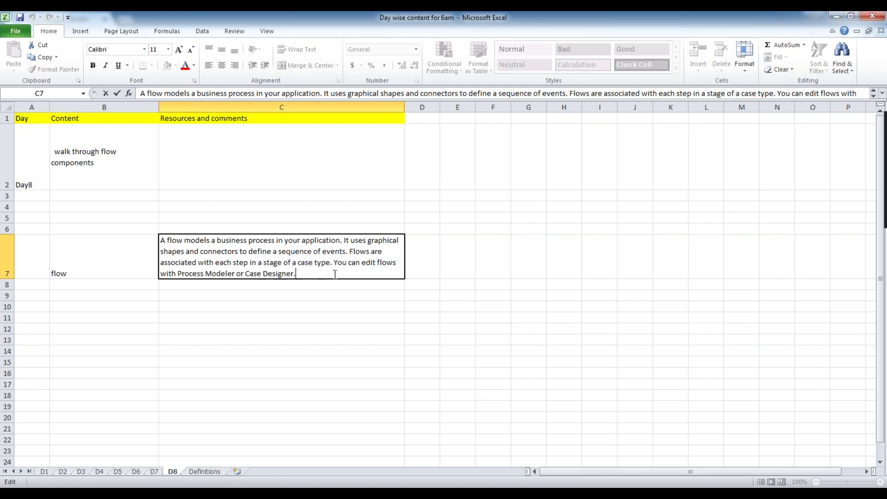
Step: Switch to the browser, search Google for "flow shapes" in a new tab, and view an image explaining flowchart symbols
{"action": "key", "text": "alt+Tab"}
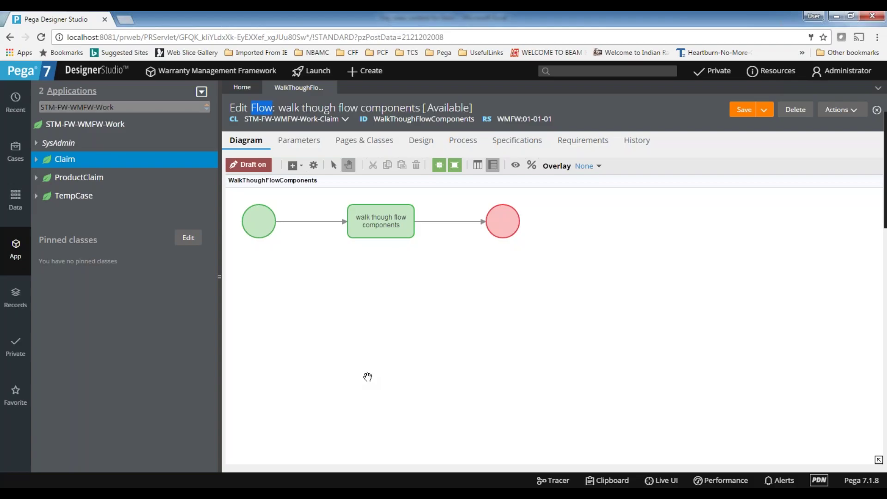
{"action": "key", "text": "alt+Tab"}
{"action": "key", "text": "alt+Tab"}
{"action": "left_click", "coordinate": [126, 20]}
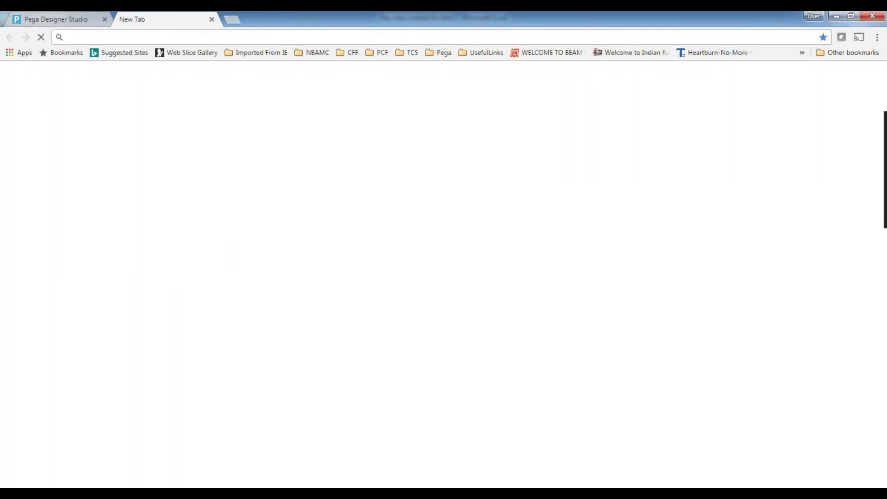
{"action": "type", "text": "flow"}
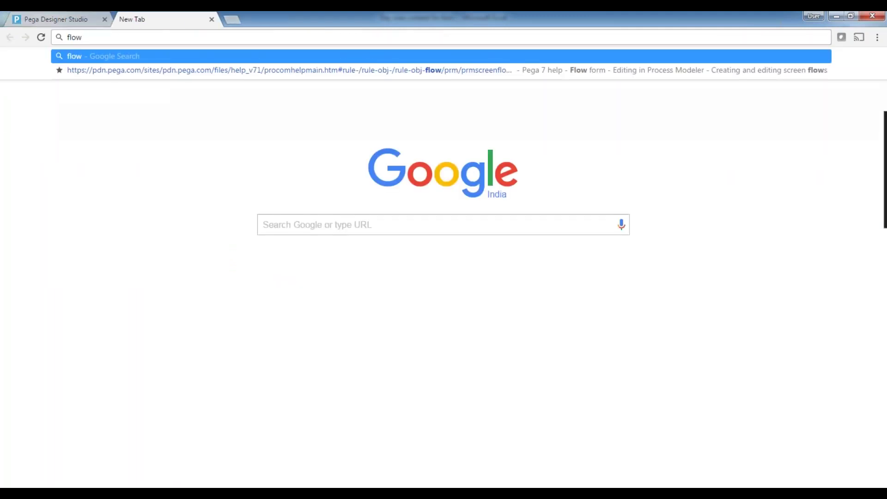
{"action": "type", "text": " shapes"}
{"action": "key", "text": "Return"}
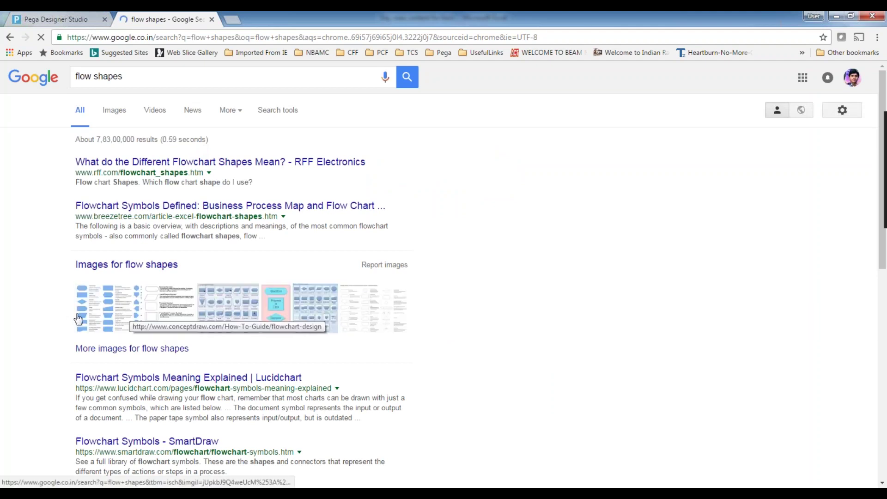
{"action": "left_click", "coordinate": [169, 313]}
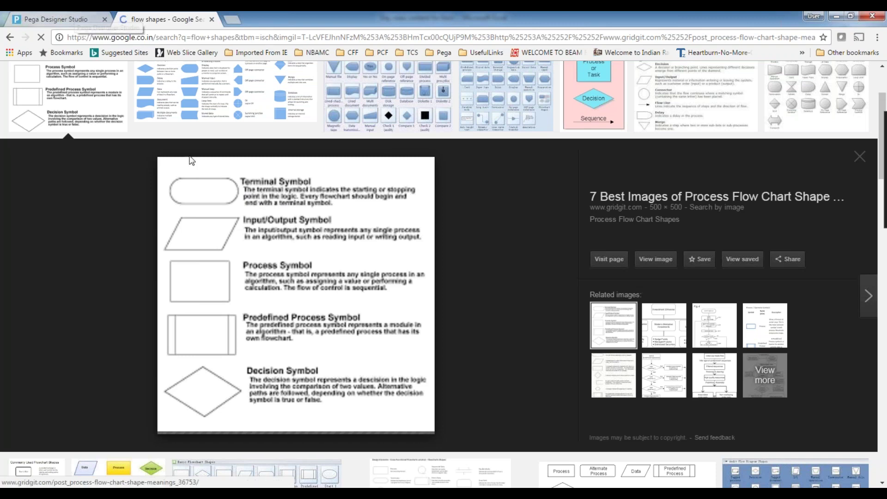
Step: Return to the flow in Pega Designer Studio and look over the basic and smart shapes available for its diagram
{"action": "left_click", "coordinate": [42, 18]}
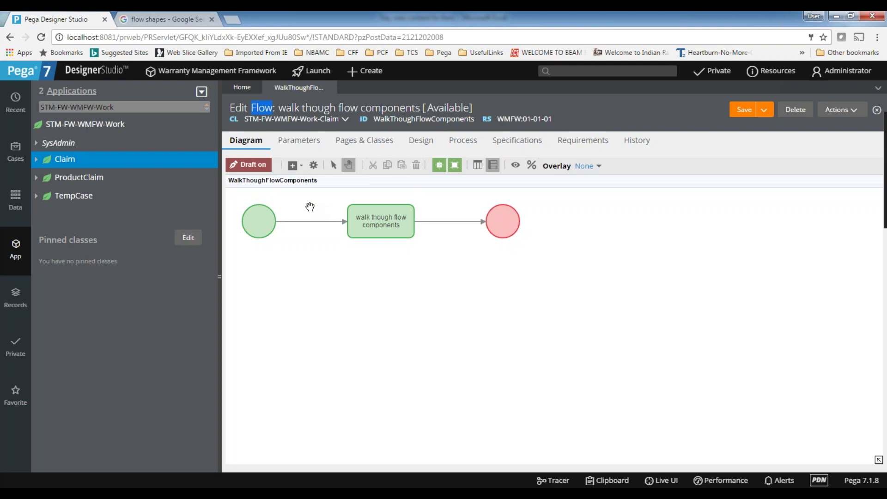
{"action": "left_click", "coordinate": [296, 165]}
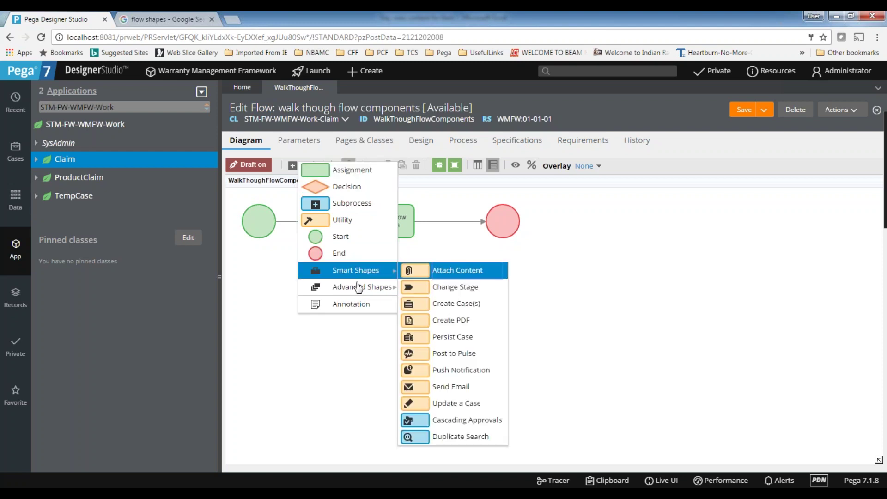
{"action": "left_click", "coordinate": [542, 355]}
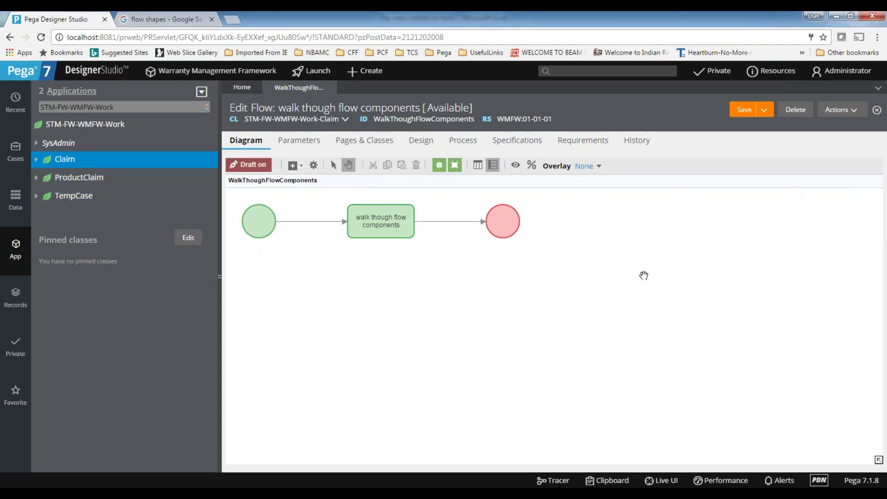
Step: Add a Subprocess shape to the flow diagram below the walk though flow components assignment
{"action": "left_click", "coordinate": [296, 168]}
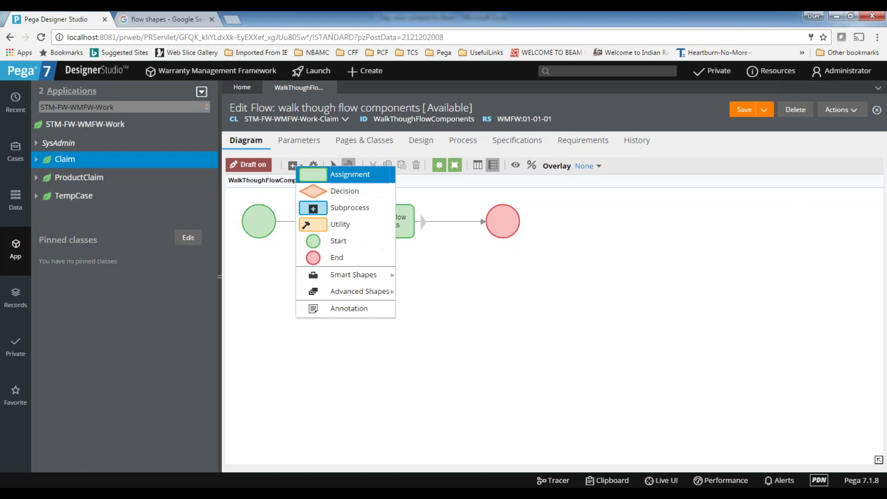
{"action": "mouse_move", "coordinate": [359, 283]}
{"action": "left_click_drag", "start_coordinate": [319, 208], "coordinate": [336, 214]}
{"action": "left_click", "coordinate": [382, 282]}
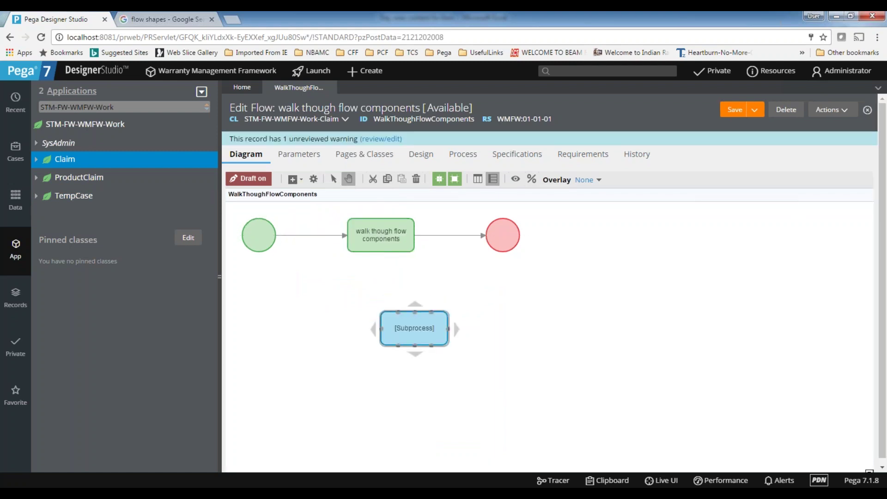
Step: Add a second End shape to the diagram and place it below and slightly right of the existing end shape
{"action": "left_click", "coordinate": [293, 180]}
{"action": "left_click", "coordinate": [324, 272]}
{"action": "left_click", "coordinate": [353, 293]}
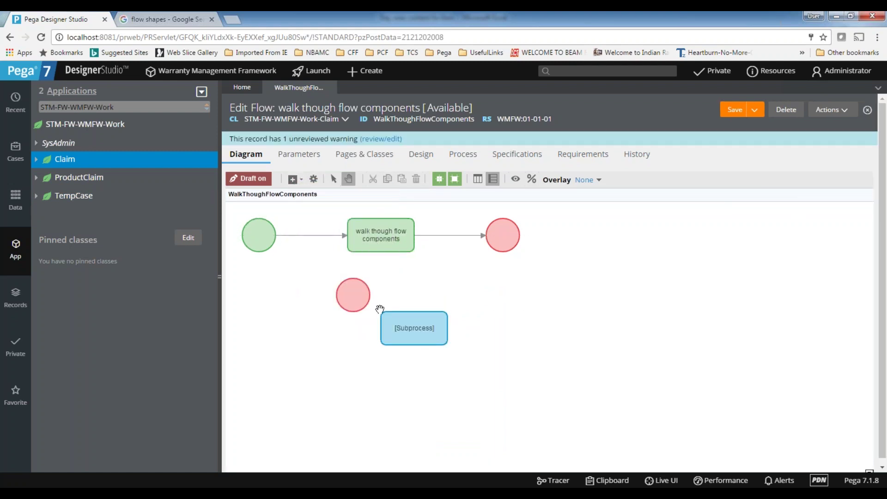
{"action": "left_click_drag", "start_coordinate": [355, 296], "coordinate": [547, 305]}
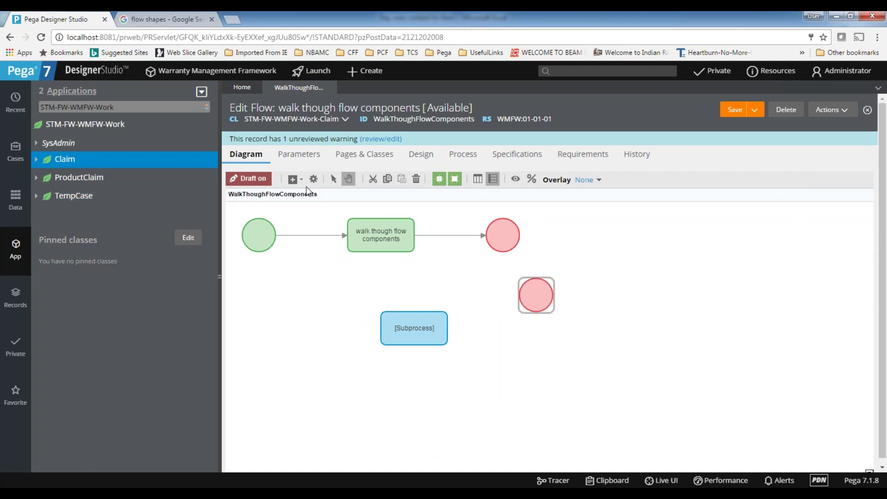
Step: Delete the Subprocess shape and the extra unconnected End shape from the flow diagram
{"action": "left_click", "coordinate": [423, 319]}
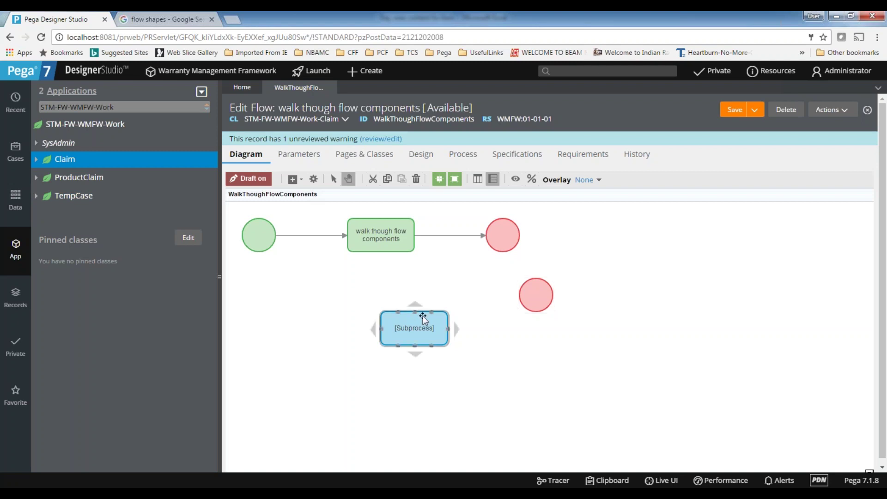
{"action": "key", "text": "Delete"}
{"action": "left_click", "coordinate": [529, 298]}
{"action": "key", "text": "Delete"}
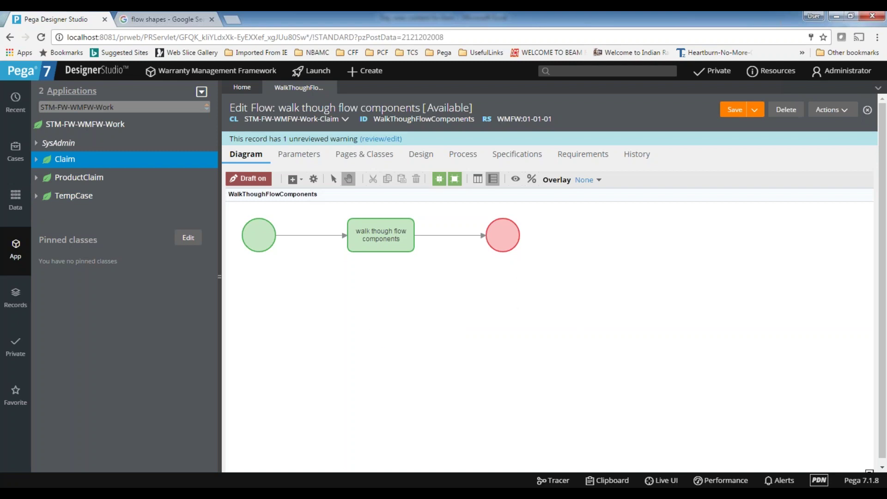
Step: Add a Utility shape and an Assignment shape to the diagram, placing the assignment below the Start shape
{"action": "right_click", "coordinate": [378, 296]}
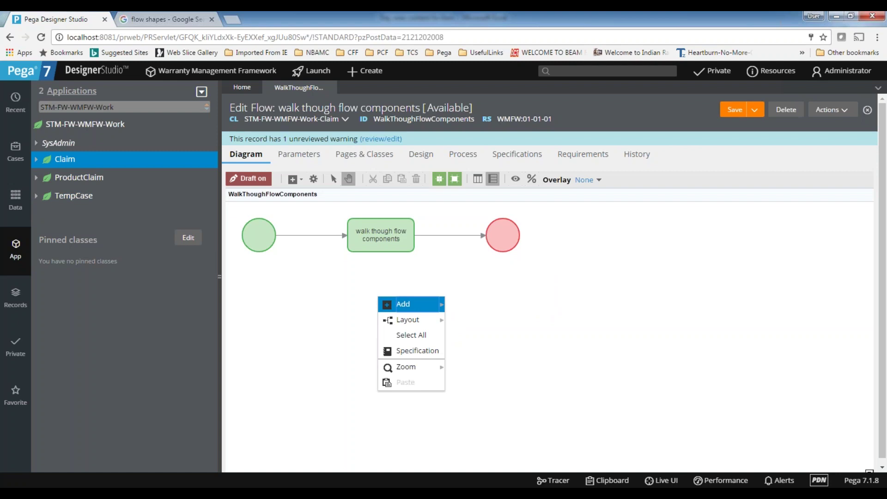
{"action": "mouse_move", "coordinate": [405, 310]}
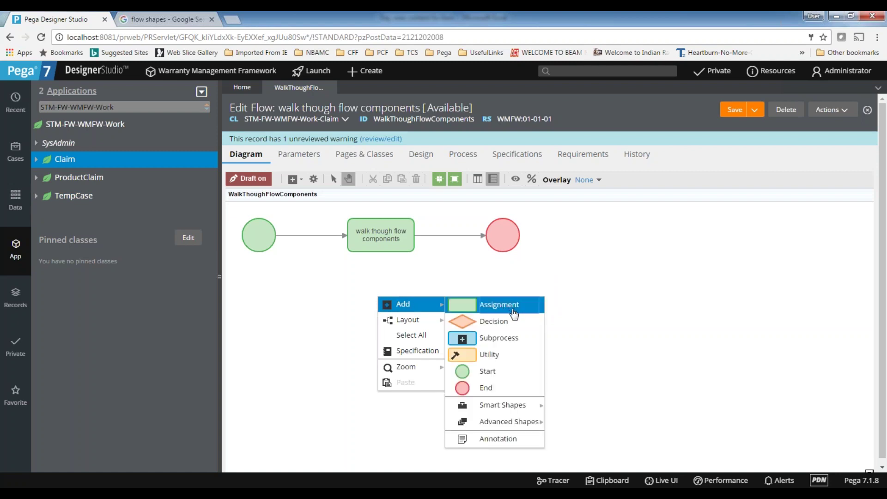
{"action": "left_click", "coordinate": [506, 354]}
{"action": "right_click", "coordinate": [454, 304]}
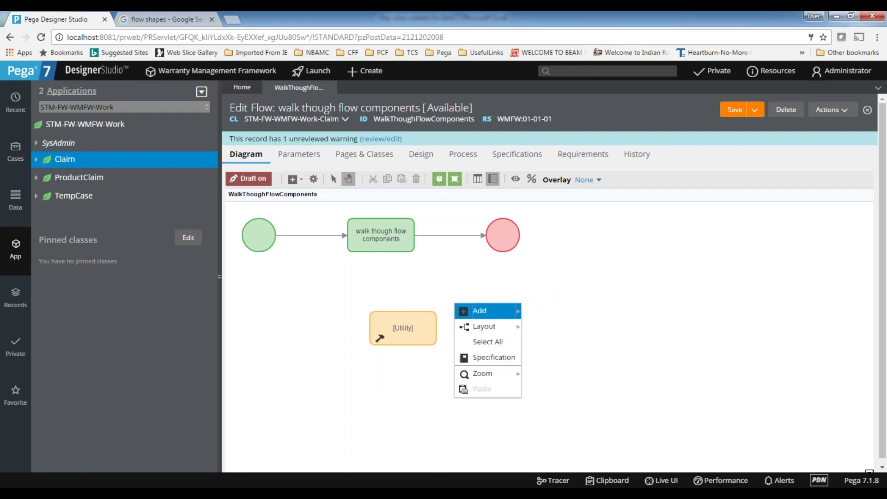
{"action": "mouse_move", "coordinate": [476, 309]}
{"action": "left_click", "coordinate": [584, 319]}
{"action": "left_click_drag", "start_coordinate": [503, 325], "coordinate": [276, 308]}
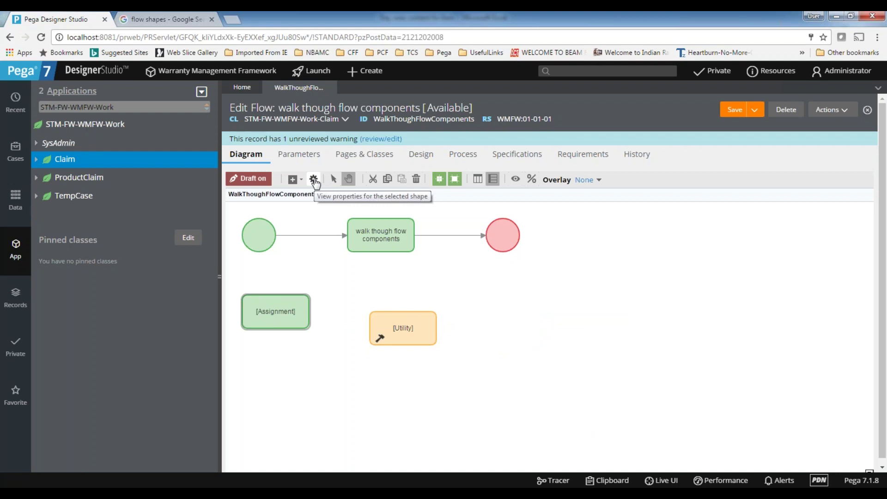
Step: Examine the assignment properties of the walk though flow components shape, including its routing, service level, specification and advanced sections
{"action": "left_click", "coordinate": [402, 221]}
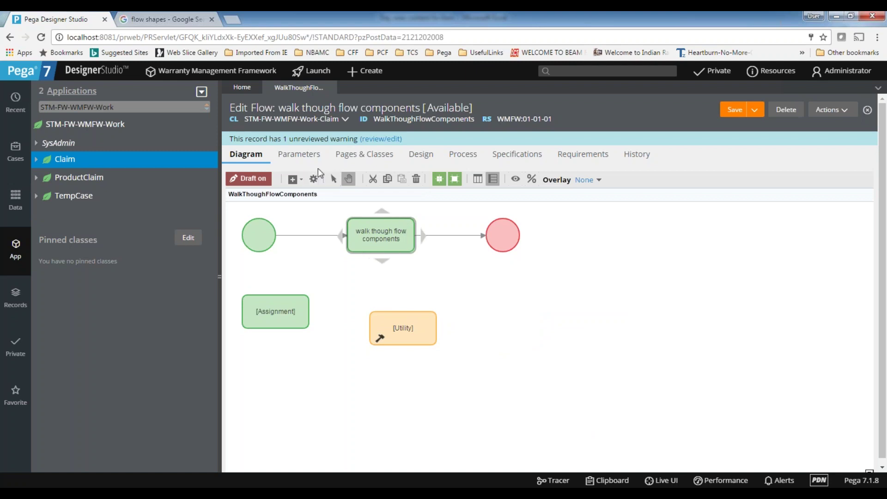
{"action": "left_click", "coordinate": [314, 179]}
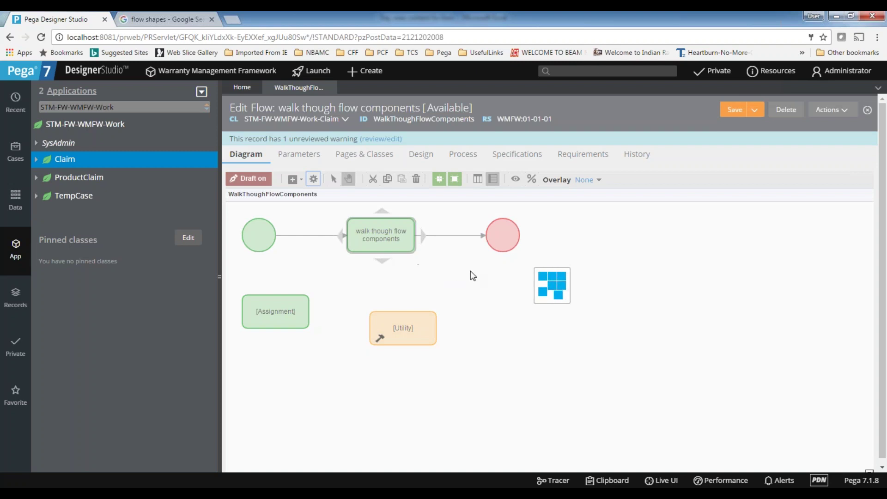
{"action": "scroll", "coordinate": [535, 282], "scroll_direction": "down", "scroll_amount": 10}
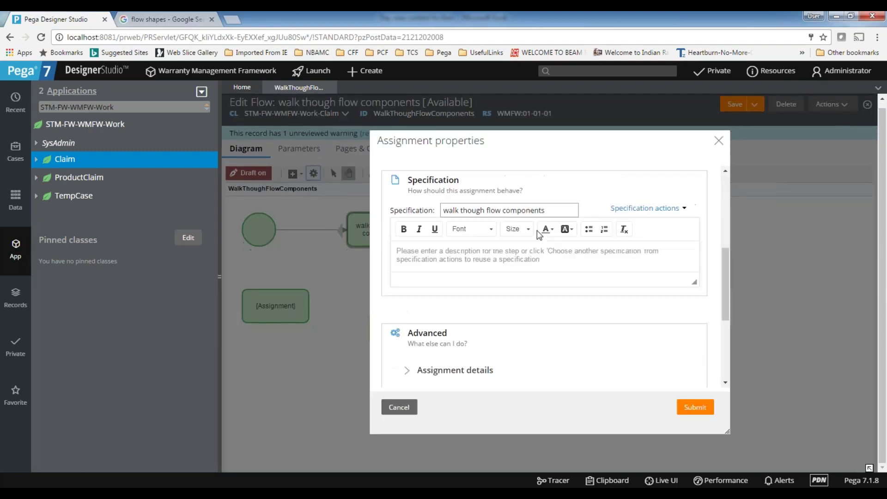
{"action": "scroll", "coordinate": [539, 271], "scroll_direction": "up", "scroll_amount": 10}
{"action": "left_click", "coordinate": [718, 144]}
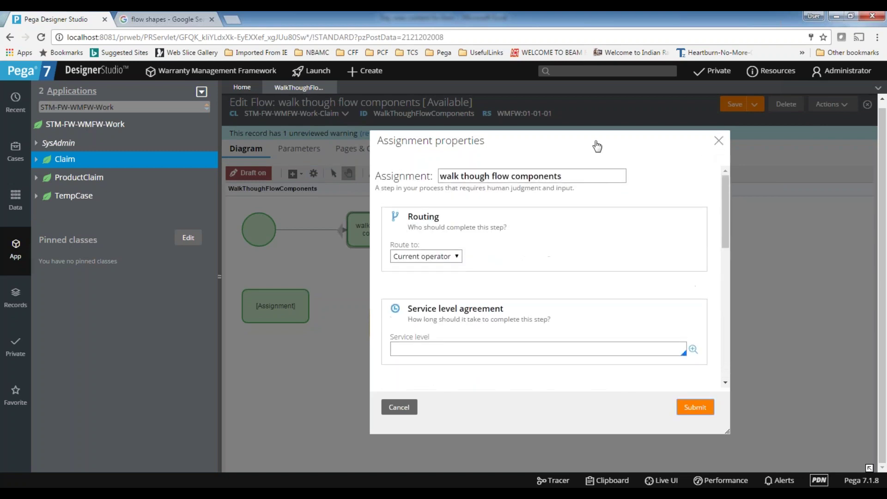
{"action": "right_click", "coordinate": [380, 225]}
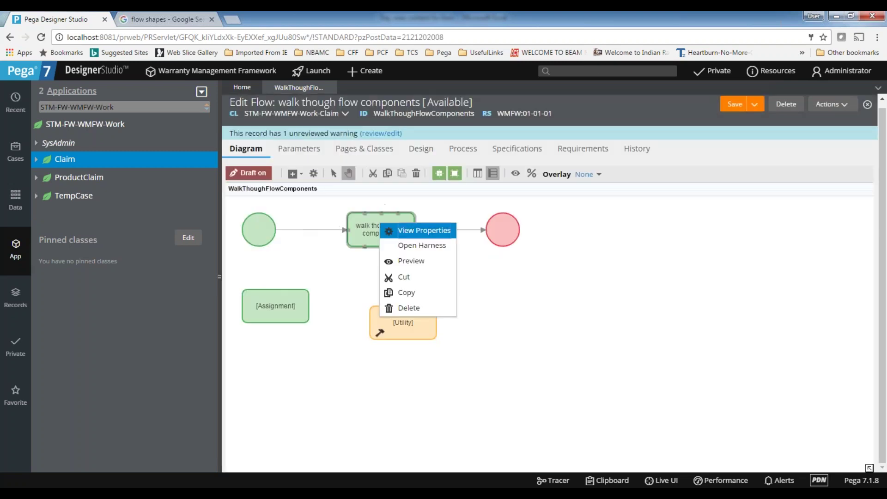
{"action": "left_click", "coordinate": [434, 231]}
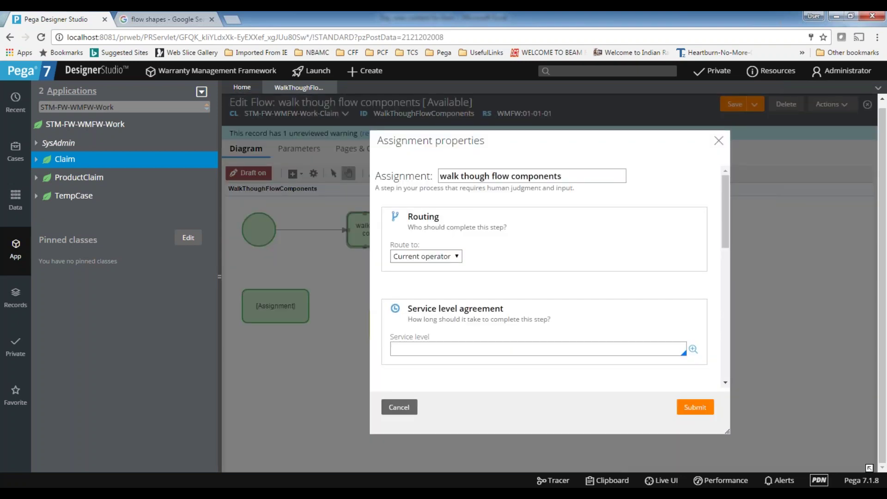
{"action": "scroll", "coordinate": [462, 314], "scroll_direction": "down", "scroll_amount": 5}
{"action": "scroll", "coordinate": [462, 314], "scroll_direction": "up", "scroll_amount": 5}
{"action": "left_click", "coordinate": [719, 140]}
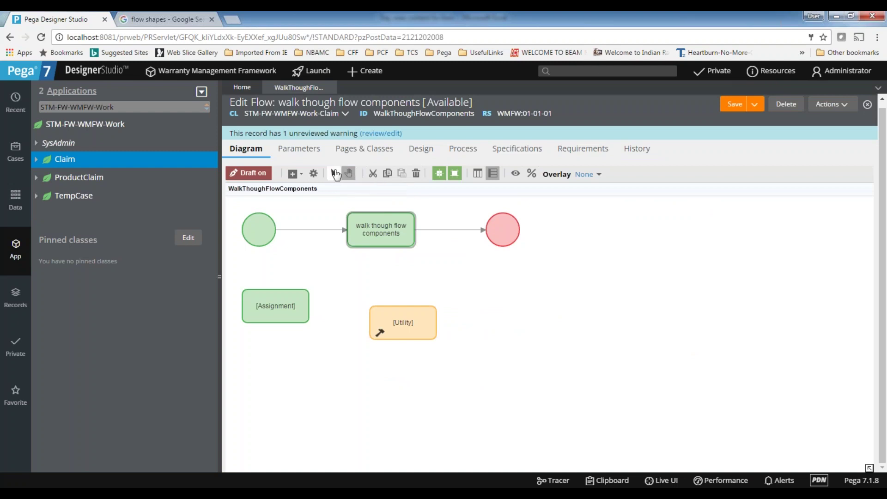
Step: Detach the connector from the End shape, move that shape aside, and link walk though flow components to the new Assignment placed beside it
{"action": "left_click", "coordinate": [348, 174]}
{"action": "left_click", "coordinate": [482, 231]}
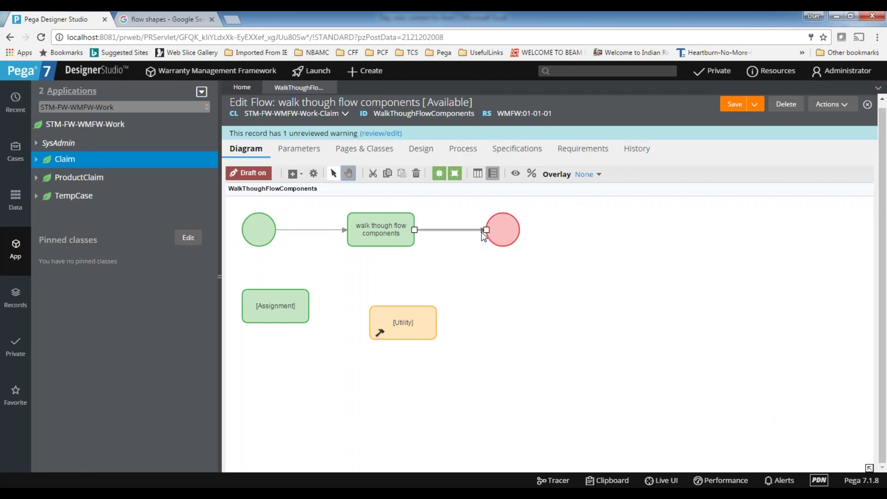
{"action": "left_click_drag", "start_coordinate": [487, 230], "coordinate": [437, 229]}
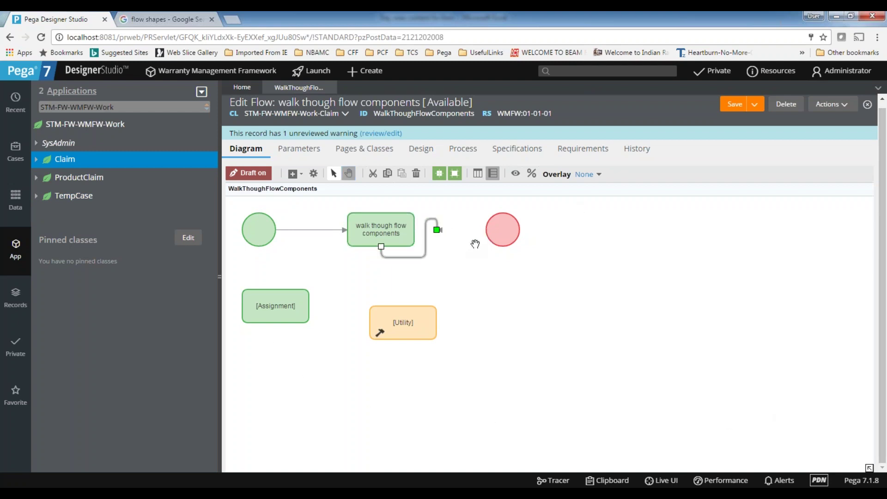
{"action": "left_click_drag", "start_coordinate": [506, 224], "coordinate": [341, 445]}
{"action": "left_click_drag", "start_coordinate": [283, 300], "coordinate": [582, 232]}
{"action": "left_click_drag", "start_coordinate": [437, 230], "coordinate": [535, 230]}
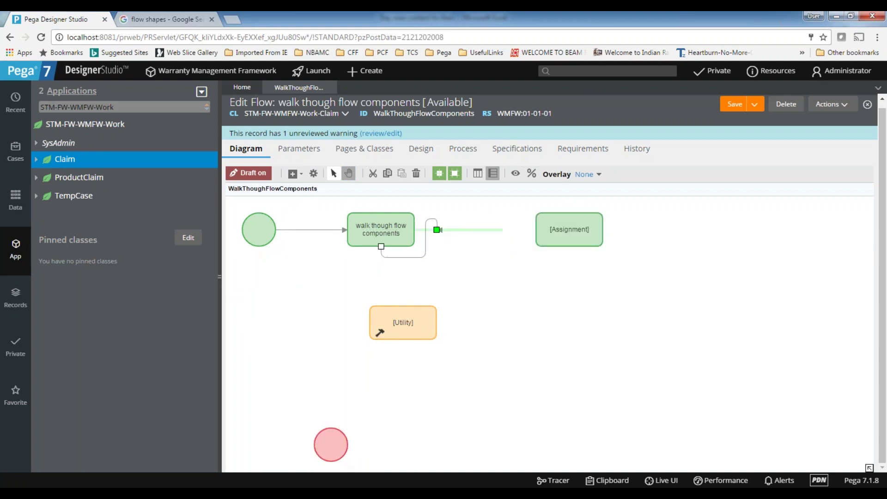
Step: Place the Utility shape after the new Assignment and connect the Assignment to the Utility and the Utility to the End shape
{"action": "left_click_drag", "start_coordinate": [430, 331], "coordinate": [725, 217]}
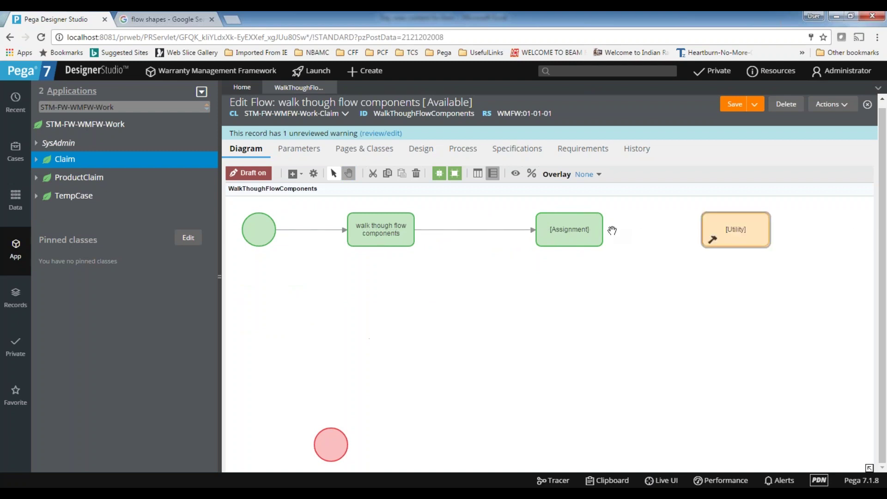
{"action": "left_click_drag", "start_coordinate": [614, 234], "coordinate": [706, 233]}
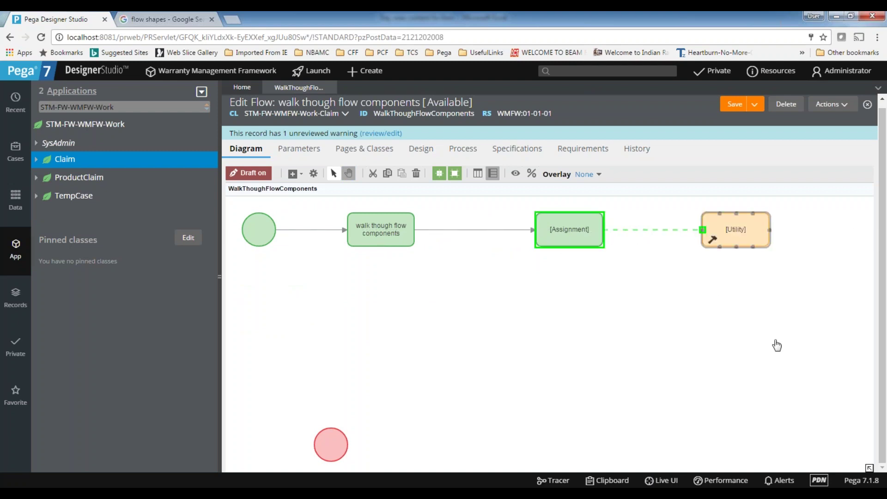
{"action": "left_click_drag", "start_coordinate": [776, 345], "coordinate": [409, 387]}
{"action": "left_click_drag", "start_coordinate": [354, 367], "coordinate": [555, 308]}
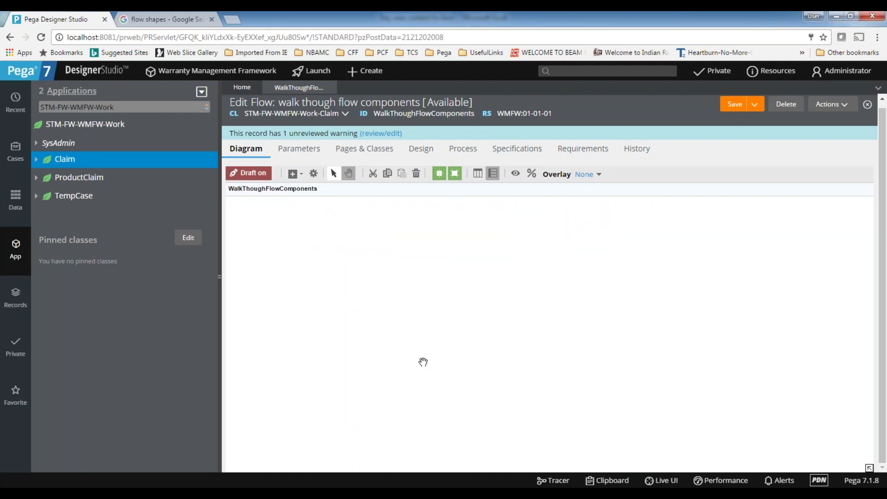
{"action": "left_click_drag", "start_coordinate": [285, 412], "coordinate": [771, 266]}
{"action": "left_click_drag", "start_coordinate": [583, 340], "coordinate": [661, 261]}
{"action": "left_click_drag", "start_coordinate": [568, 269], "coordinate": [651, 261]}
{"action": "left_click_drag", "start_coordinate": [313, 356], "coordinate": [754, 365]}
{"action": "left_click_drag", "start_coordinate": [357, 390], "coordinate": [636, 371]}
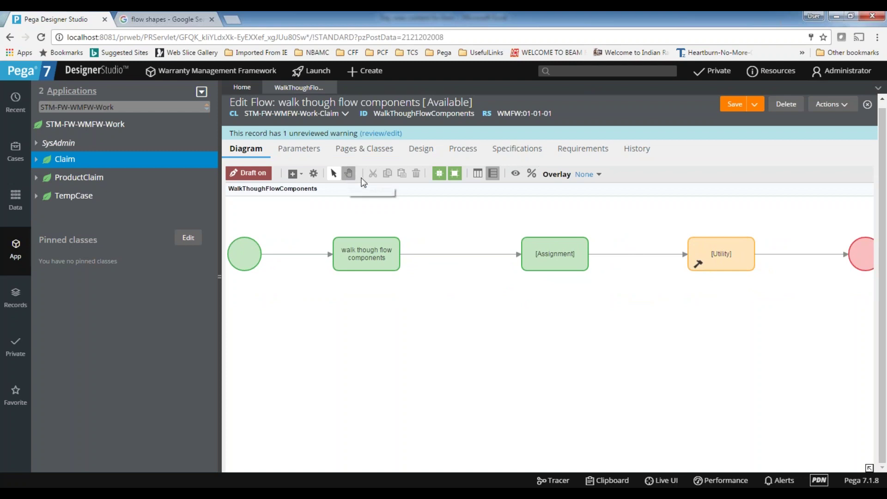
Step: Switch the diagram to selection mode and examine the routing choices in the walk though flow components assignment properties
{"action": "left_click", "coordinate": [334, 174]}
{"action": "left_click_drag", "start_coordinate": [631, 332], "coordinate": [811, 340]}
{"action": "left_click_drag", "start_coordinate": [325, 318], "coordinate": [714, 353]}
{"action": "left_click", "coordinate": [377, 252]}
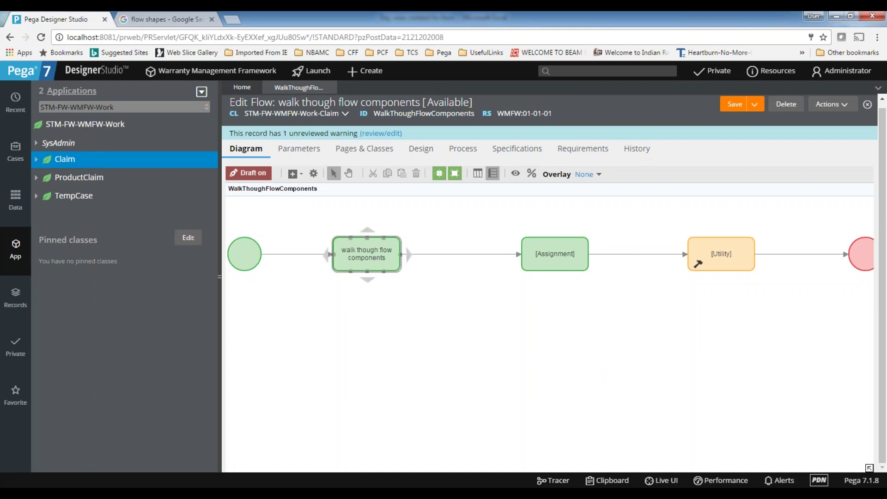
{"action": "double_click", "coordinate": [379, 252]}
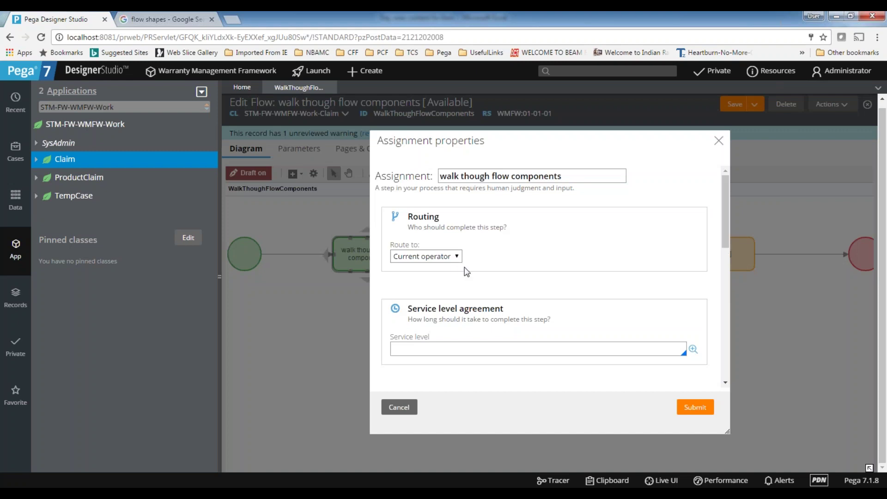
{"action": "left_click", "coordinate": [439, 257]}
{"action": "left_click", "coordinate": [518, 262]}
{"action": "left_click", "coordinate": [720, 140]}
Step: Return the diagram to panning mode and view the properties of the unnamed Assignment shape
{"action": "left_click", "coordinate": [348, 173]}
{"action": "left_click_drag", "start_coordinate": [642, 337], "coordinate": [541, 328]}
{"action": "double_click", "coordinate": [459, 231]}
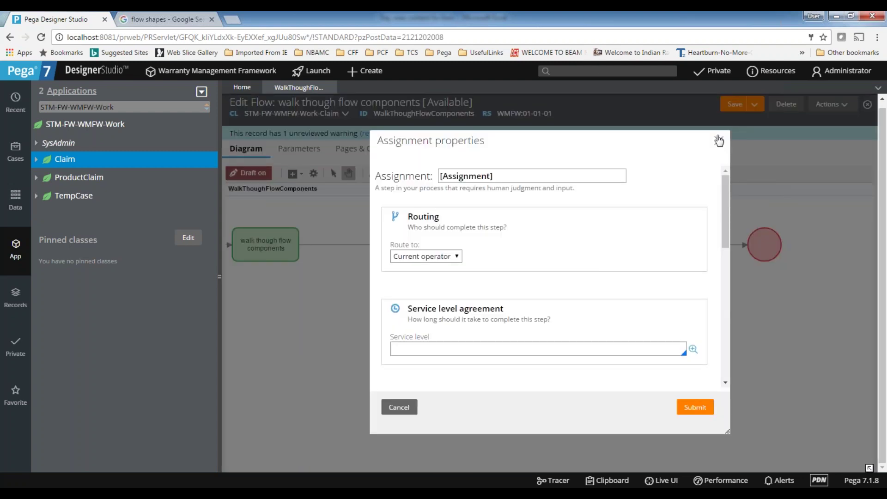
{"action": "left_click", "coordinate": [720, 141]}
{"action": "left_click_drag", "start_coordinate": [369, 345], "coordinate": [483, 343]}
{"action": "left_click", "coordinate": [334, 174]}
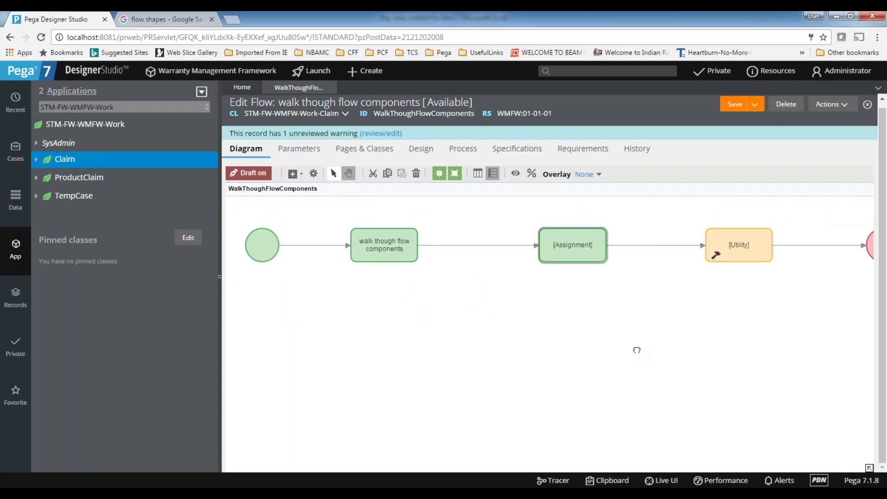
{"action": "left_click_drag", "start_coordinate": [637, 351], "coordinate": [622, 345]}
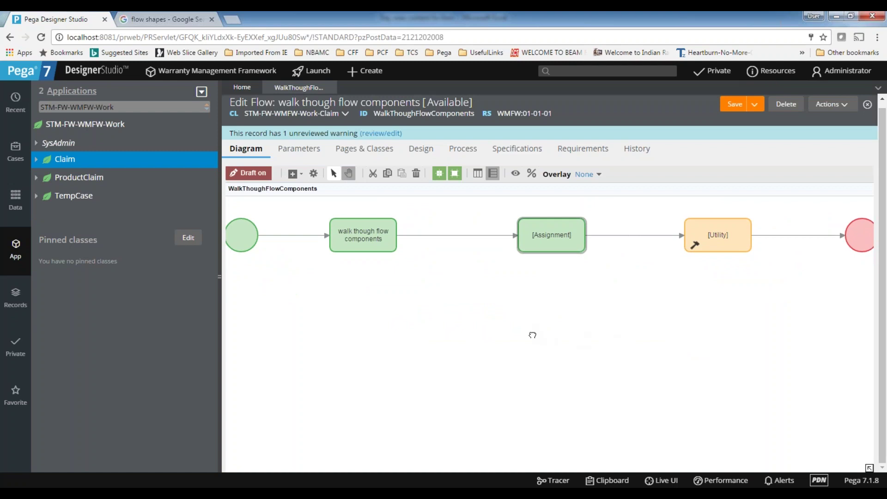
{"action": "left_click_drag", "start_coordinate": [533, 336], "coordinate": [542, 336]}
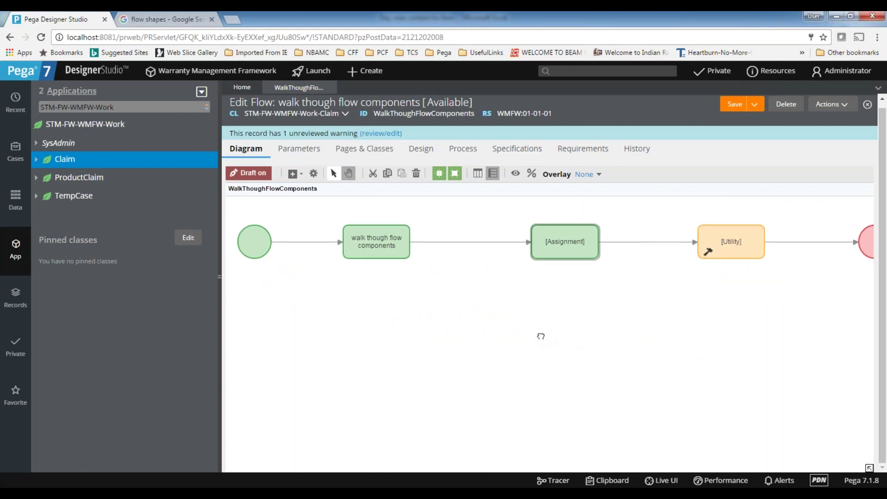
Step: Add another Assignment shape to the diagram and move it below the End shape
{"action": "right_click", "coordinate": [501, 333]}
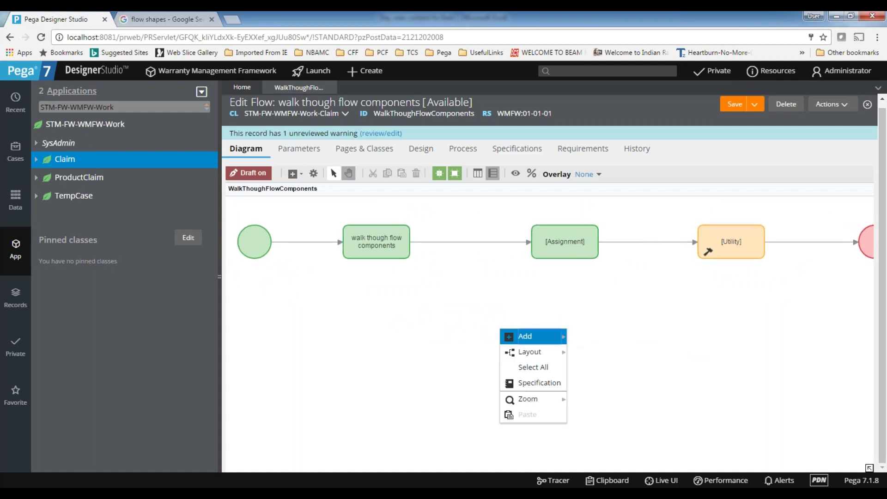
{"action": "mouse_move", "coordinate": [531, 336]}
{"action": "left_click", "coordinate": [619, 330]}
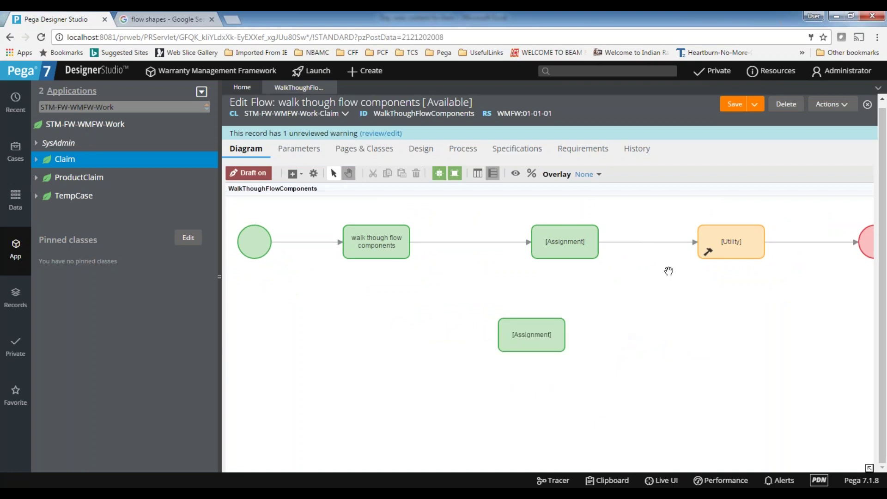
{"action": "left_click_drag", "start_coordinate": [545, 338], "coordinate": [855, 304]}
{"action": "left_click_drag", "start_coordinate": [645, 403], "coordinate": [359, 404]}
Step: Move the End shape aside, place the newest Assignment after the Utility shape, and reattach the Utility's connector to it
{"action": "left_click", "coordinate": [565, 245]}
{"action": "left_click_drag", "start_coordinate": [580, 241], "coordinate": [743, 354]}
{"action": "left_click", "coordinate": [588, 243]}
{"action": "left_click_drag", "start_coordinate": [584, 308], "coordinate": [639, 231]}
{"action": "left_click", "coordinate": [544, 245]}
{"action": "left_click_drag", "start_coordinate": [544, 245], "coordinate": [601, 229]}
Step: Move the End shape to the right of the newest Assignment and connect the Assignment to it
{"action": "left_click", "coordinate": [747, 344]}
{"action": "left_click_drag", "start_coordinate": [747, 345], "coordinate": [748, 232]}
{"action": "left_click_drag", "start_coordinate": [645, 227], "coordinate": [743, 244]}
{"action": "left_click_drag", "start_coordinate": [552, 356], "coordinate": [781, 350]}
{"action": "left_click_drag", "start_coordinate": [691, 360], "coordinate": [673, 356]}
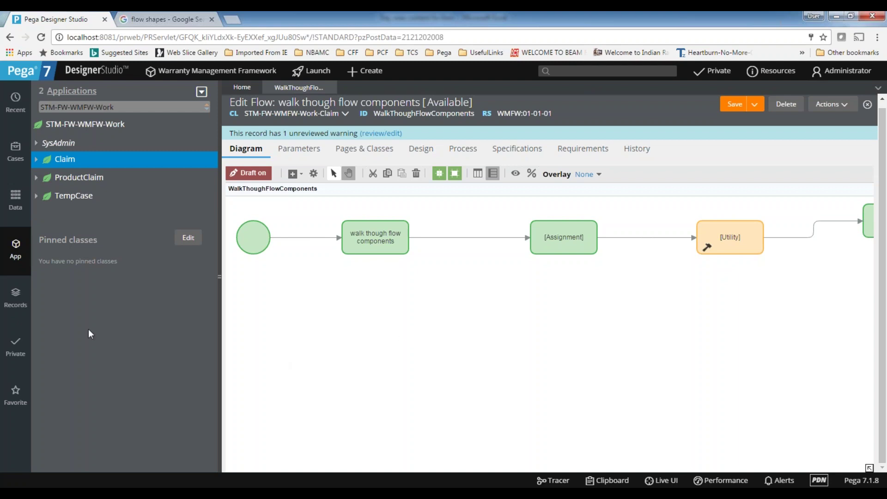
Step: Explore the flow with the diagram overview map, moving and resizing its view frame to inspect different parts
{"action": "left_click", "coordinate": [870, 467]}
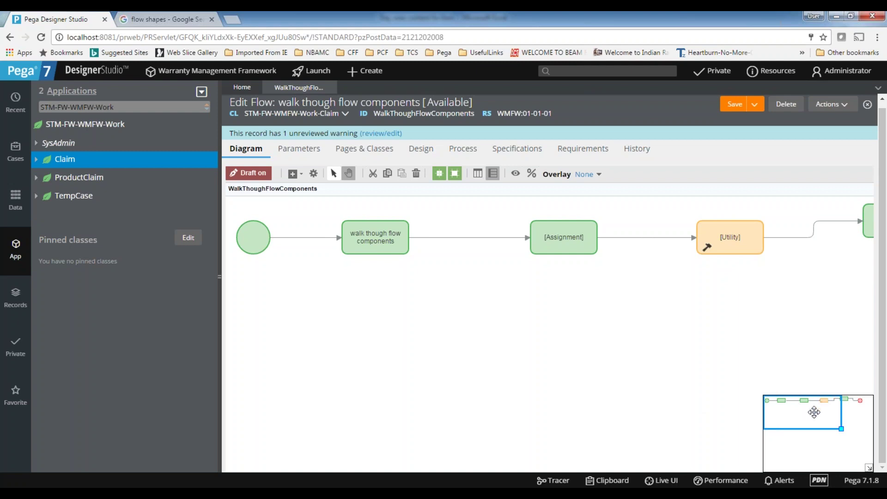
{"action": "left_click_drag", "start_coordinate": [797, 419], "coordinate": [818, 412]}
{"action": "left_click_drag", "start_coordinate": [847, 429], "coordinate": [814, 415]}
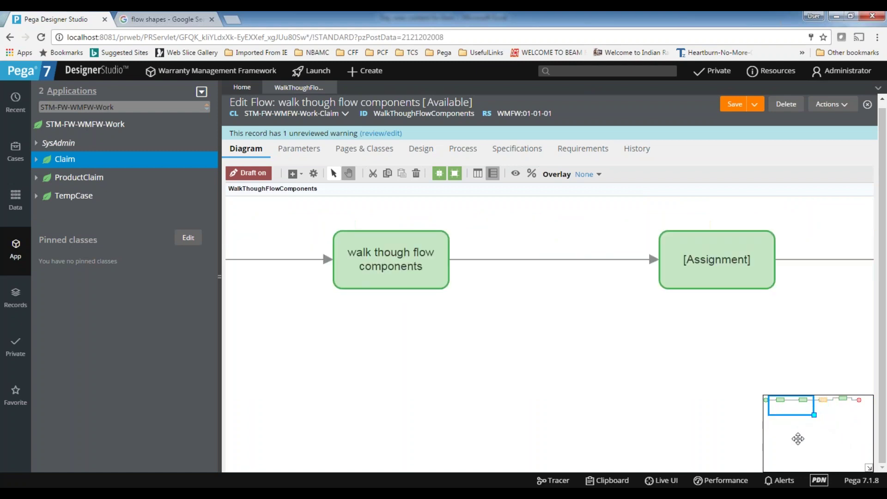
{"action": "left_click_drag", "start_coordinate": [785, 408], "coordinate": [831, 422]}
{"action": "left_click", "coordinate": [870, 469]}
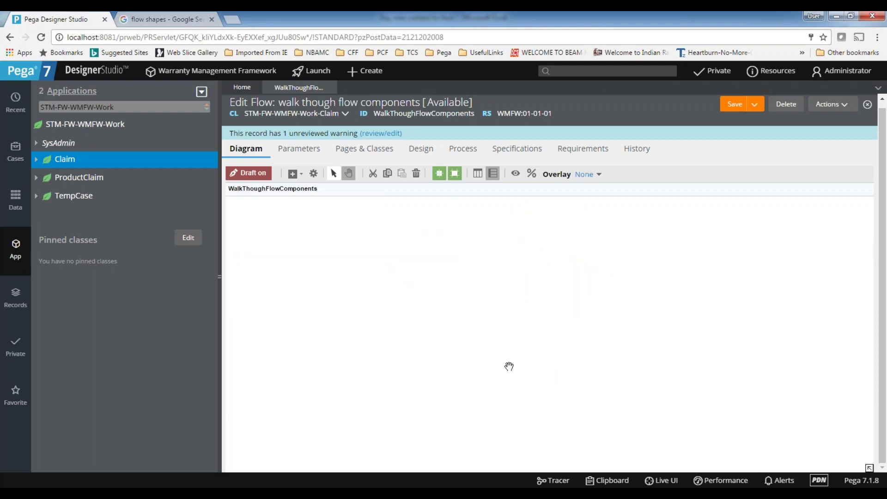
{"action": "left_click", "coordinate": [870, 468]}
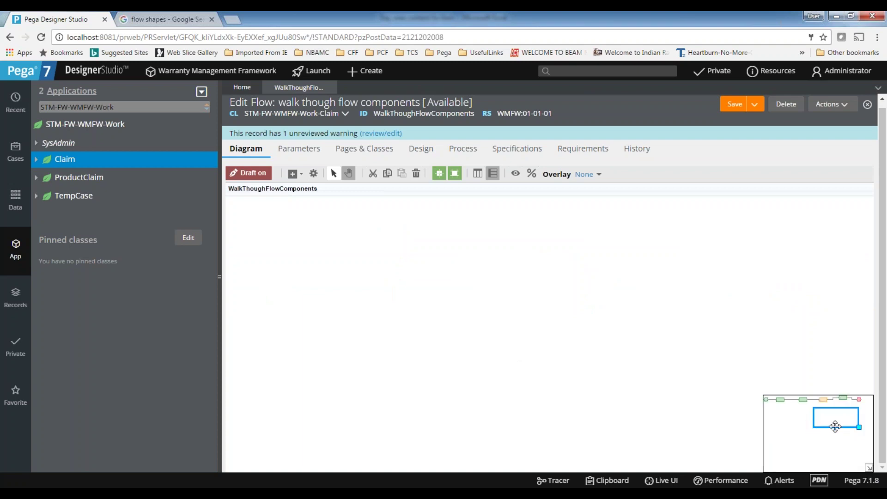
{"action": "mouse_move", "coordinate": [848, 422]}
{"action": "left_mouse_down"}
{"action": "mouse_move", "coordinate": [796, 411]}
{"action": "mouse_move", "coordinate": [863, 442]}
{"action": "mouse_move", "coordinate": [844, 430]}
{"action": "left_mouse_up"}
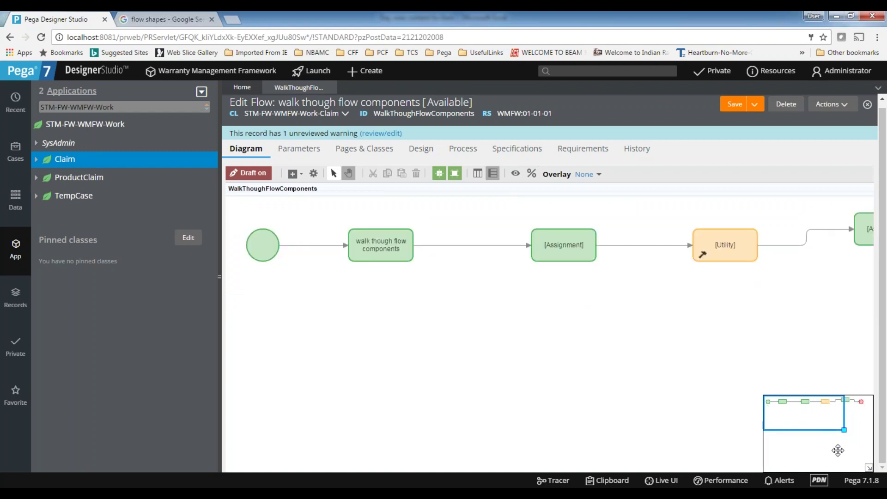
{"action": "left_click", "coordinate": [869, 467]}
{"action": "left_click", "coordinate": [348, 173]}
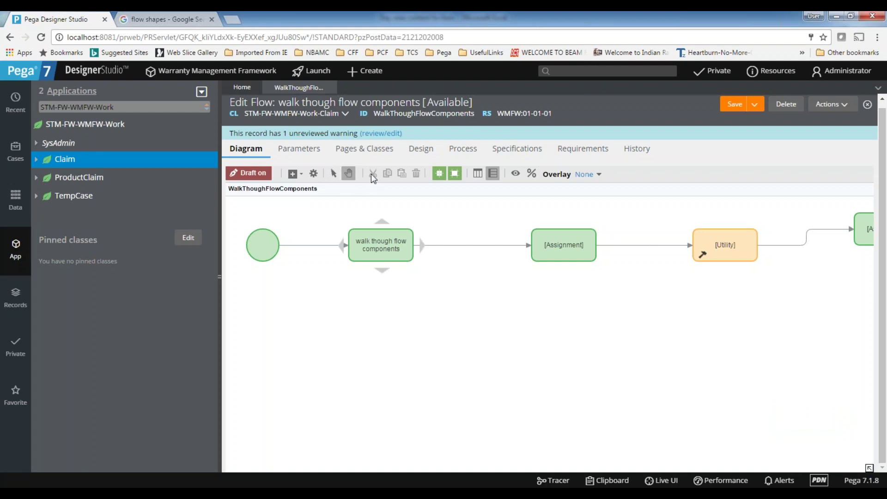
Step: Copy and paste the "walk though flow components" shape, move the copy below the original, and delete it
{"action": "left_click", "coordinate": [365, 231]}
{"action": "left_click", "coordinate": [385, 179]}
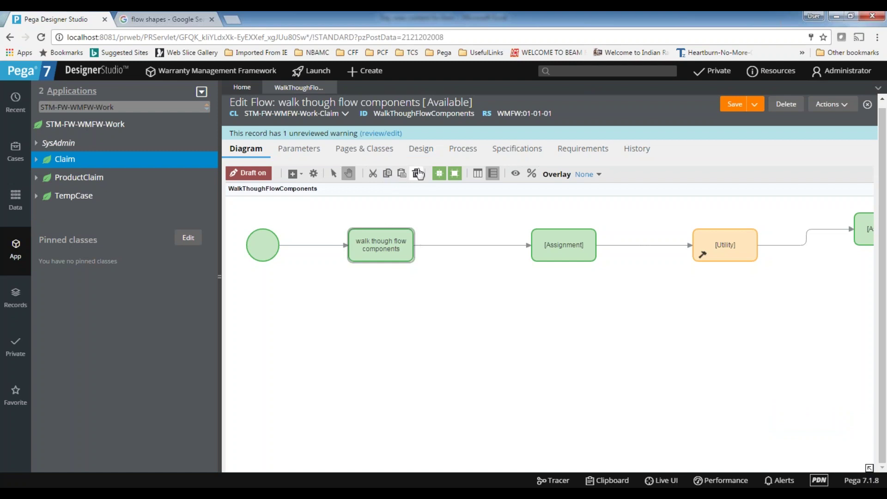
{"action": "left_click", "coordinate": [403, 174]}
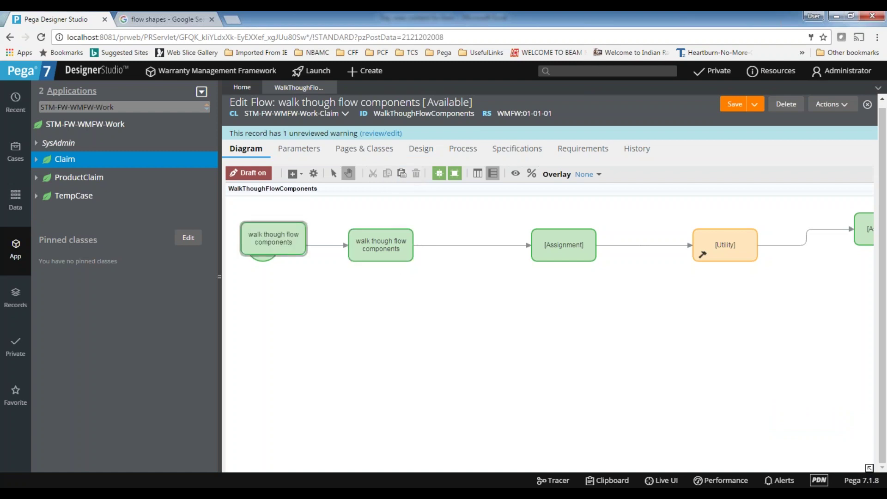
{"action": "left_click_drag", "start_coordinate": [277, 242], "coordinate": [386, 337]}
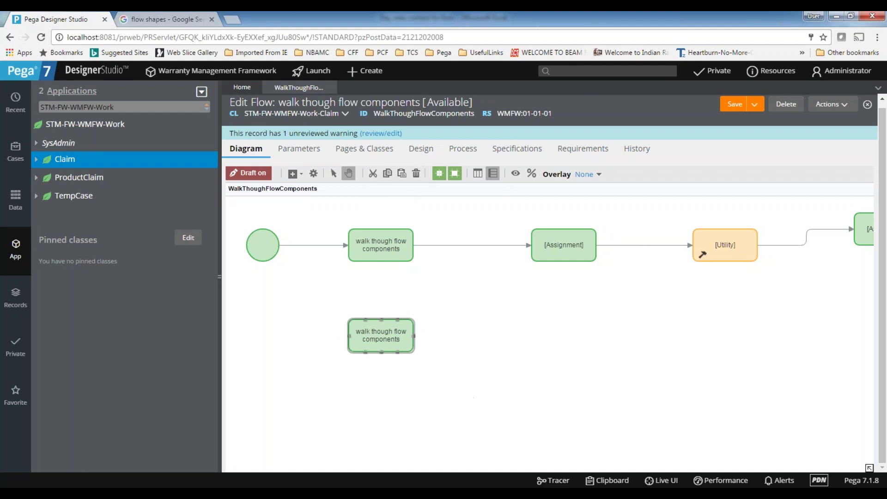
{"action": "key", "text": "Delete"}
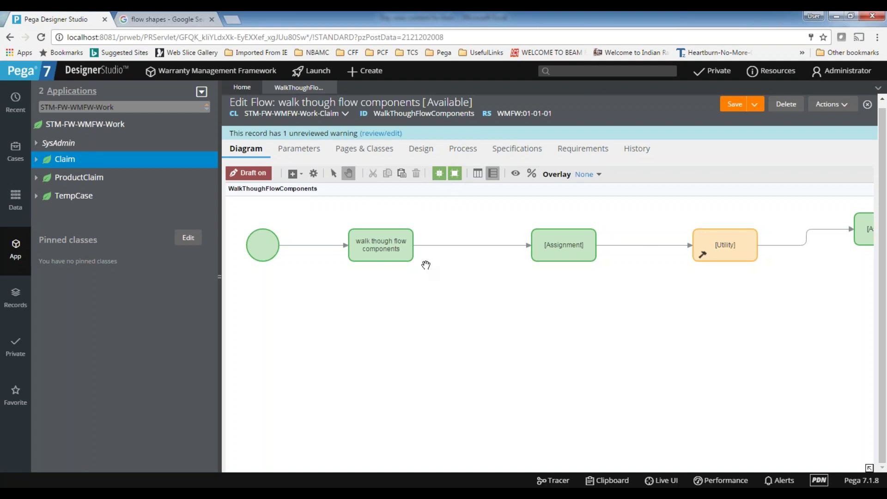
Step: Add another Assignment shape to the diagram and align it directly below the existing Assignment
{"action": "left_click_drag", "start_coordinate": [508, 320], "coordinate": [487, 307]}
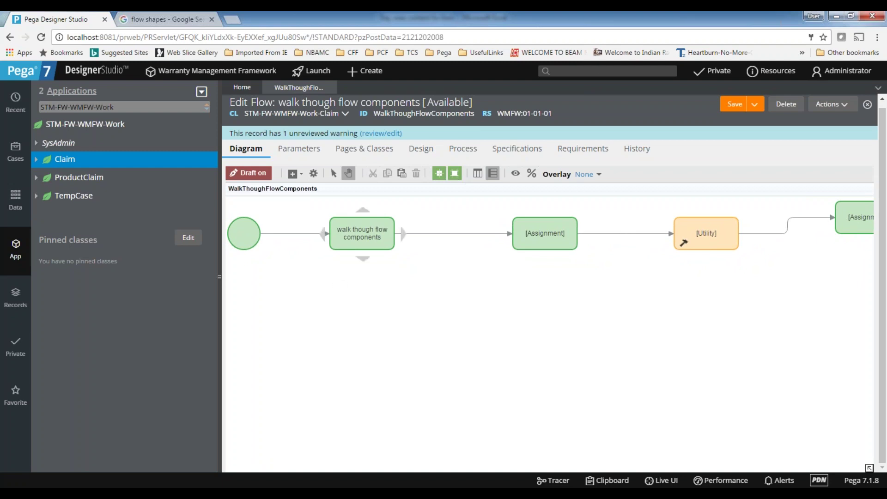
{"action": "right_click", "coordinate": [425, 305]}
{"action": "mouse_move", "coordinate": [444, 310]}
{"action": "left_click", "coordinate": [532, 311]}
{"action": "left_click_drag", "start_coordinate": [443, 320], "coordinate": [554, 328]}
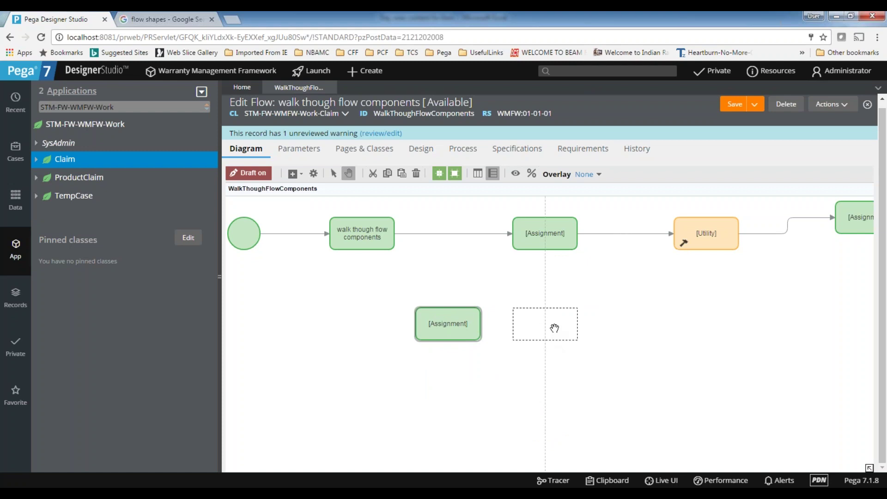
{"action": "left_click_drag", "start_coordinate": [555, 328], "coordinate": [555, 328]}
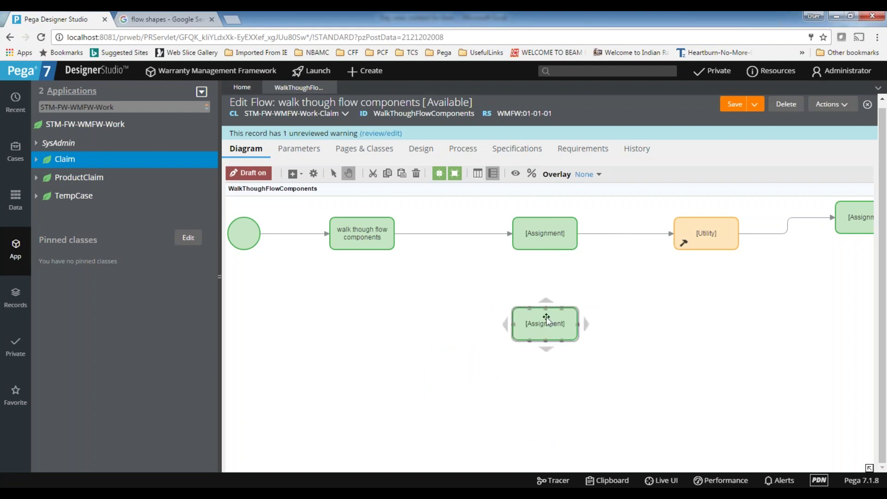
Step: Move the Utility shape below the first shape, turn off both snapping options, and return the Utility to the main row
{"action": "left_click_drag", "start_coordinate": [694, 241], "coordinate": [352, 328]}
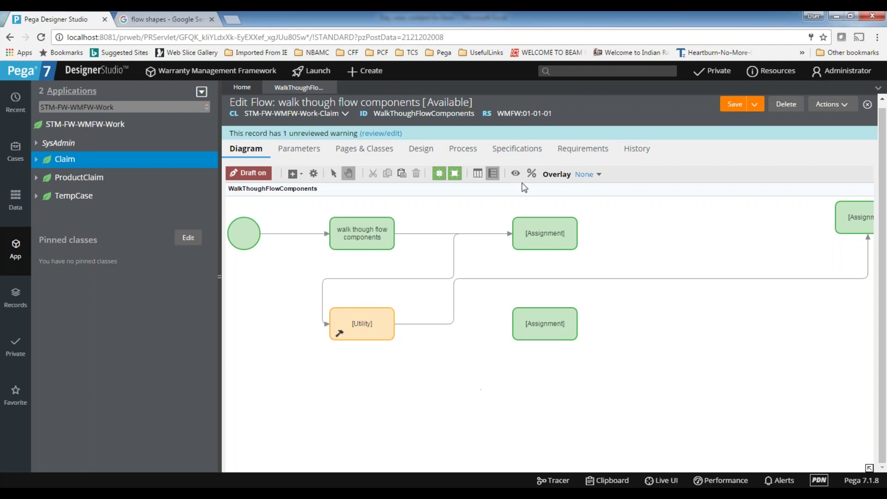
{"action": "left_click", "coordinate": [440, 172]}
{"action": "left_click_drag", "start_coordinate": [371, 343], "coordinate": [706, 238]}
{"action": "left_click", "coordinate": [440, 174]}
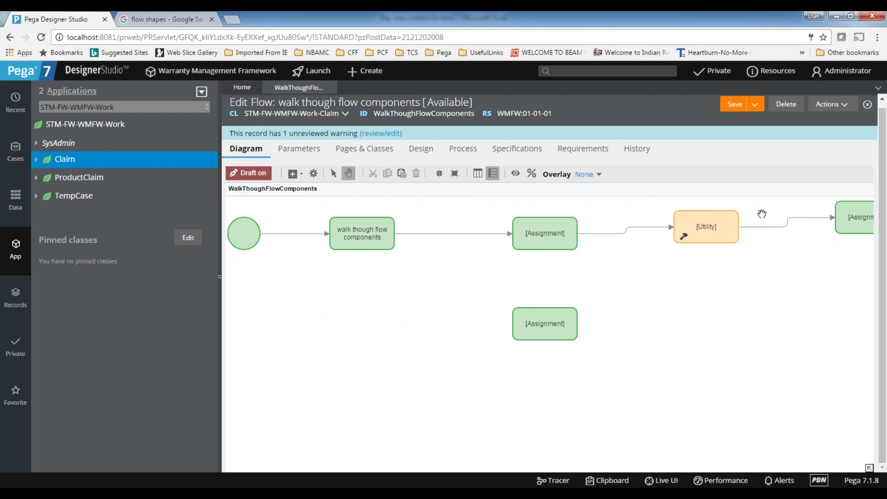
Step: Toggle the swimlane orientation between portrait and landscape, ending with portrait
{"action": "left_click", "coordinate": [478, 174]}
{"action": "left_click", "coordinate": [493, 179]}
{"action": "left_click", "coordinate": [478, 174]}
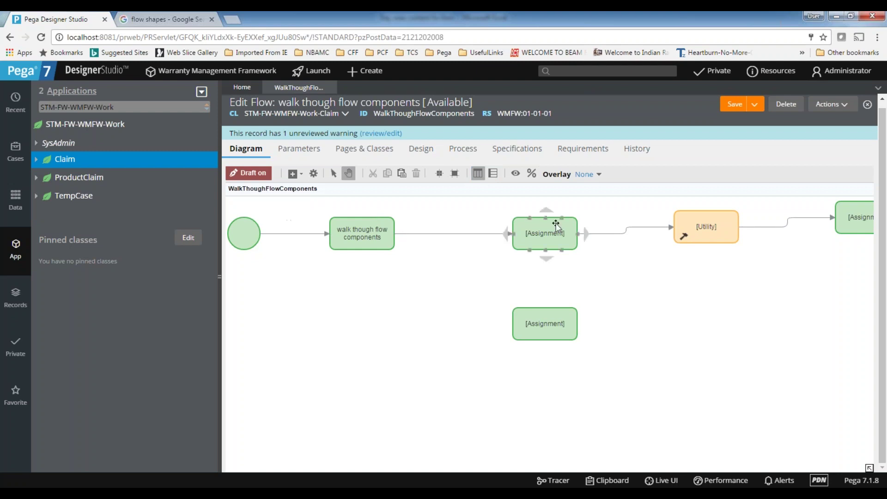
{"action": "mouse_move", "coordinate": [444, 216]}
{"action": "left_mouse_down"}
{"action": "mouse_move", "coordinate": [475, 218]}
{"action": "mouse_move", "coordinate": [442, 216]}
{"action": "left_mouse_up"}
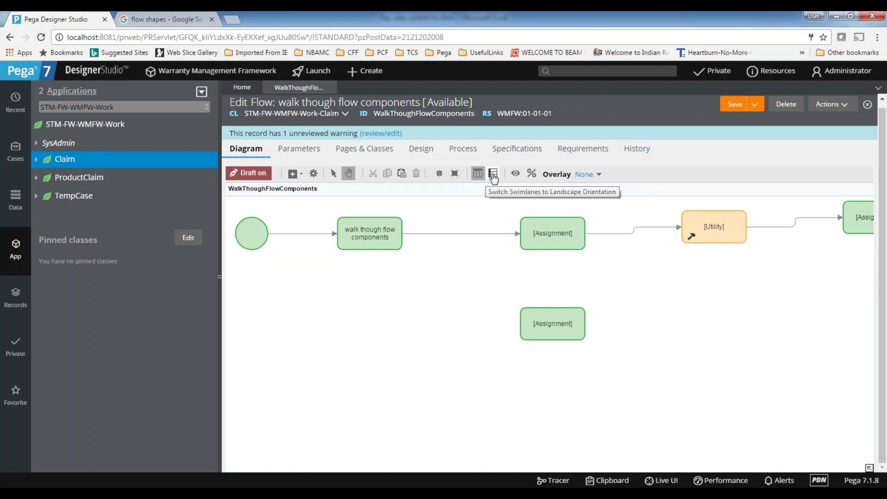
Step: Move the connected Assignment closer to the "walk though flow components" shape
{"action": "left_click", "coordinate": [582, 234]}
{"action": "left_click_drag", "start_coordinate": [582, 233], "coordinate": [517, 226]}
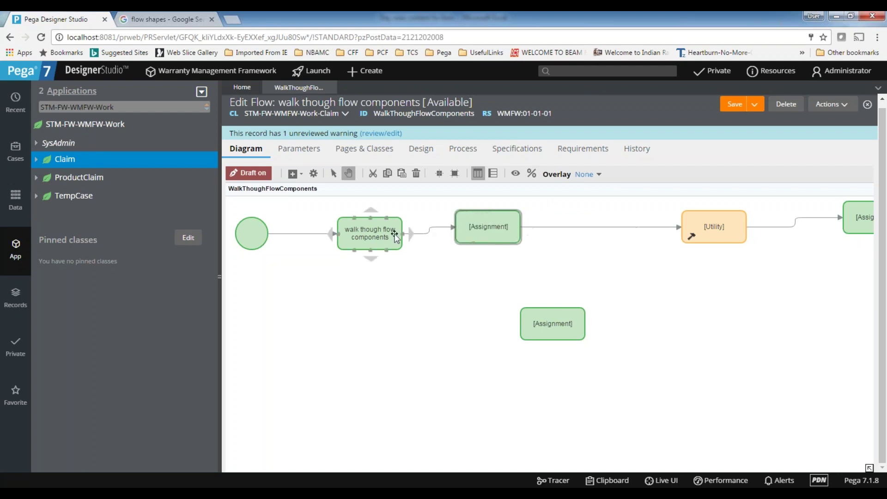
{"action": "left_click", "coordinate": [857, 219]}
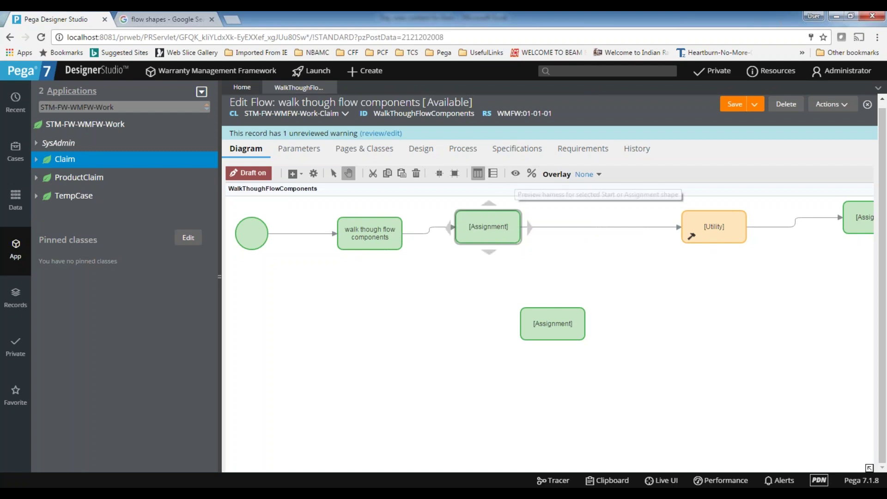
Step: Preview the harness for the connected Assignment shape, examine its case details and sections, and close the preview
{"action": "left_click", "coordinate": [386, 233]}
{"action": "double_click", "coordinate": [386, 235]}
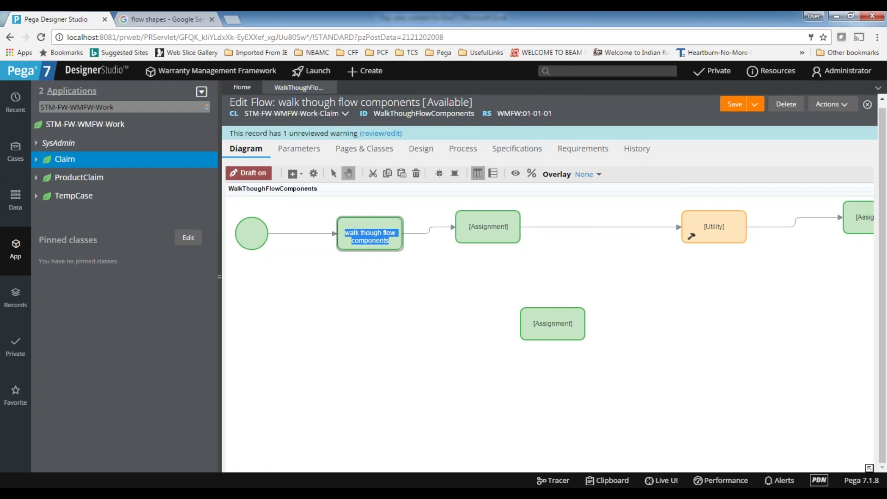
{"action": "left_click", "coordinate": [510, 237]}
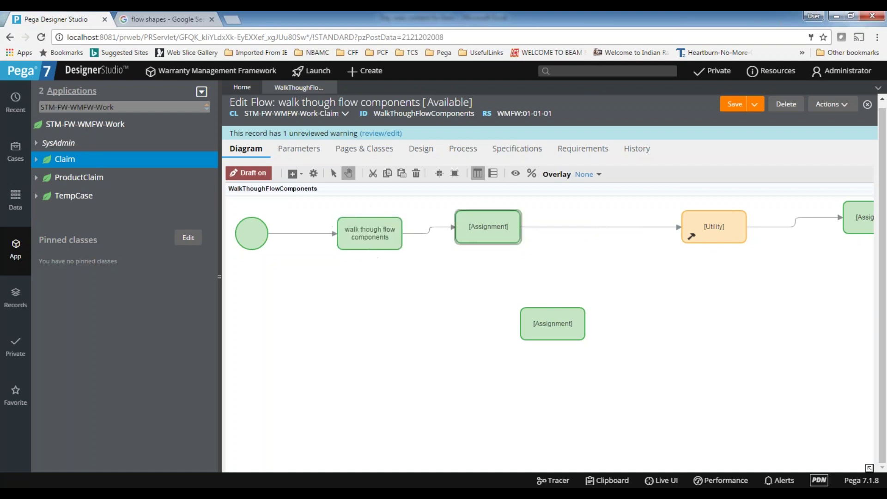
{"action": "left_click", "coordinate": [515, 175]}
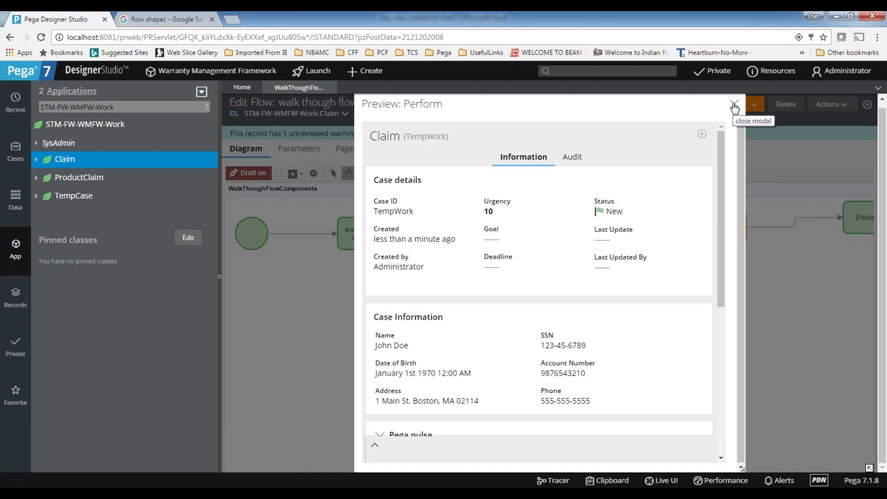
{"action": "scroll", "coordinate": [606, 252], "scroll_direction": "down", "scroll_amount": 5}
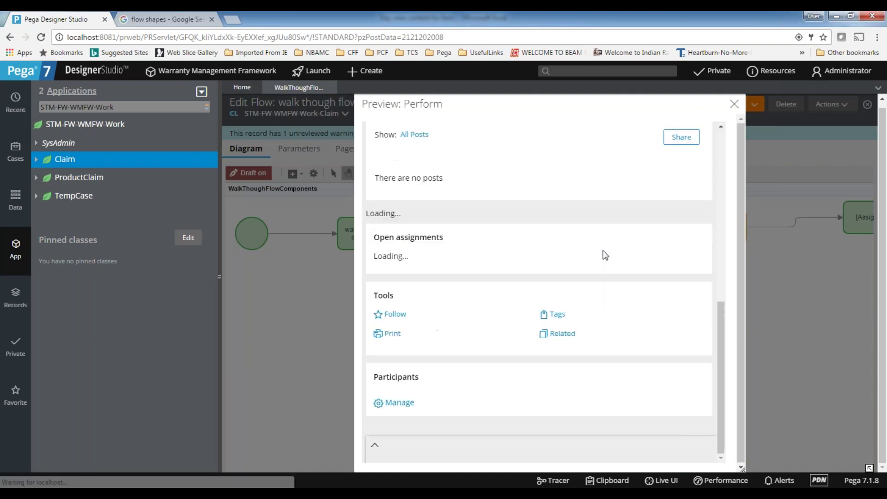
{"action": "left_click_drag", "start_coordinate": [373, 342], "coordinate": [598, 408]}
{"action": "left_click", "coordinate": [638, 380]}
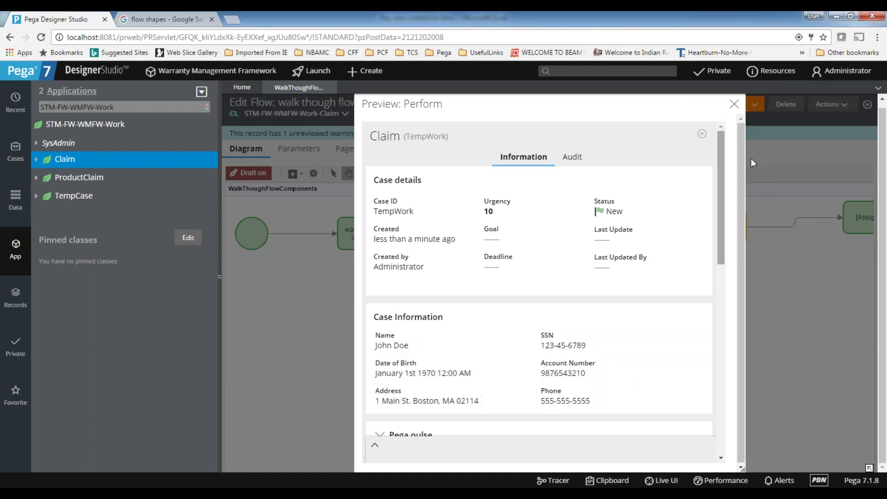
{"action": "left_click", "coordinate": [734, 104]}
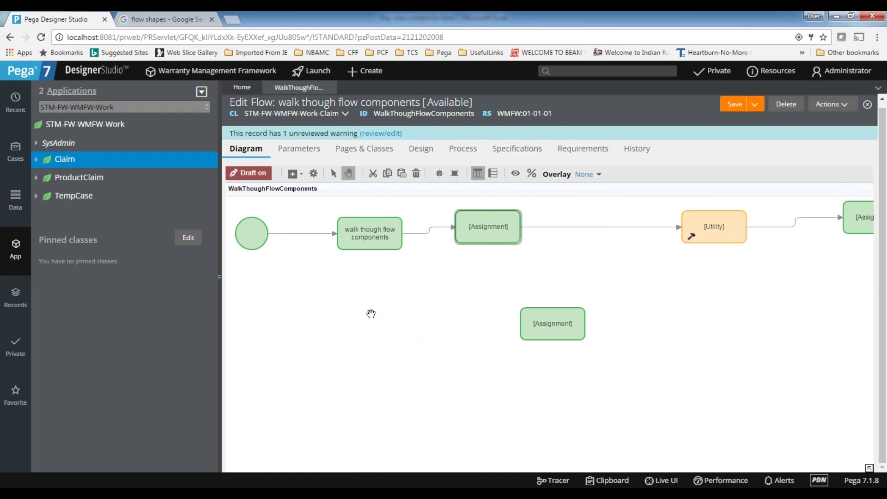
{"action": "left_click_drag", "start_coordinate": [381, 306], "coordinate": [398, 313]}
{"action": "right_click", "coordinate": [352, 303]}
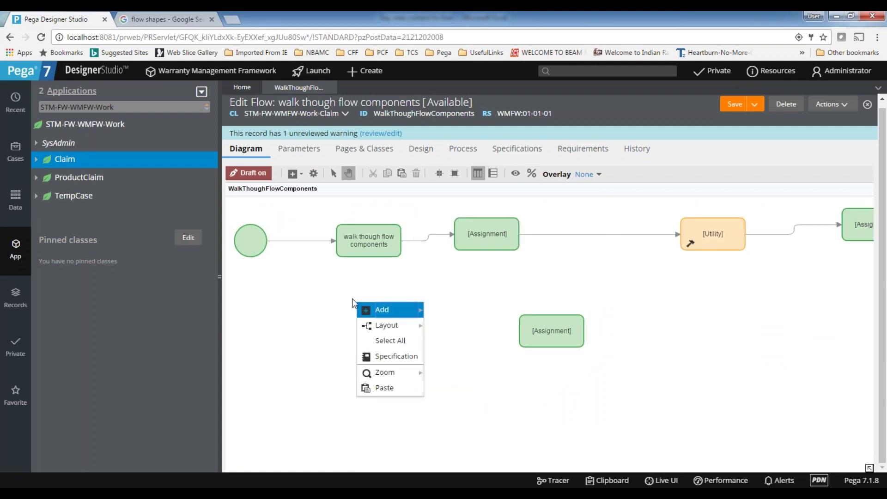
{"action": "mouse_move", "coordinate": [420, 310]}
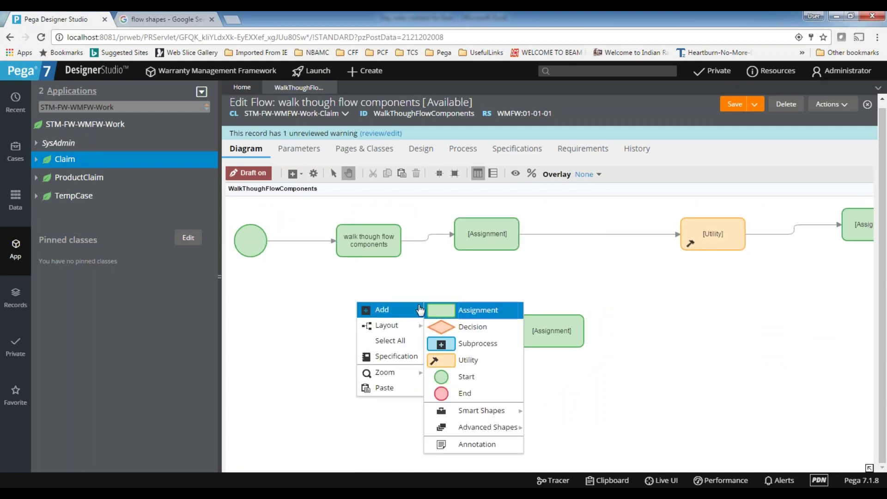
{"action": "left_click", "coordinate": [307, 301]}
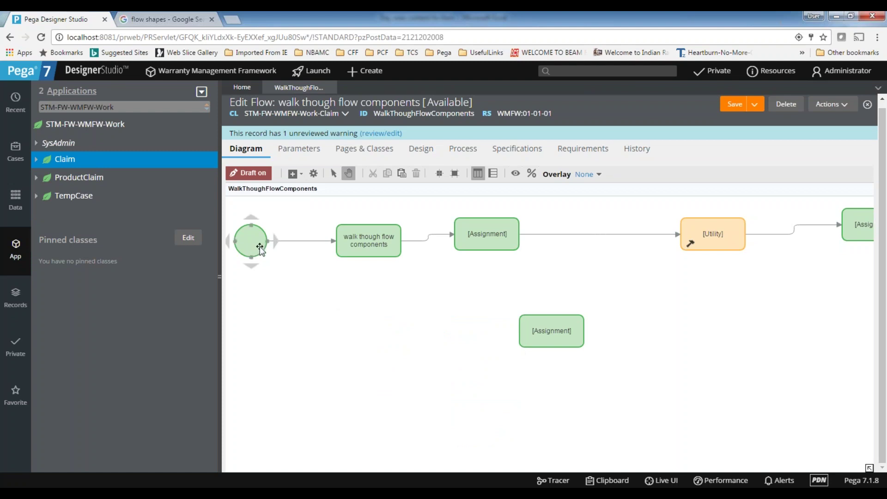
{"action": "left_click", "coordinate": [282, 240]}
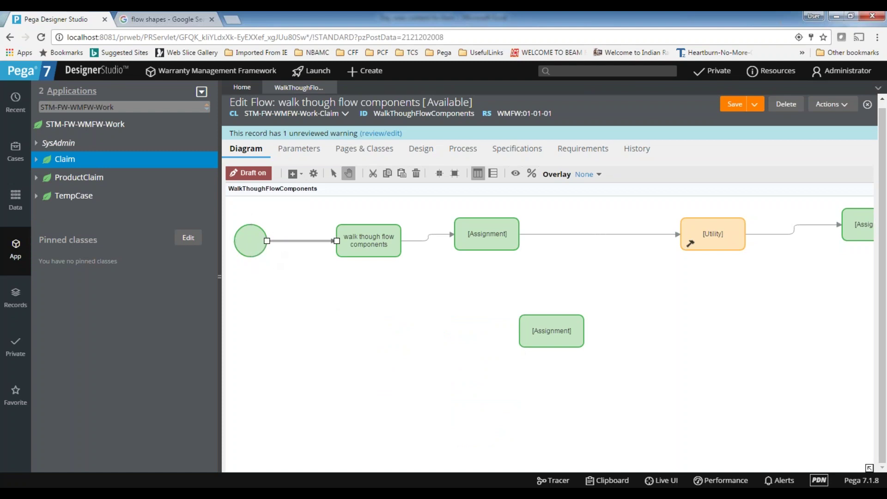
{"action": "left_click", "coordinate": [287, 302]}
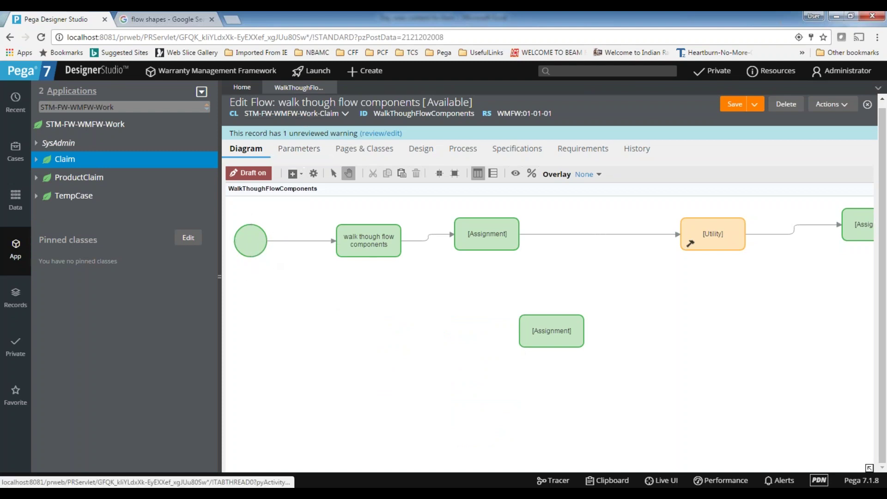
Step: Capture a snip of the Start shape with part of its connector and copy the image from the Snip Editor
{"action": "left_click", "coordinate": [833, 486]}
{"action": "left_click", "coordinate": [759, 389]}
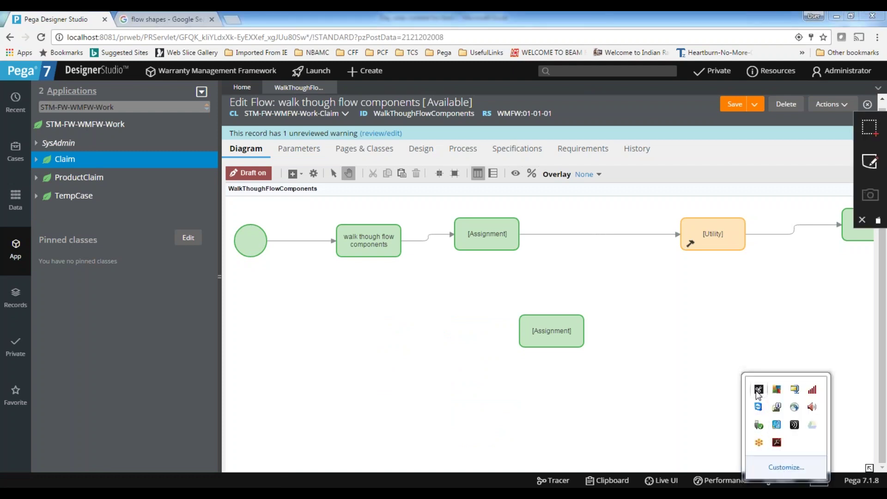
{"action": "left_click", "coordinate": [872, 133]}
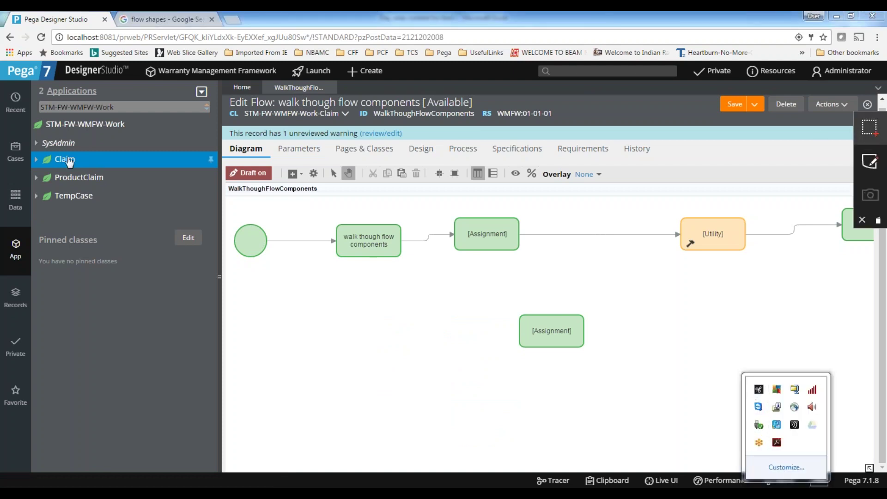
{"action": "key", "text": "Print"}
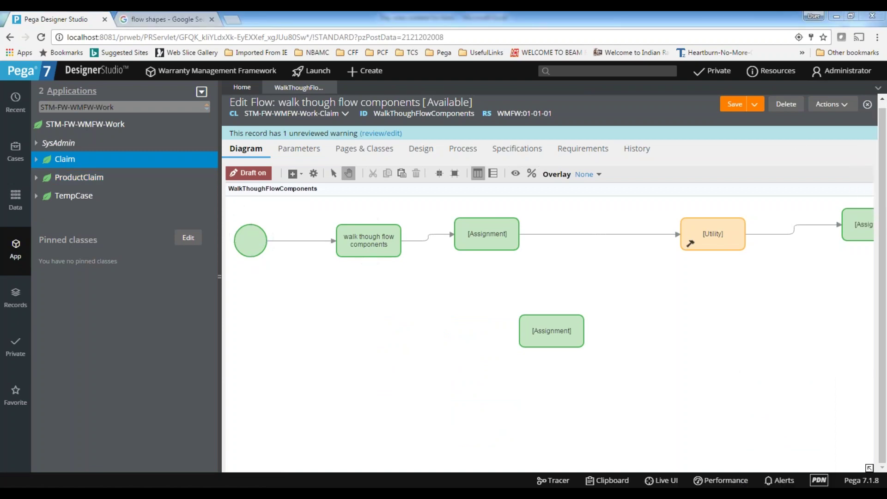
{"action": "left_click_drag", "start_coordinate": [231, 197], "coordinate": [326, 266]}
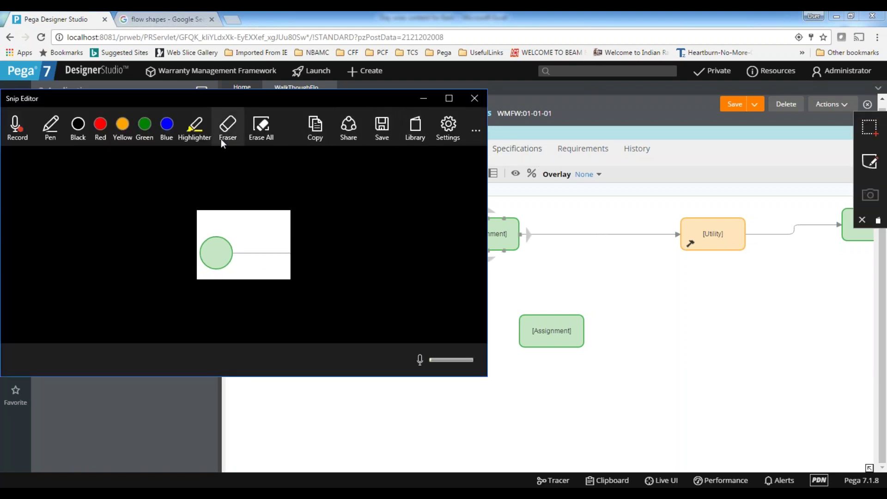
{"action": "left_click", "coordinate": [323, 134]}
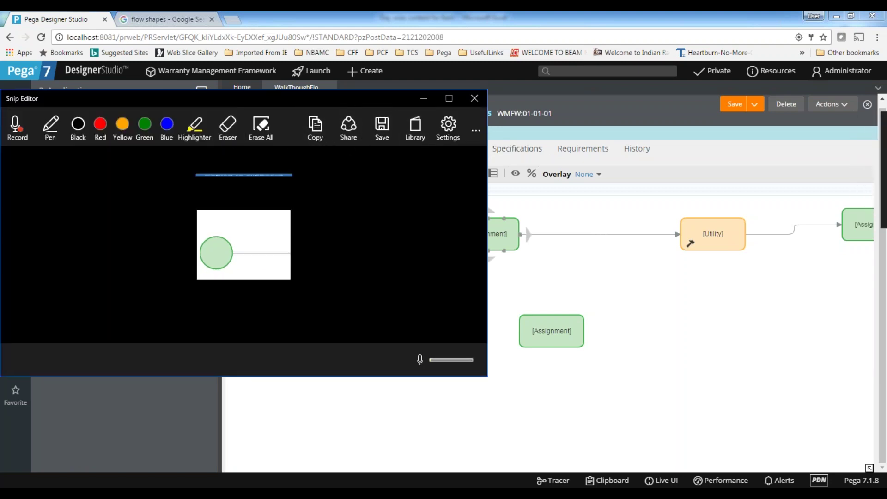
Step: Switch to the Excel workbook and enter "start shape" in cell B13 of sheet D8
{"action": "key", "text": "alt+Tab"}
{"action": "left_click", "coordinate": [90, 344]}
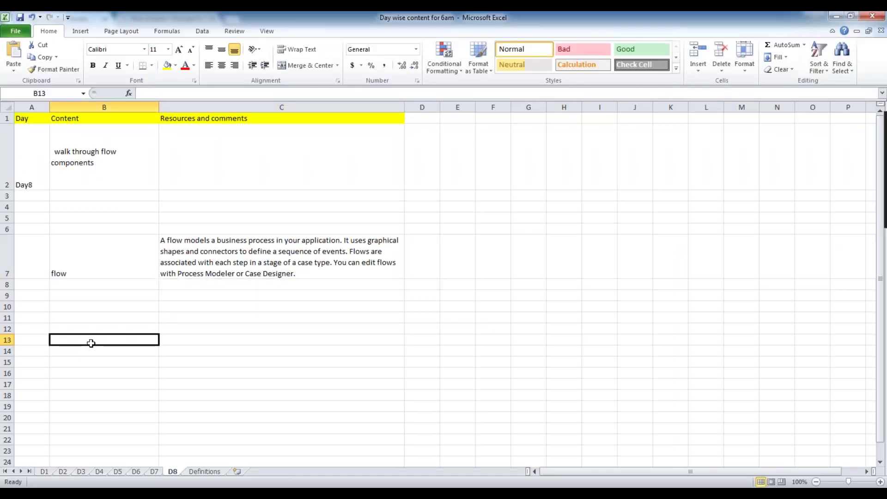
{"action": "type", "text": "start shpae"}
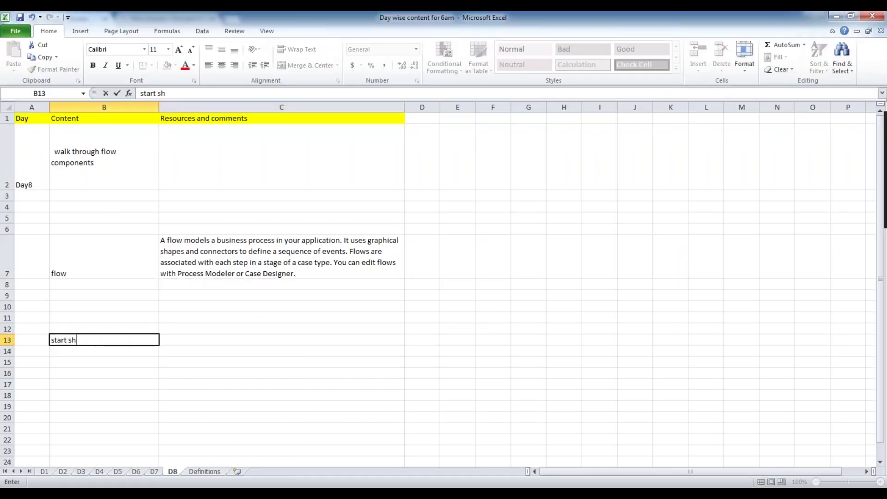
{"action": "key", "text": "BackSpace"}
{"action": "key", "text": "BackSpace"}
{"action": "type", "text": "ape"}
Step: Paste the copied Start shape image into the sheet and place it beside row 13 around columns E to G
{"action": "left_click", "coordinate": [305, 347]}
{"action": "left_click", "coordinate": [321, 338]}
{"action": "key", "text": "ctrl+v"}
{"action": "left_click_drag", "start_coordinate": [242, 364], "coordinate": [539, 335]}
Step: Enter "its starting for the execution.It should be only one per flow rule." in cell C13 as the start shape comment
{"action": "left_click", "coordinate": [168, 340]}
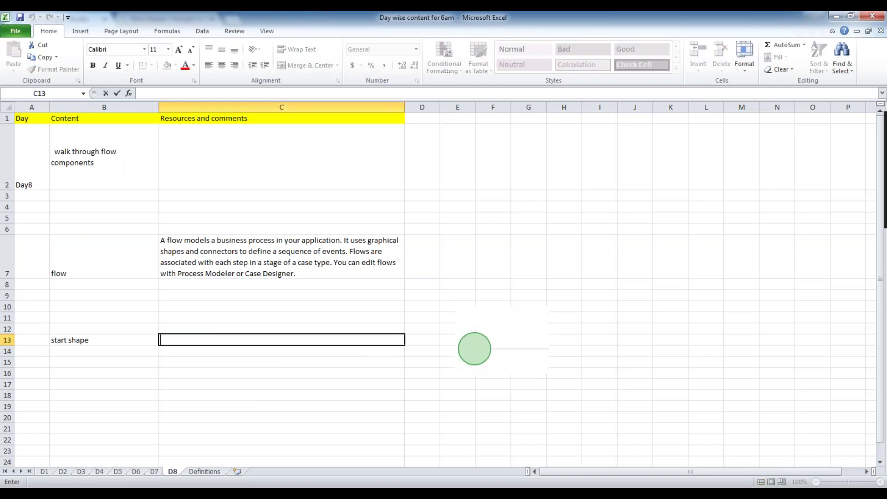
{"action": "type", "text": "its starting for the "}
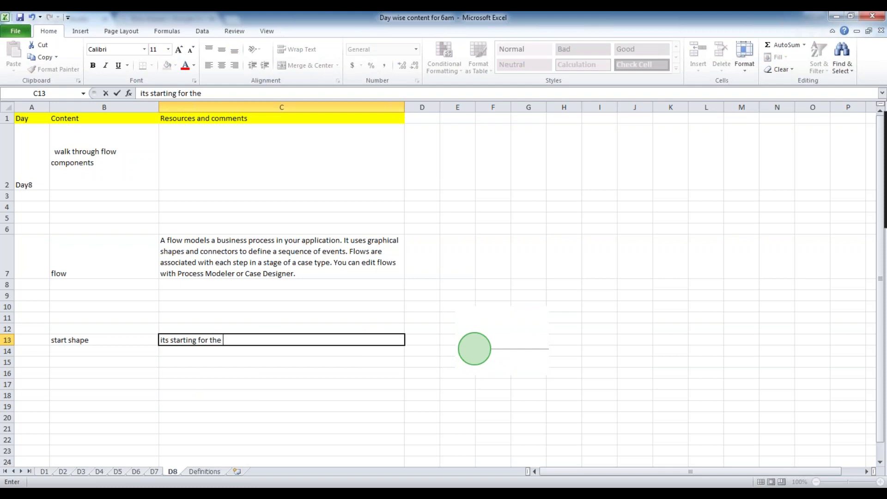
{"action": "type", "text": "executio"}
{"action": "key", "text": "BackSpace"}
{"action": "key", "text": "BackSpace"}
{"action": "type", "text": "n.s.Te"}
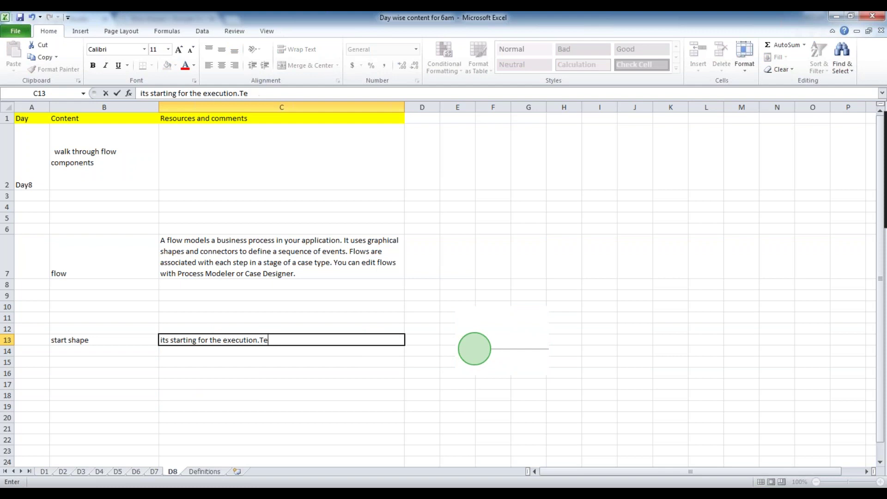
{"action": "type", "text": "hre should be only"}
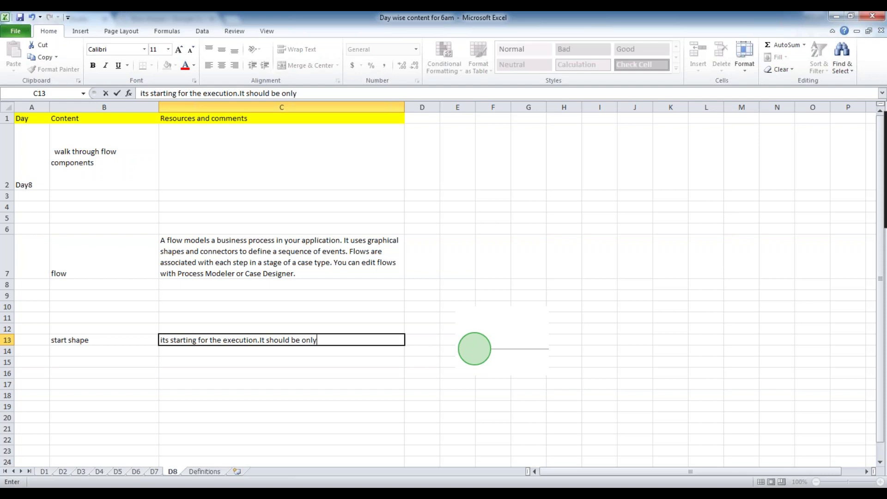
{"action": "type", "text": " one per flow rule."}
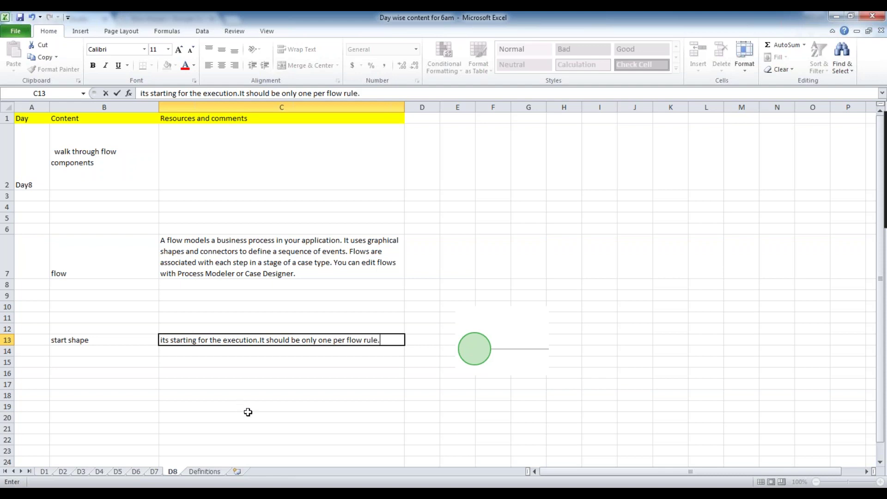
{"action": "left_click", "coordinate": [248, 412]}
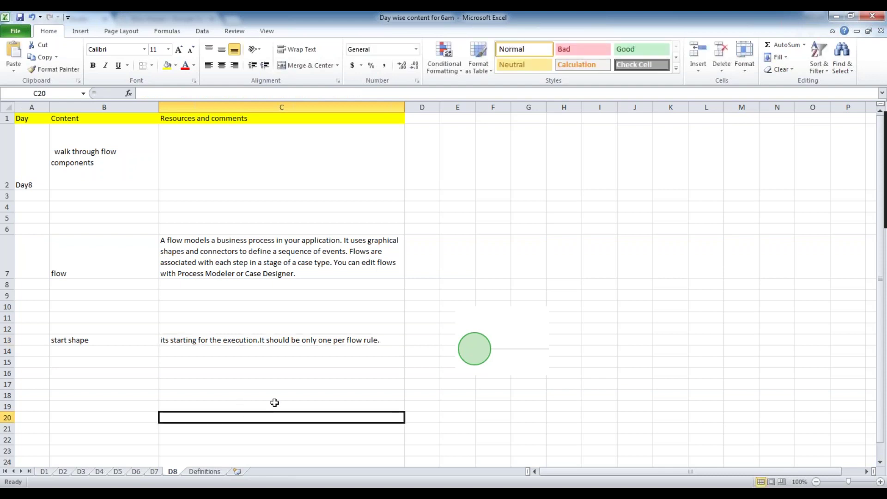
{"action": "left_click", "coordinate": [141, 338]}
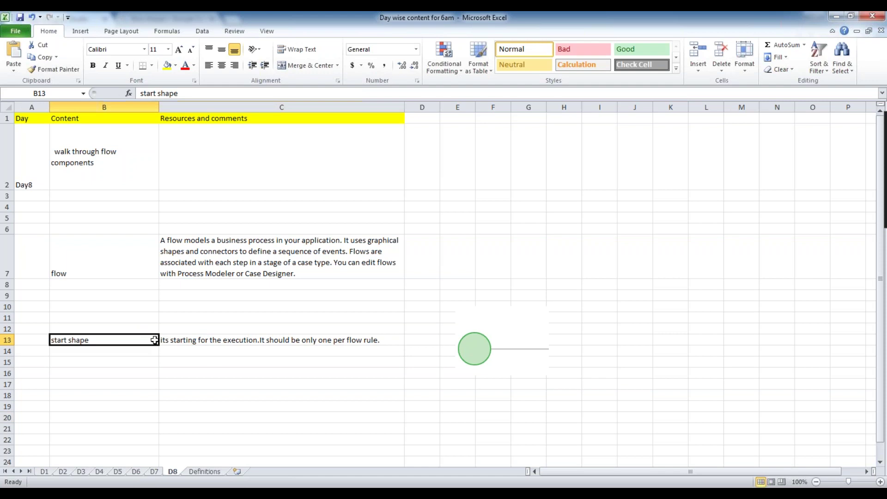
{"action": "left_click", "coordinate": [322, 343]}
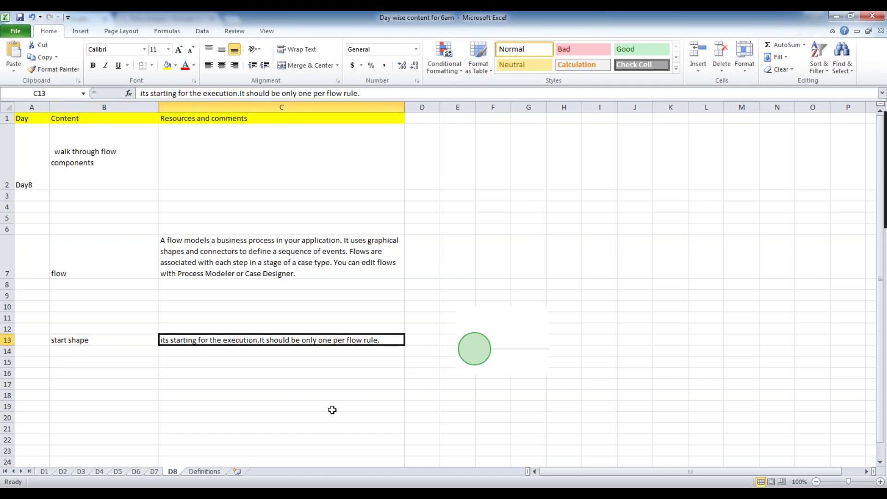
Step: Switch to Pega Designer Studio and add a second Start shape below the flow, connected to the loose Assignment shape
{"action": "key", "text": "alt+Tab"}
{"action": "left_click", "coordinate": [530, 331]}
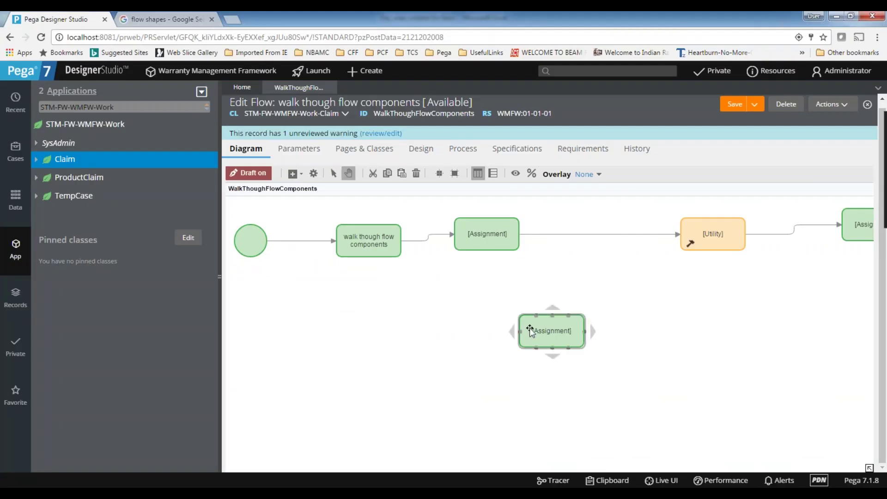
{"action": "right_click", "coordinate": [376, 297]}
{"action": "mouse_move", "coordinate": [388, 304]}
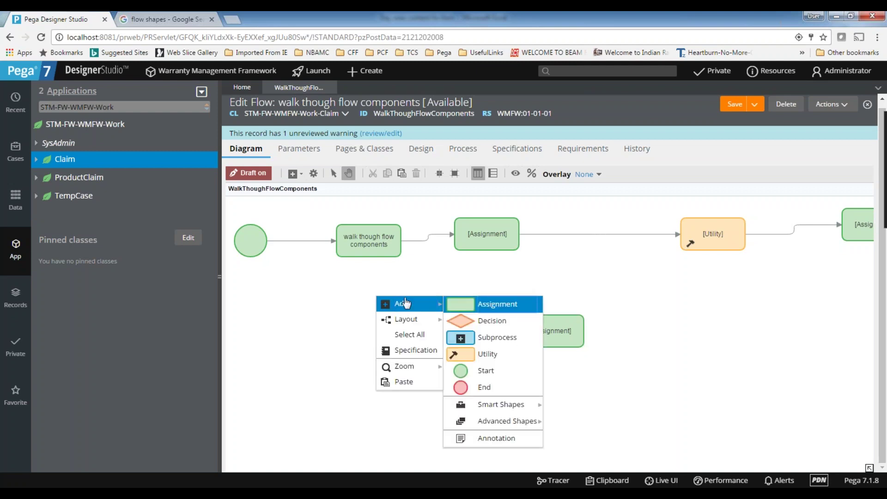
{"action": "left_click", "coordinate": [486, 370]}
{"action": "left_click", "coordinate": [403, 300]}
{"action": "mouse_move", "coordinate": [406, 299]}
{"action": "left_mouse_down"}
{"action": "mouse_move", "coordinate": [273, 342]}
{"action": "mouse_move", "coordinate": [522, 338]}
{"action": "mouse_move", "coordinate": [444, 333]}
{"action": "left_mouse_up"}
Step: Save the flow with two Start shapes and read the resulting validation message
{"action": "left_click", "coordinate": [734, 104]}
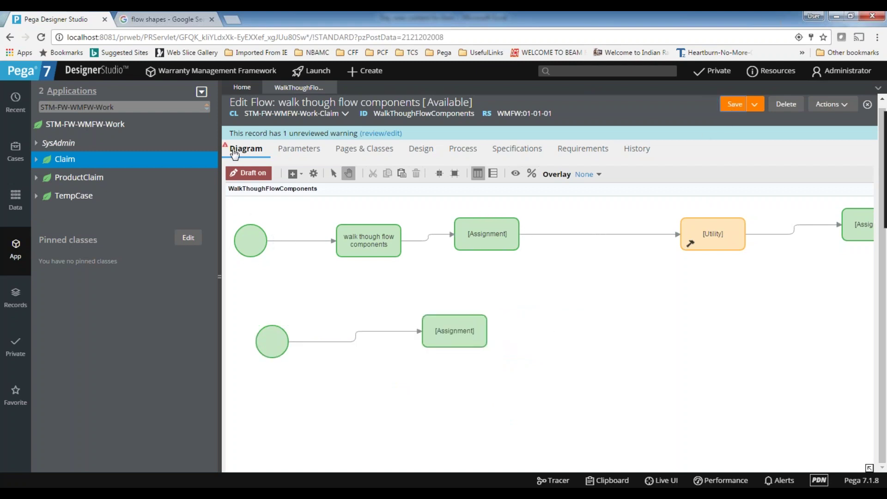
{"action": "mouse_move", "coordinate": [228, 149]}
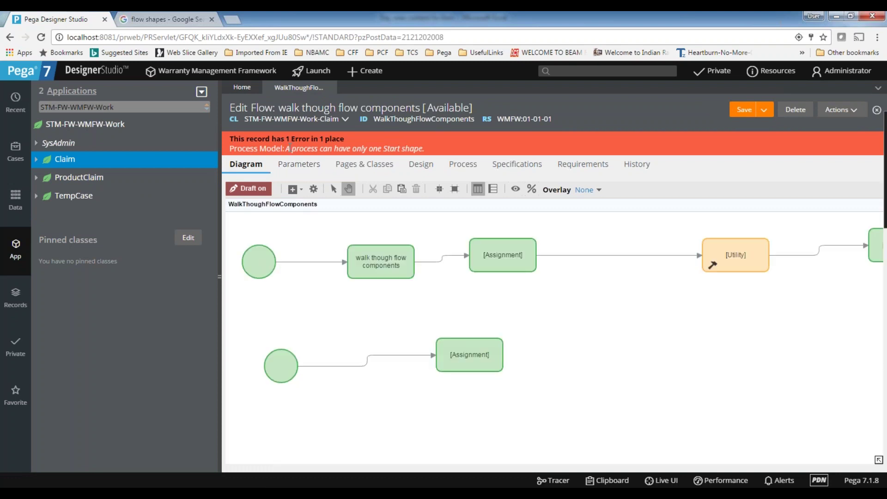
{"action": "double_click", "coordinate": [389, 148]}
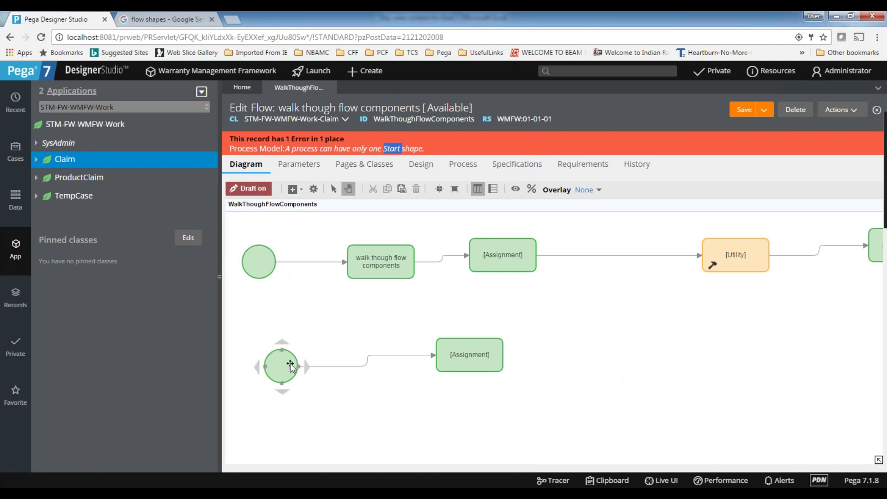
Step: Delete the second Start shape, its connector and the loose Assignment shape below the main flow
{"action": "left_click", "coordinate": [348, 367]}
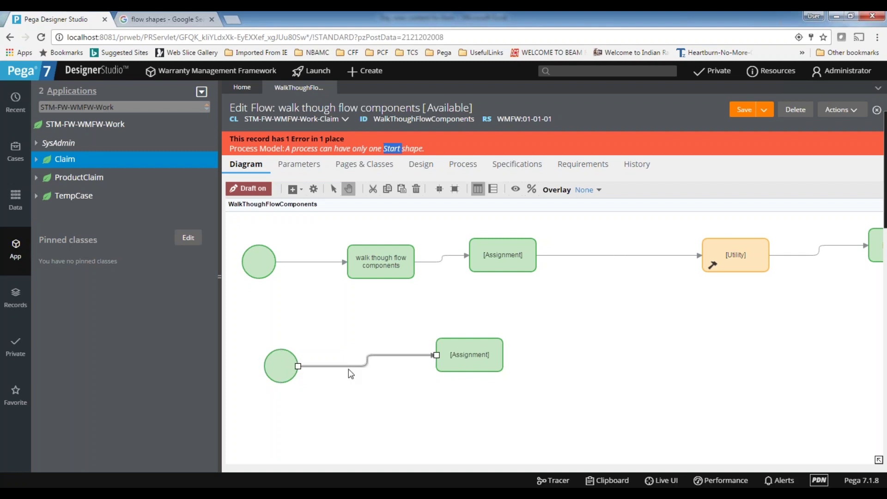
{"action": "key", "text": "Delete"}
{"action": "left_click", "coordinate": [280, 366]}
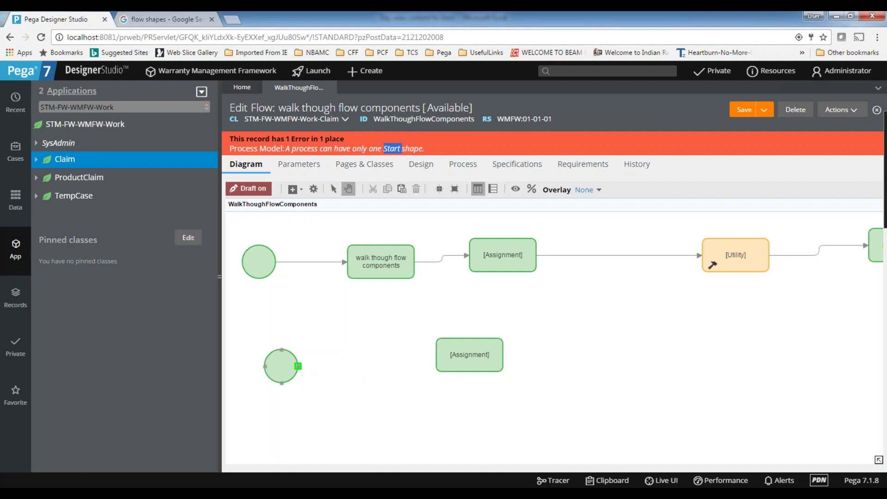
{"action": "key", "text": "Delete"}
{"action": "left_click_drag", "start_coordinate": [505, 376], "coordinate": [368, 334]}
{"action": "key", "text": "Delete"}
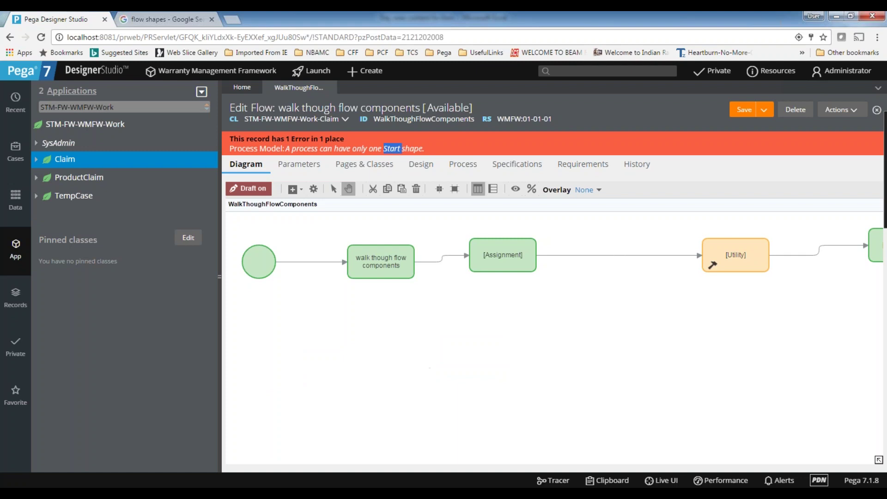
Step: Delete the Utility shape, the two unnamed Assignment shapes and their connectors between "walk though flow components" and the End shape
{"action": "left_click_drag", "start_coordinate": [541, 331], "coordinate": [347, 342]}
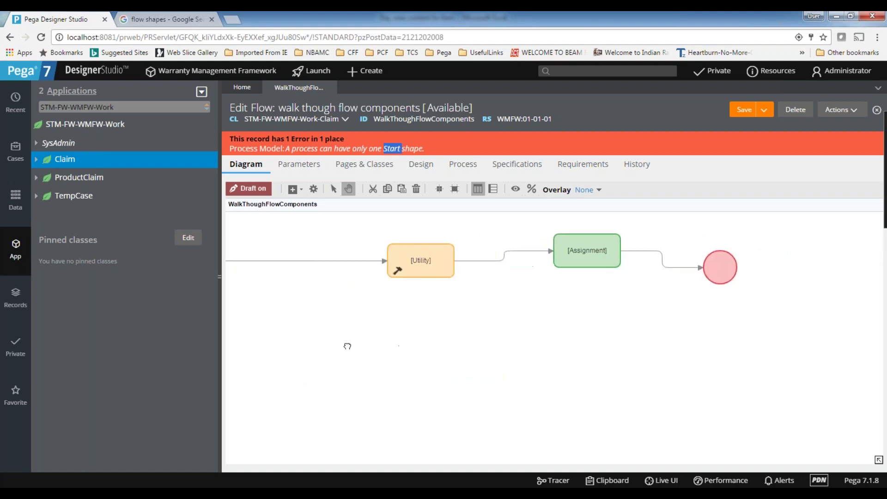
{"action": "key", "text": "Delete"}
{"action": "left_click", "coordinate": [432, 265]}
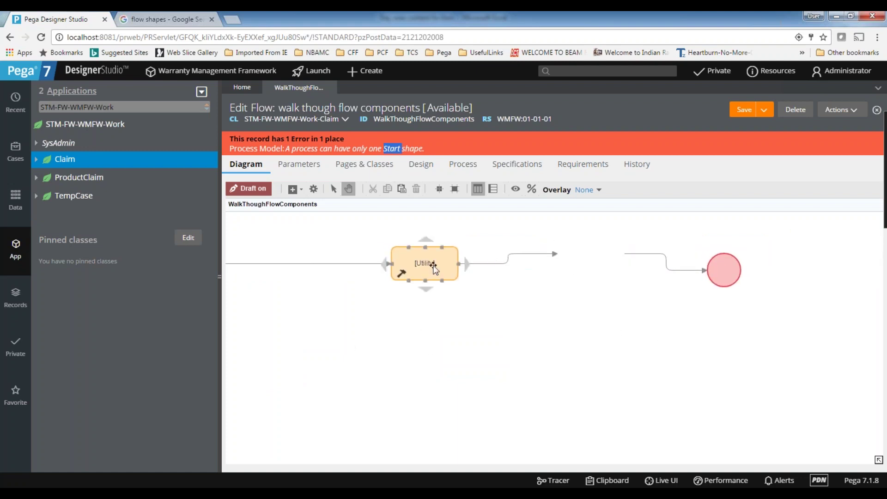
{"action": "key", "text": "Delete"}
{"action": "left_click", "coordinate": [545, 256]}
{"action": "key", "text": "Delete"}
{"action": "left_click", "coordinate": [637, 254]}
{"action": "key", "text": "Delete"}
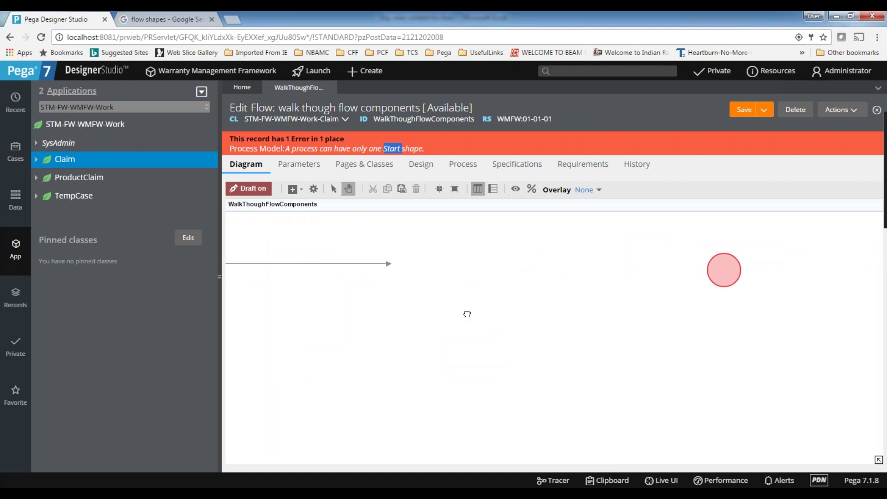
{"action": "left_click_drag", "start_coordinate": [466, 311], "coordinate": [564, 323]}
{"action": "left_click", "coordinate": [445, 280]}
{"action": "key", "text": "Delete"}
{"action": "key", "text": "Delete"}
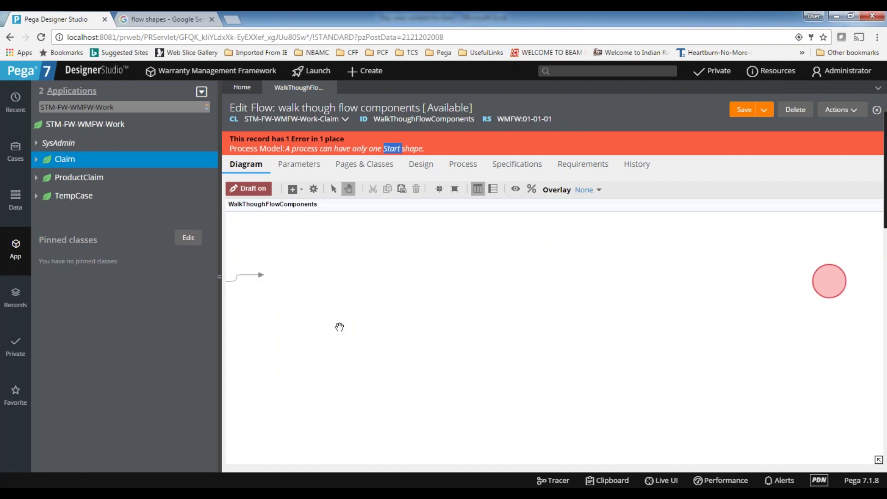
{"action": "left_click_drag", "start_coordinate": [339, 327], "coordinate": [599, 351]}
{"action": "left_click_drag", "start_coordinate": [508, 368], "coordinate": [509, 312]}
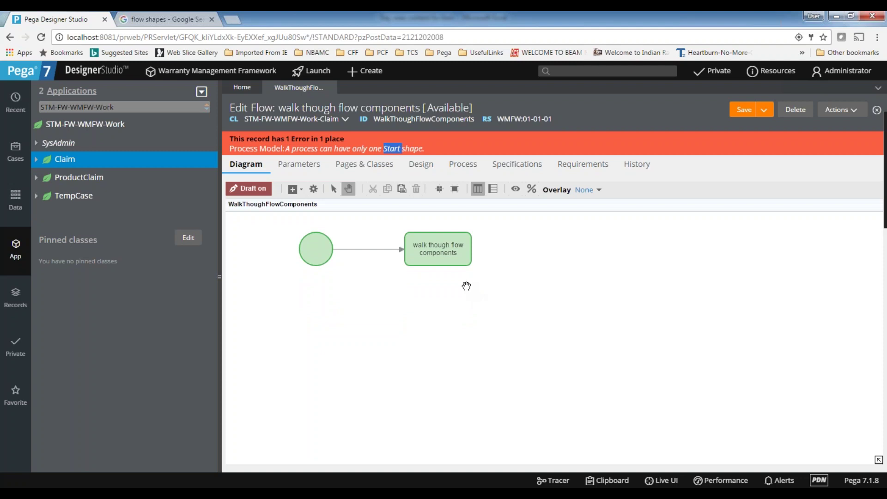
Step: Move the End shape beside the "walk though flow components" assignment and draw a connector from the assignment to it
{"action": "left_click_drag", "start_coordinate": [553, 341], "coordinate": [312, 353]}
{"action": "left_click_drag", "start_coordinate": [830, 257], "coordinate": [302, 283]}
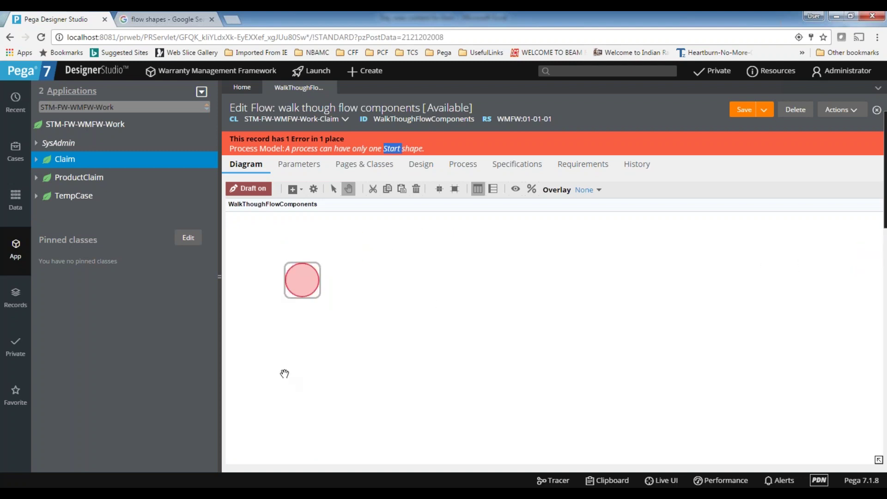
{"action": "left_click_drag", "start_coordinate": [287, 372], "coordinate": [630, 372]}
{"action": "left_click_drag", "start_coordinate": [665, 283], "coordinate": [664, 254]}
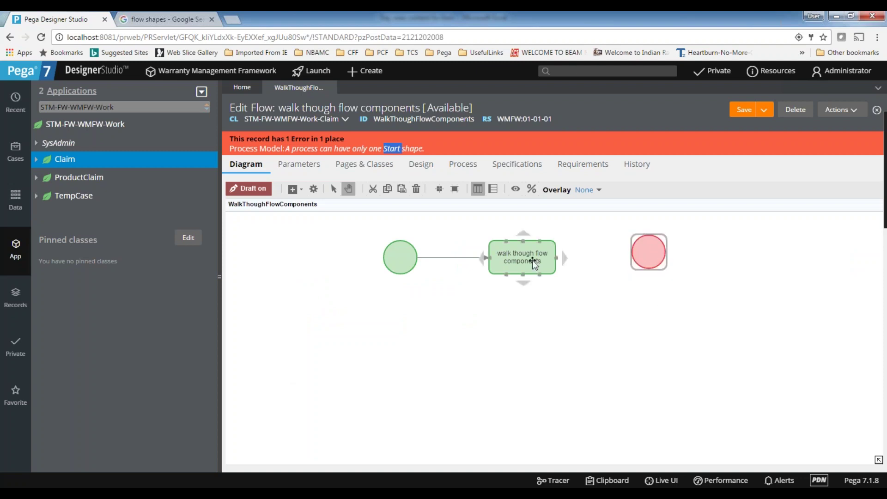
{"action": "left_click_drag", "start_coordinate": [558, 258], "coordinate": [647, 253]}
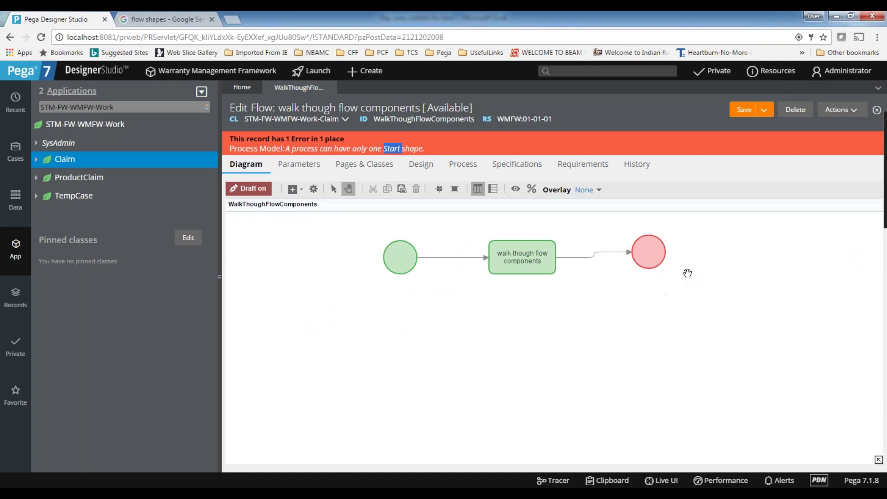
{"action": "left_click", "coordinate": [655, 251]}
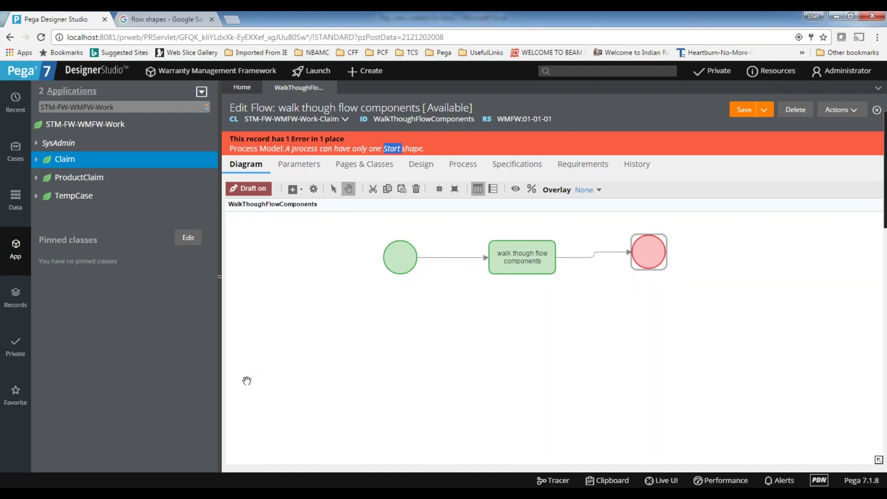
{"action": "left_click", "coordinate": [284, 380]}
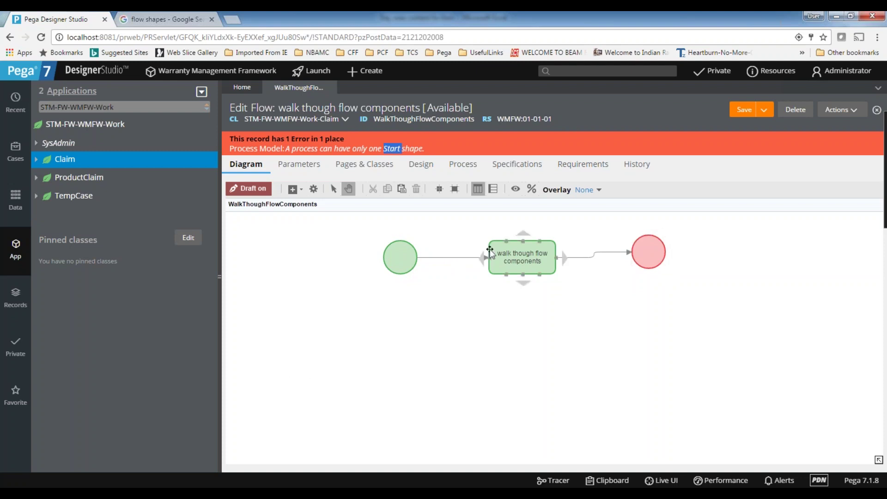
Step: Add a Decision shape below the flow and draw two outgoing connectors, one sideways and one downward
{"action": "right_click", "coordinate": [475, 347]}
{"action": "mouse_move", "coordinate": [499, 351]}
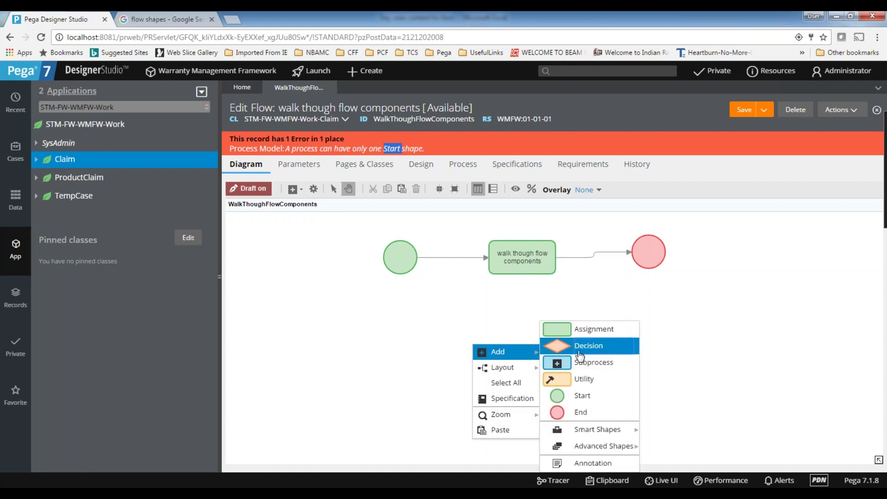
{"action": "left_click", "coordinate": [579, 349]}
{"action": "left_click_drag", "start_coordinate": [540, 360], "coordinate": [749, 351]}
{"action": "left_click", "coordinate": [511, 396]}
{"action": "left_click_drag", "start_coordinate": [507, 467], "coordinate": [506, 461]}
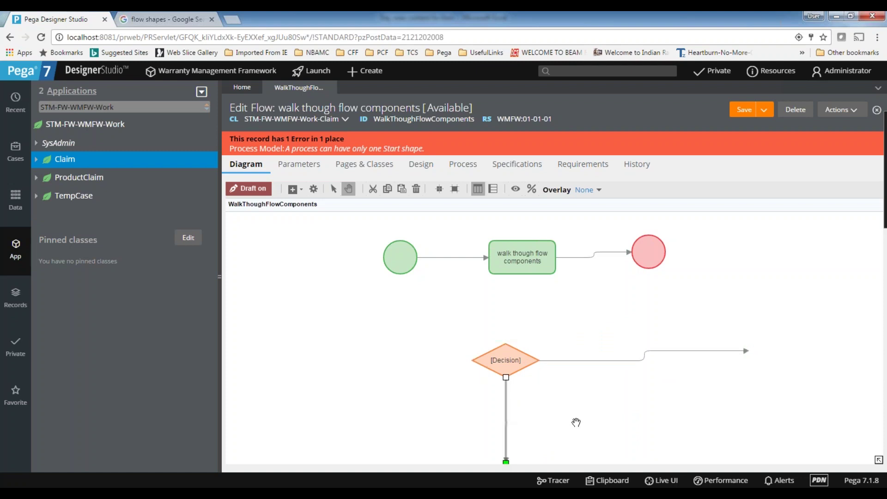
{"action": "left_click_drag", "start_coordinate": [626, 418], "coordinate": [638, 389]}
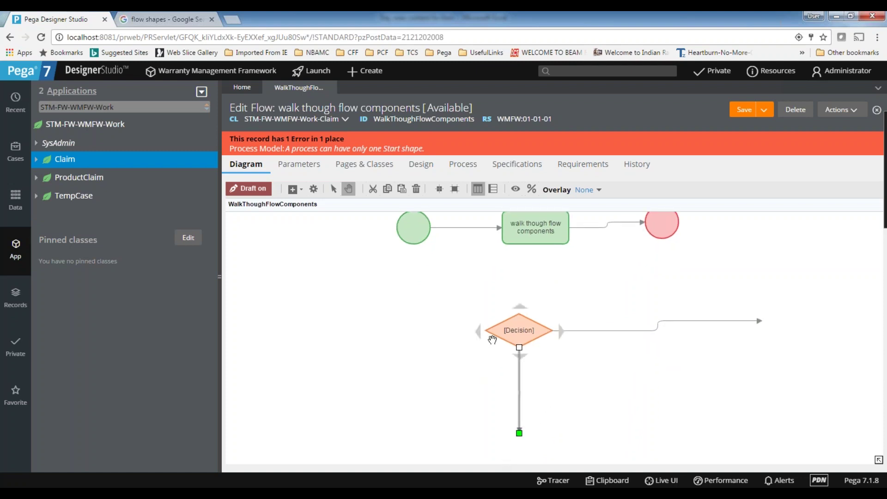
{"action": "left_click_drag", "start_coordinate": [593, 304], "coordinate": [487, 327]}
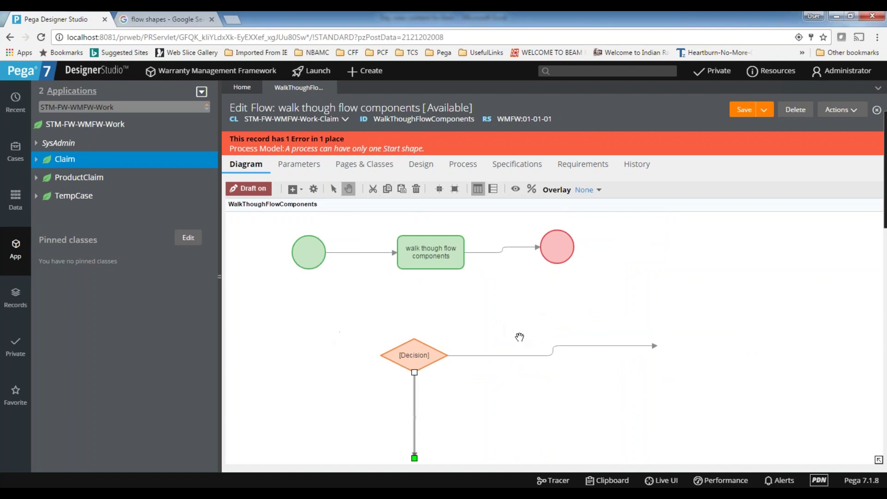
Step: Delete the Decision shape and both of its outgoing connectors
{"action": "left_click", "coordinate": [521, 355]}
{"action": "key", "text": "Delete"}
{"action": "left_click", "coordinate": [413, 417]}
{"action": "key", "text": "Delete"}
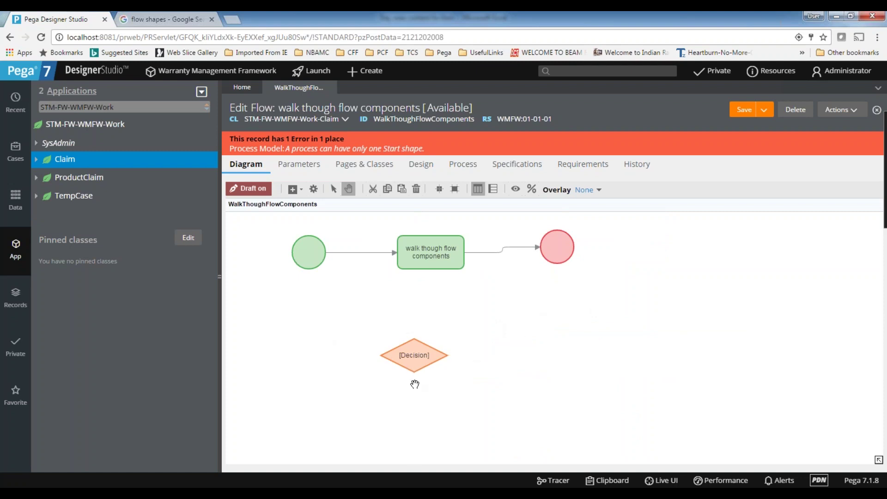
{"action": "left_click", "coordinate": [414, 365]}
{"action": "key", "text": "Delete"}
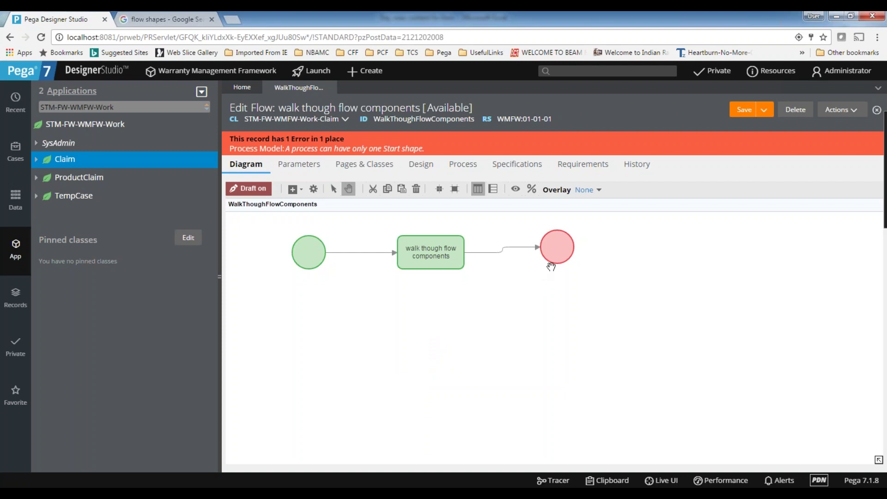
Step: Capture a snip of the End shape with its incoming connector and copy it to the clipboard
{"action": "left_click", "coordinate": [550, 263]}
{"action": "left_click", "coordinate": [540, 284]}
{"action": "mouse_move", "coordinate": [318, 283]}
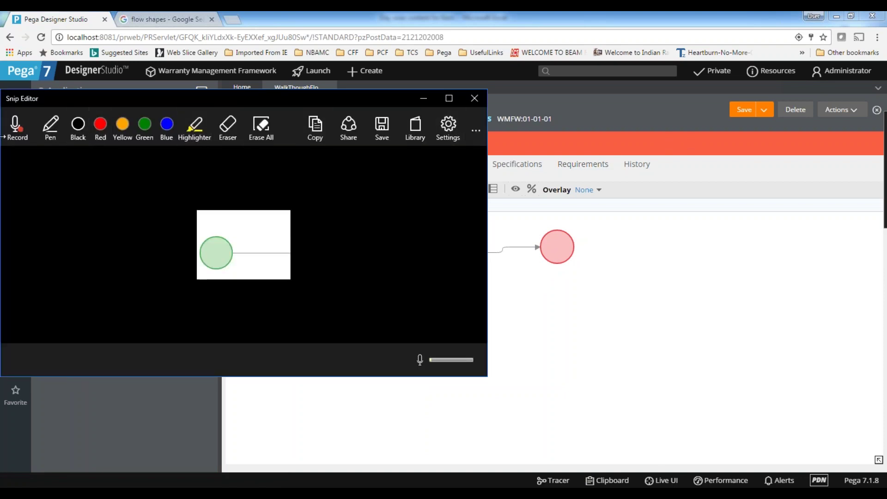
{"action": "left_click", "coordinate": [471, 99]}
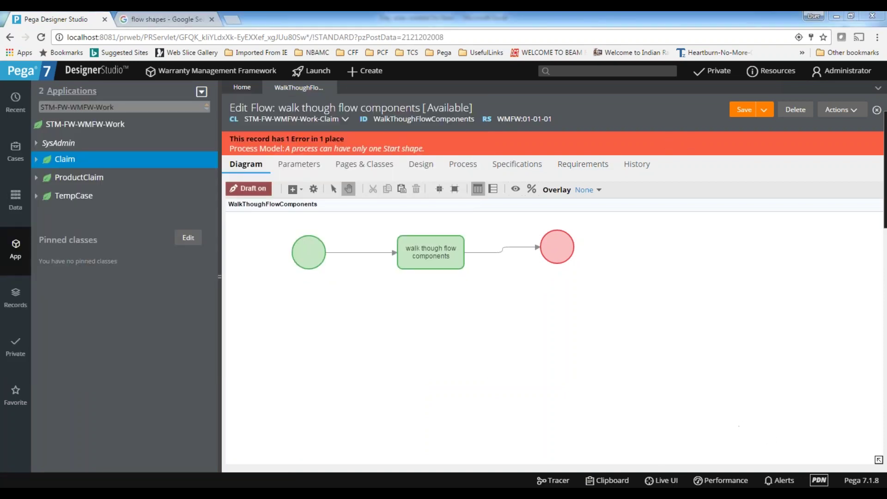
{"action": "left_click", "coordinate": [759, 389]}
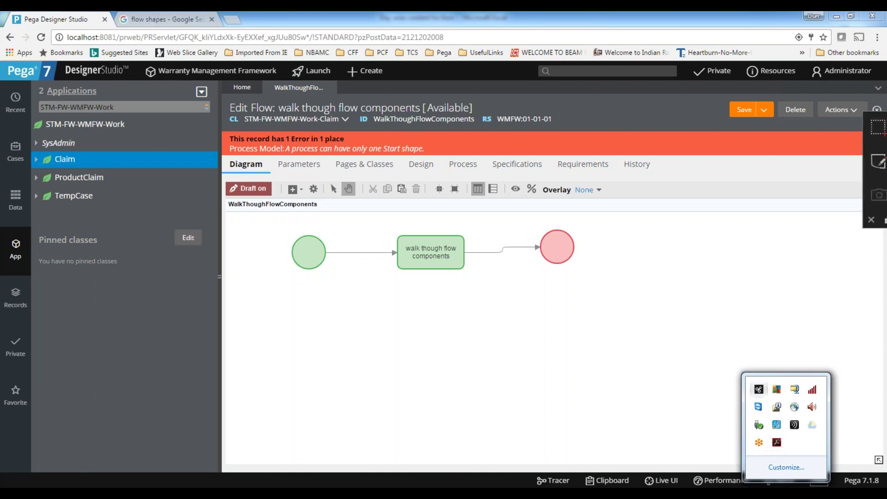
{"action": "left_click", "coordinate": [870, 128]}
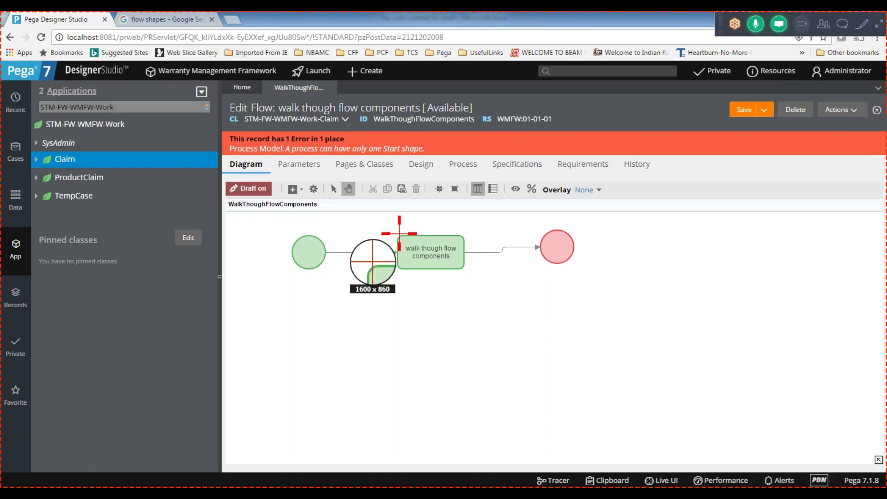
{"action": "left_click_drag", "start_coordinate": [496, 219], "coordinate": [596, 274]}
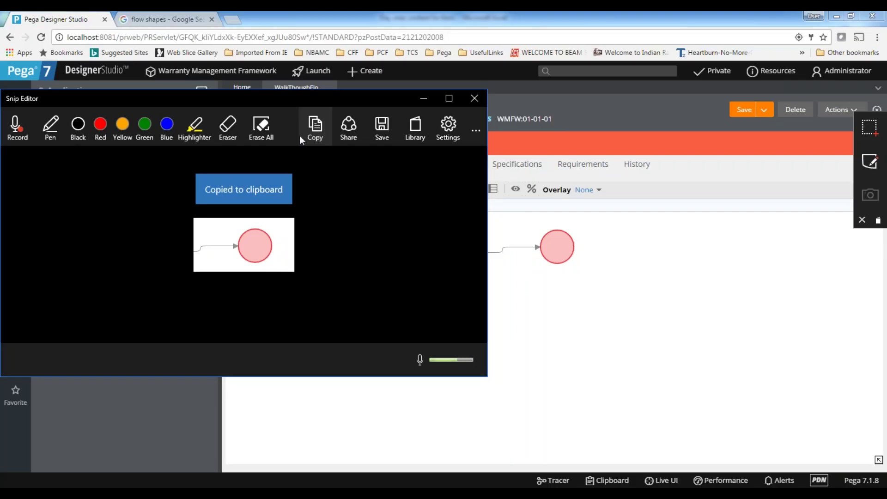
{"action": "left_click", "coordinate": [315, 126]}
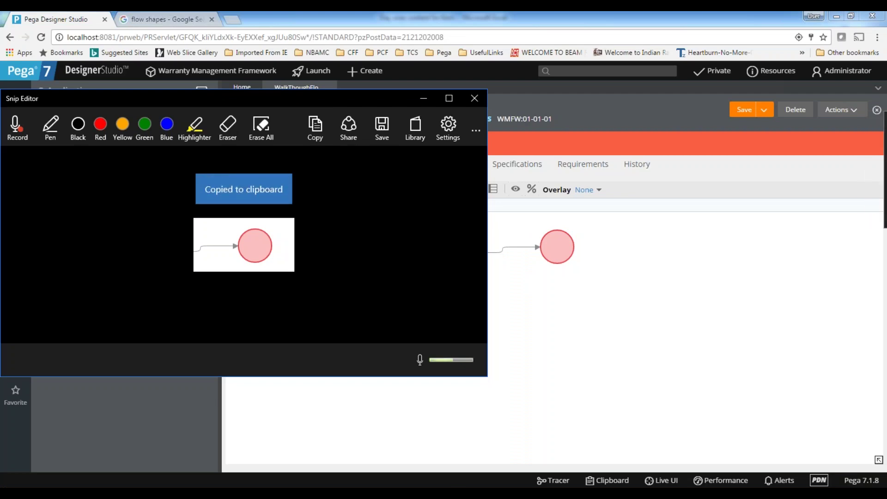
Step: Switch to the Excel workbook, enter "end shape" in B17 and paste the End shape snip at E17
{"action": "key", "text": "alt+Tab"}
{"action": "left_click", "coordinate": [79, 382]}
{"action": "type", "text": "end shape"}
{"action": "key", "text": "Tab"}
{"action": "key", "text": "Tab"}
{"action": "key", "text": "Tab"}
{"action": "key", "text": "ctrl+v"}
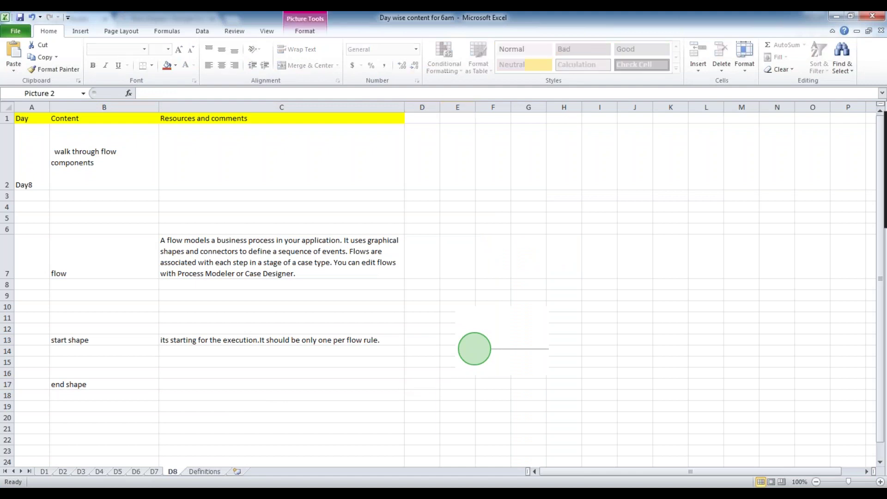
Step: Enter "to end the flow executin..There can be many end shapes." in C17 as the end shape's comment
{"action": "left_click", "coordinate": [190, 384]}
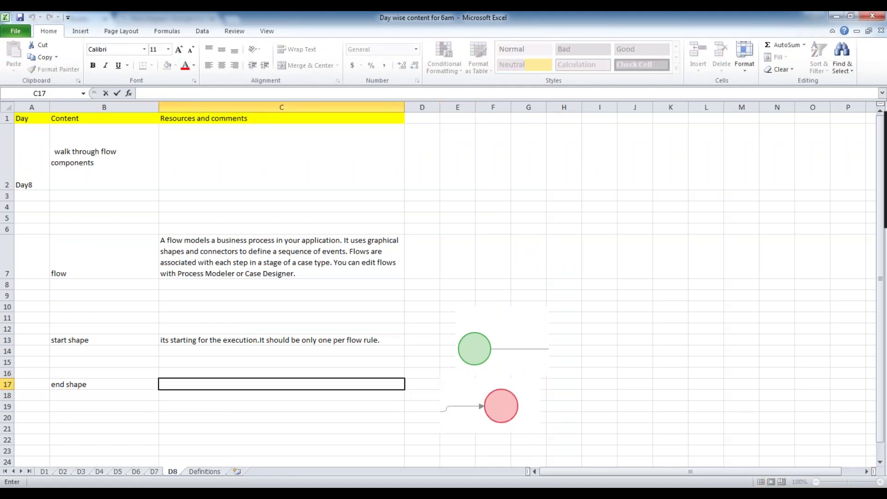
{"action": "type", "text": "to end the flow exectuion"}
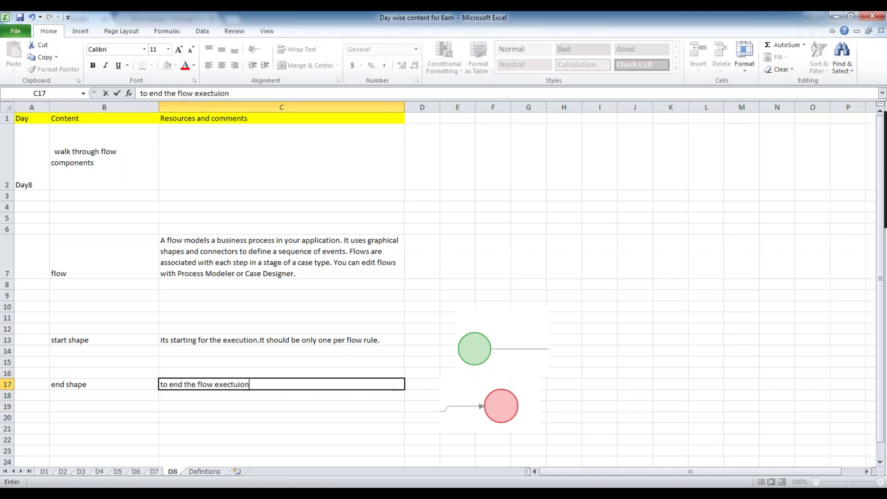
{"action": "key", "text": "BackSpace"}
{"action": "key", "text": "BackSpace"}
{"action": "key", "text": "BackSpace"}
{"action": "key", "text": "BackSpace"}
{"action": "key", "text": "BackSpace"}
{"action": "type", "text": "utin..There can"}
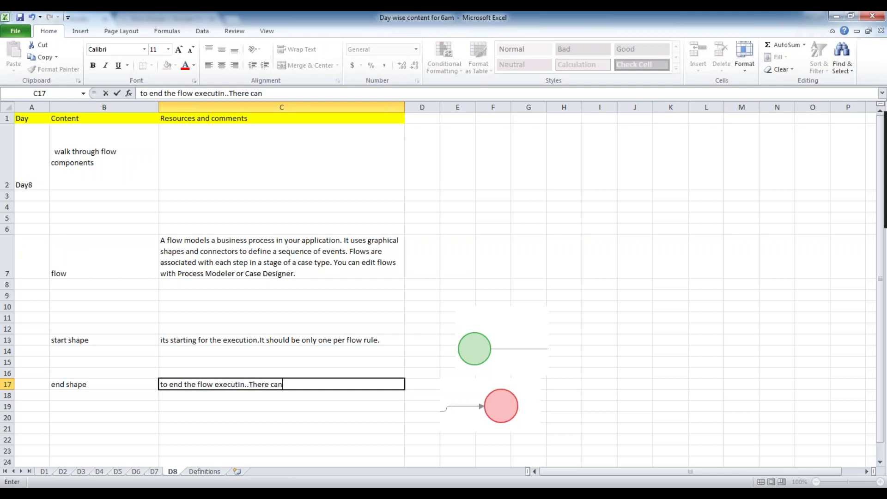
{"action": "type", "text": " be many endi"}
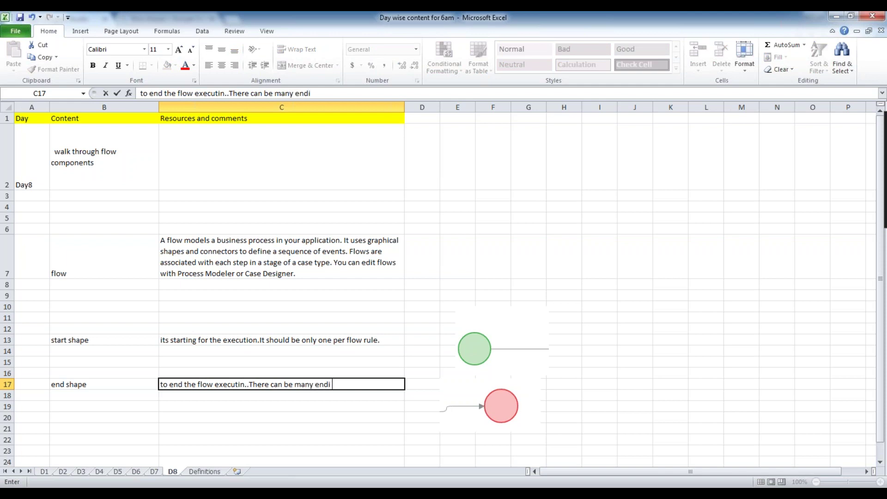
{"action": "key", "text": "BackSpace"}
{"action": "type", "text": "shapes."}
{"action": "key", "text": "ctrl+Return"}
Step: Switch back to the Pega flow diagram and close the Snip Editor
{"action": "left_click", "coordinate": [483, 487]}
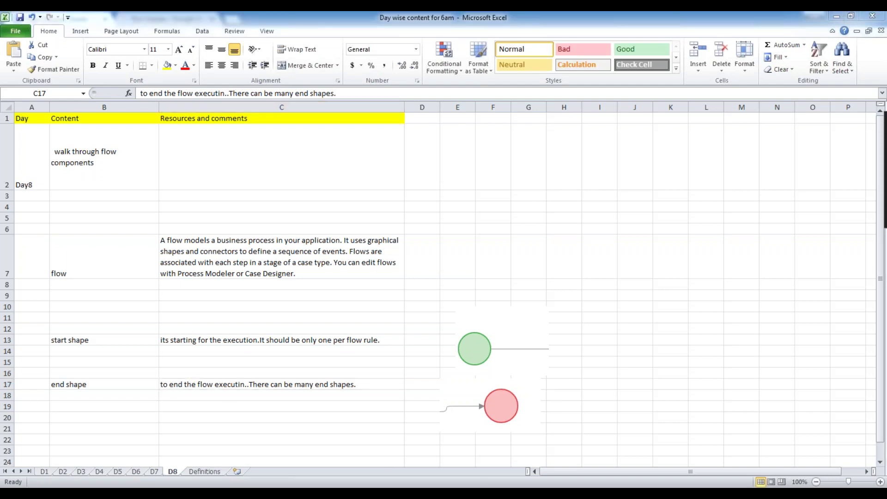
{"action": "key", "text": "alt+Tab"}
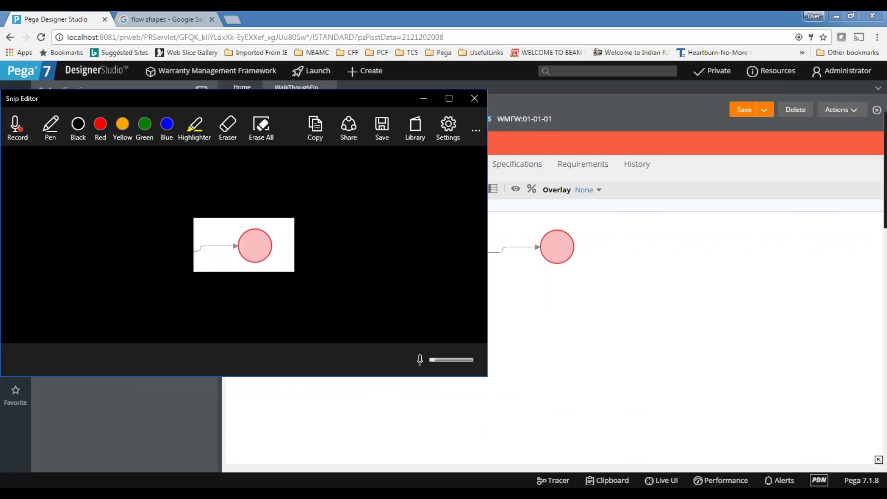
{"action": "left_click", "coordinate": [472, 97]}
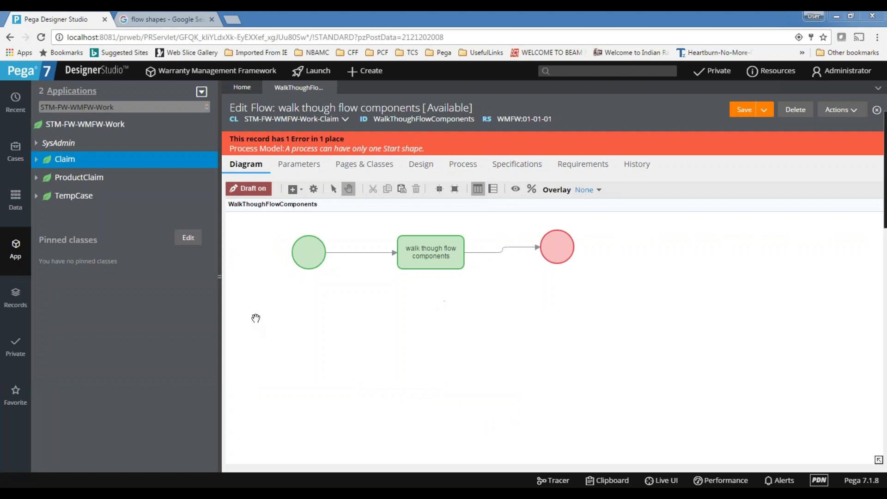
{"action": "left_click_drag", "start_coordinate": [434, 221], "coordinate": [360, 217]}
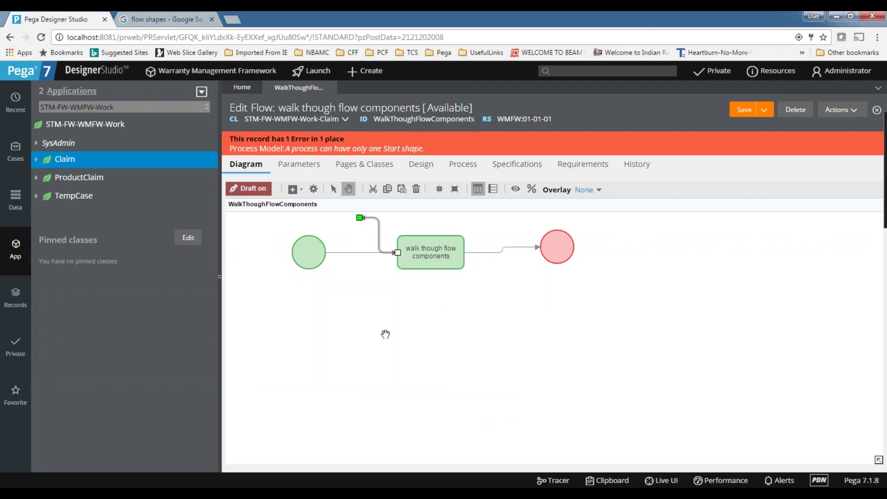
{"action": "left_click", "coordinate": [380, 238]}
{"action": "key", "text": "Delete"}
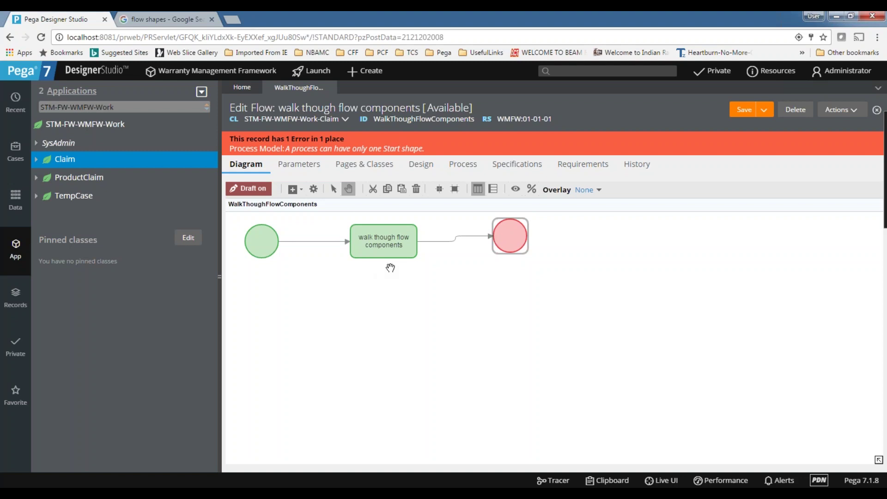
Step: Save the "walk though flow components" flow rule and select the connector leaving the Start shape
{"action": "left_click", "coordinate": [745, 110]}
{"action": "left_click", "coordinate": [455, 245]}
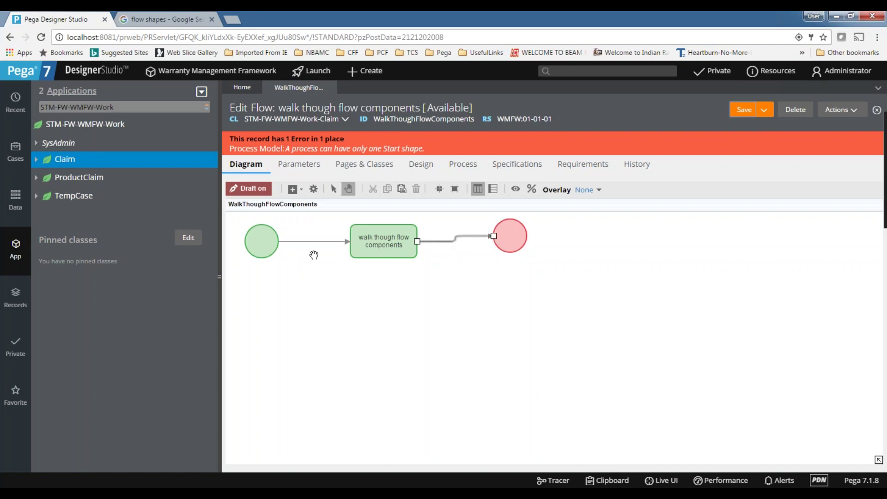
{"action": "left_click", "coordinate": [315, 242]}
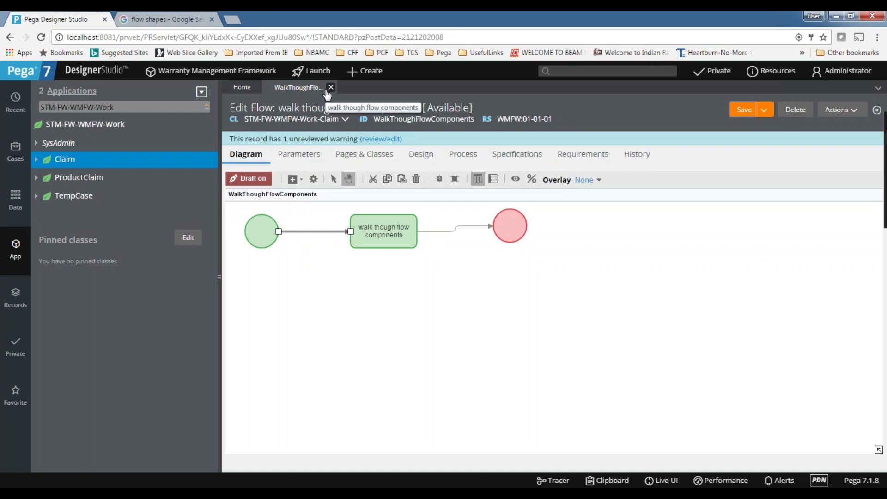
Step: View the properties of the connector between the Start shape and the assignment, leaving them unchanged
{"action": "left_click", "coordinate": [295, 240]}
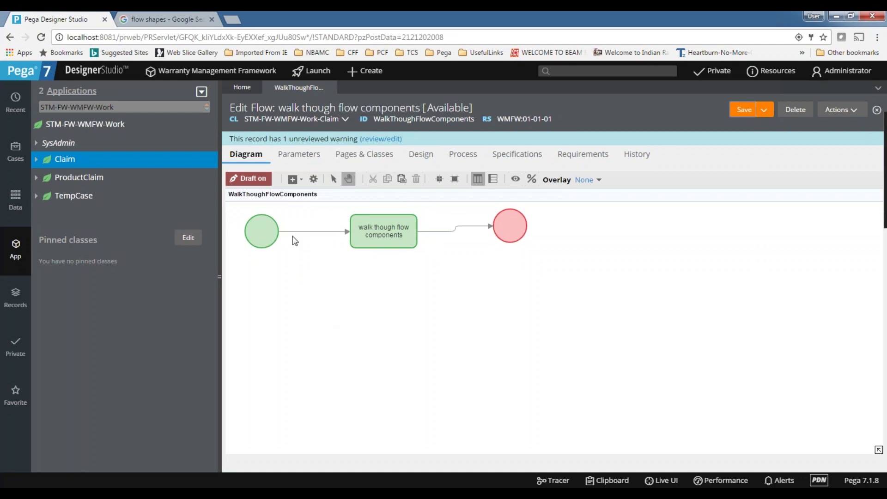
{"action": "left_click", "coordinate": [291, 233]}
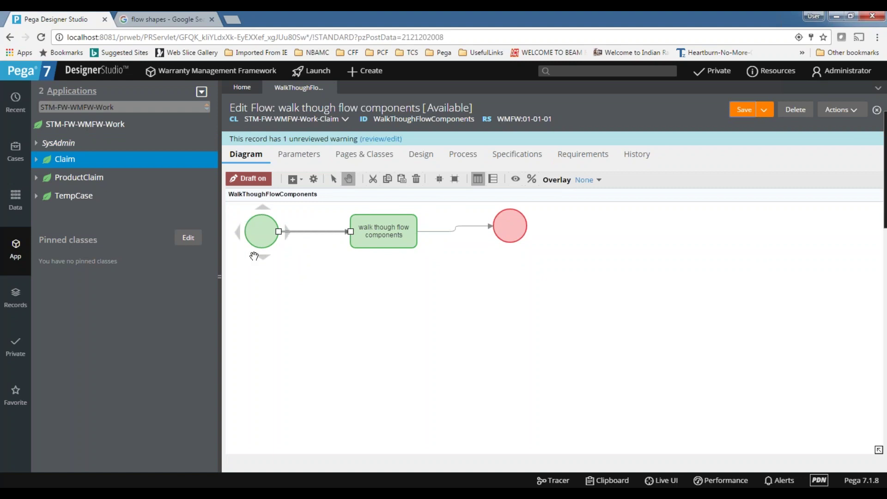
{"action": "double_click", "coordinate": [314, 239]}
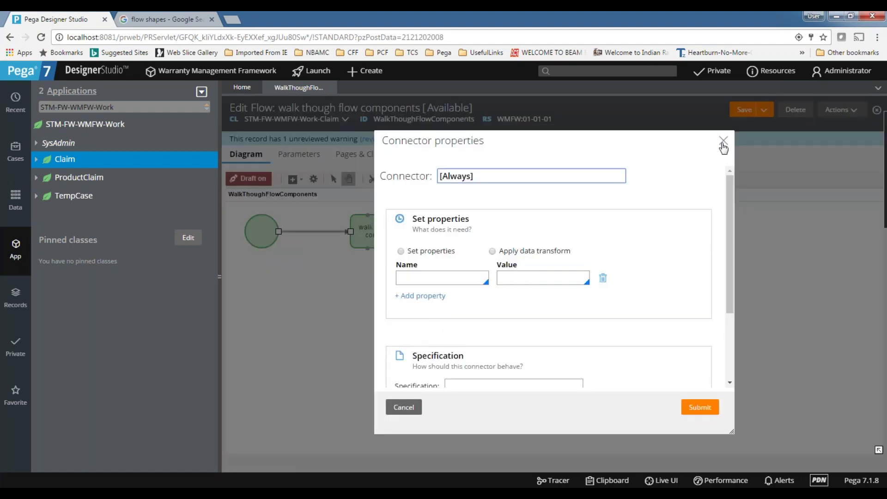
{"action": "left_click", "coordinate": [723, 141]}
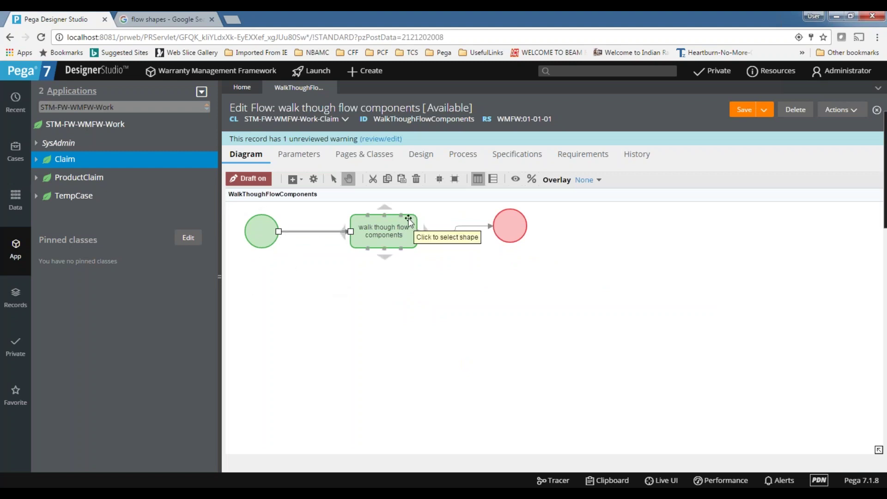
Step: Examine the "walk though flow components" assignment and its outgoing connector to the End shape
{"action": "left_click", "coordinate": [410, 313]}
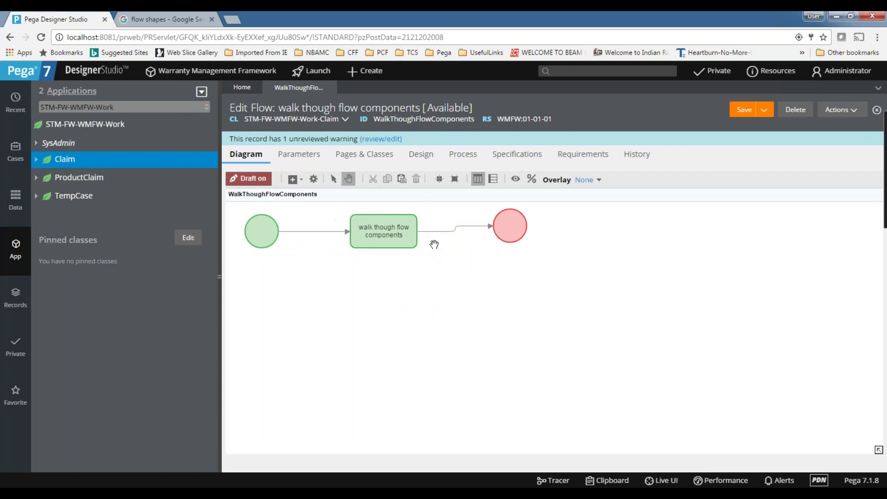
{"action": "left_click", "coordinate": [442, 232]}
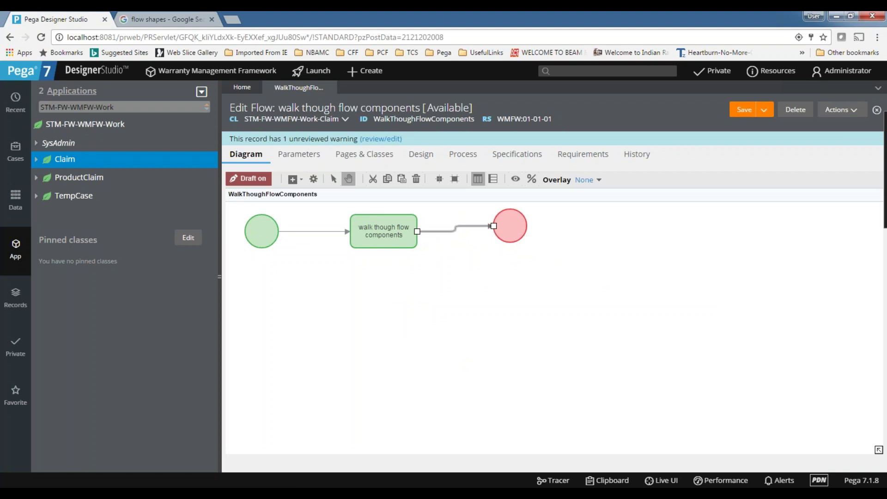
{"action": "left_click", "coordinate": [287, 297]}
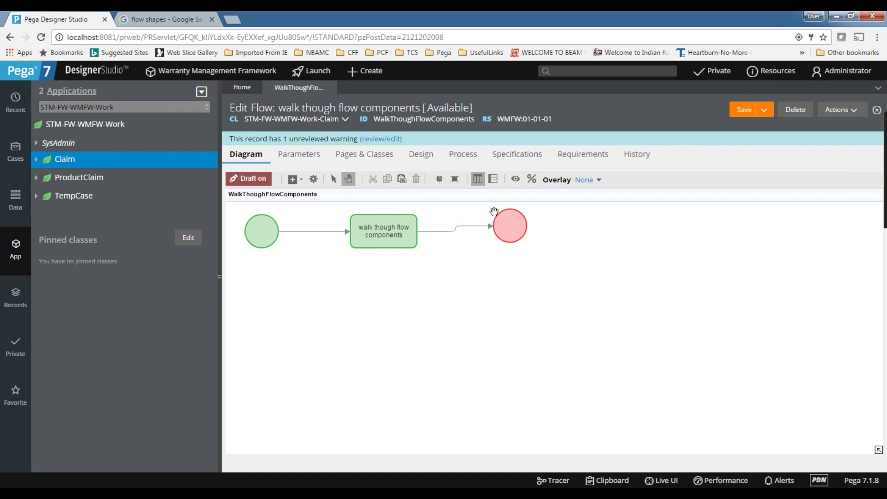
{"action": "left_click", "coordinate": [333, 178]}
{"action": "left_click", "coordinate": [402, 225]}
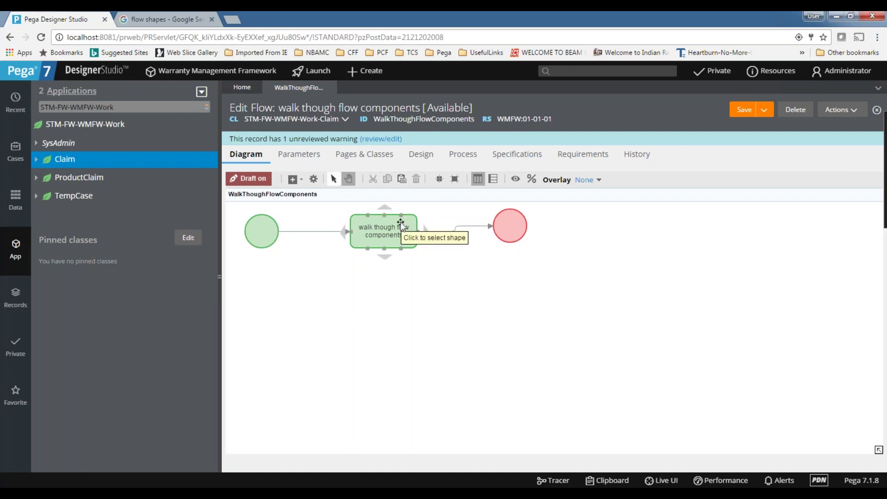
{"action": "left_click", "coordinate": [416, 306]}
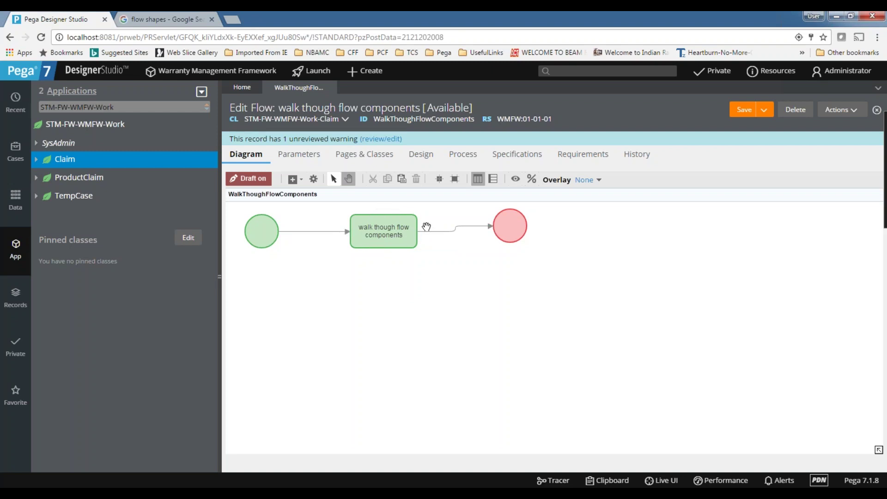
{"action": "left_click", "coordinate": [412, 229]}
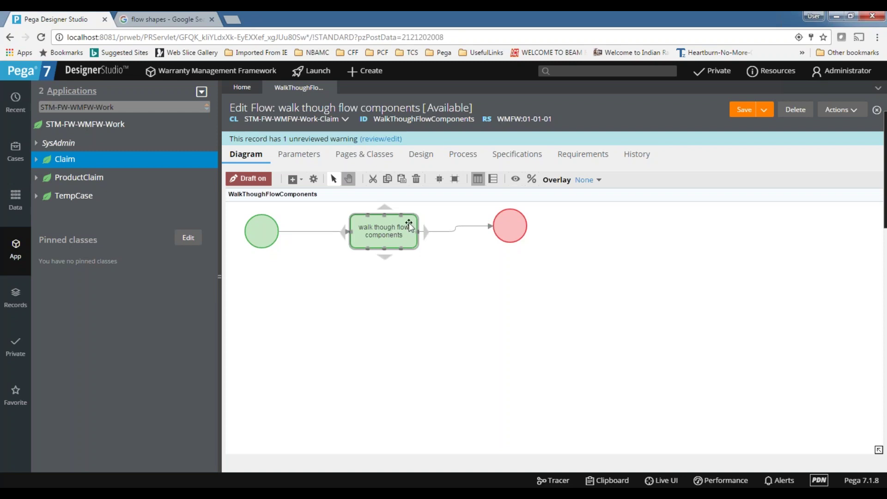
{"action": "left_click", "coordinate": [349, 215]}
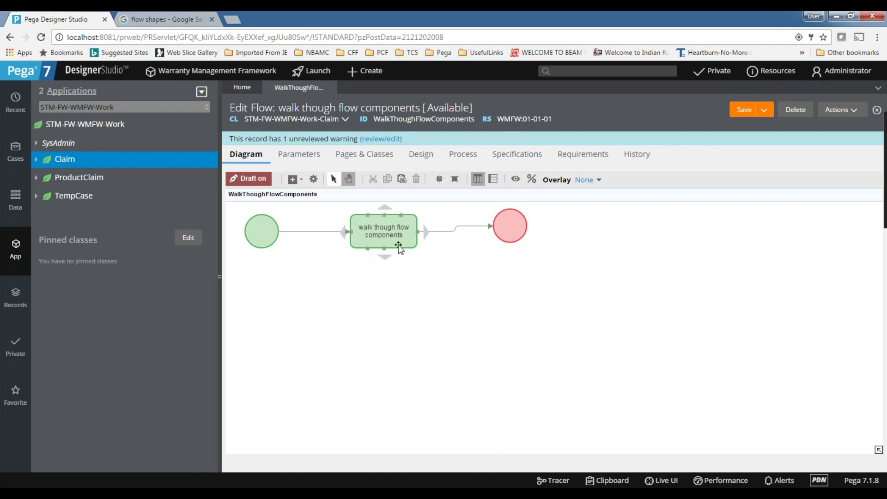
{"action": "left_click", "coordinate": [448, 231]}
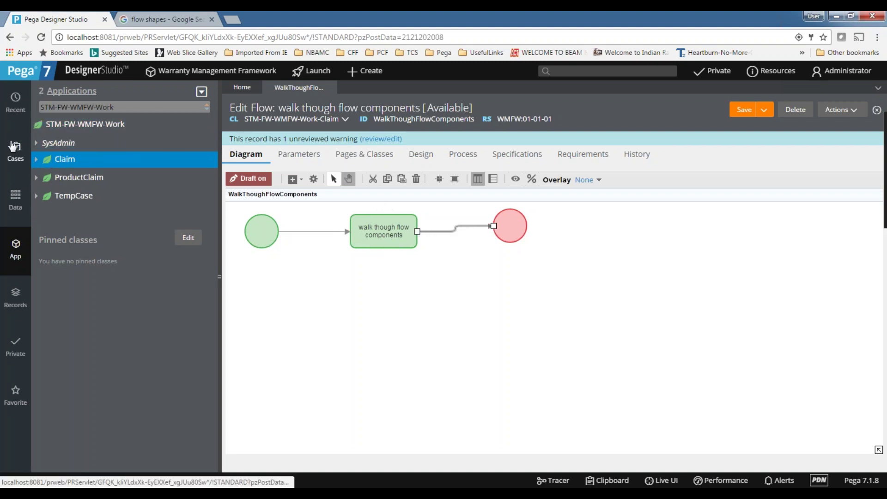
Step: Open the Collect Customer info process from the Claim case type to view its connector, and return to the "walk though flow components" flow
{"action": "left_click", "coordinate": [23, 158]}
{"action": "left_click", "coordinate": [51, 146]}
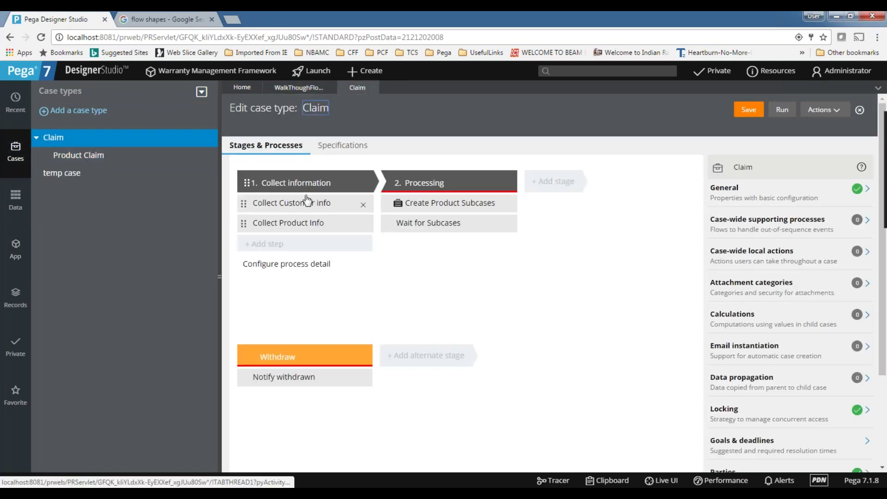
{"action": "left_click", "coordinate": [306, 204]}
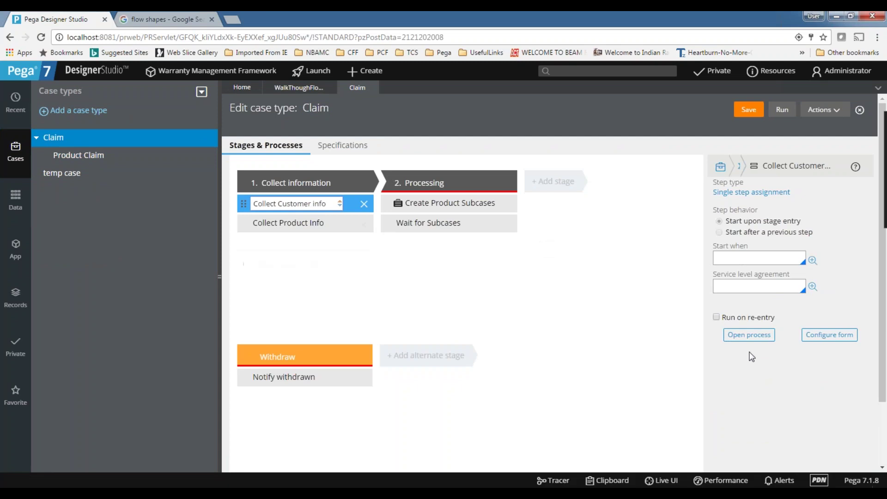
{"action": "left_click", "coordinate": [745, 336]}
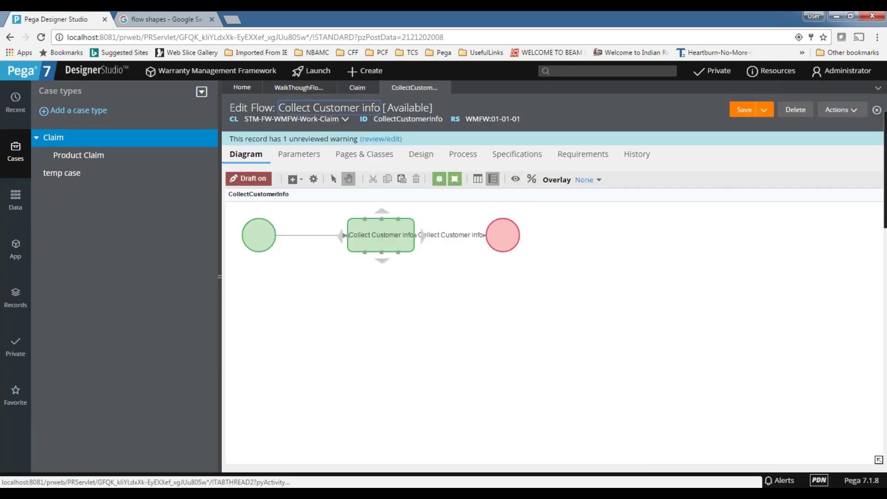
{"action": "left_click", "coordinate": [432, 236]}
{"action": "left_click", "coordinate": [350, 89]}
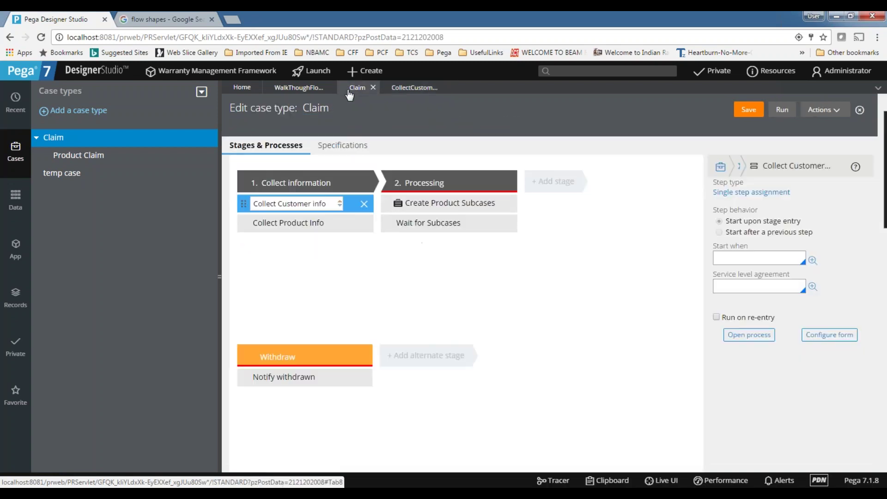
{"action": "left_click", "coordinate": [298, 88]}
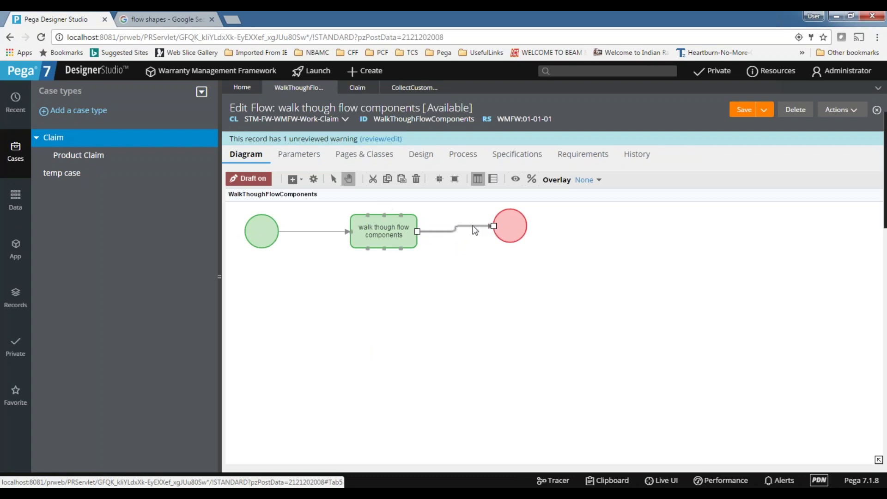
Step: Check the flow action setting of the connector between the assignment and the End shape, and close its properties
{"action": "double_click", "coordinate": [451, 230]}
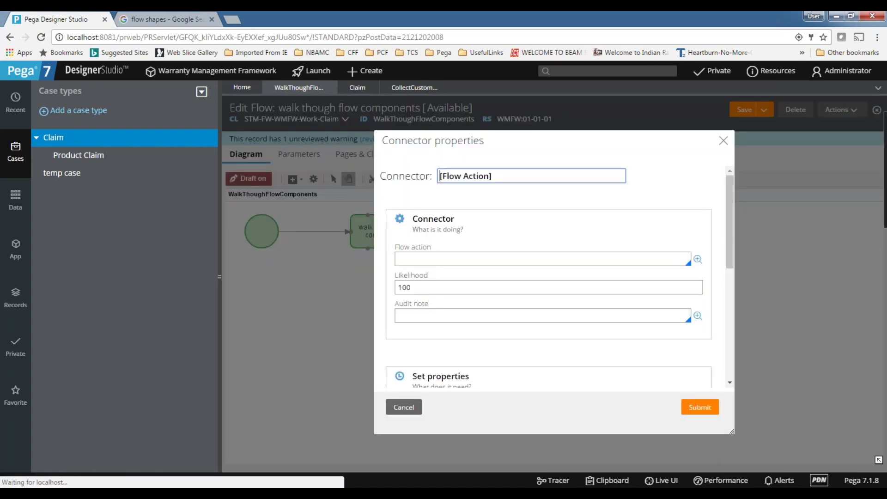
{"action": "left_click", "coordinate": [457, 257]}
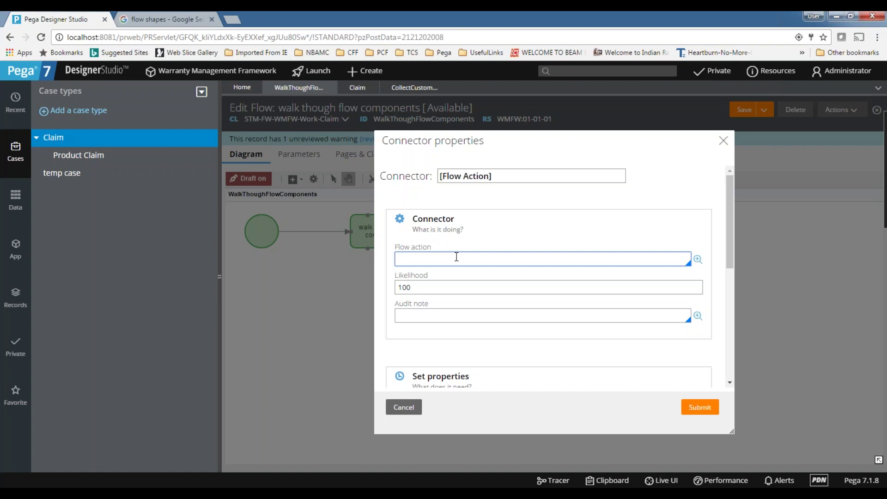
{"action": "left_click", "coordinate": [723, 140]}
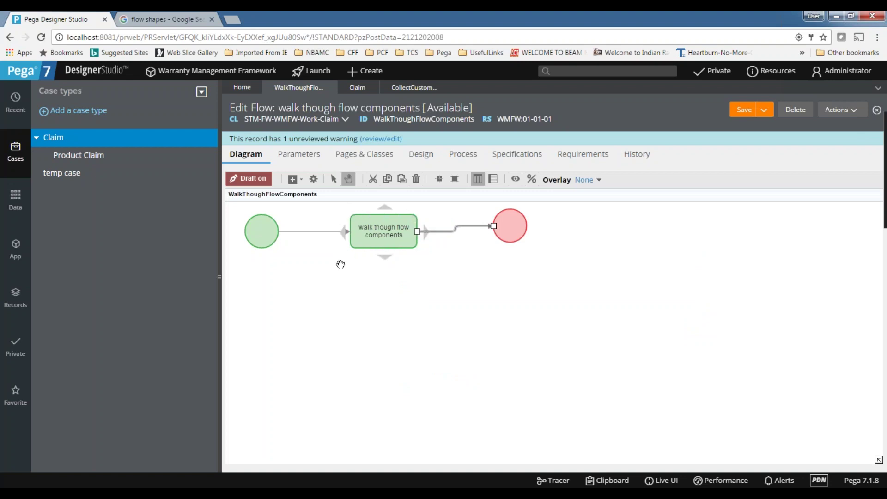
Step: Review the routing, service level and specification properties of the "walk though flow components" assignment, and point out its outgoing connector
{"action": "left_click", "coordinate": [359, 221]}
{"action": "double_click", "coordinate": [359, 221]}
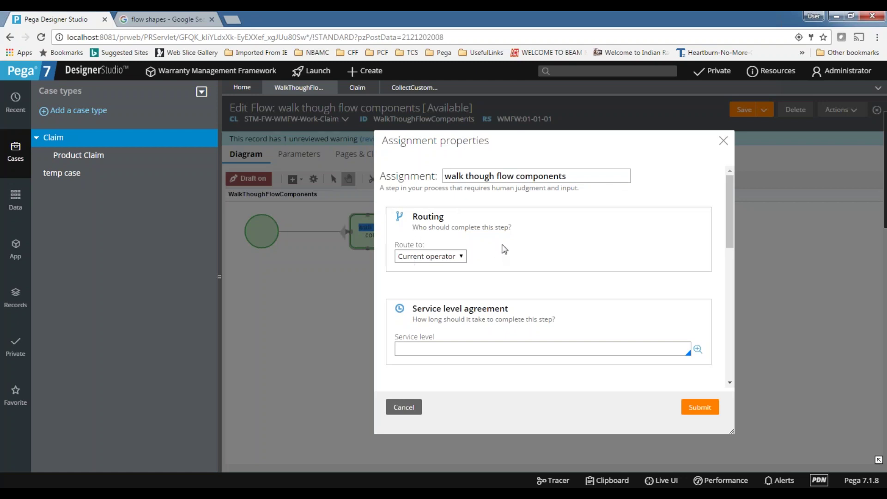
{"action": "scroll", "coordinate": [504, 250], "scroll_direction": "down", "scroll_amount": 4}
{"action": "scroll", "coordinate": [409, 283], "scroll_direction": "down", "scroll_amount": 1}
{"action": "scroll", "coordinate": [409, 283], "scroll_direction": "up", "scroll_amount": 5}
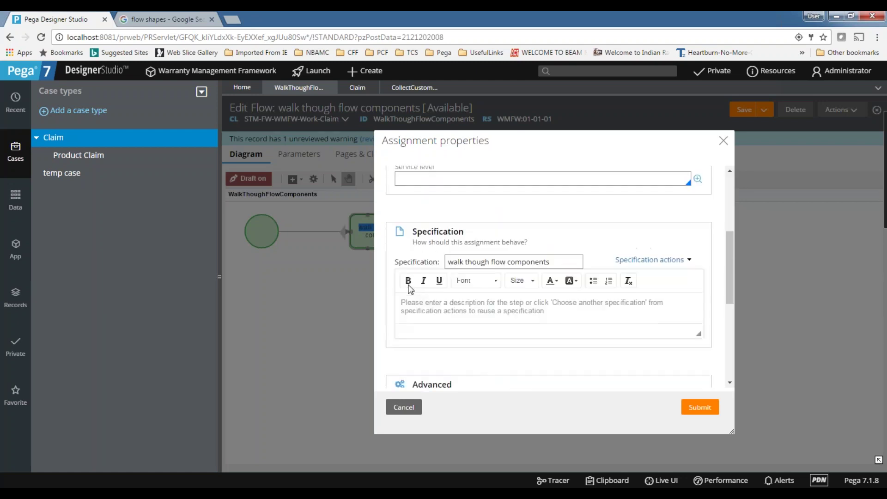
{"action": "left_click", "coordinate": [724, 140]}
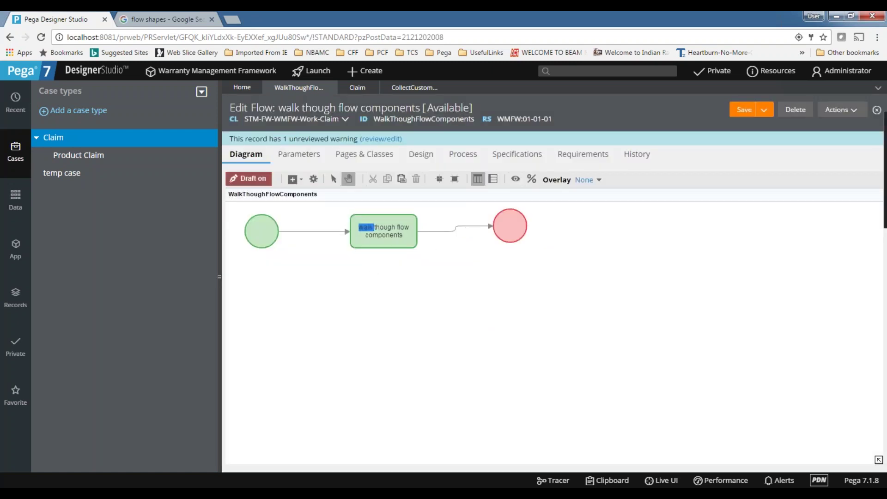
{"action": "left_click", "coordinate": [434, 231]}
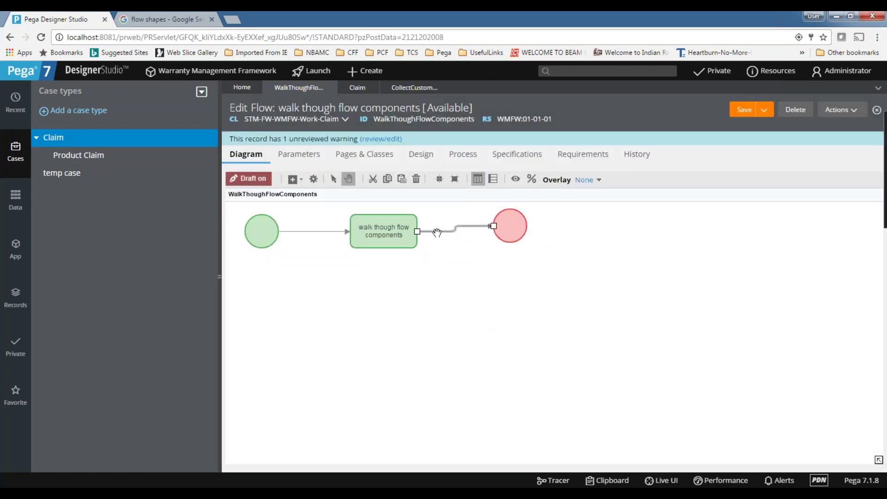
{"action": "left_click", "coordinate": [494, 304]}
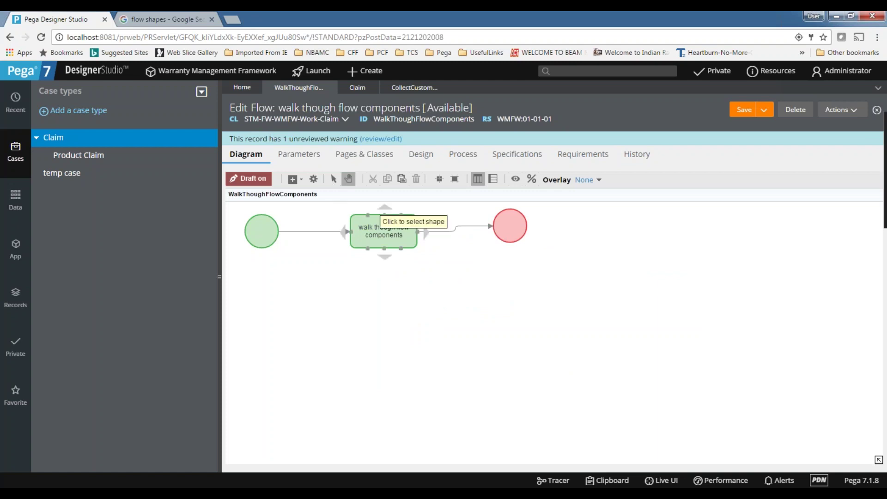
Step: Capture a screen image of the "walk though flow components" assignment shape with its connectors
{"action": "left_click", "coordinate": [781, 492]}
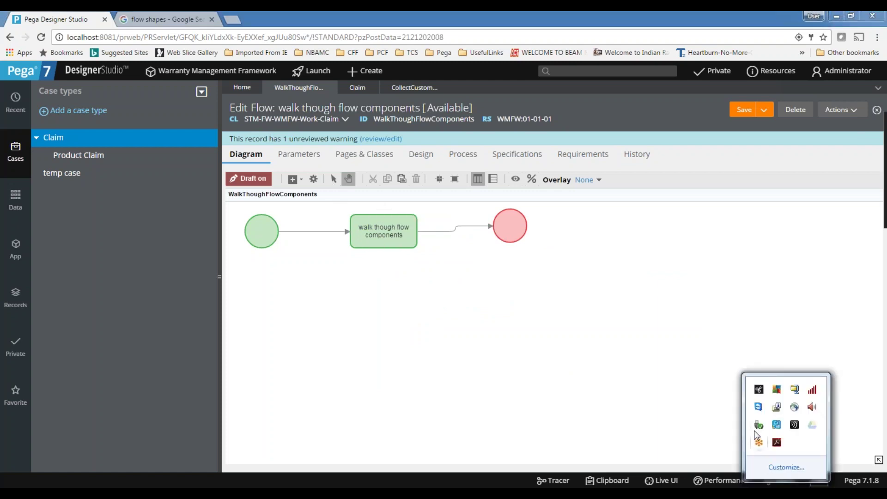
{"action": "left_click", "coordinate": [759, 389]}
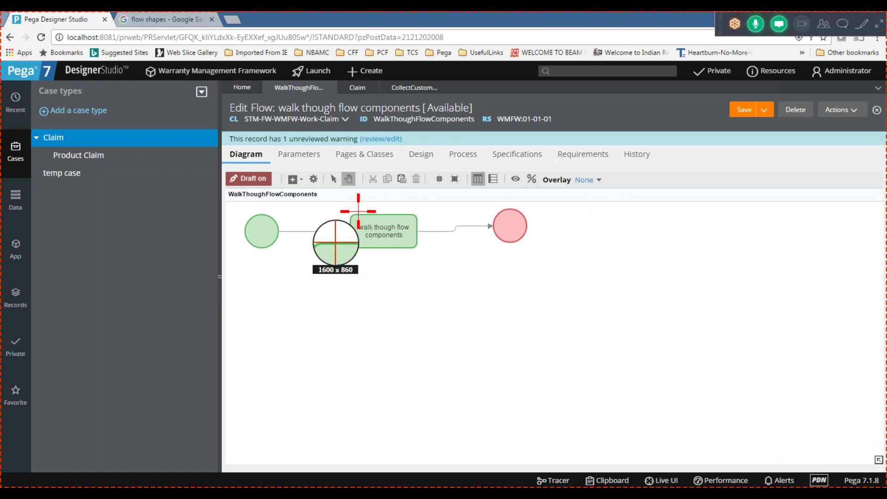
{"action": "left_click_drag", "start_coordinate": [342, 207], "coordinate": [489, 250]}
{"action": "left_click", "coordinate": [314, 134]}
{"action": "left_click", "coordinate": [314, 138]}
Step: Switch to the Excel workbook and enter "assignment shape" in cell B25 of sheet D8
{"action": "left_click", "coordinate": [185, 493]}
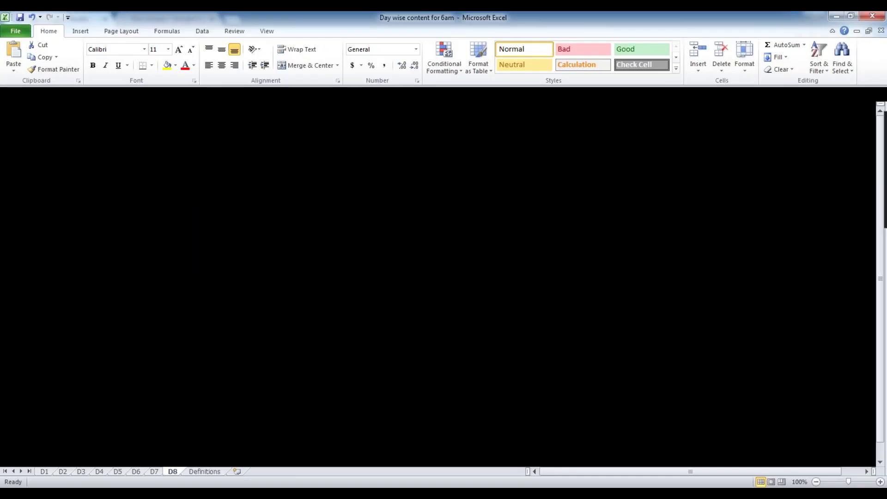
{"action": "scroll", "coordinate": [163, 411], "scroll_direction": "down", "scroll_amount": 2}
{"action": "left_click", "coordinate": [65, 351]}
{"action": "type", "text": "as"}
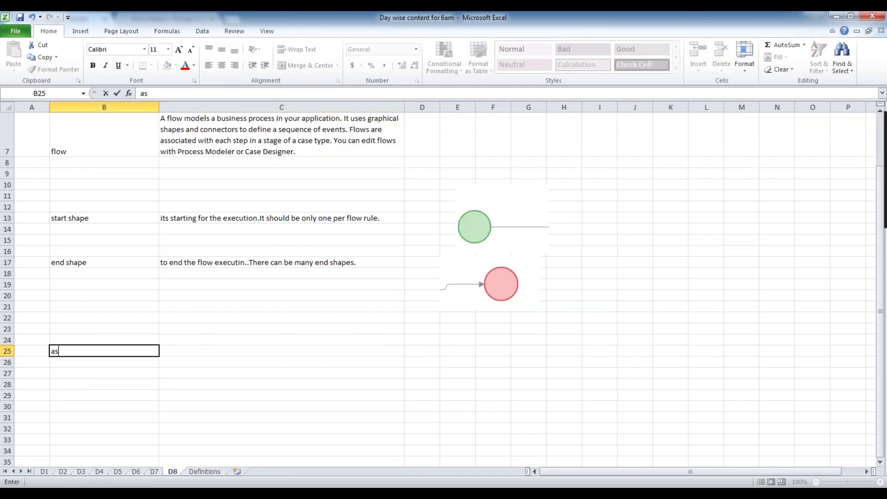
{"action": "type", "text": "signemnt"}
{"action": "key", "text": "BackSpace"}
{"action": "key", "text": "BackSpace"}
{"action": "key", "text": "BackSpace"}
{"action": "type", "text": "ment shape"}
{"action": "key", "text": "Tab"}
{"action": "type", "text": "i"}
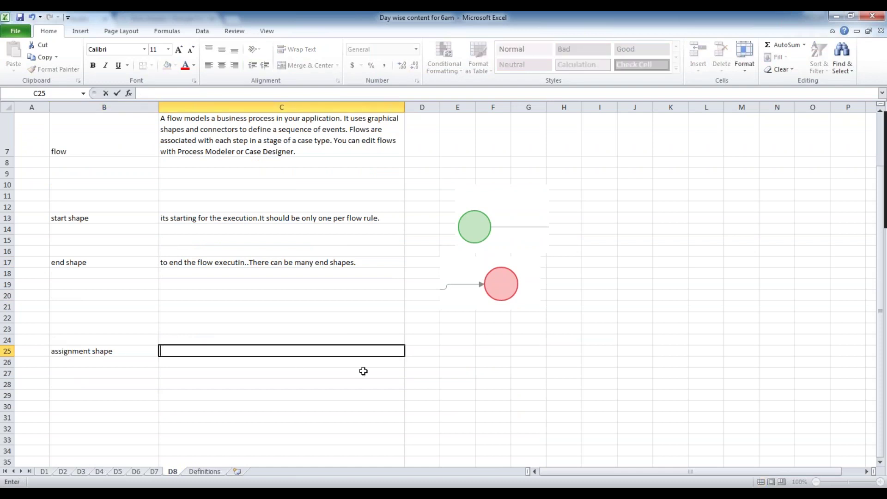
Step: Paste the captured assignment shape image beside row 25, below the end shape picture
{"action": "key", "text": "Escape"}
{"action": "left_click", "coordinate": [485, 339]}
{"action": "key", "text": "ctrl+v"}
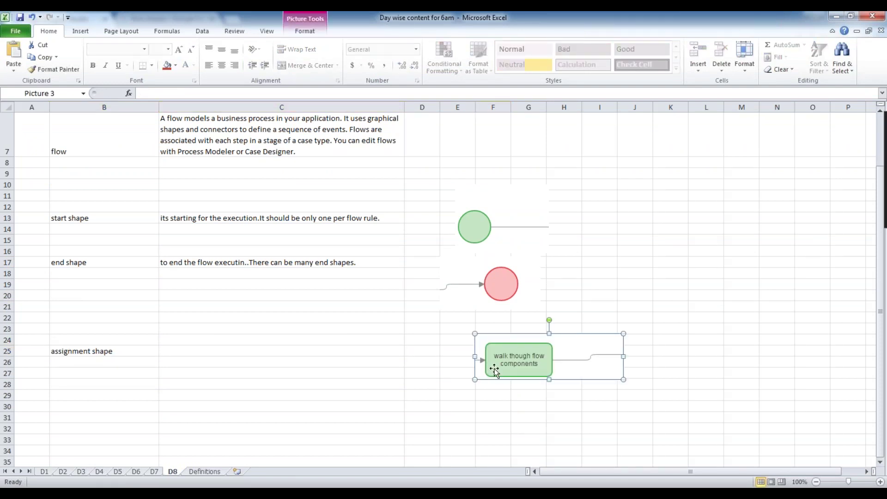
Step: Describe the assignment shape in C25 as "it useful to the diplay UI ..Connector coming from this is called flow action."
{"action": "left_click", "coordinate": [168, 350]}
{"action": "type", "text": "i"}
{"action": "key", "text": "BackSpace"}
{"action": "type", "text": "it useful to"}
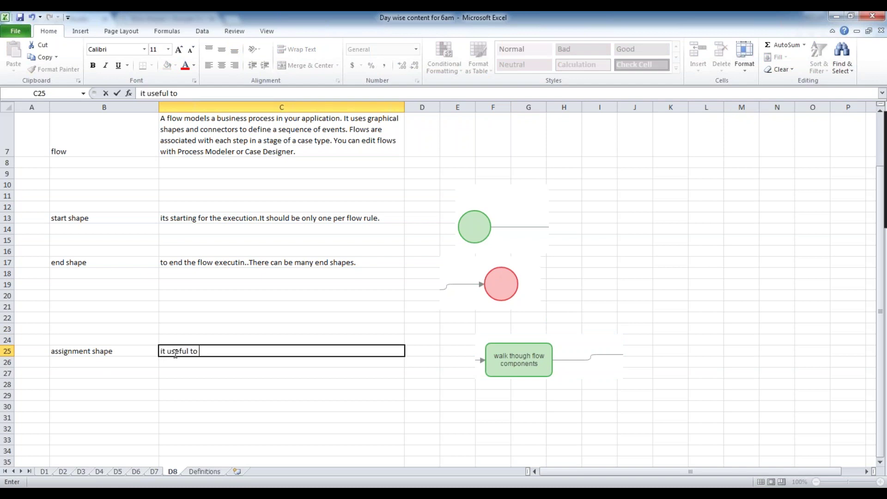
{"action": "type", "text": " diplay"}
{"action": "key", "text": "BackSpace"}
{"action": "type", "text": "UI"}
{"action": "type", "text": " the"}
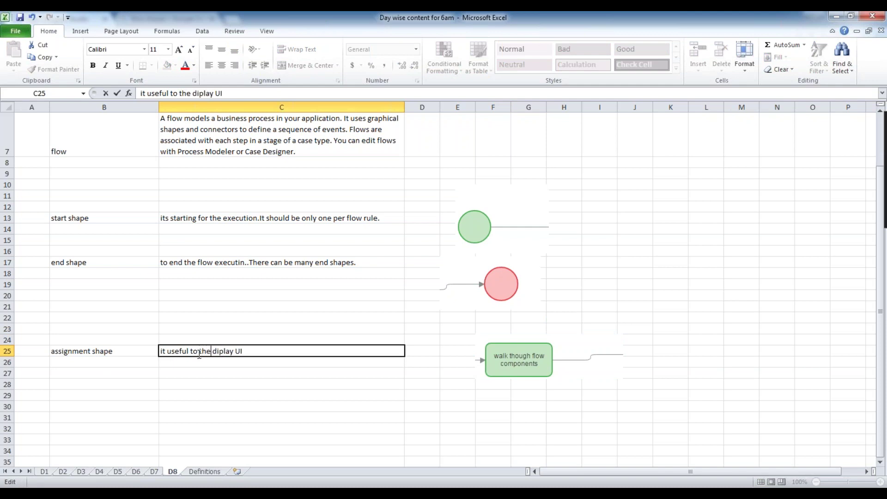
{"action": "left_click", "coordinate": [257, 353]}
{"action": "type", "text": "..Connector comi"}
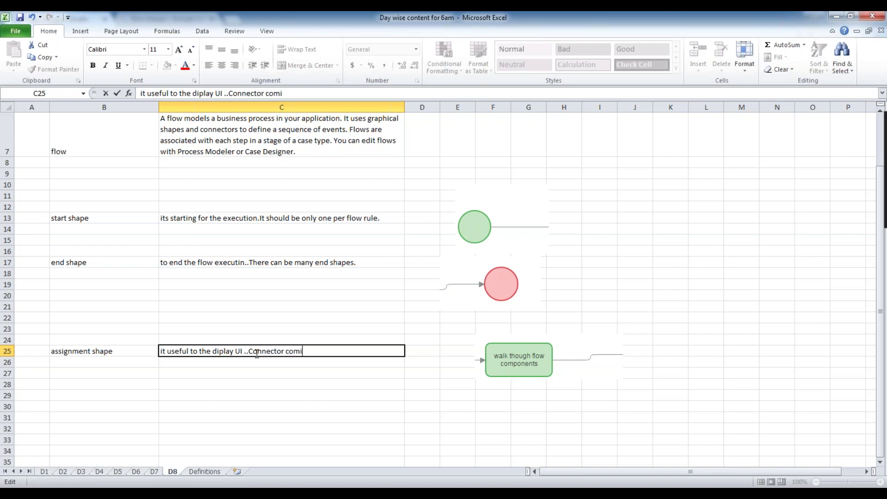
{"action": "type", "text": "ng fro"}
{"action": "key", "text": "BackSpace"}
{"action": "type", "text": "rom this is called "}
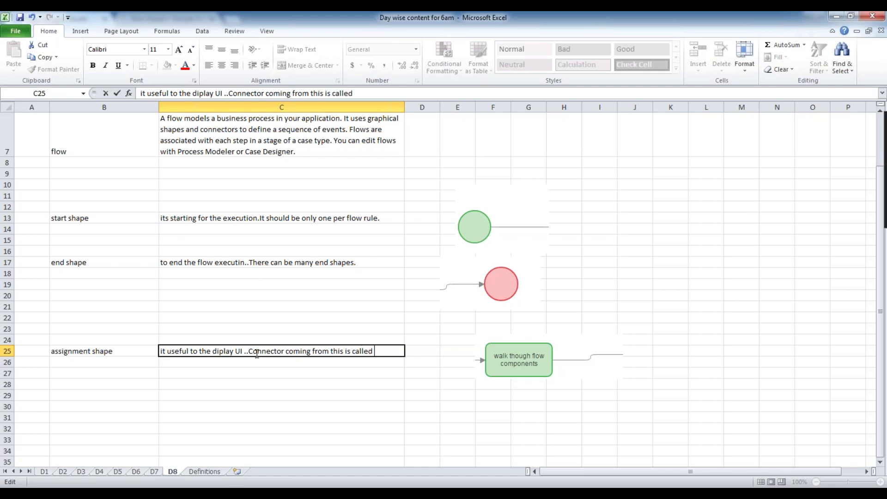
{"action": "type", "text": "flow actio"}
{"action": "key", "text": "Return"}
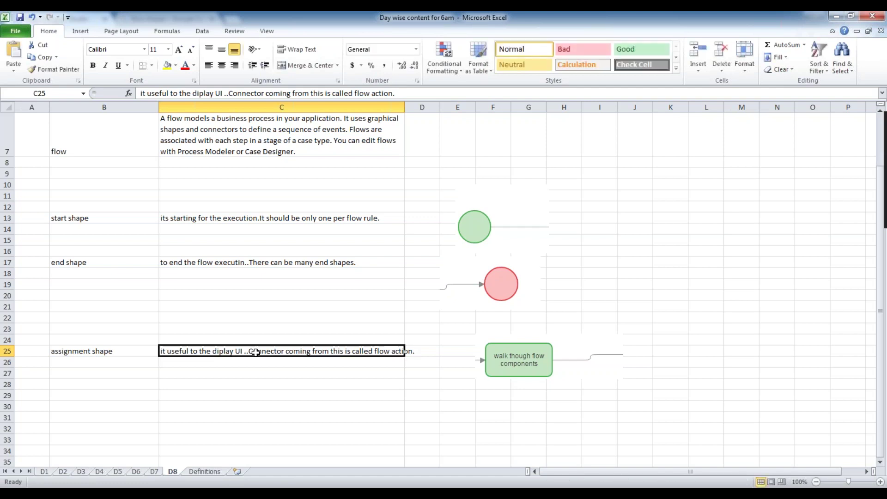
{"action": "left_click", "coordinate": [293, 413]}
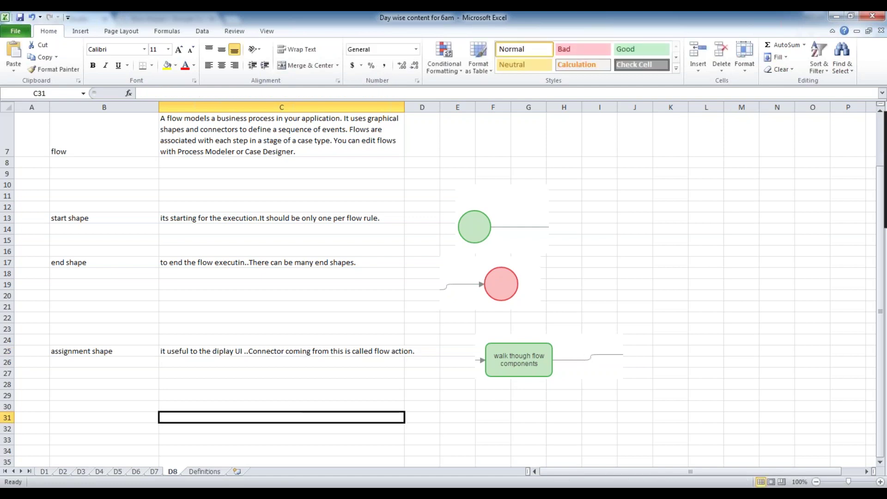
Step: Return to Pega Designer Studio and view the available flow actions for the connector leaving the assignment, without choosing one
{"action": "key", "text": "alt+Tab"}
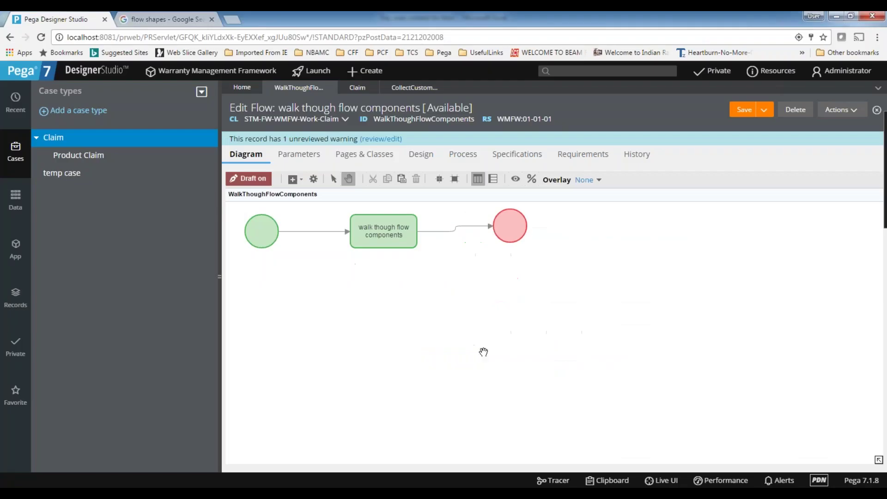
{"action": "double_click", "coordinate": [460, 236]}
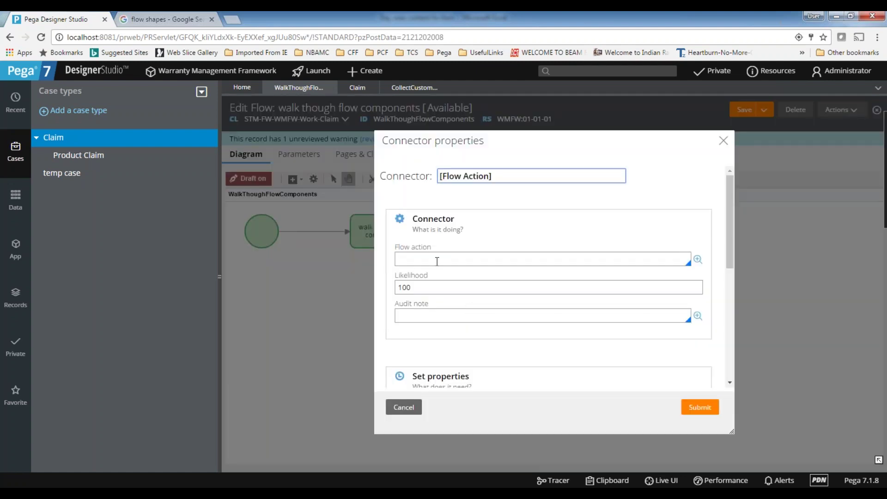
{"action": "left_click", "coordinate": [437, 260]}
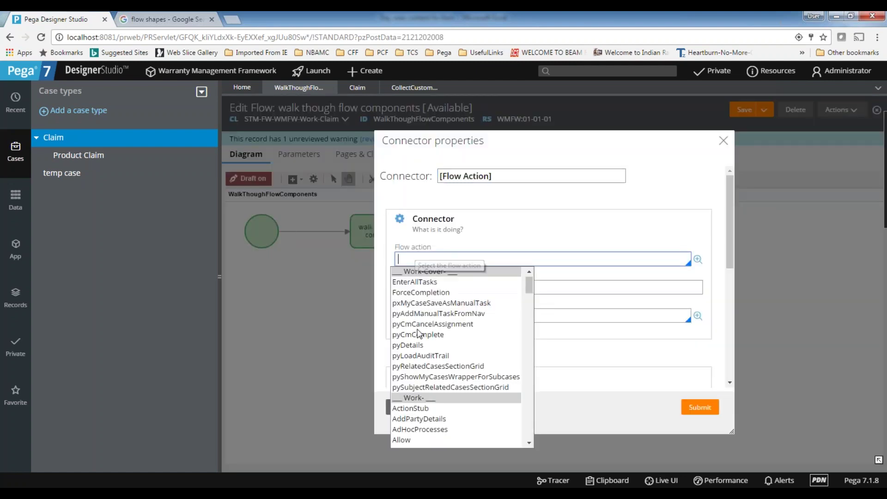
{"action": "left_click", "coordinate": [543, 221]}
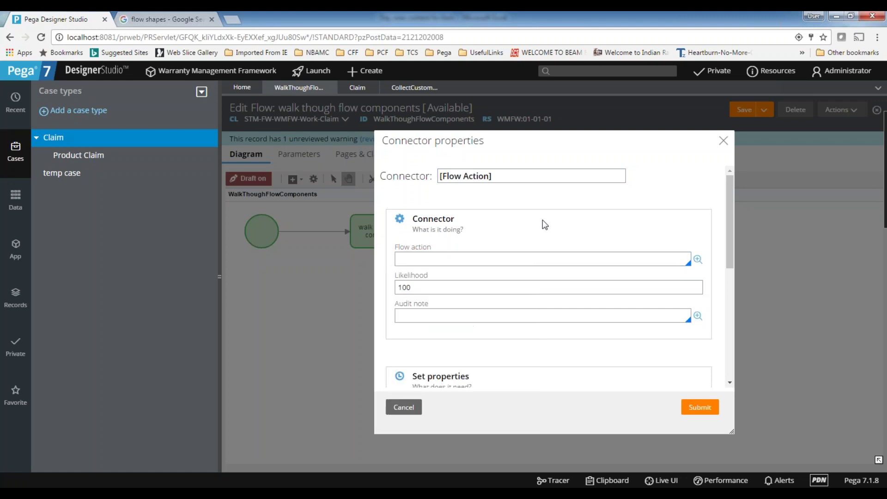
{"action": "left_click", "coordinate": [724, 141]}
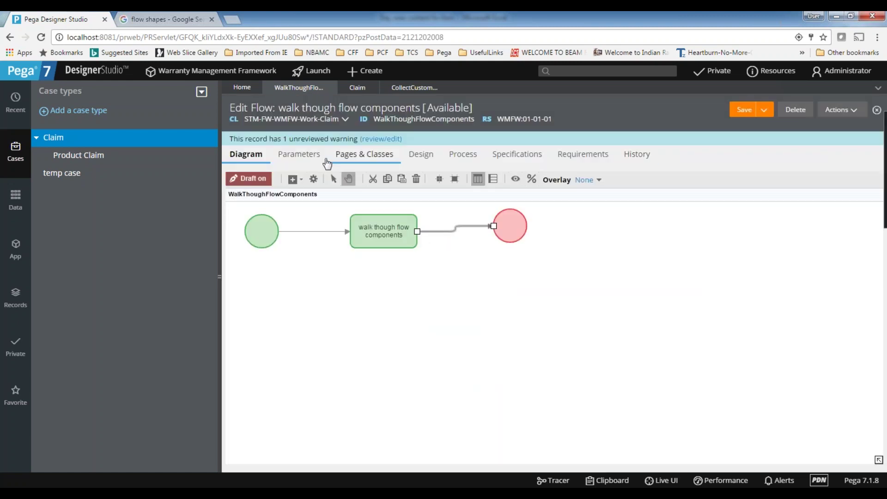
{"action": "left_click", "coordinate": [413, 326]}
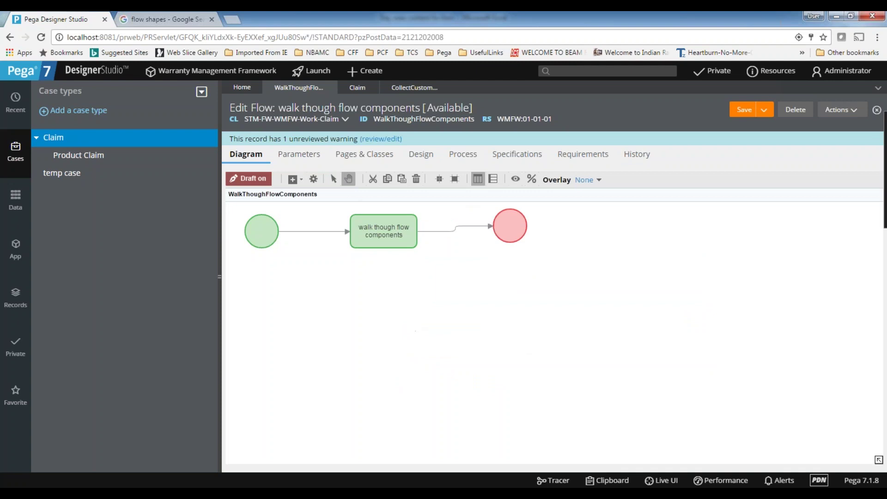
Step: Add a Decision shape below the assignment and reroute the assignment's connector from the End shape to the decision
{"action": "right_click", "coordinate": [377, 310]}
{"action": "mouse_move", "coordinate": [402, 318]}
{"action": "left_click", "coordinate": [509, 331]}
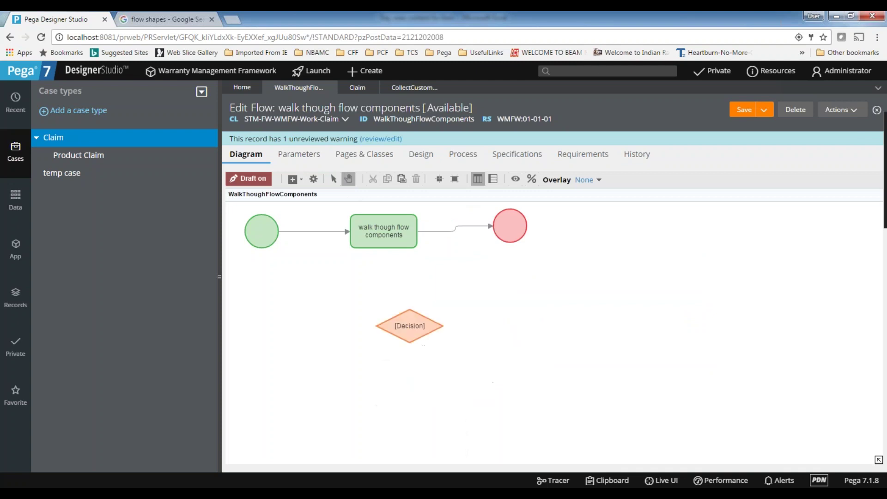
{"action": "left_click_drag", "start_coordinate": [396, 332], "coordinate": [363, 312]}
{"action": "left_click", "coordinate": [457, 228]}
{"action": "left_click_drag", "start_coordinate": [493, 226], "coordinate": [387, 339]}
{"action": "left_click", "coordinate": [386, 322]}
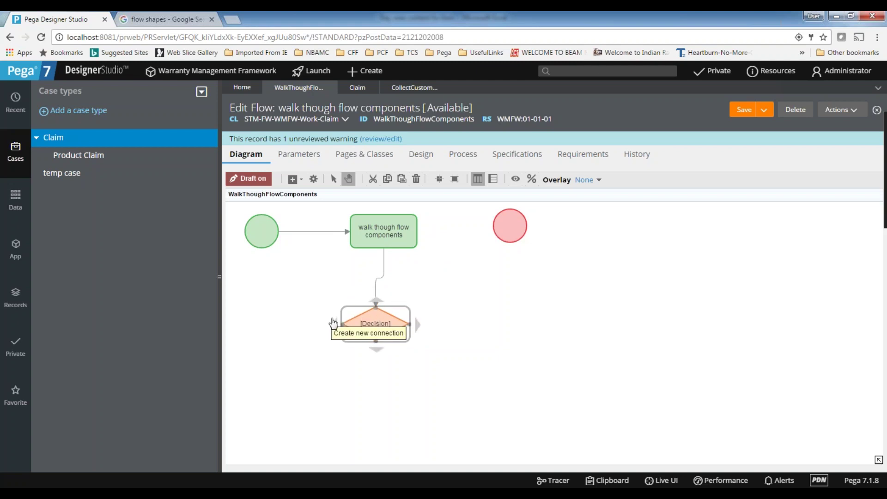
Step: View the decision types offered in the Decision properties and name the decision shape "Is Male"
{"action": "double_click", "coordinate": [395, 324]}
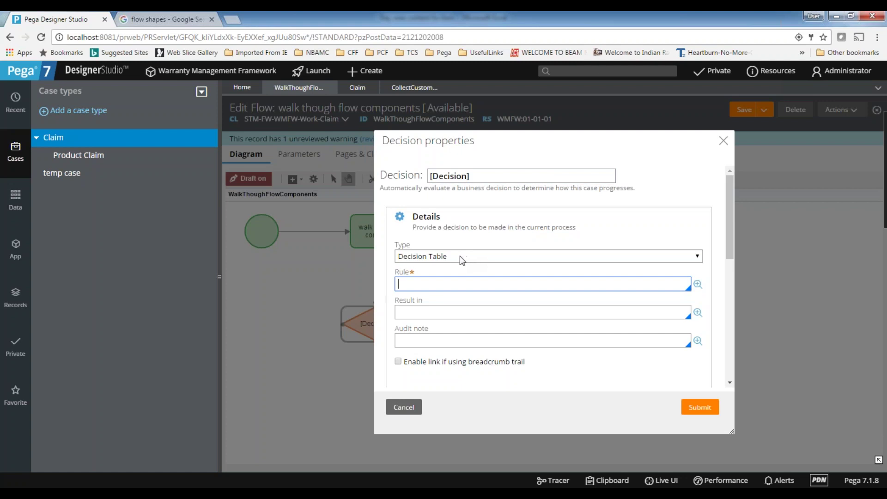
{"action": "left_click", "coordinate": [458, 256]}
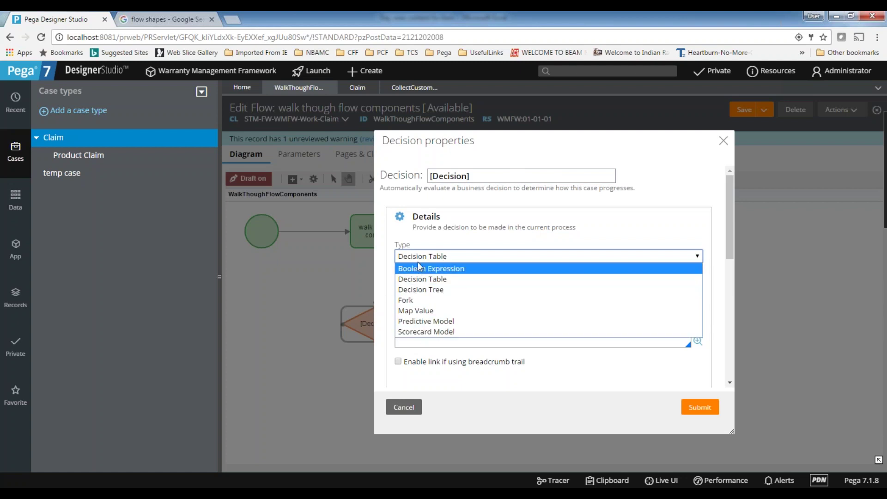
{"action": "left_click", "coordinate": [494, 175]}
{"action": "left_click_drag", "start_coordinate": [494, 175], "coordinate": [379, 177]}
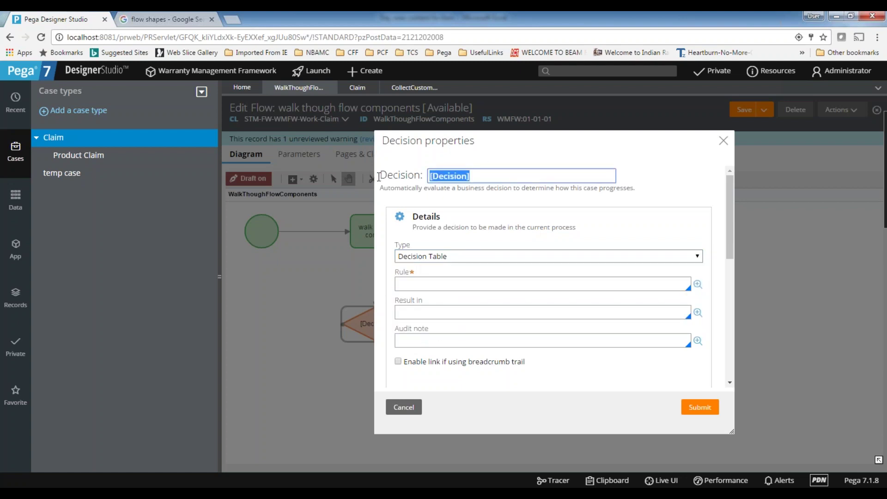
{"action": "type", "text": "Is Male"}
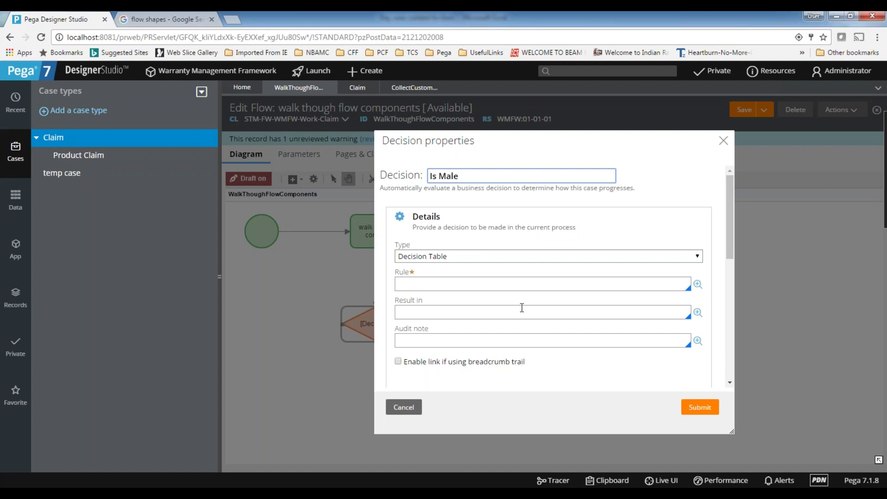
{"action": "left_click", "coordinate": [702, 411]}
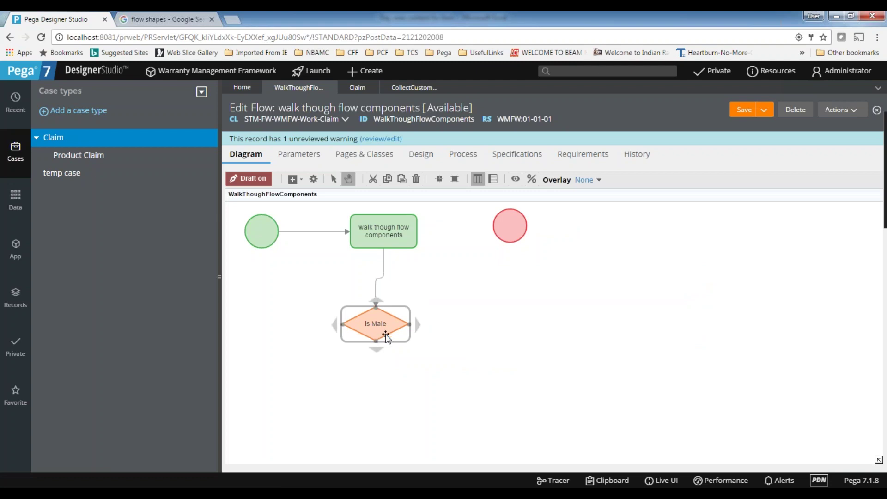
Step: Draw two outgoing connectors from the "Is Male" decision, one to its right and one downward
{"action": "left_click_drag", "start_coordinate": [418, 325], "coordinate": [566, 309]}
{"action": "left_click", "coordinate": [375, 323]}
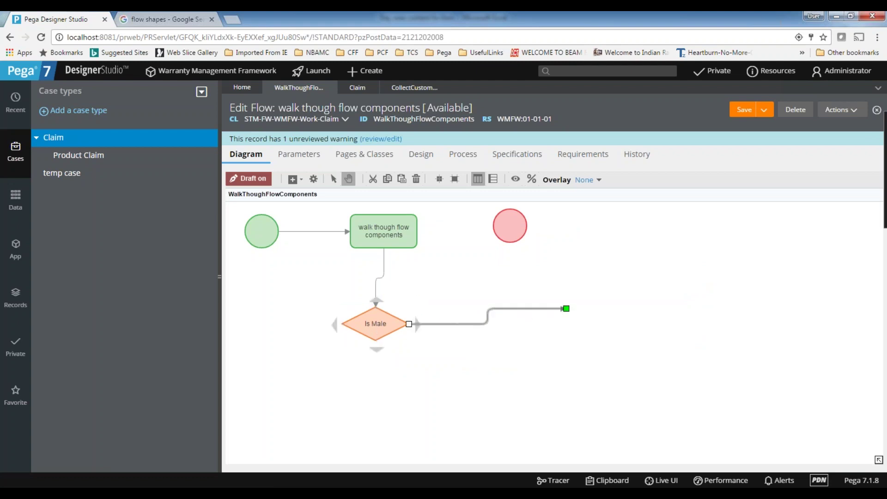
{"action": "left_click_drag", "start_coordinate": [374, 422], "coordinate": [374, 420]}
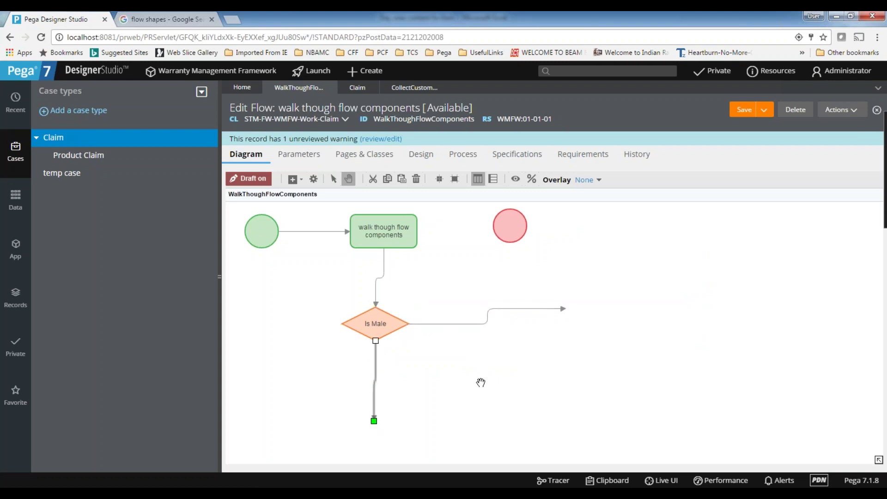
Step: Set the result of the decision's connector on the right to "Yes" and that of the downward connector to "No"
{"action": "double_click", "coordinate": [527, 309]}
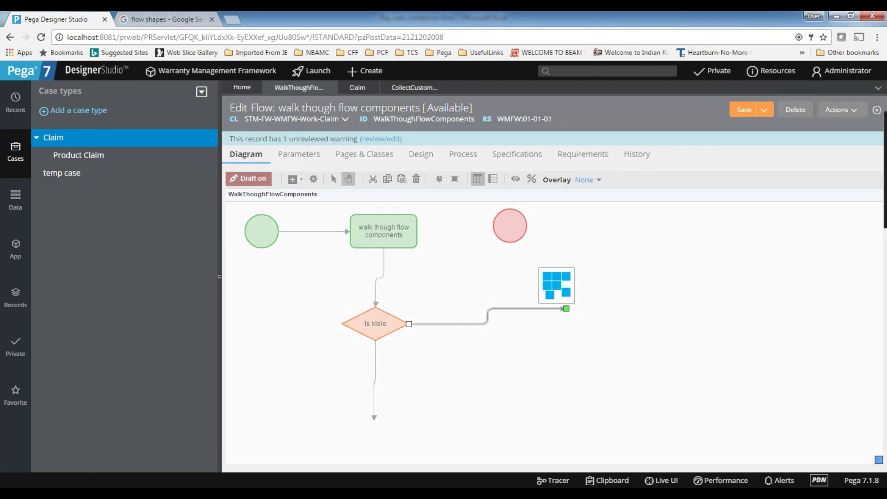
{"action": "left_click", "coordinate": [414, 285]}
{"action": "type", "text": "Yes"}
{"action": "left_click", "coordinate": [700, 407]}
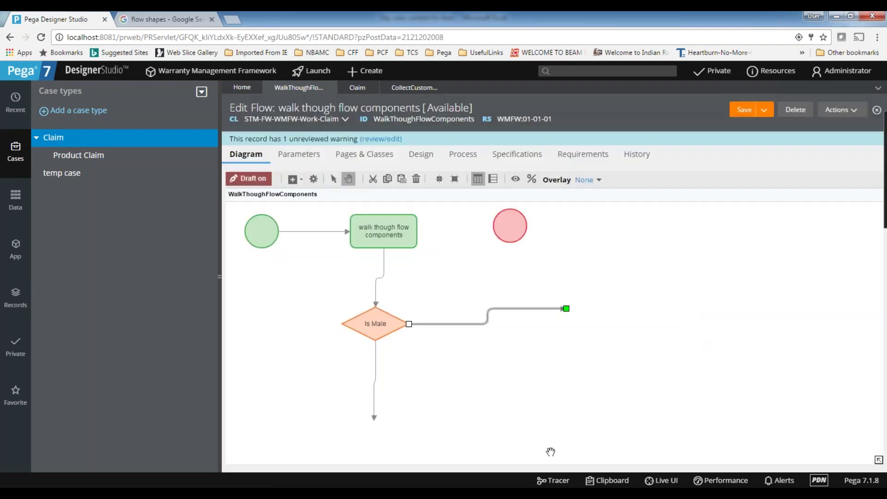
{"action": "left_click", "coordinate": [375, 385]}
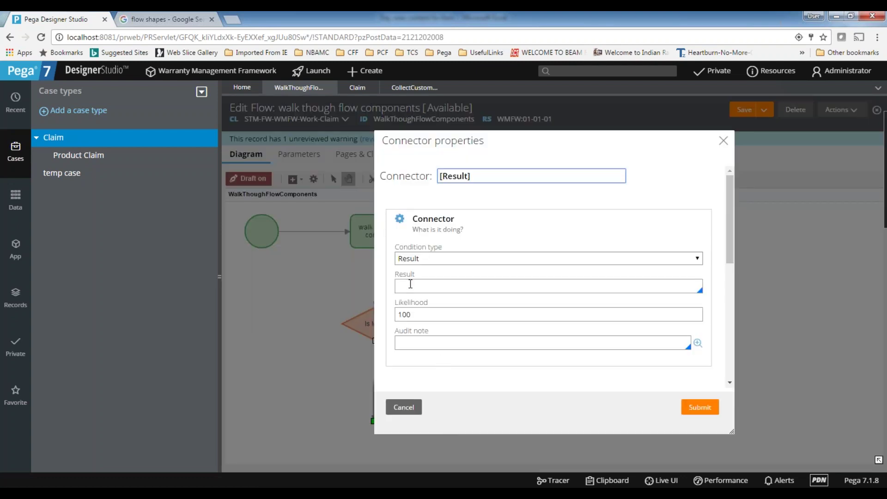
{"action": "left_click", "coordinate": [410, 284]}
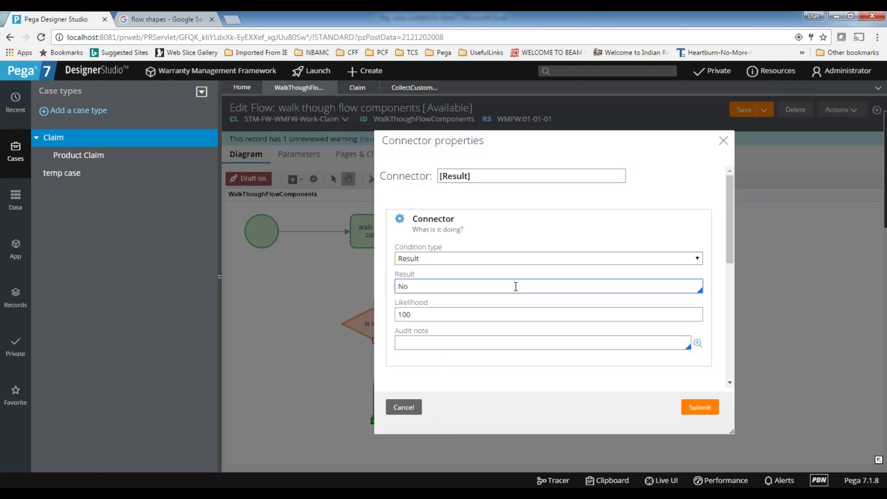
{"action": "left_click", "coordinate": [694, 406]}
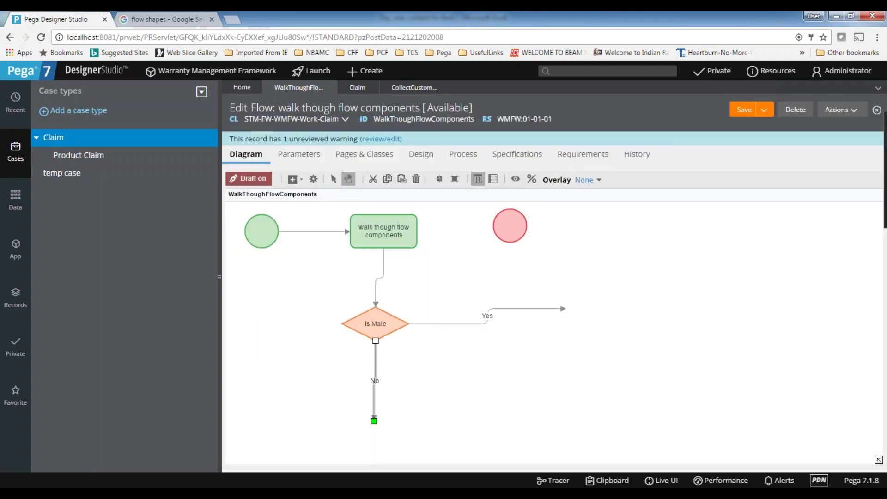
Step: Add an Assignment shape to the right of the "Is Male" decision and attach it to the end of the Yes connector
{"action": "right_click", "coordinate": [614, 250]}
{"action": "mouse_move", "coordinate": [619, 250]}
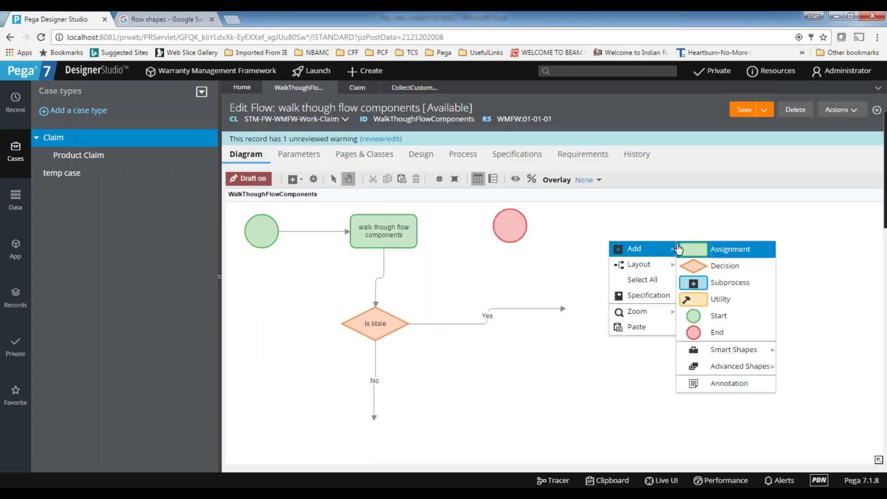
{"action": "left_click", "coordinate": [705, 250]}
{"action": "left_click_drag", "start_coordinate": [627, 262], "coordinate": [585, 311]}
Step: Add another Assignment shape below the "Is Male" decision and attach it to the end of the No connector
{"action": "right_click", "coordinate": [494, 380]}
{"action": "mouse_move", "coordinate": [513, 387]}
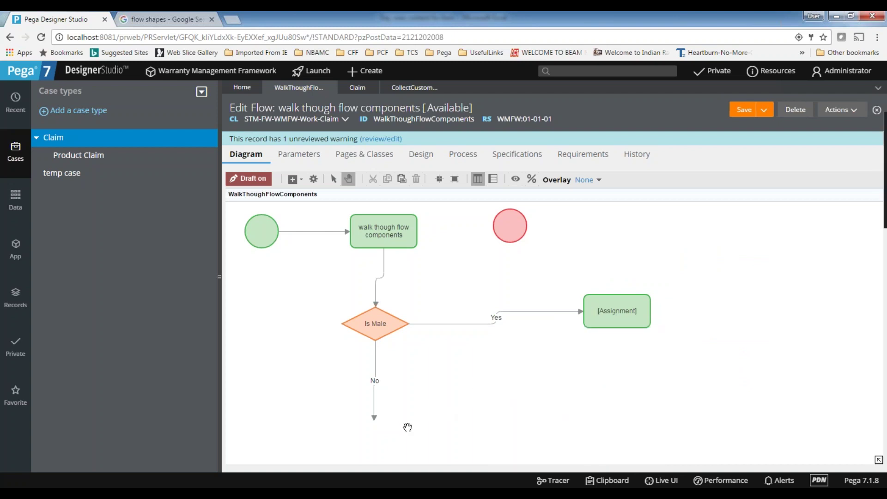
{"action": "right_click", "coordinate": [407, 426]}
{"action": "mouse_move", "coordinate": [430, 387]}
{"action": "left_click", "coordinate": [517, 328]}
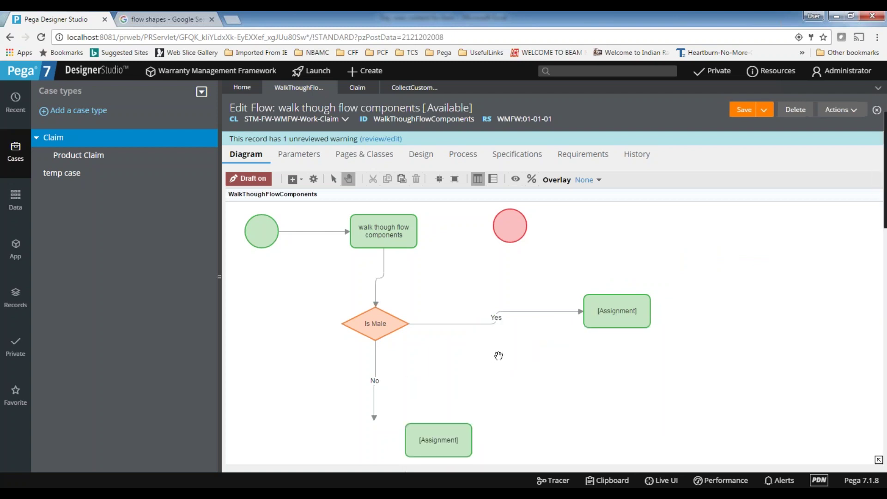
{"action": "left_click_drag", "start_coordinate": [452, 428], "coordinate": [374, 437]}
{"action": "left_click", "coordinate": [375, 416]}
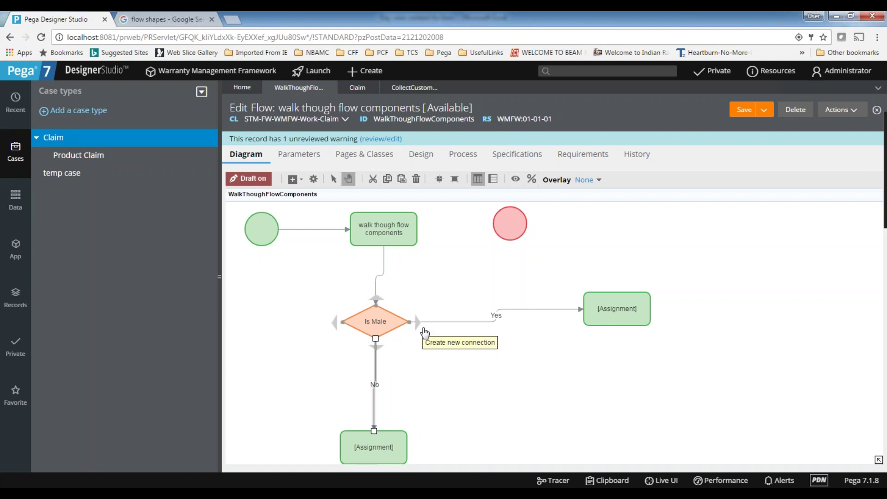
{"action": "left_click", "coordinate": [517, 410]}
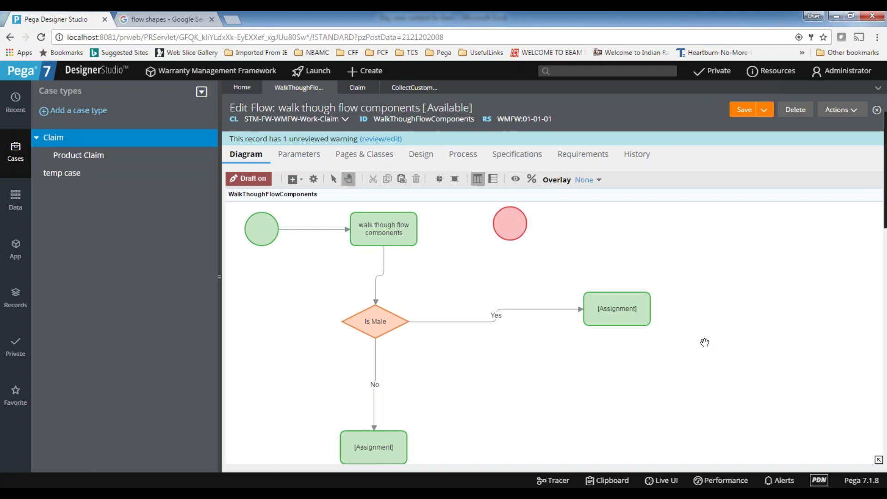
Step: Draw five extra unattached connectors from the "Is Male" decision, two on its left side and three on its right
{"action": "left_click", "coordinate": [373, 372]}
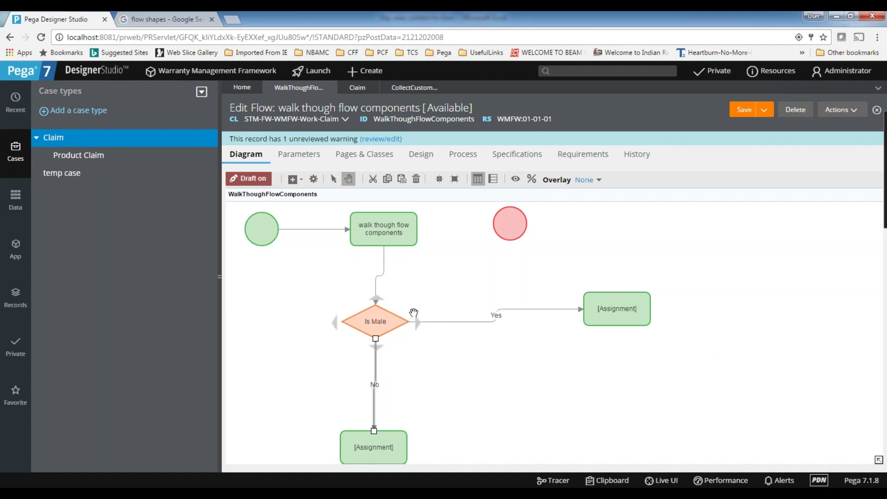
{"action": "left_click_drag", "start_coordinate": [335, 322], "coordinate": [266, 313]}
{"action": "left_click_drag", "start_coordinate": [379, 308], "coordinate": [462, 282]}
{"action": "left_click_drag", "start_coordinate": [377, 329], "coordinate": [517, 387]}
{"action": "left_click_drag", "start_coordinate": [333, 327], "coordinate": [302, 368]}
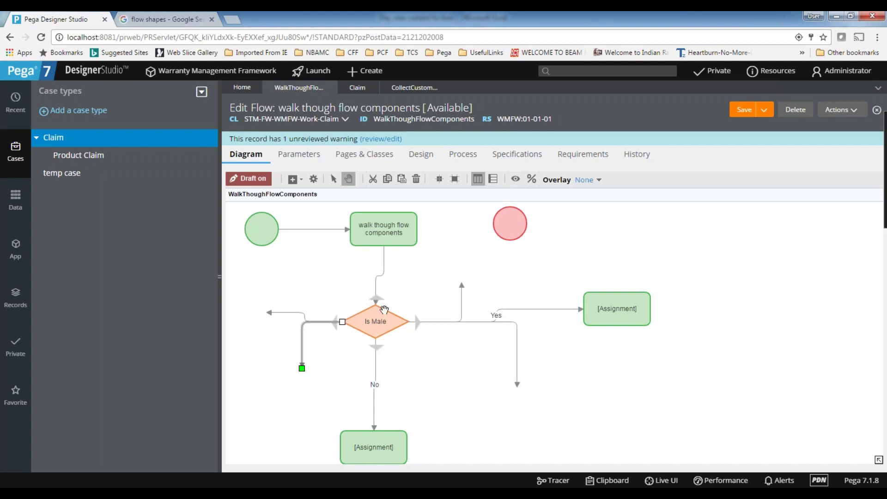
{"action": "left_click", "coordinate": [384, 310]}
{"action": "left_click_drag", "start_coordinate": [417, 322], "coordinate": [461, 361]}
{"action": "left_click", "coordinate": [463, 367]}
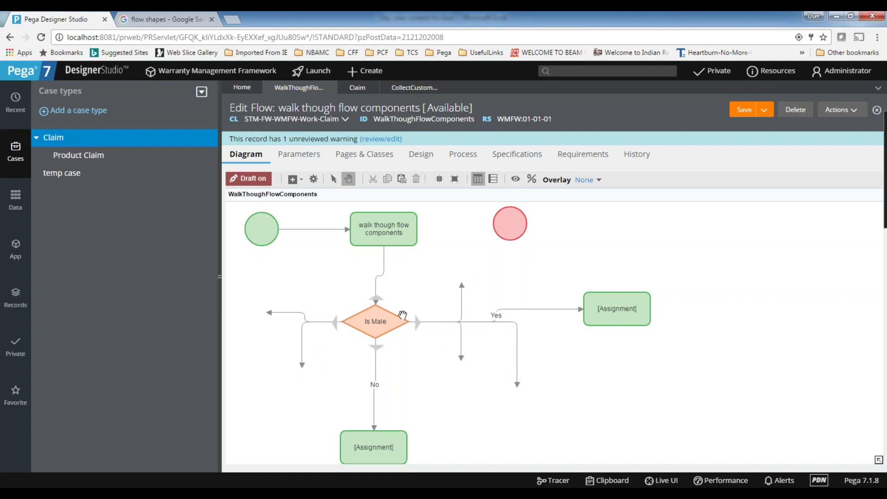
{"action": "left_click", "coordinate": [431, 322]}
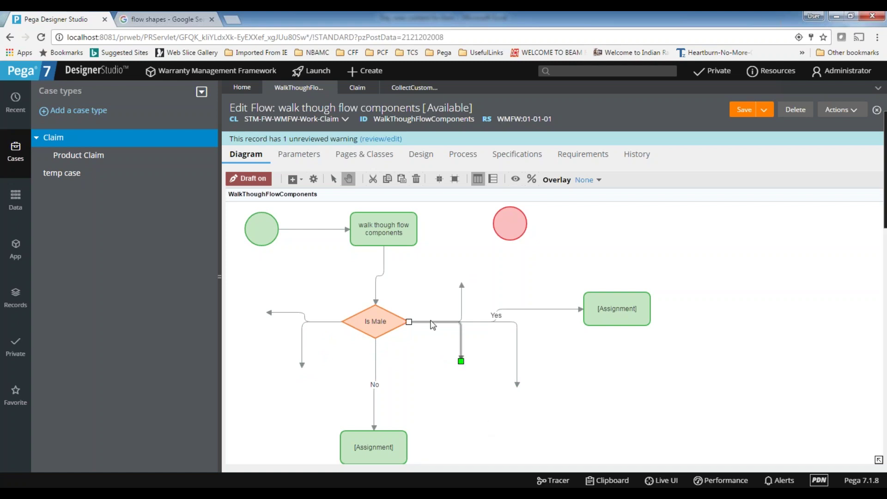
{"action": "left_click_drag", "start_coordinate": [464, 322], "coordinate": [525, 366]}
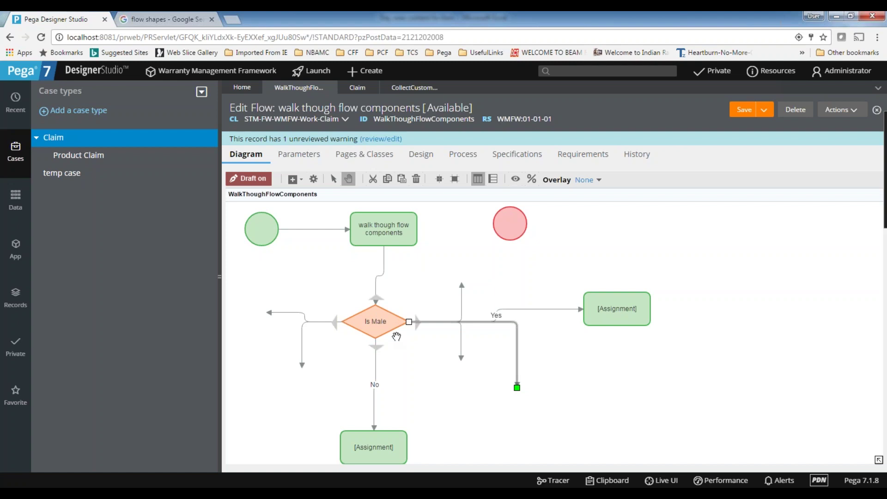
{"action": "left_click", "coordinate": [462, 358]}
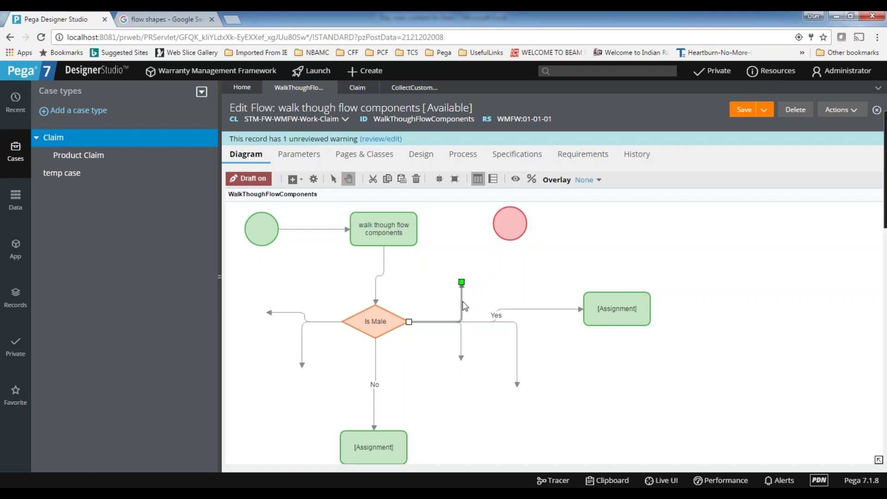
{"action": "left_click", "coordinate": [707, 354]}
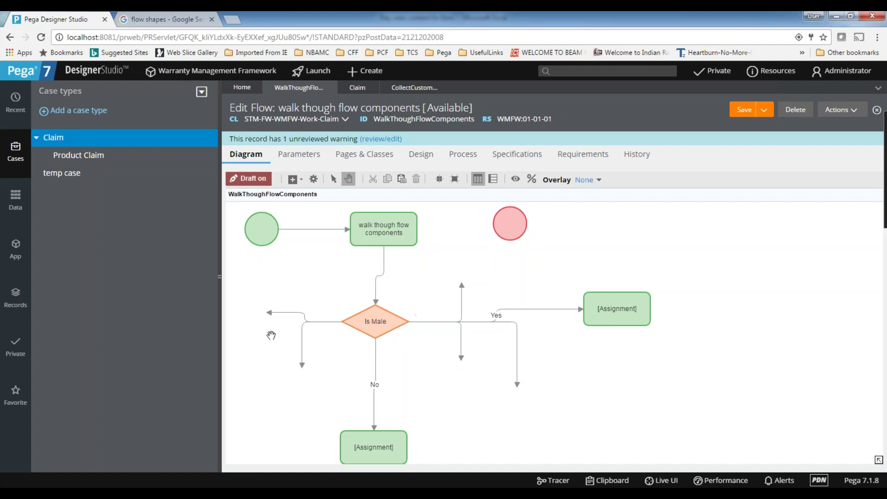
Step: Delete the extra unattached connectors around the "Is Male" decision, keeping only the Yes and No connectors
{"action": "key", "text": "Delete"}
{"action": "left_click", "coordinate": [301, 322]}
{"action": "key", "text": "Delete"}
{"action": "left_click", "coordinate": [461, 296]}
{"action": "key", "text": "Delete"}
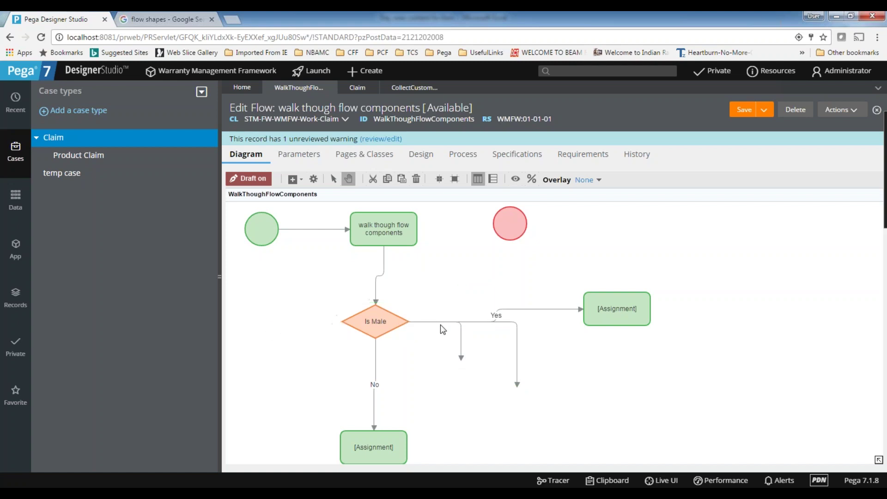
{"action": "left_click", "coordinate": [474, 323]}
{"action": "key", "text": "Delete"}
{"action": "left_click", "coordinate": [461, 346]}
{"action": "key", "text": "Delete"}
{"action": "left_click", "coordinate": [457, 321]}
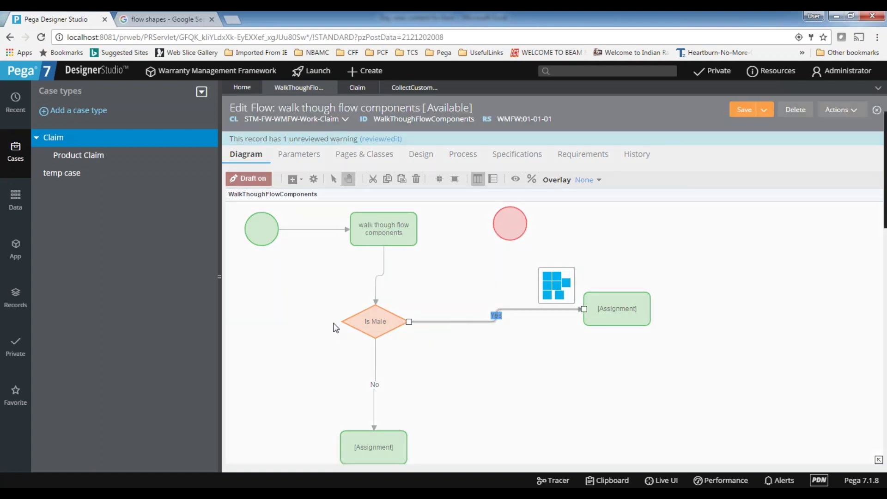
{"action": "double_click", "coordinate": [457, 321]}
{"action": "left_click", "coordinate": [723, 140]}
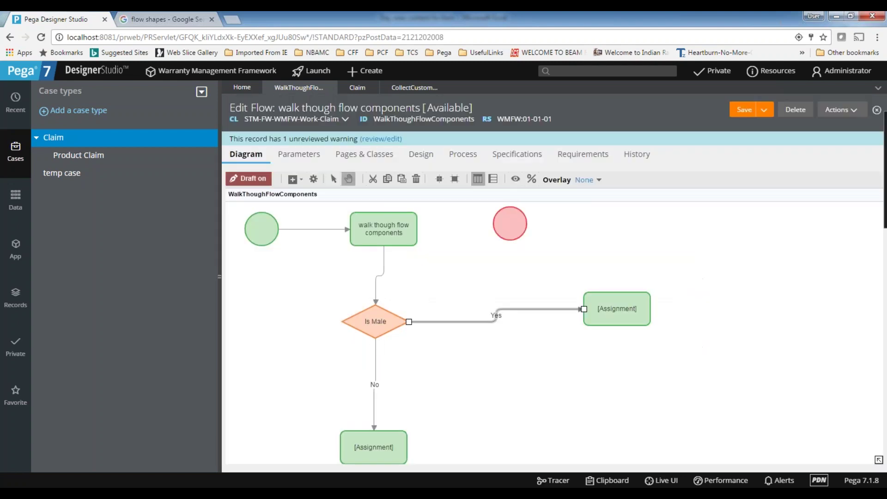
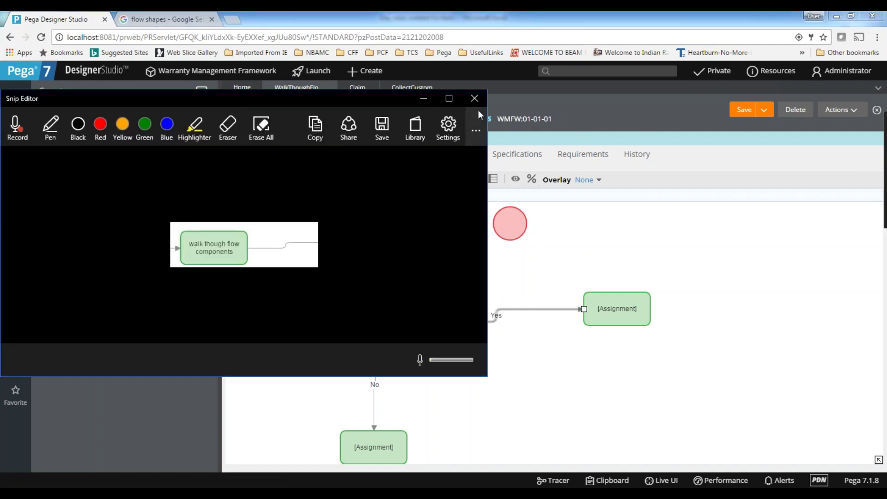
Step: Close the old snip, capture the "Is Male" decision with its Yes and No connectors, and copy the new image
{"action": "left_click", "coordinate": [475, 97]}
{"action": "left_click", "coordinate": [787, 493]}
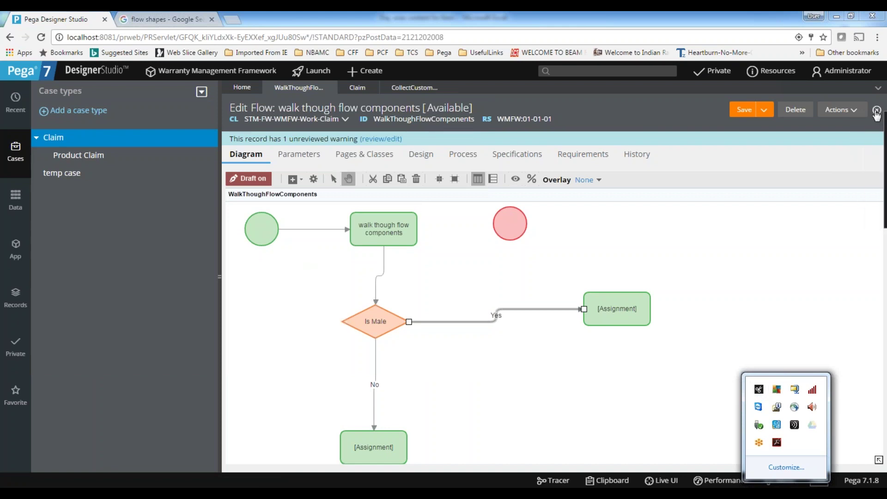
{"action": "left_click", "coordinate": [857, 145]}
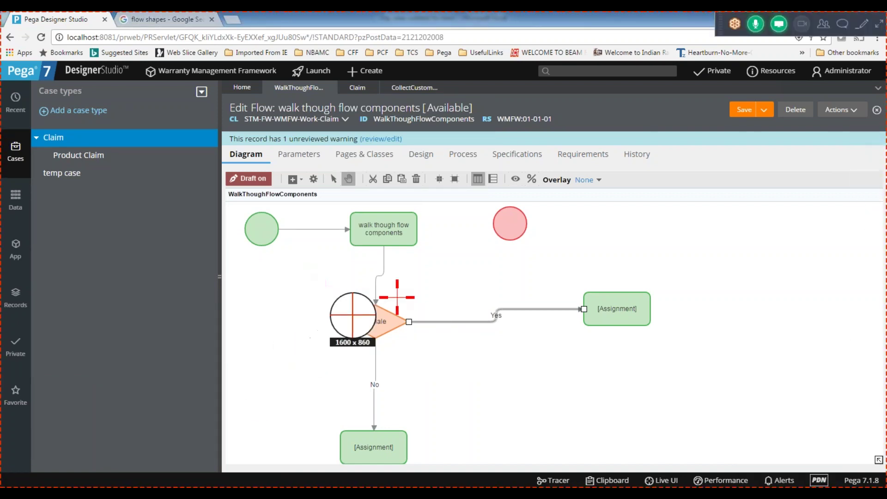
{"action": "left_click_drag", "start_coordinate": [326, 290], "coordinate": [562, 398]}
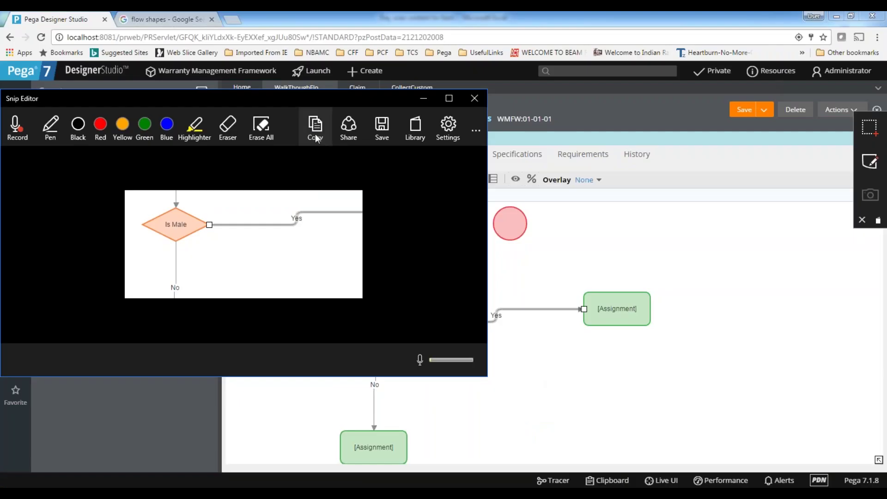
{"action": "left_click", "coordinate": [316, 135]}
Step: Switch to the Excel workbook and enter "decision shape" in cell B33 of sheet D8
{"action": "key", "text": "alt+Tab"}
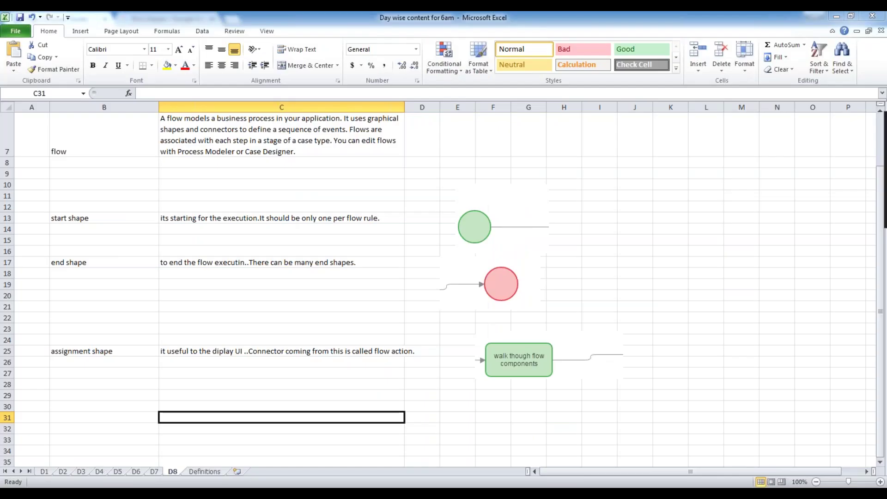
{"action": "left_click", "coordinate": [104, 411]}
{"action": "left_click", "coordinate": [100, 438]}
{"action": "type", "text": "de"}
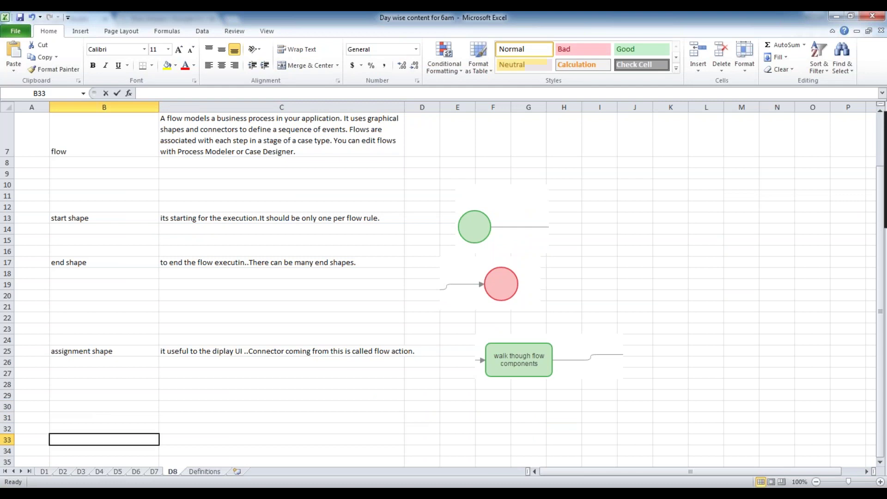
{"action": "type", "text": "cision shape"}
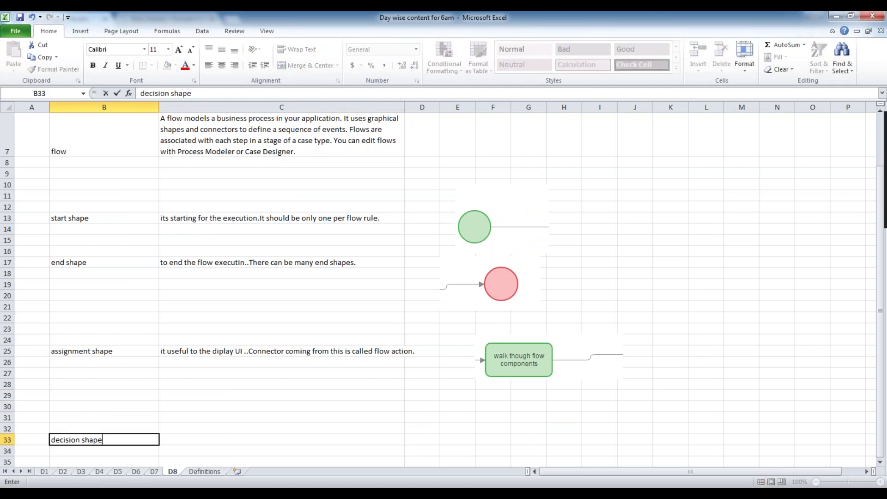
{"action": "key", "text": "Tab"}
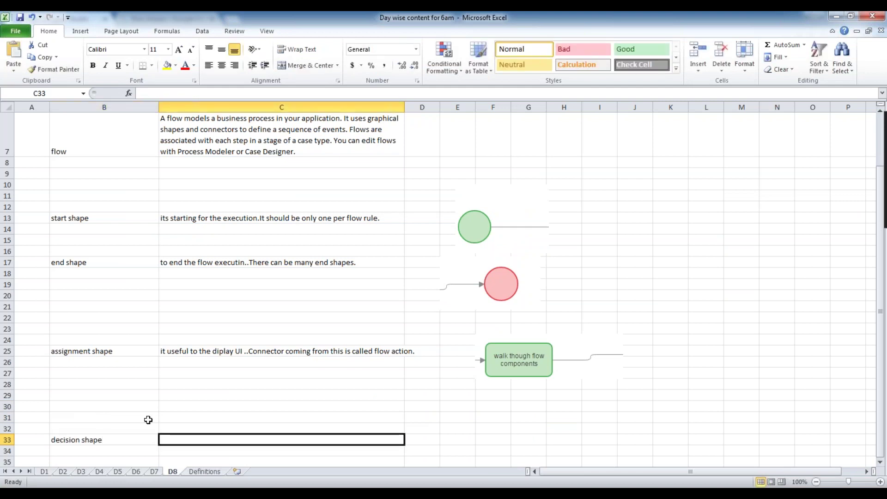
Step: Paste the decision snip beside the "decision shape" row at column F and reduce the picture's height to about half
{"action": "left_click", "coordinate": [484, 435]}
{"action": "key", "text": "ctrl+v"}
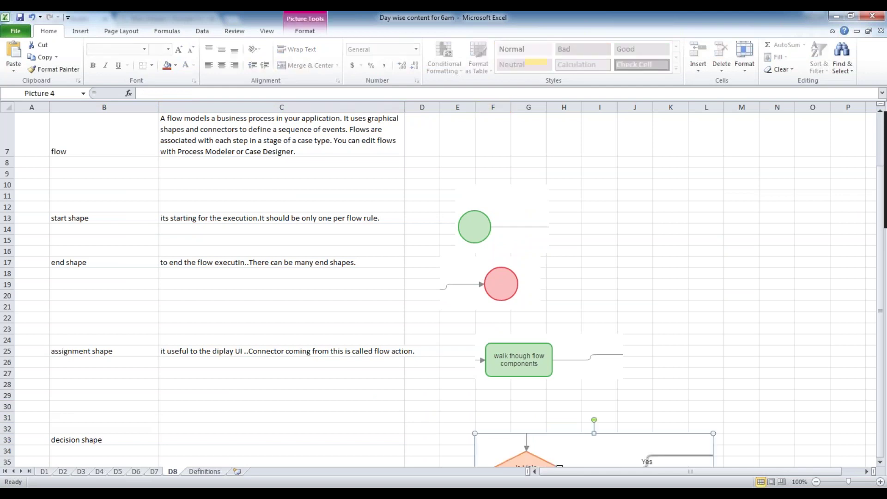
{"action": "scroll", "coordinate": [630, 406], "scroll_direction": "down", "scroll_amount": 3}
{"action": "left_click", "coordinate": [594, 412]}
{"action": "left_click", "coordinate": [594, 406]}
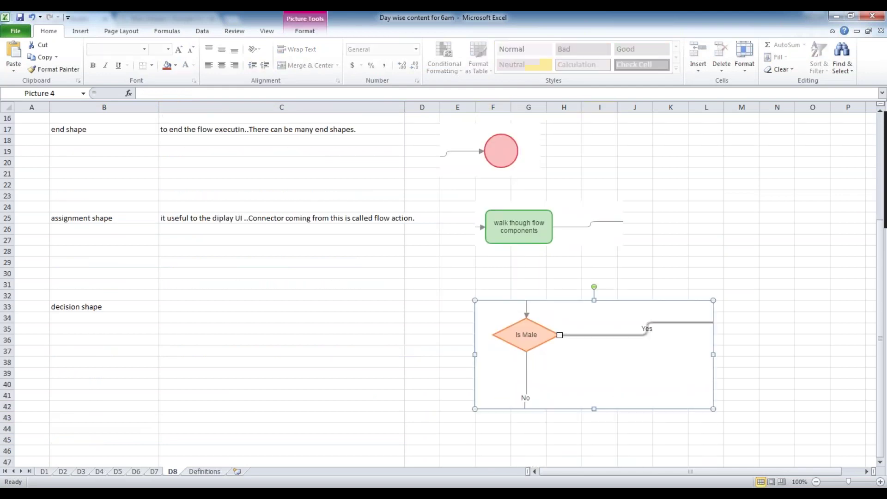
{"action": "left_click_drag", "start_coordinate": [593, 405], "coordinate": [594, 356]}
Step: Enter the description "its useful to decide the path during runtime based on the result of decision rule." in cell C33
{"action": "left_click", "coordinate": [187, 303]}
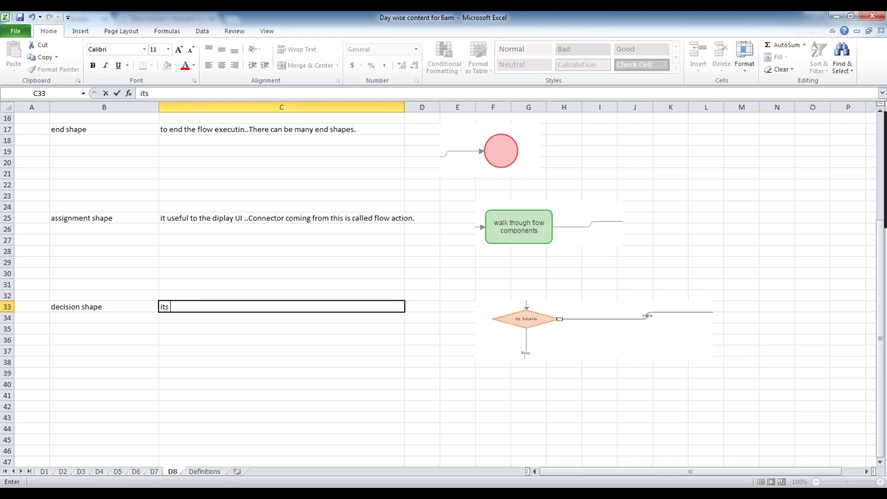
{"action": "type", "text": "its useful to decide th"}
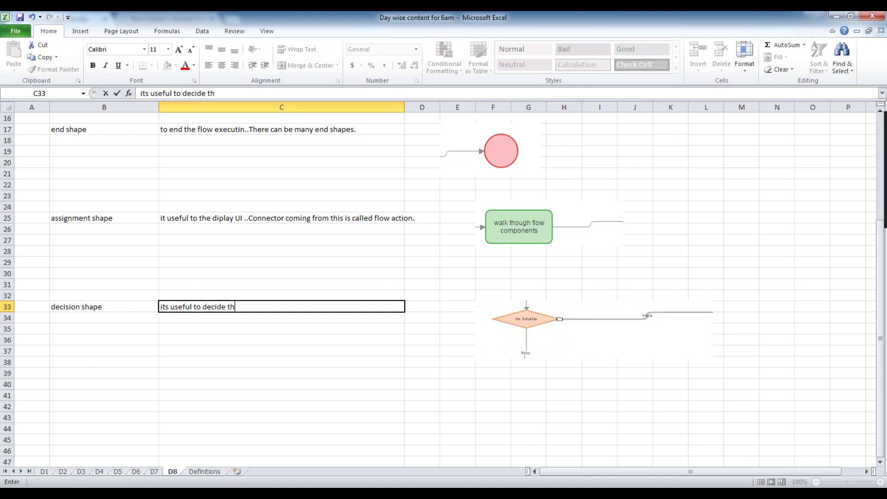
{"action": "type", "text": "e path during rum"}
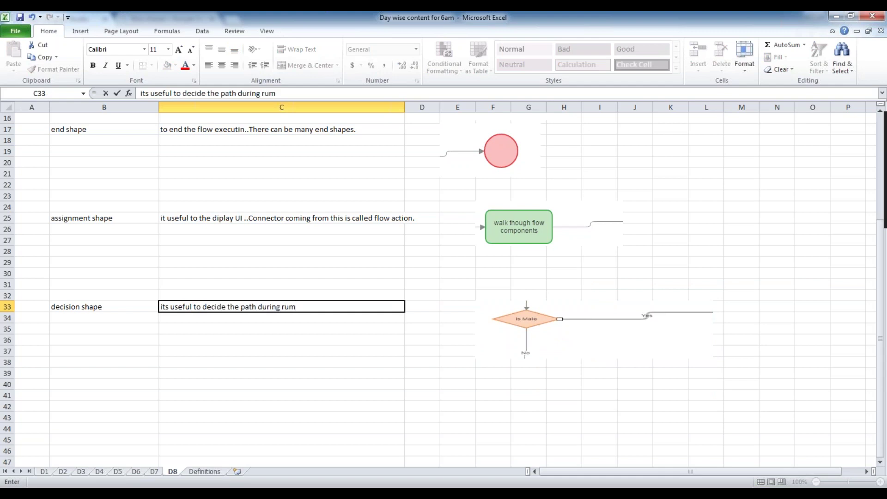
{"action": "key", "text": "BackSpace"}
{"action": "type", "text": "ntime "}
{"action": "type", "text": "based on"}
{"action": "type", "text": " the oesult of "}
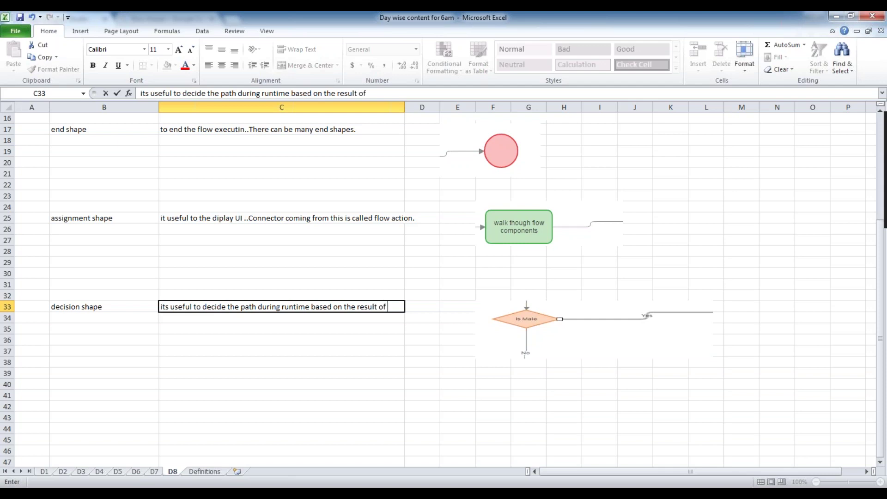
{"action": "type", "text": "decision rule."}
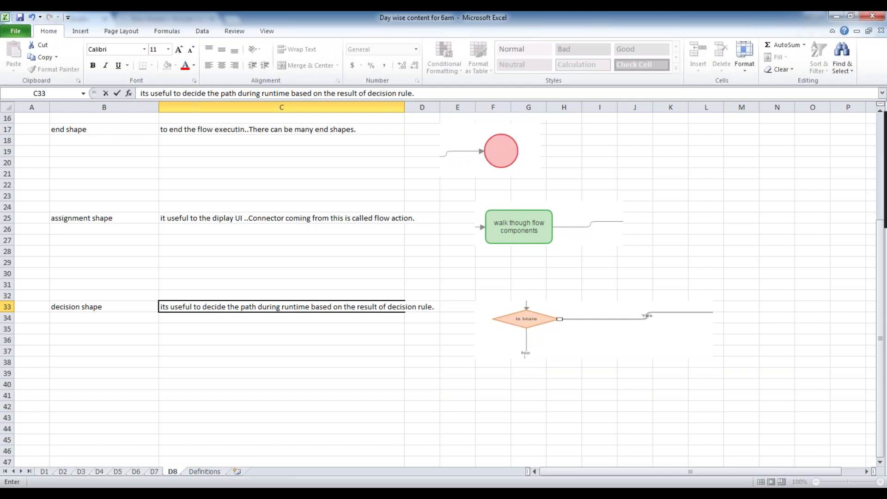
Step: Wrap the text of the decision shape description in cell C33
{"action": "scroll", "coordinate": [234, 392], "scroll_direction": "up", "scroll_amount": 1}
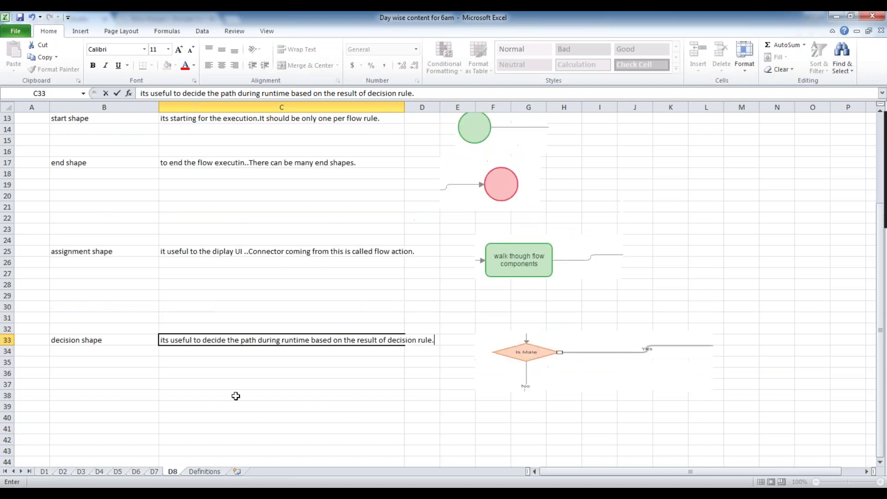
{"action": "left_click", "coordinate": [253, 406]}
{"action": "left_click", "coordinate": [280, 340]}
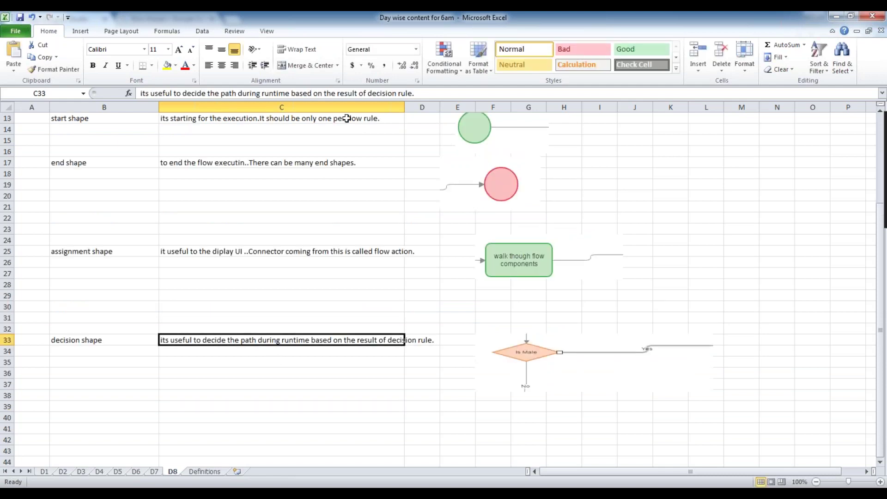
{"action": "left_click", "coordinate": [297, 49]}
Step: Append "Here connector is result ." to the decision shape description in cell C33
{"action": "double_click", "coordinate": [233, 350]}
{"action": "type", "text": "Here cibb"}
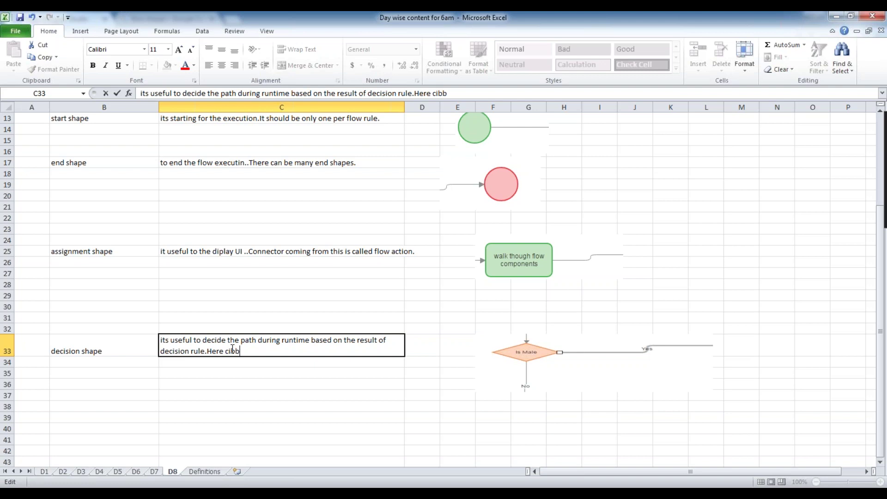
{"action": "key", "text": "BackSpace"}
{"action": "key", "text": "BackSpace"}
{"action": "key", "text": "BackSpace"}
{"action": "type", "text": "onnector is result ."}
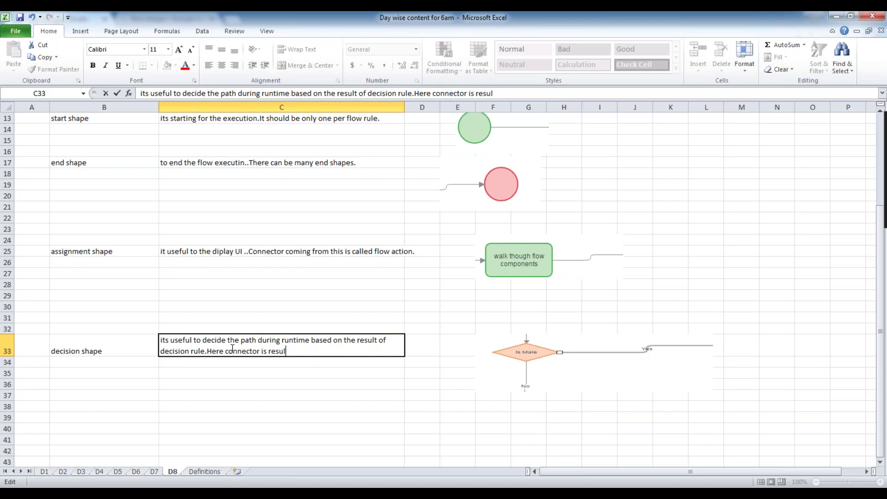
{"action": "left_click", "coordinate": [283, 416]}
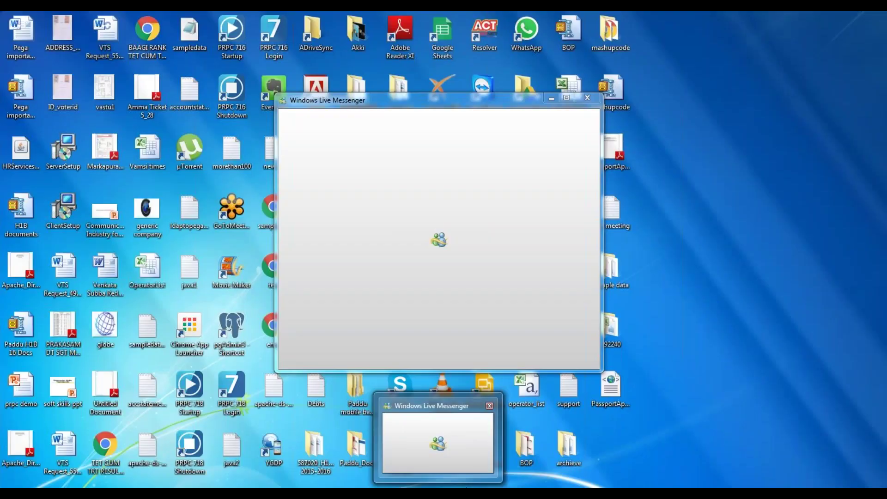
Step: Switch to Pega Designer Studio and delete the "Is Male" decision, the unnamed assignment below it and their No connector
{"action": "left_click", "coordinate": [467, 494]}
{"action": "key", "text": "Delete"}
{"action": "left_click", "coordinate": [381, 327]}
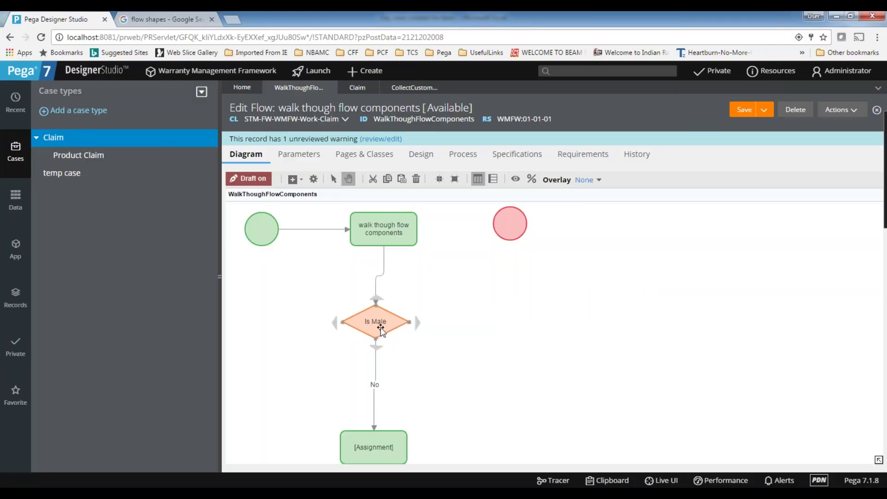
{"action": "key", "text": "Delete"}
{"action": "left_click", "coordinate": [390, 451]}
{"action": "key", "text": "Delete"}
{"action": "left_click", "coordinate": [374, 388]}
{"action": "key", "text": "Delete"}
Step: Add a Subprocess shape below the "walk though flow components" assignment and attach the assignment's outgoing connector to it
{"action": "right_click", "coordinate": [401, 365]}
{"action": "mouse_move", "coordinate": [444, 369]}
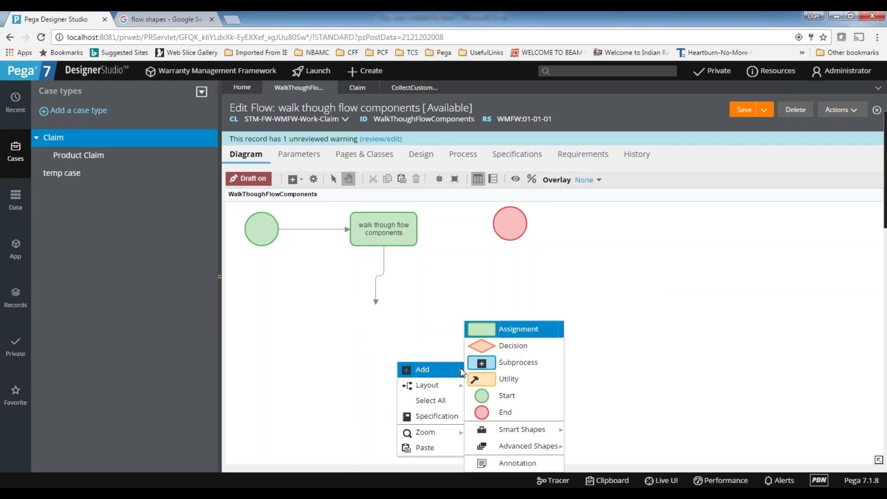
{"action": "left_click", "coordinate": [531, 363]}
{"action": "left_click_drag", "start_coordinate": [446, 389], "coordinate": [394, 344]}
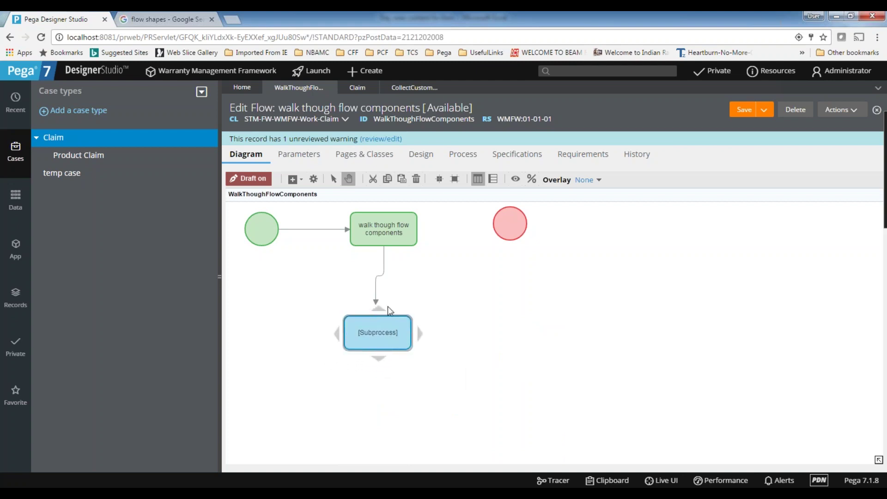
{"action": "left_click", "coordinate": [493, 321]}
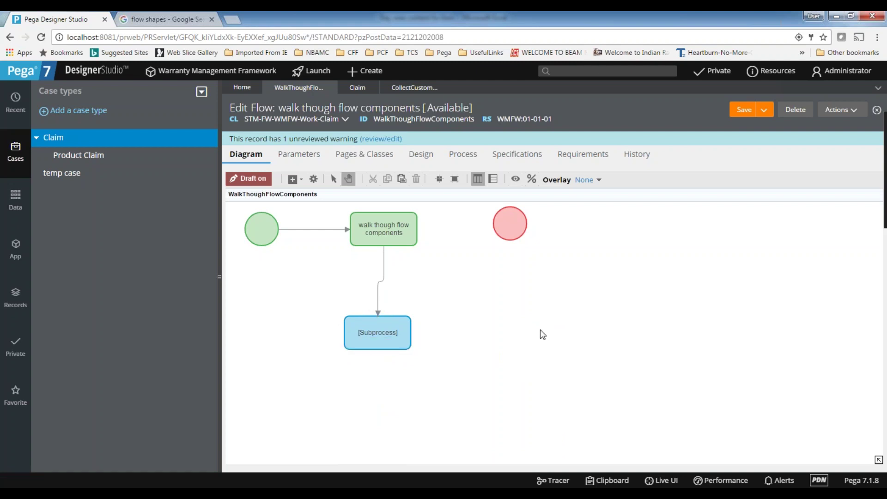
{"action": "left_click", "coordinate": [380, 289]}
{"action": "left_click_drag", "start_coordinate": [378, 317], "coordinate": [378, 320]}
Step: Set the subprocess's flow name to CollectCustomerInfo, keeping the flow defined on the current page, and submit its properties
{"action": "double_click", "coordinate": [390, 333]}
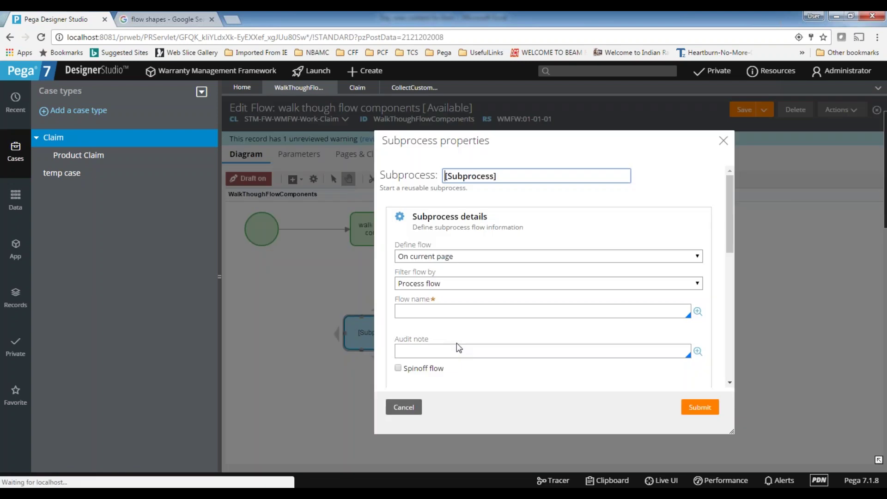
{"action": "left_click", "coordinate": [419, 311]}
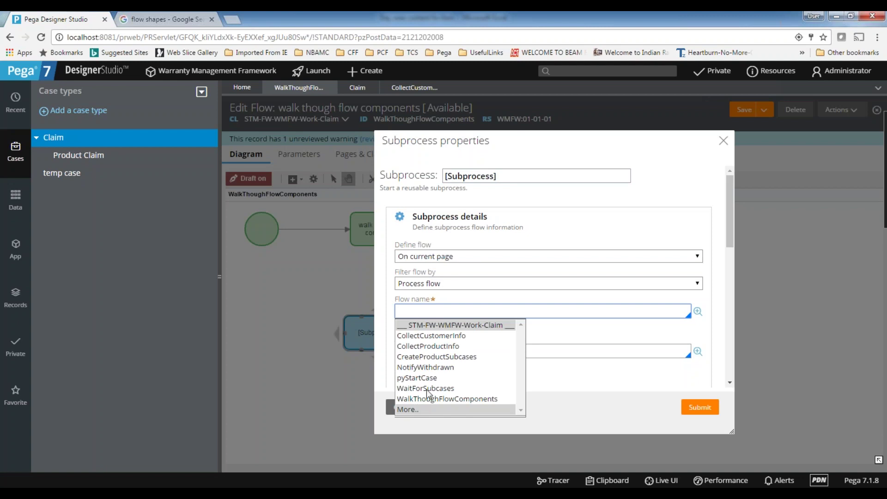
{"action": "left_click", "coordinate": [430, 337]}
{"action": "left_click", "coordinate": [695, 406]}
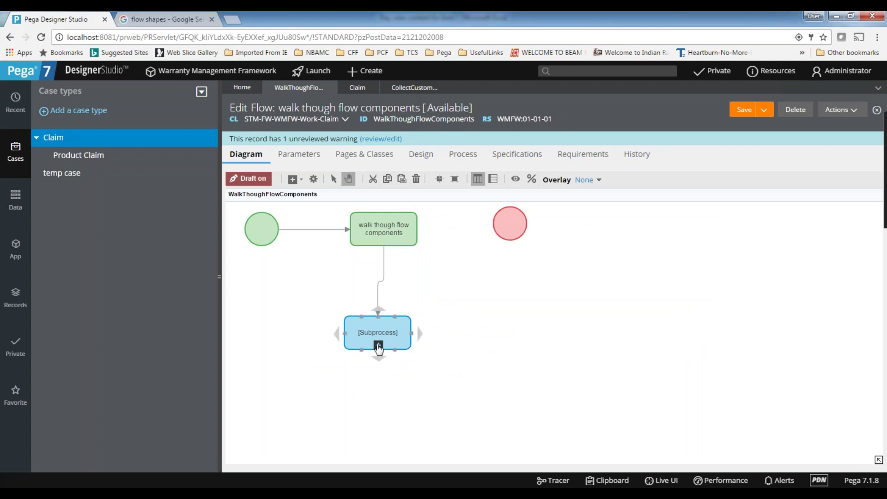
{"action": "left_click", "coordinate": [379, 291]}
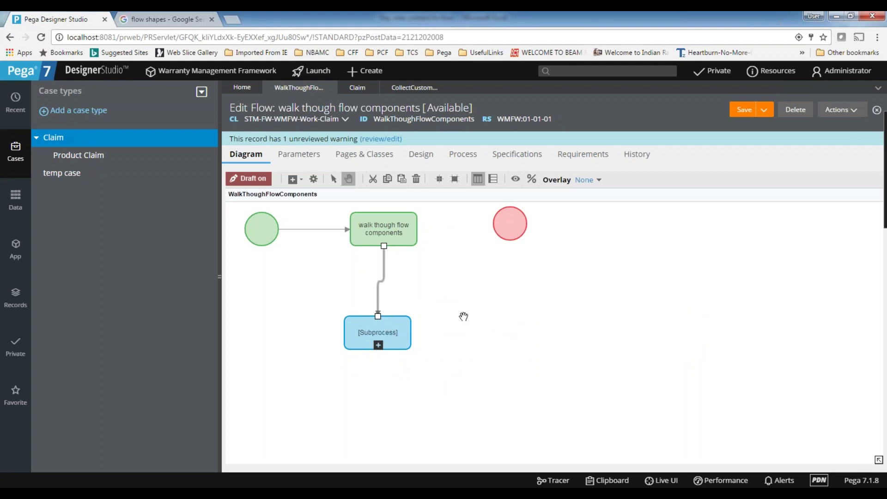
Step: Move the end shape level with the subprocess and draw a connector from the subprocess to it
{"action": "left_click", "coordinate": [515, 220]}
{"action": "left_click_drag", "start_coordinate": [515, 219], "coordinate": [560, 338]}
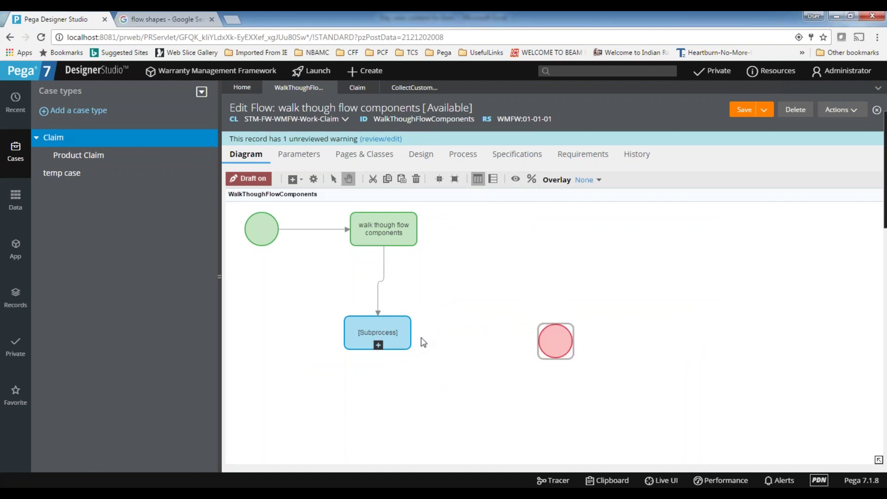
{"action": "mouse_move", "coordinate": [421, 337]}
{"action": "left_click_drag", "start_coordinate": [424, 341], "coordinate": [555, 341]}
{"action": "left_click", "coordinate": [447, 362]}
Step: Expand the subprocess to view its embedded flow, return to WalkThoughFlowComponents, and inspect the connectors into and out of the subprocess
{"action": "left_click", "coordinate": [378, 346]}
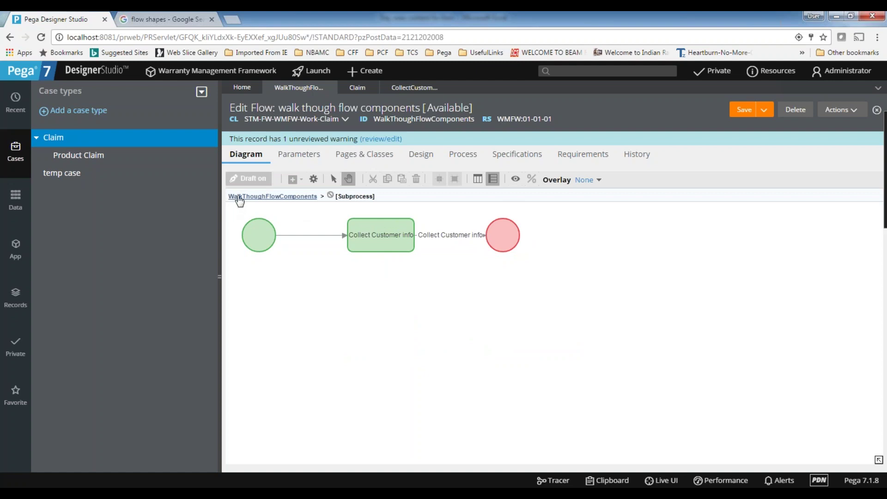
{"action": "left_click", "coordinate": [277, 197]}
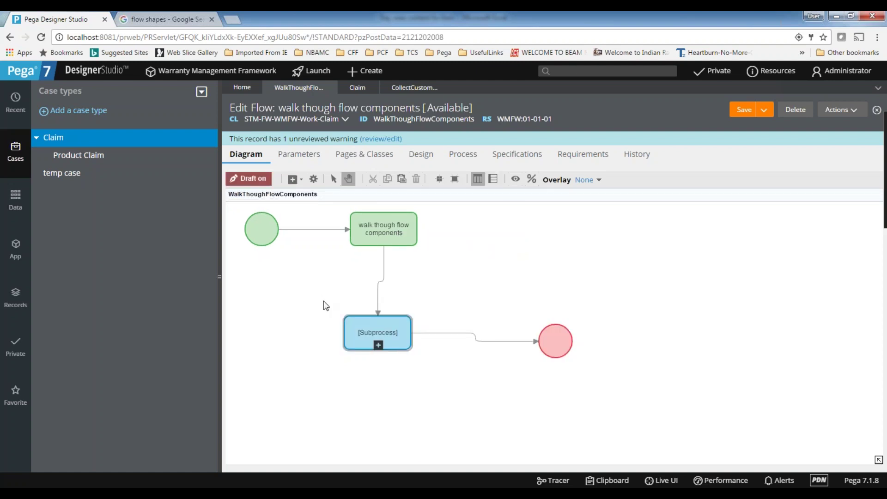
{"action": "left_click", "coordinate": [379, 296]}
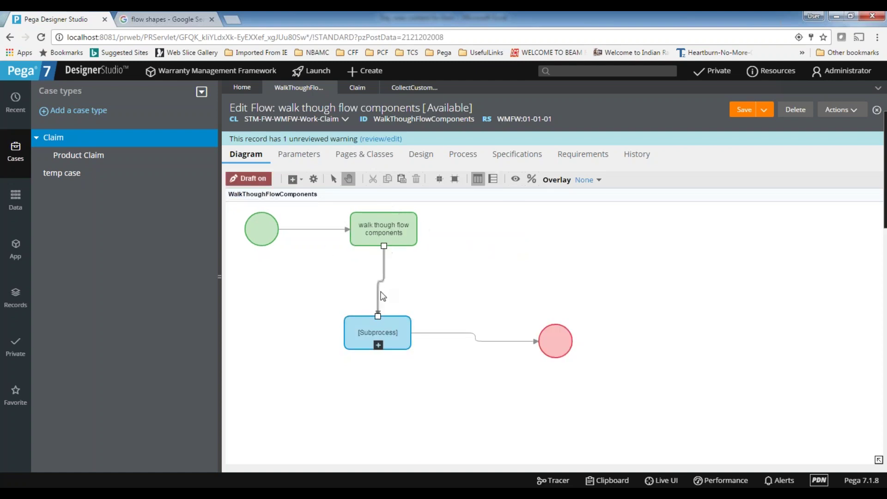
{"action": "left_click", "coordinate": [480, 342]}
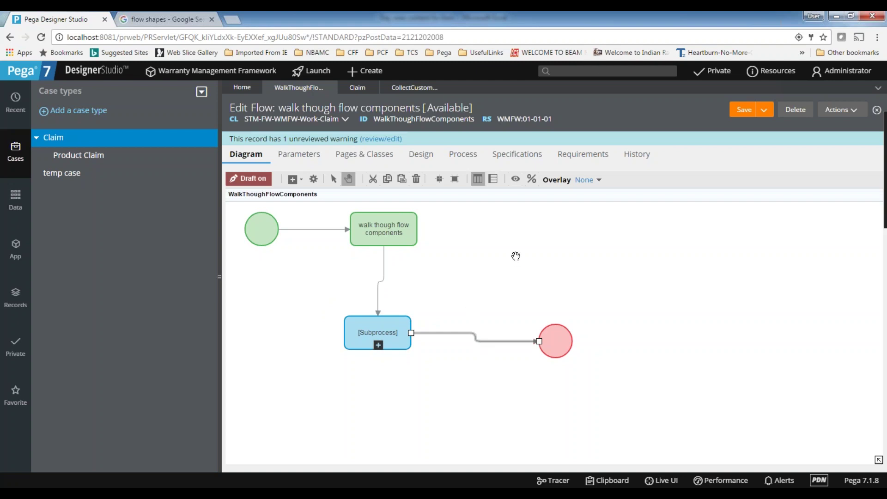
Step: Save the flow and enable the Spinoff flow option in the subprocess's properties
{"action": "left_click", "coordinate": [740, 116]}
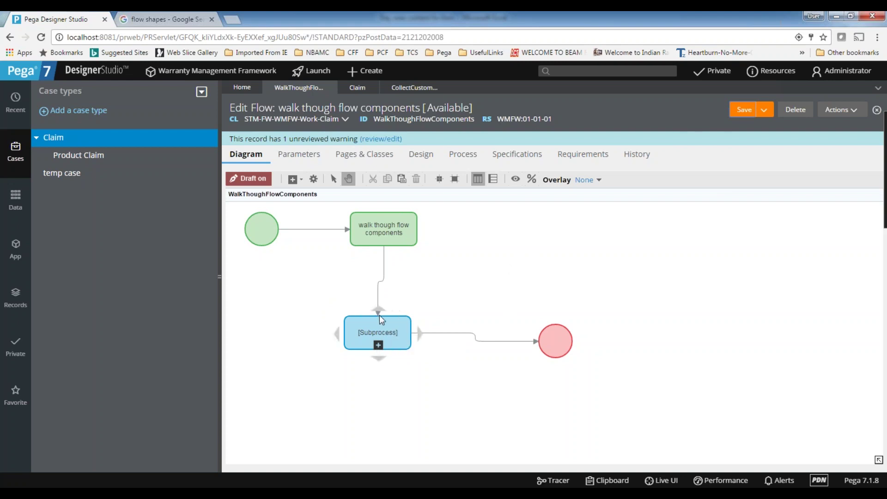
{"action": "double_click", "coordinate": [375, 334]}
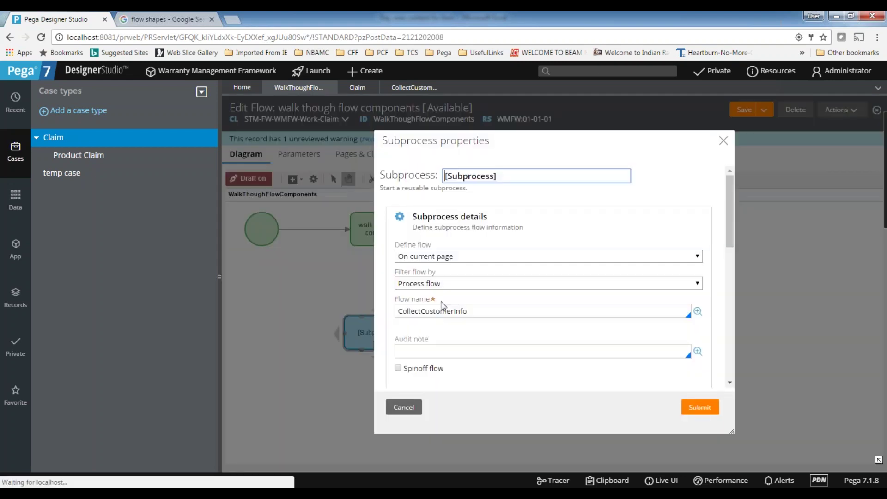
{"action": "scroll", "coordinate": [406, 386], "scroll_direction": "down", "scroll_amount": 3}
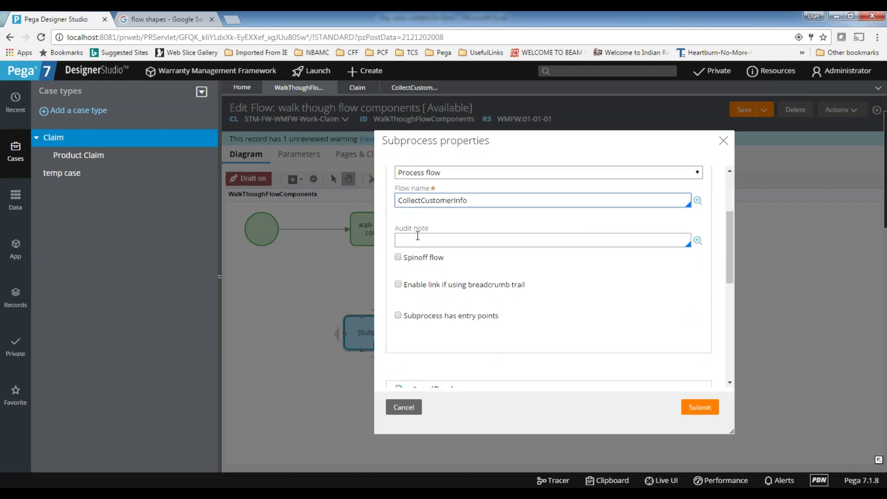
{"action": "left_click", "coordinate": [398, 258]}
{"action": "left_click", "coordinate": [700, 407]}
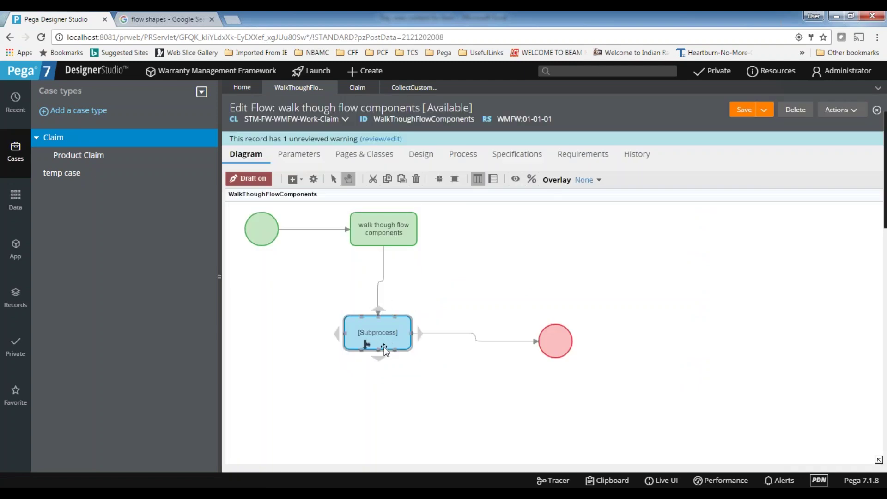
{"action": "left_click", "coordinate": [366, 342]}
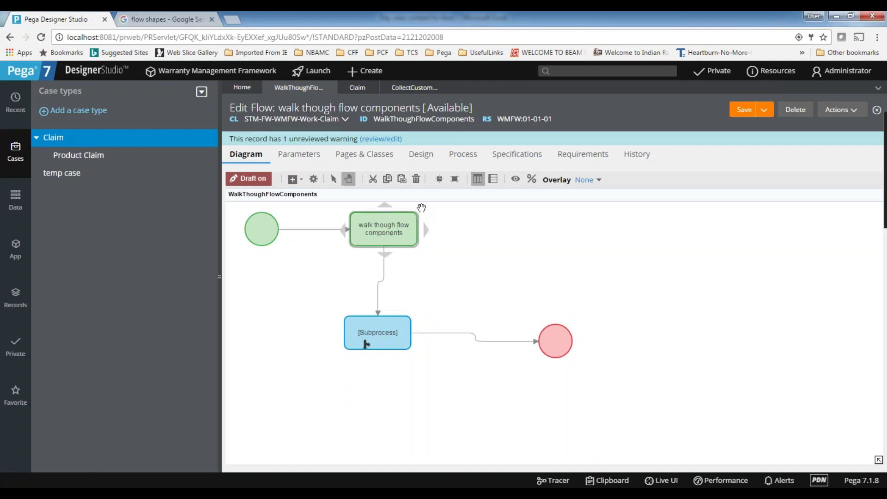
{"action": "left_click", "coordinate": [379, 327]}
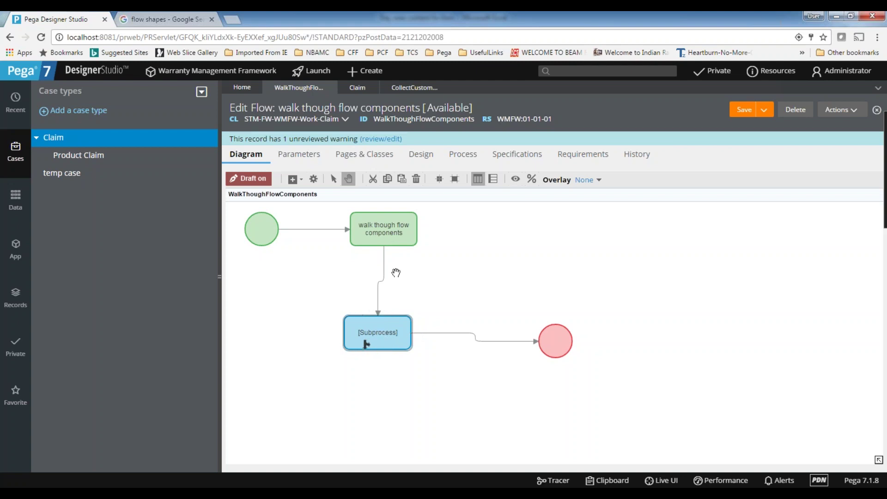
{"action": "left_click", "coordinate": [379, 305]}
{"action": "left_click", "coordinate": [461, 305]}
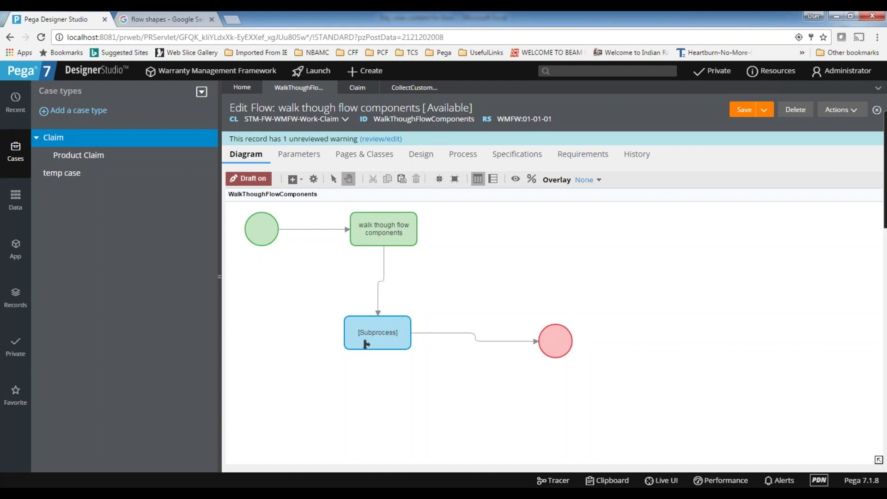
{"action": "left_click", "coordinate": [406, 326]}
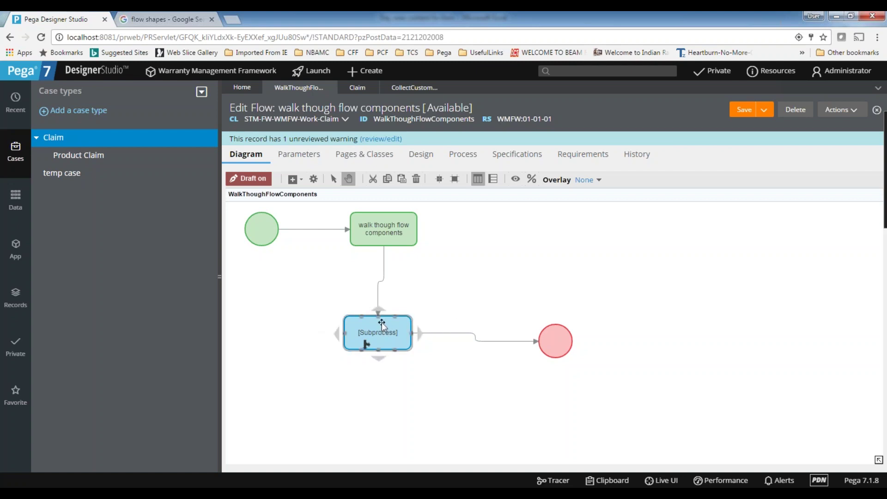
{"action": "left_click", "coordinate": [382, 341]}
{"action": "left_click", "coordinate": [502, 308]}
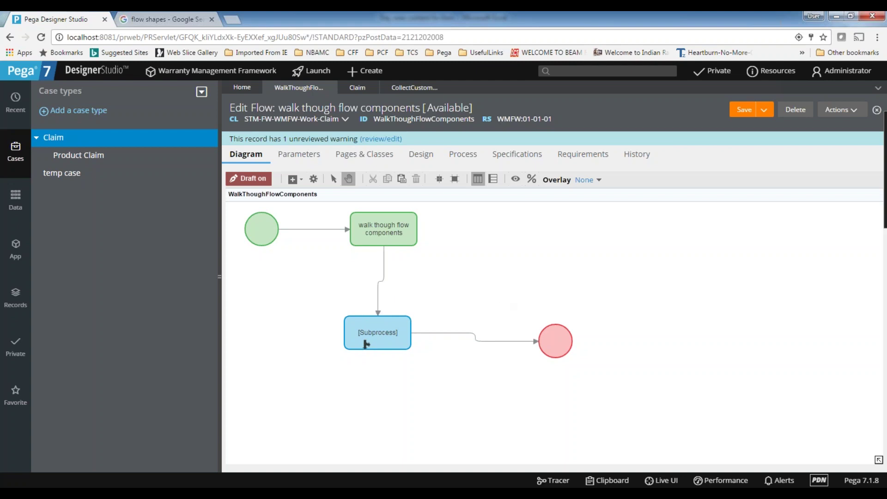
{"action": "left_click", "coordinate": [400, 331]}
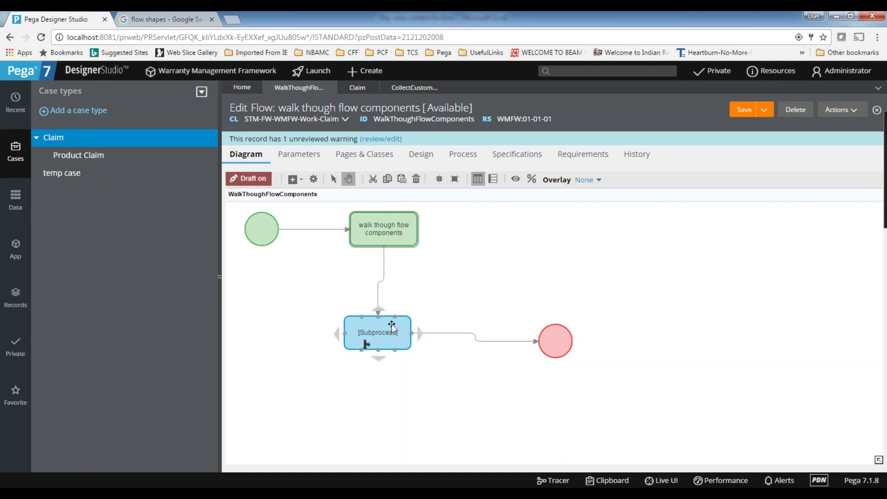
{"action": "left_click", "coordinate": [376, 281]}
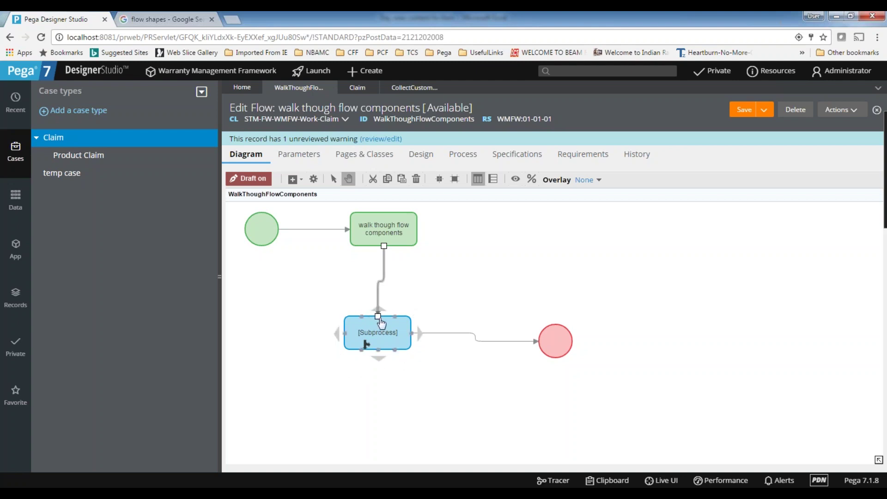
{"action": "left_click", "coordinate": [470, 342]}
{"action": "left_click", "coordinate": [365, 339]}
{"action": "left_click", "coordinate": [497, 341]}
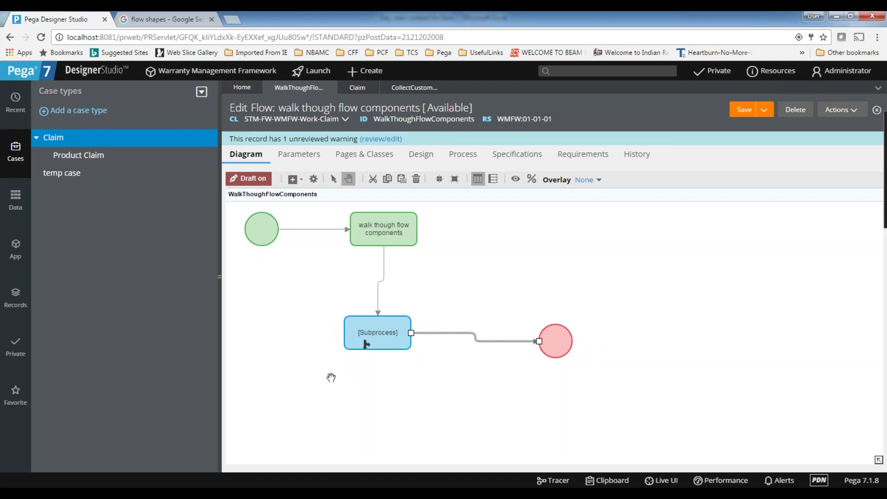
{"action": "left_click", "coordinate": [382, 328]}
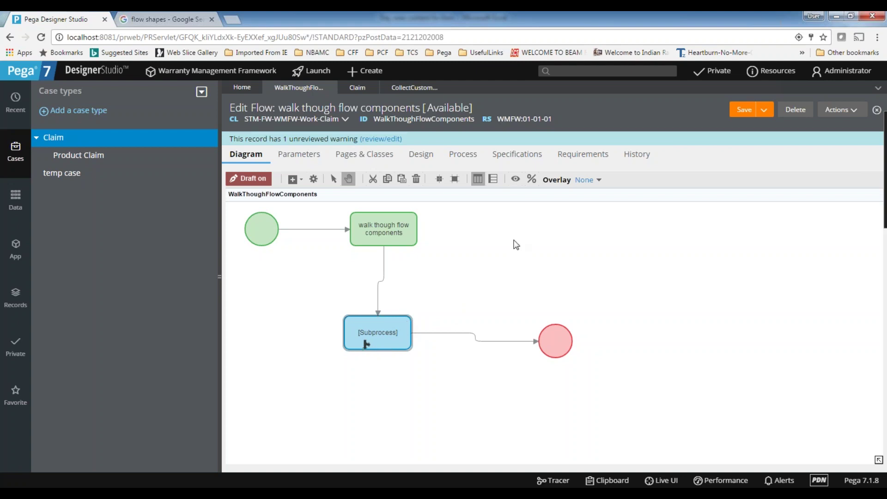
{"action": "left_click", "coordinate": [500, 278]}
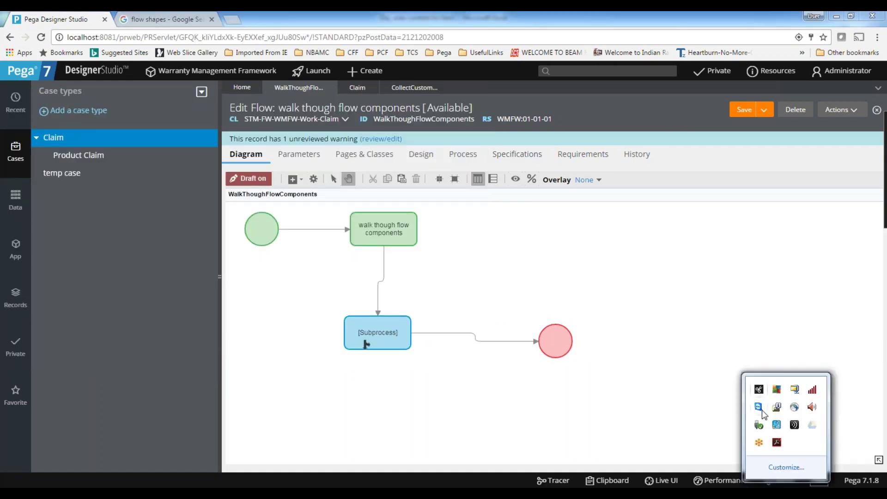
{"action": "left_click", "coordinate": [758, 389]}
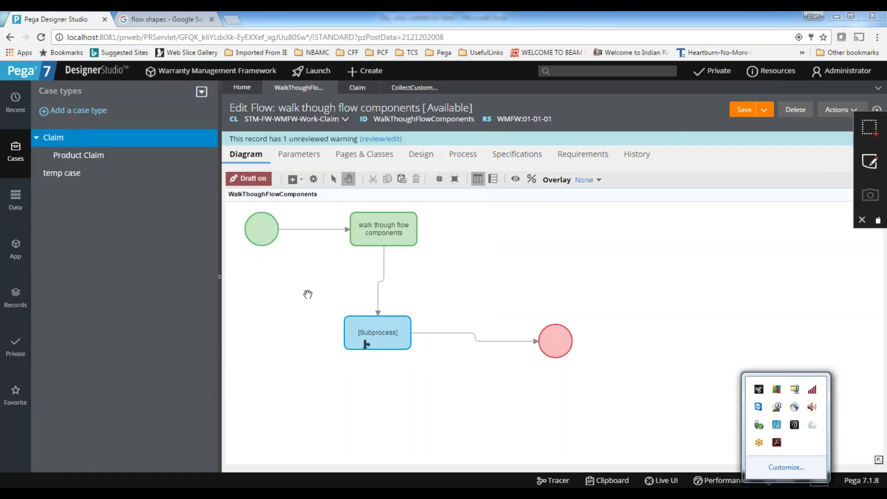
{"action": "left_click", "coordinate": [870, 127]}
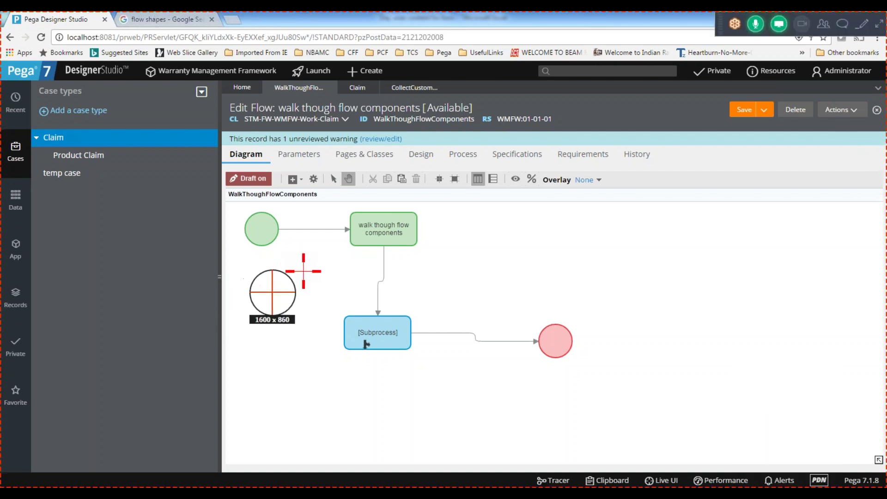
{"action": "left_click_drag", "start_coordinate": [301, 263], "coordinate": [523, 361]}
{"action": "left_click", "coordinate": [476, 95]}
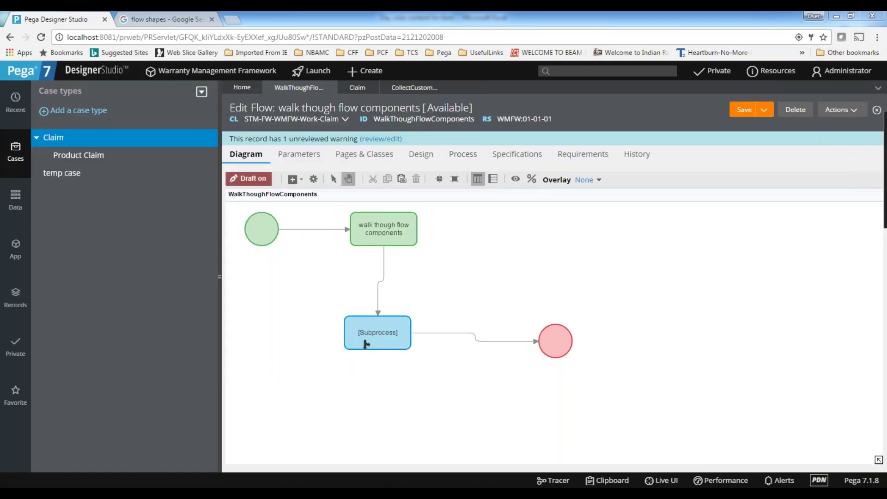
Step: Capture a screen snip of the Subprocess shape with the adjoining parts of its incoming and outgoing connectors
{"action": "left_click", "coordinate": [786, 493]}
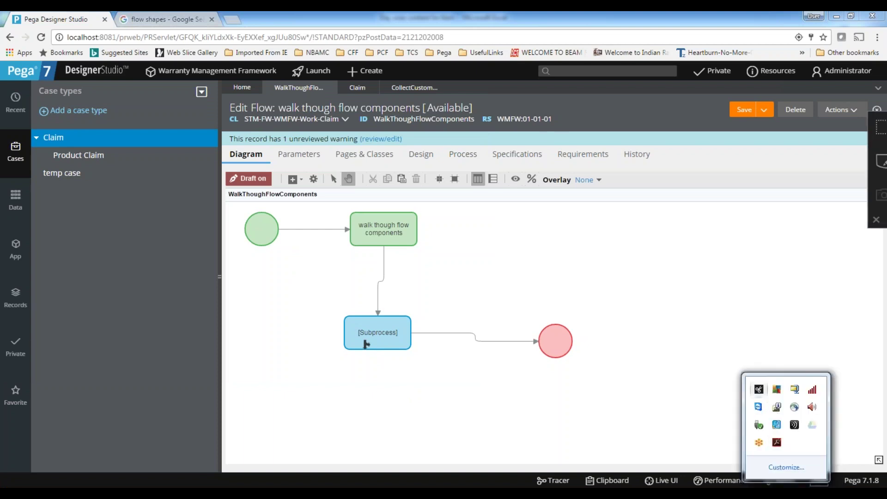
{"action": "left_click", "coordinate": [874, 126]}
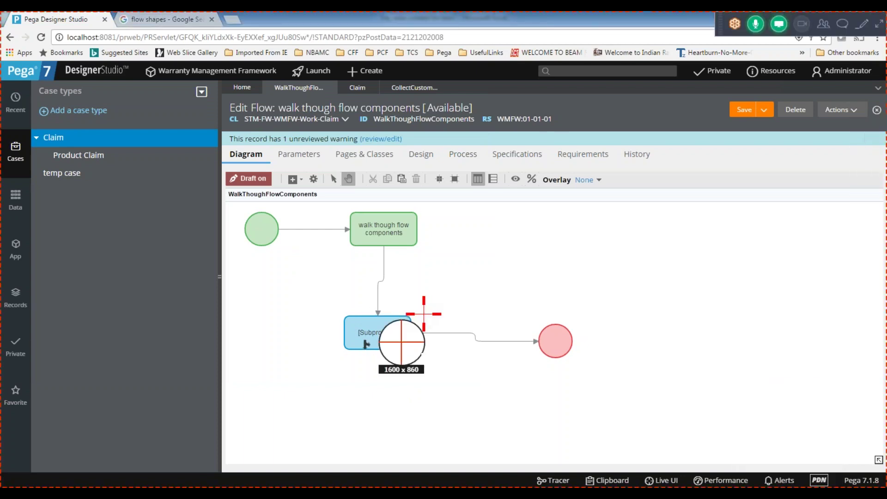
{"action": "left_click_drag", "start_coordinate": [324, 308], "coordinate": [464, 356]}
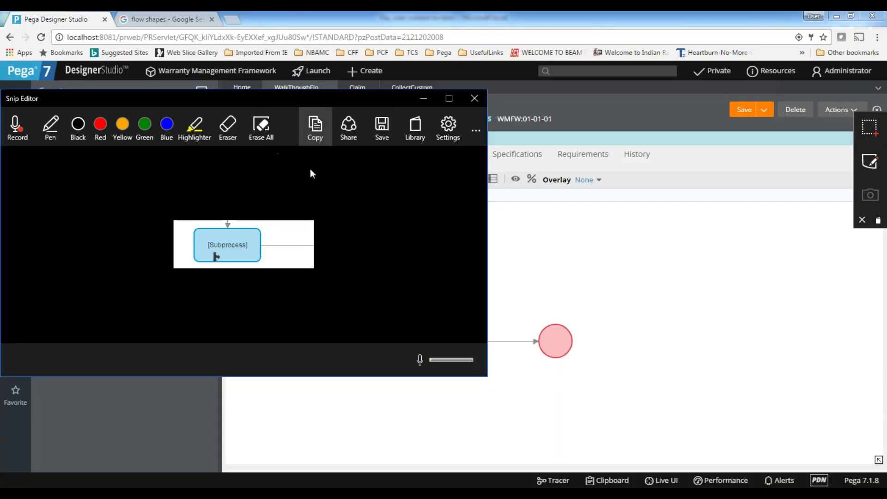
{"action": "left_click", "coordinate": [423, 98]}
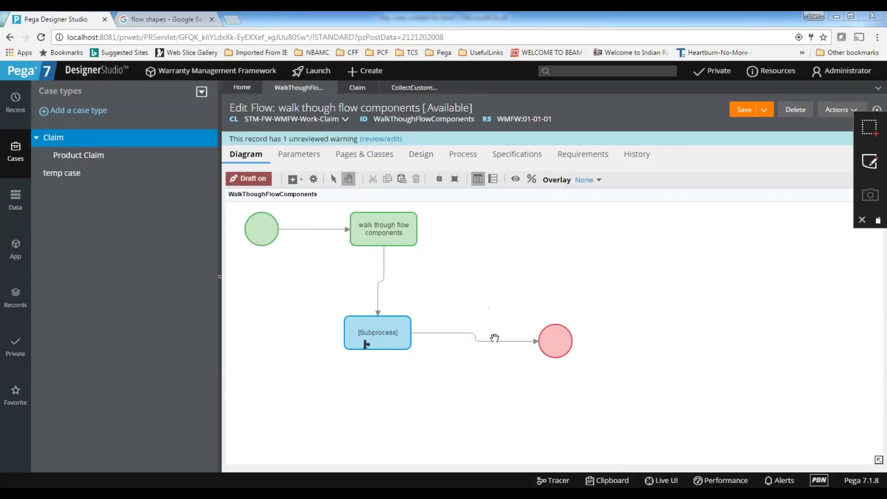
{"action": "double_click", "coordinate": [495, 338]}
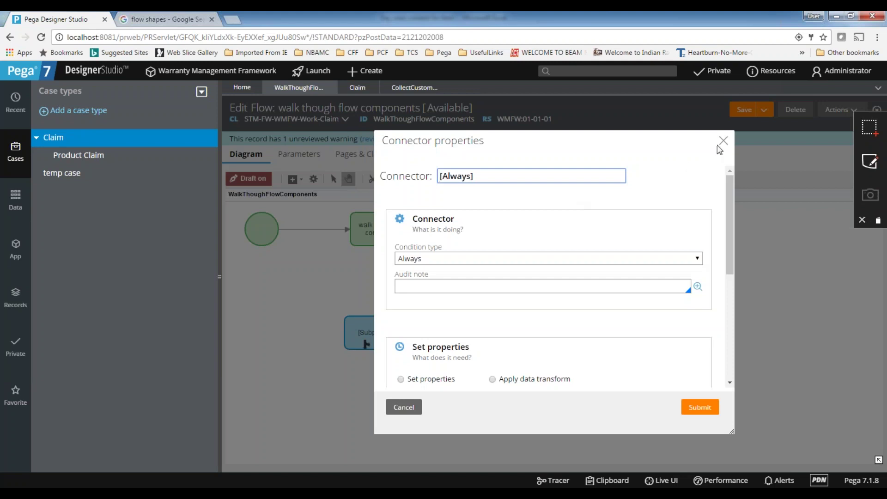
{"action": "left_click", "coordinate": [723, 141]}
Step: Switch to the Excel workbook and paste the Subprocess snip at cell E40 of sheet D8
{"action": "key", "text": "alt+Tab"}
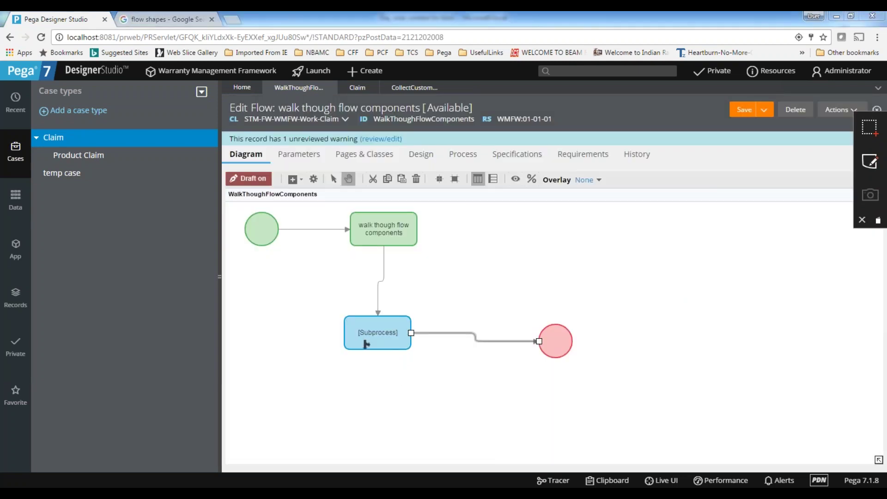
{"action": "left_click", "coordinate": [472, 425]}
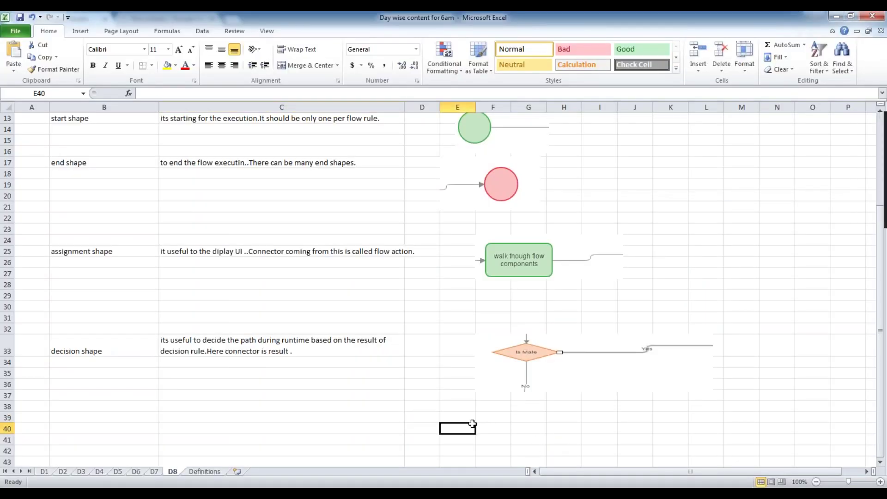
{"action": "key", "text": "ctrl+v"}
Step: Label the pasted shape "sub process" in cell B41
{"action": "left_click", "coordinate": [102, 429]}
{"action": "left_click", "coordinate": [92, 438]}
{"action": "type", "text": "sub proces"}
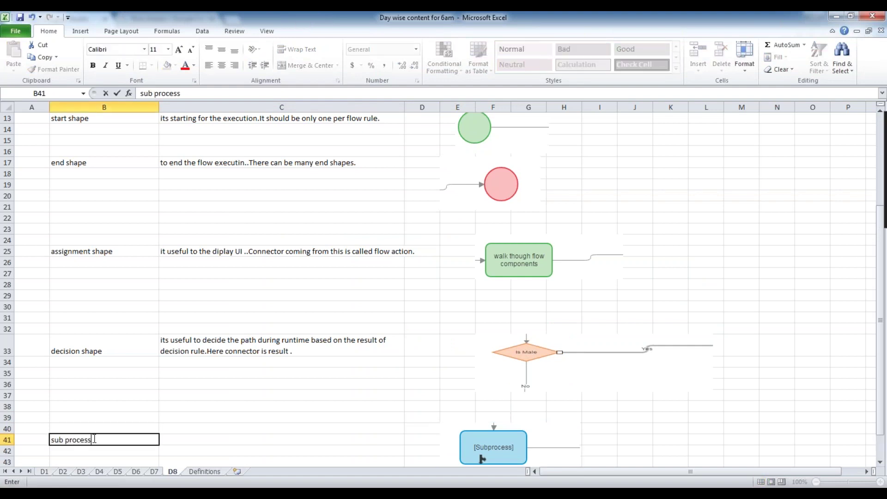
{"action": "type", "text": "s"}
Step: Enter in C41: "to call other flow rule..by default main process will wait until subprocess completion.if you need parallel execution ,enable spint off."
{"action": "scroll", "coordinate": [94, 439], "scroll_direction": "down", "scroll_amount": 3}
{"action": "left_click", "coordinate": [199, 345]}
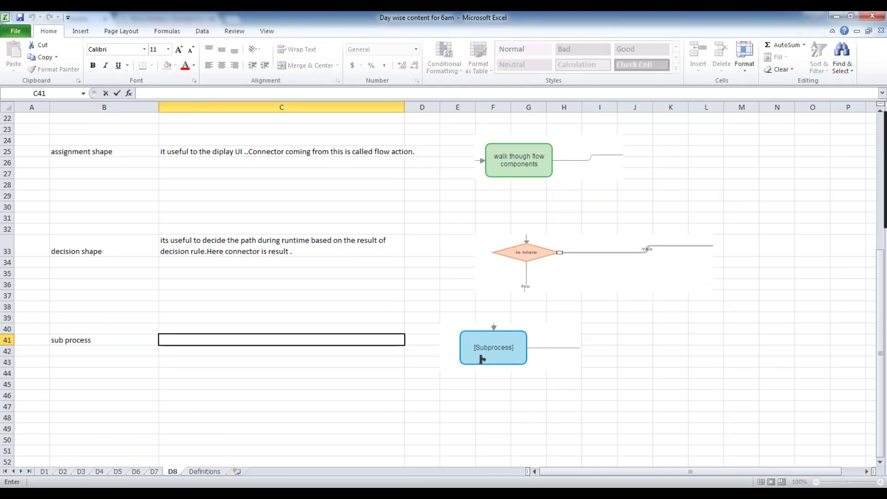
{"action": "type", "text": "to call other f"}
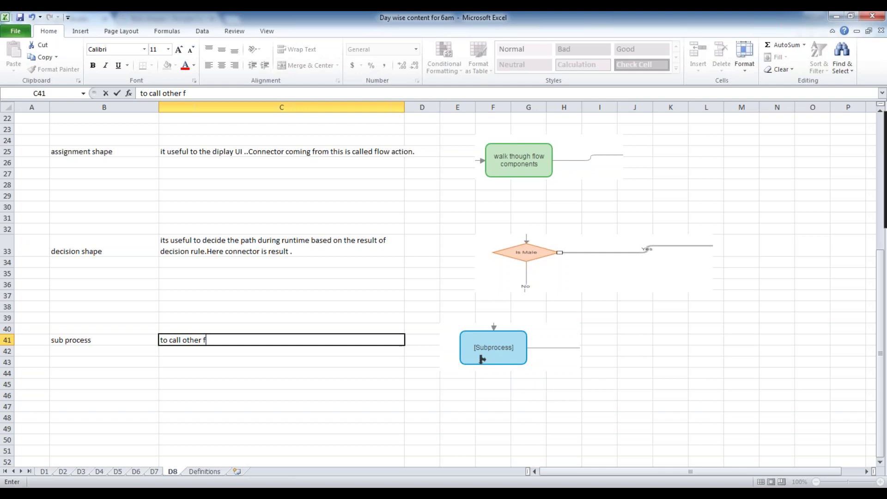
{"action": "type", "text": "low rule..be"}
{"action": "key", "text": "BackSpace"}
{"action": "key", "text": "BackSpace"}
{"action": "type", "text": "b"}
{"action": "key", "text": "BackSpace"}
{"action": "type", "text": "by default main"}
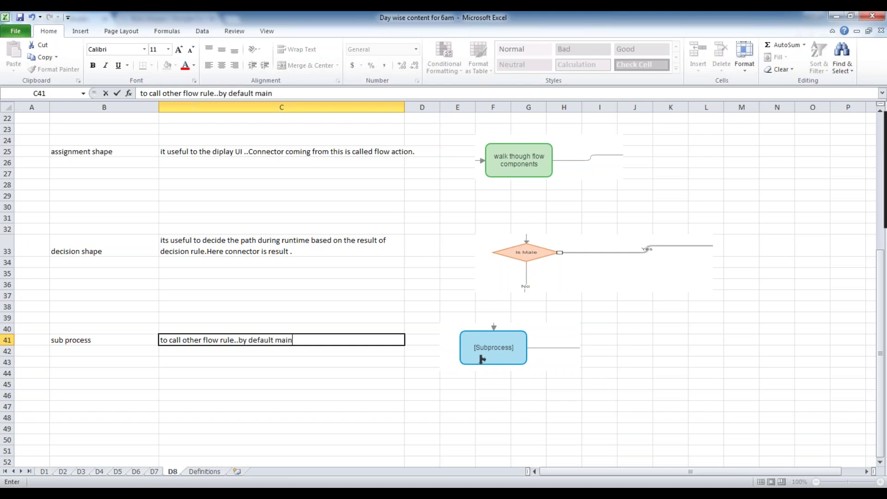
{"action": "type", "text": " process will wi"}
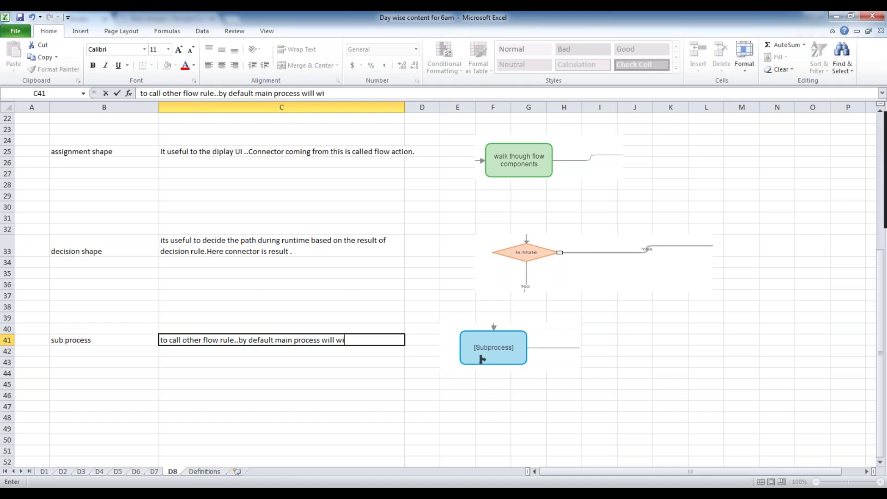
{"action": "key", "text": "BackSpace"}
{"action": "type", "text": "ait until subprocess"}
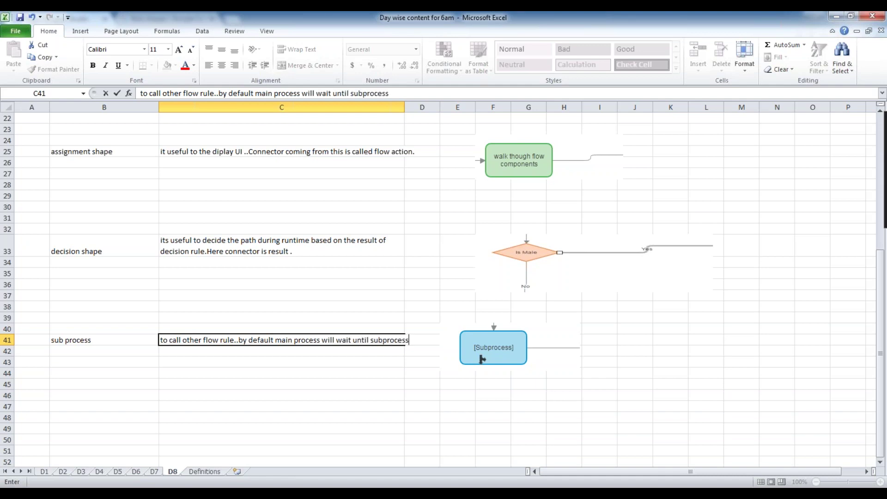
{"action": "type", "text": " completion.if you need"}
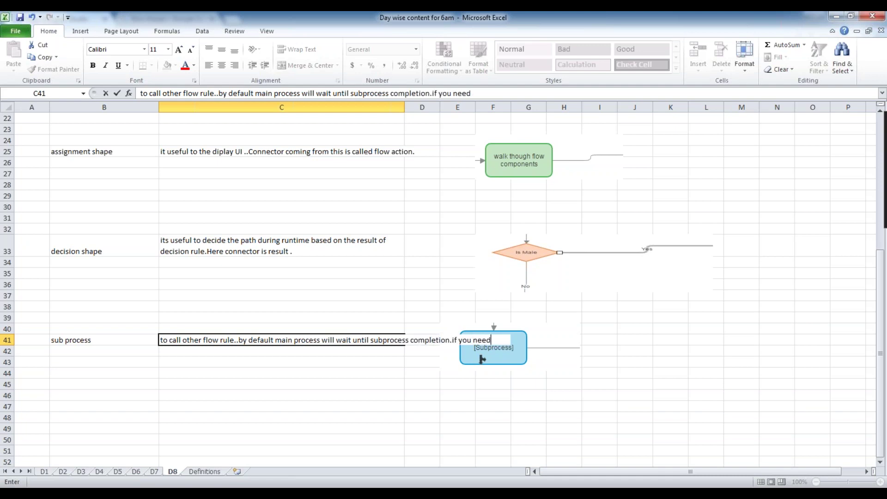
{"action": "type", "text": " parallexl exectui"}
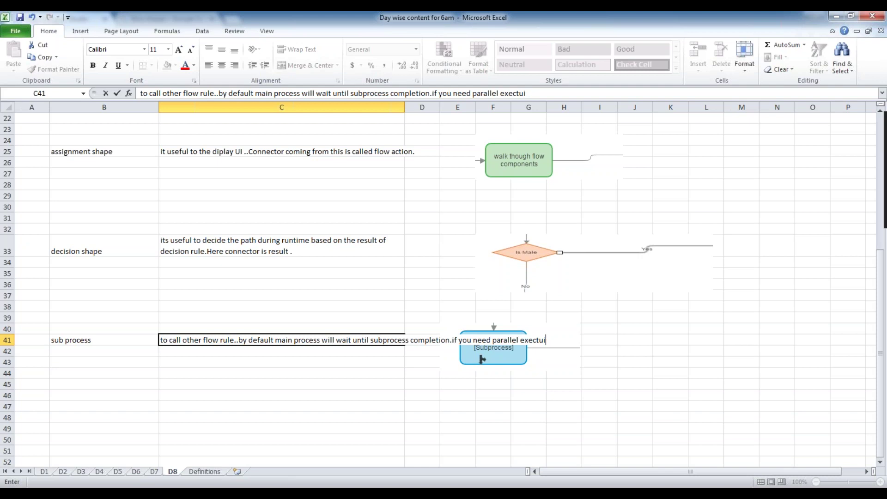
{"action": "key", "text": "BackSpace"}
{"action": "key", "text": "BackSpace"}
{"action": "type", "text": "ution ,enable spint off."}
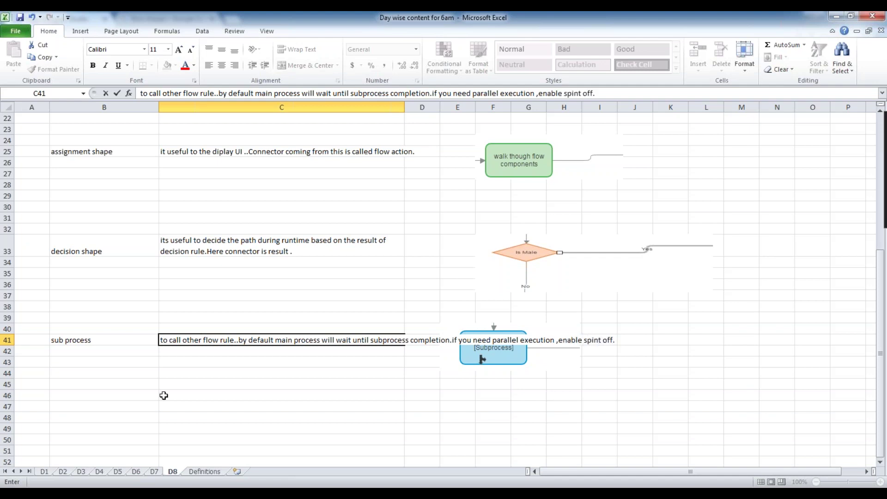
{"action": "left_click", "coordinate": [286, 420]}
Step: Wrap the text of the sub process description in cell C41
{"action": "left_click", "coordinate": [342, 336]}
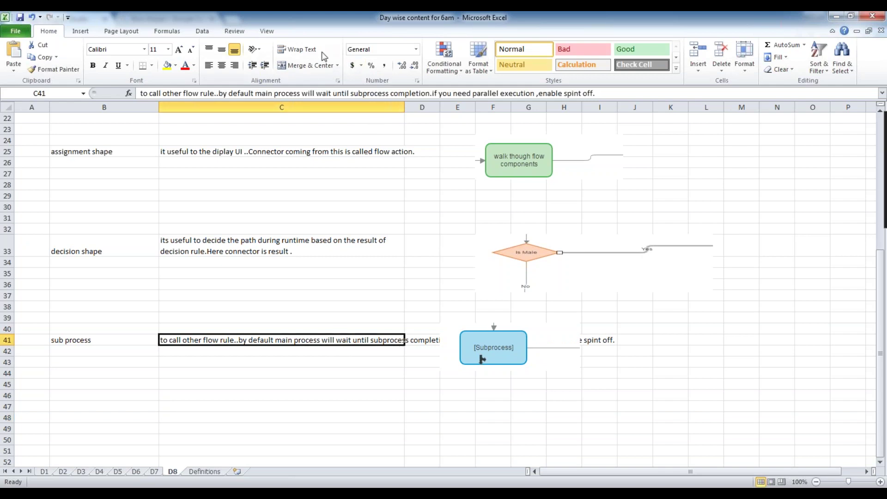
{"action": "left_click", "coordinate": [296, 49]}
{"action": "left_click", "coordinate": [343, 416]}
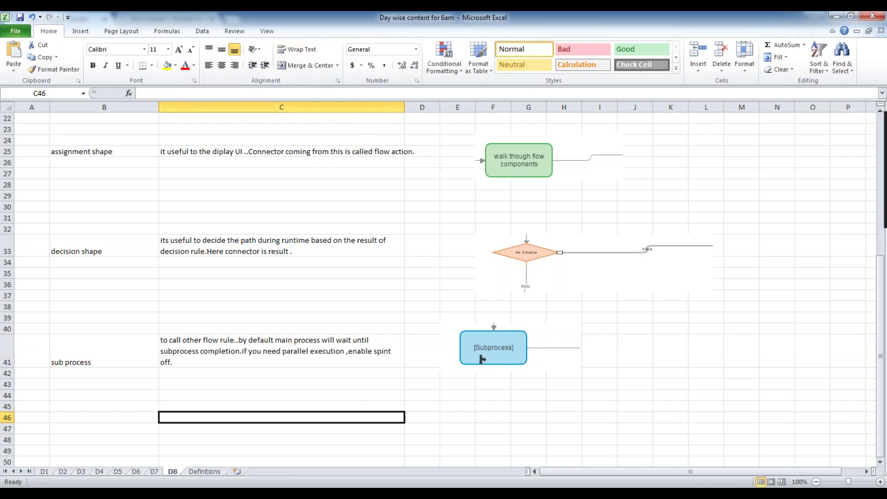
Step: Switch back to Pega Designer Studio and add a Utility shape to the WalkThoughFlowComponents diagram
{"action": "key", "text": "alt+Tab"}
{"action": "right_click", "coordinate": [466, 267]}
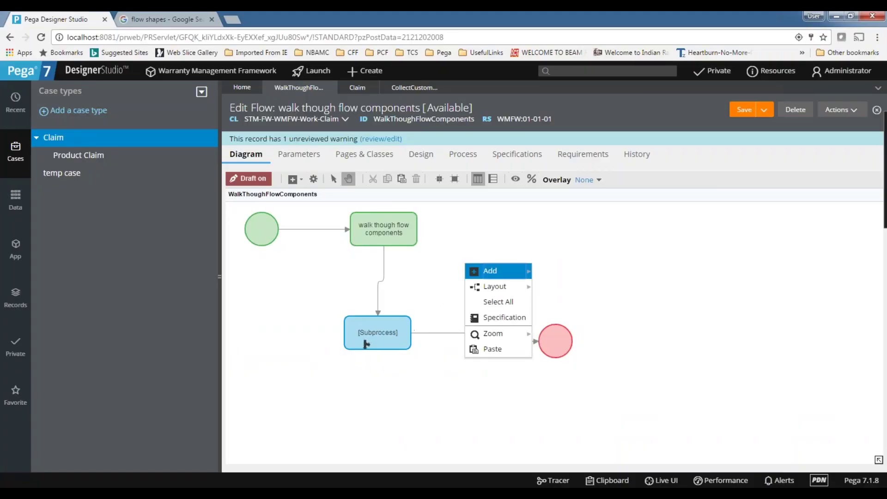
{"action": "mouse_move", "coordinate": [490, 271]}
{"action": "left_click", "coordinate": [590, 326]}
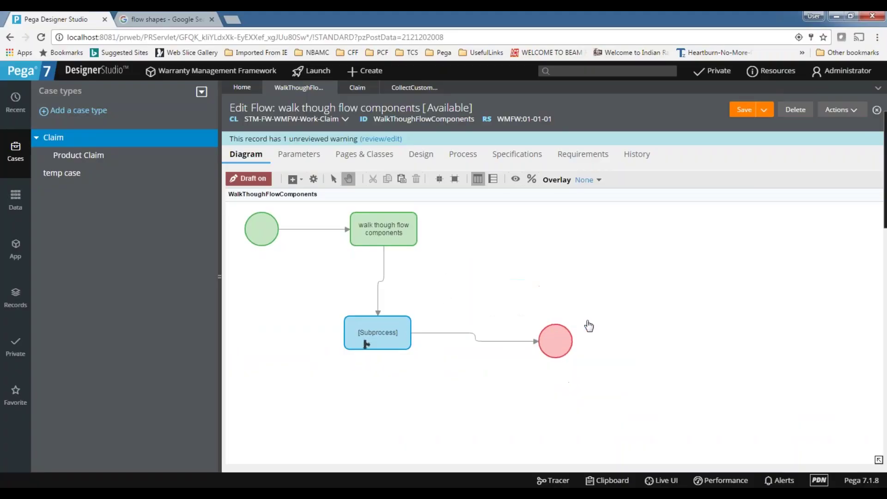
{"action": "left_click_drag", "start_coordinate": [302, 314], "coordinate": [573, 284]}
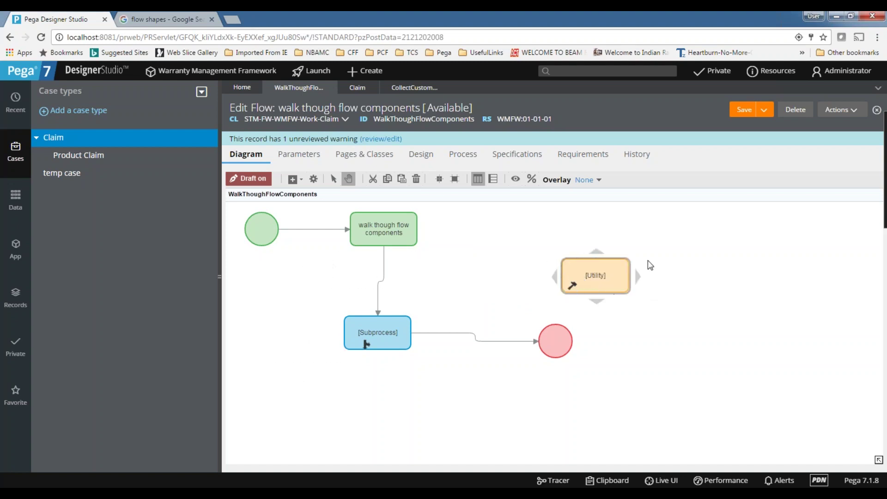
Step: Position the Utility shape directly above the end shape and reconnect the Subprocess's outgoing connector to it
{"action": "left_click_drag", "start_coordinate": [606, 268], "coordinate": [546, 243]}
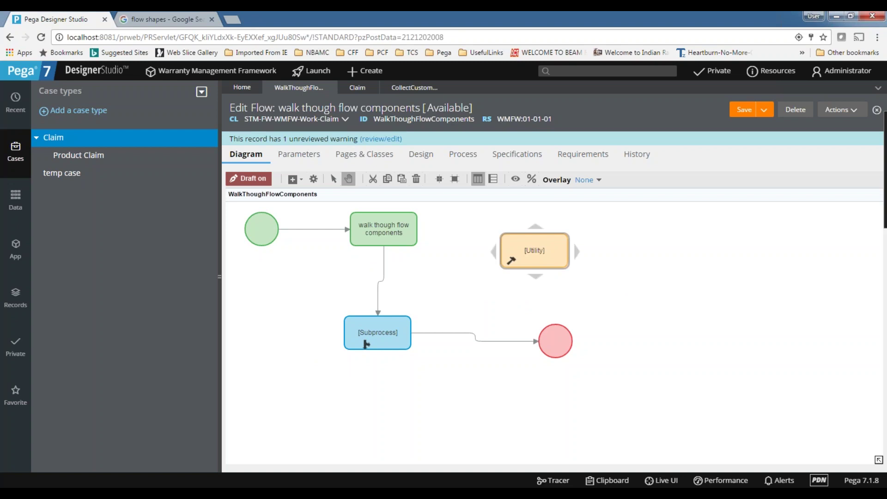
{"action": "left_click_drag", "start_coordinate": [535, 250], "coordinate": [632, 276]}
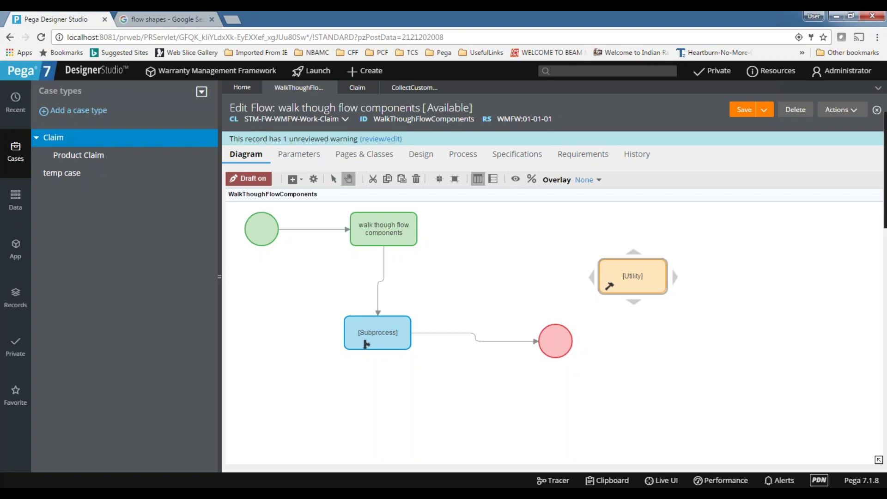
{"action": "left_click_drag", "start_coordinate": [645, 269], "coordinate": [565, 257]}
{"action": "left_click", "coordinate": [532, 342]}
{"action": "left_click_drag", "start_coordinate": [539, 342], "coordinate": [526, 262]}
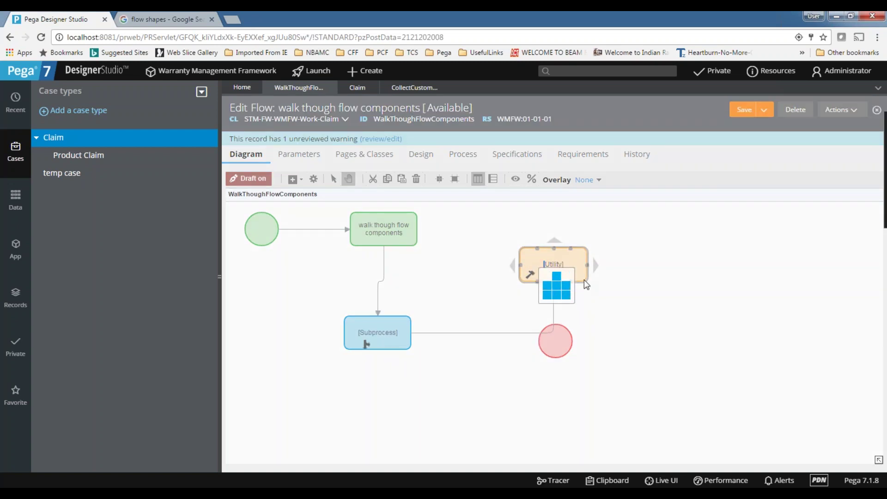
Step: Examine the Utility shape's properties, including its name and automation rule, and close them without changes
{"action": "double_click", "coordinate": [578, 275]}
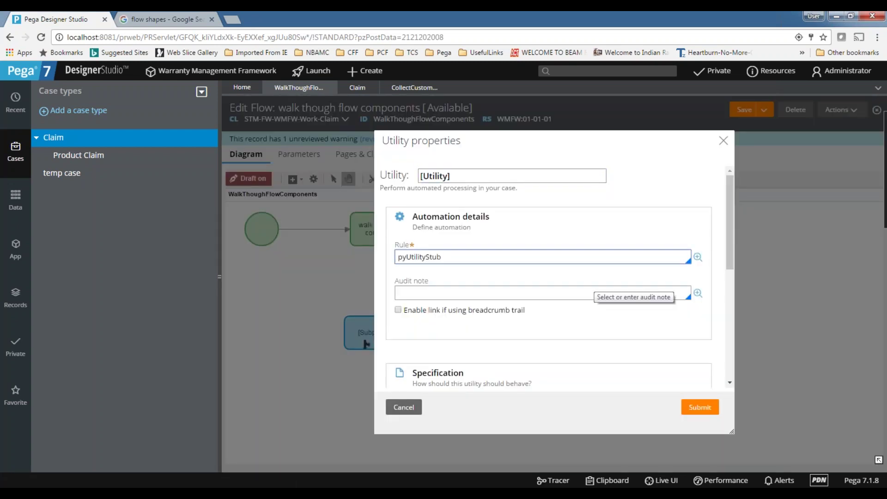
{"action": "double_click", "coordinate": [464, 252]}
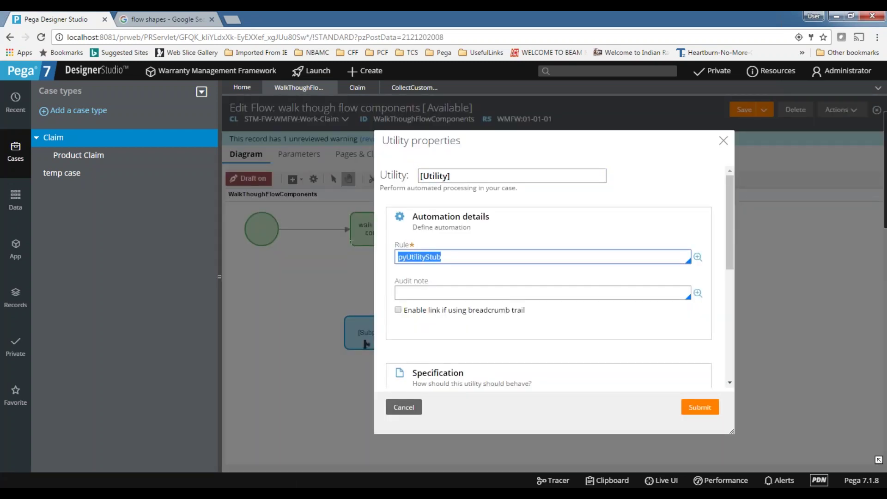
{"action": "triple_click", "coordinate": [481, 174]}
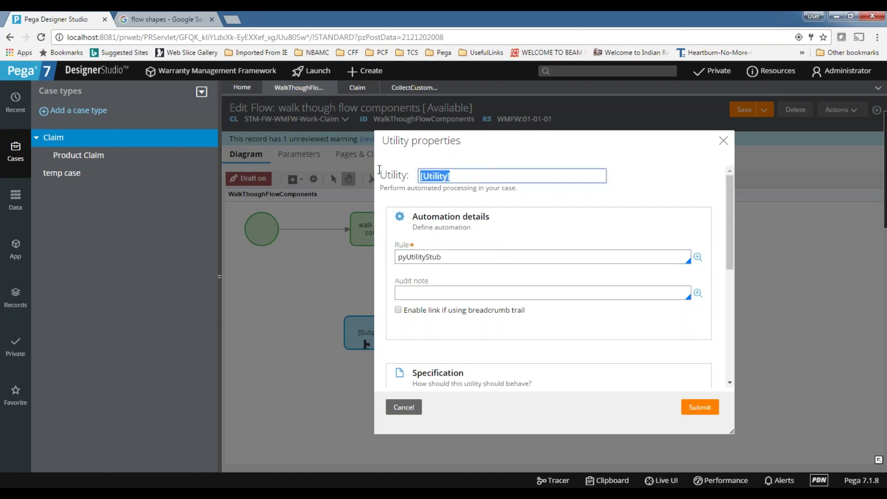
{"action": "left_click", "coordinate": [724, 148]}
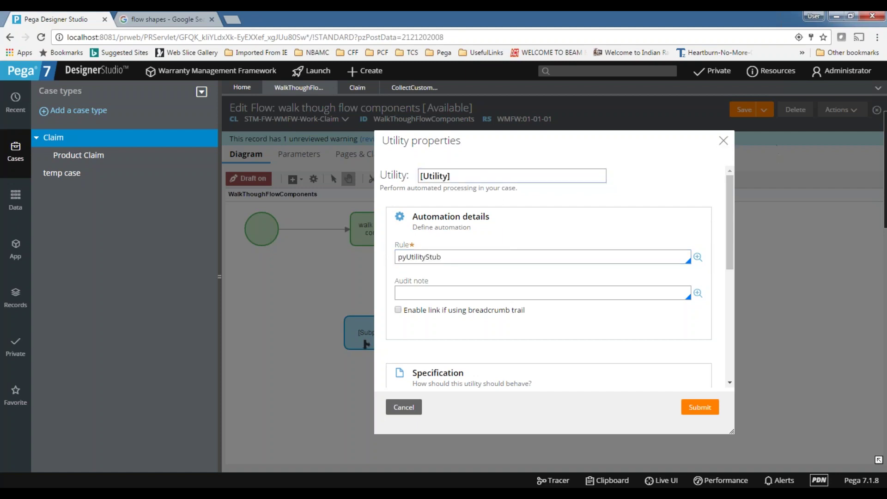
{"action": "left_click", "coordinate": [720, 142]}
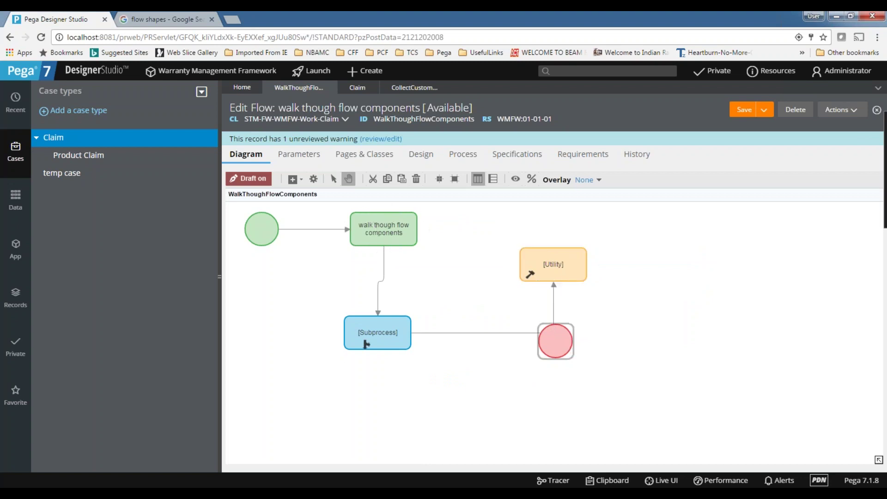
Step: Move the end shape well to the right of the Utility shape and connect the Utility's outgoing connector to it
{"action": "left_click_drag", "start_coordinate": [570, 343], "coordinate": [753, 321]}
{"action": "left_click_drag", "start_coordinate": [589, 264], "coordinate": [736, 321]}
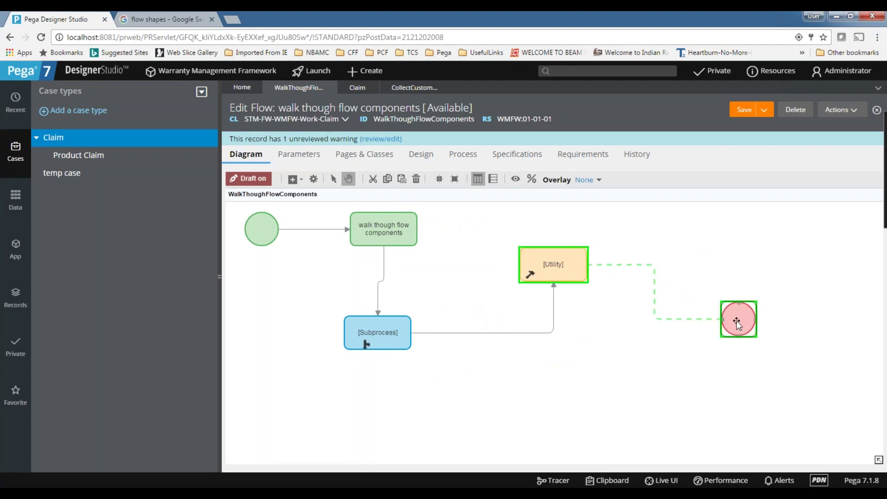
Step: Capture a snip of the Utility shape in the flow diagram
{"action": "mouse_move", "coordinate": [564, 273]}
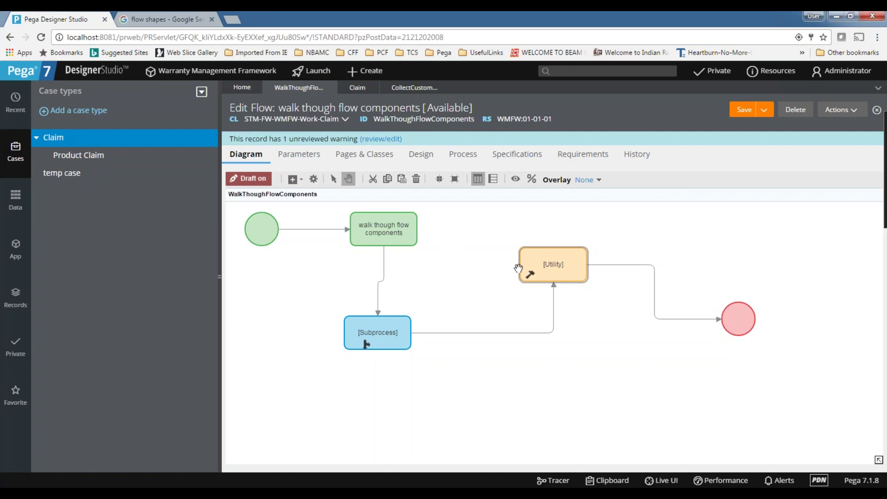
{"action": "left_click", "coordinate": [786, 494]}
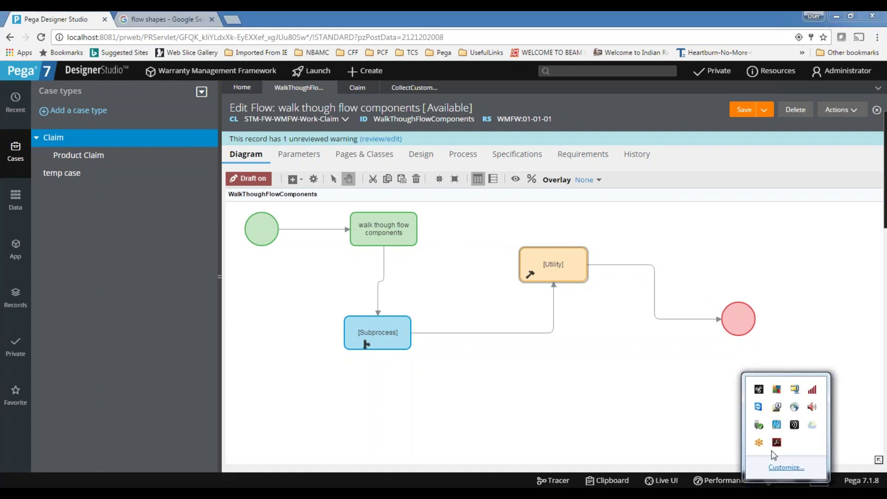
{"action": "left_click", "coordinate": [759, 390]}
{"action": "left_click", "coordinate": [758, 390]}
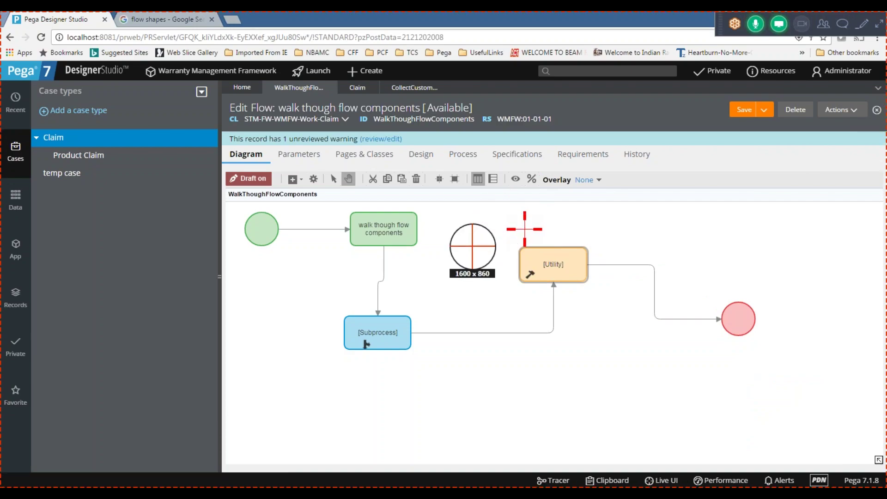
{"action": "left_click_drag", "start_coordinate": [497, 215], "coordinate": [608, 297]}
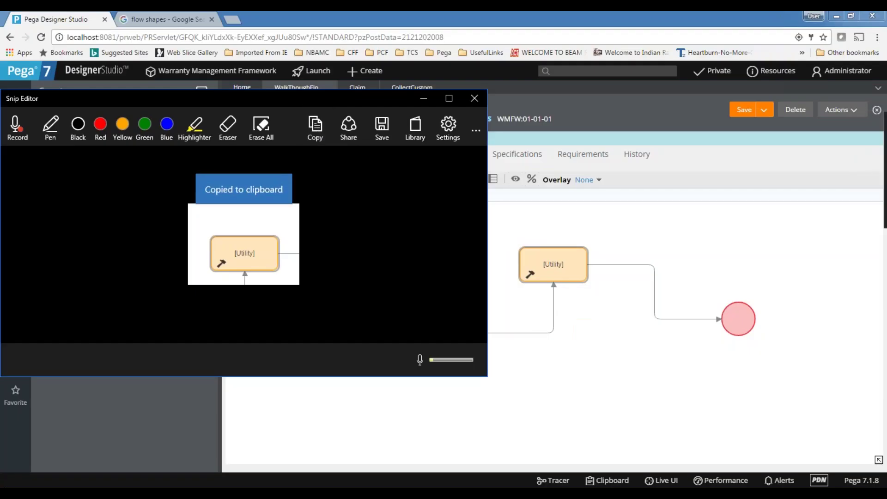
Step: Switch to the Excel workbook and enter the shape name "Utility" in B47
{"action": "key", "text": "alt+Tab"}
{"action": "left_click", "coordinate": [63, 428]}
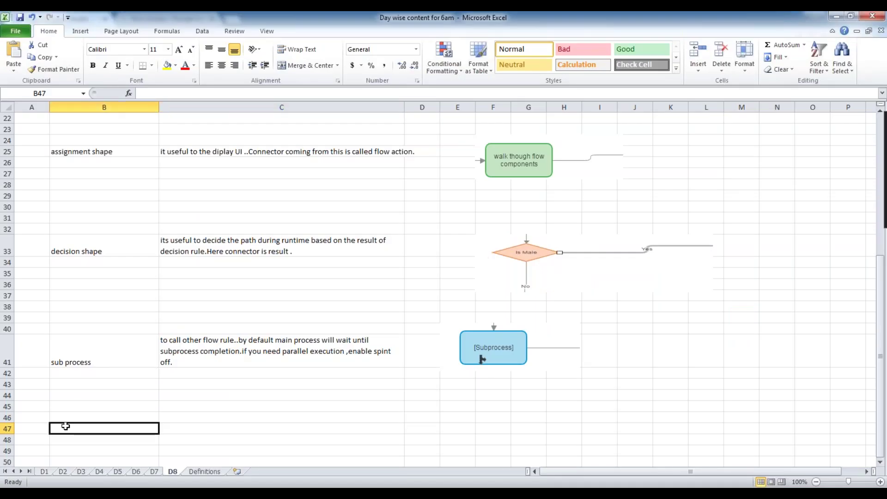
{"action": "type", "text": "Utility"}
{"action": "key", "text": "Tab"}
Step: Paste the Utility shape picture and position it beside row 47, below the Subprocess picture
{"action": "key", "text": "Tab"}
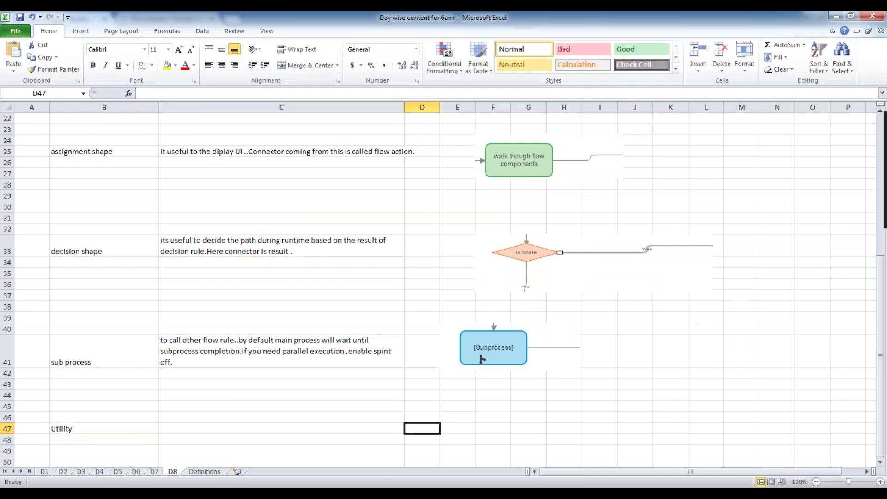
{"action": "key", "text": "ctrl+v"}
{"action": "scroll", "coordinate": [190, 444], "scroll_direction": "down", "scroll_amount": 1}
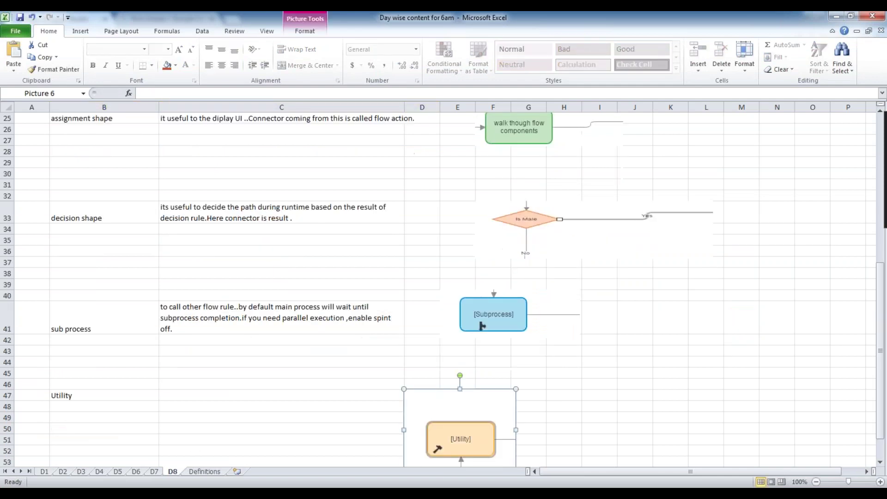
{"action": "left_click_drag", "start_coordinate": [527, 392], "coordinate": [617, 348]}
Step: Enter the Utility description in C47: "to call utility activities."
{"action": "left_click", "coordinate": [186, 396]}
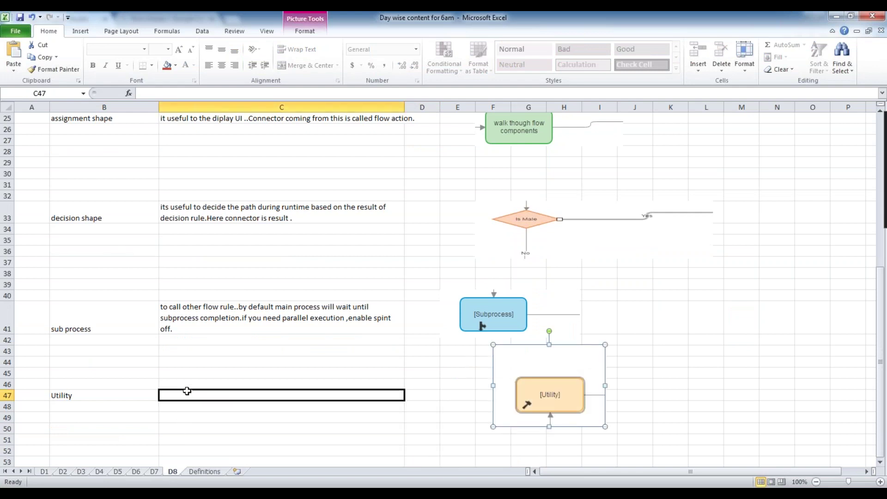
{"action": "type", "text": "to call uti"}
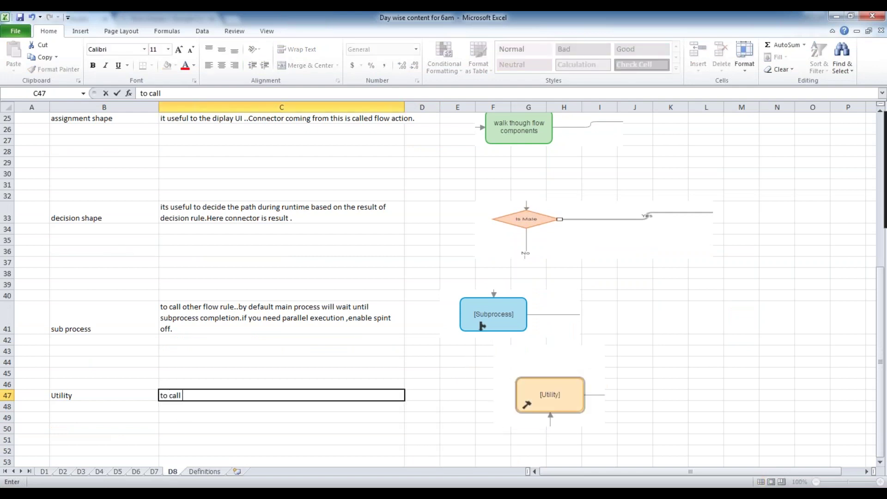
{"action": "key", "text": "BackSpace"}
{"action": "key", "text": "BackSpace"}
{"action": "type", "text": "tility act"}
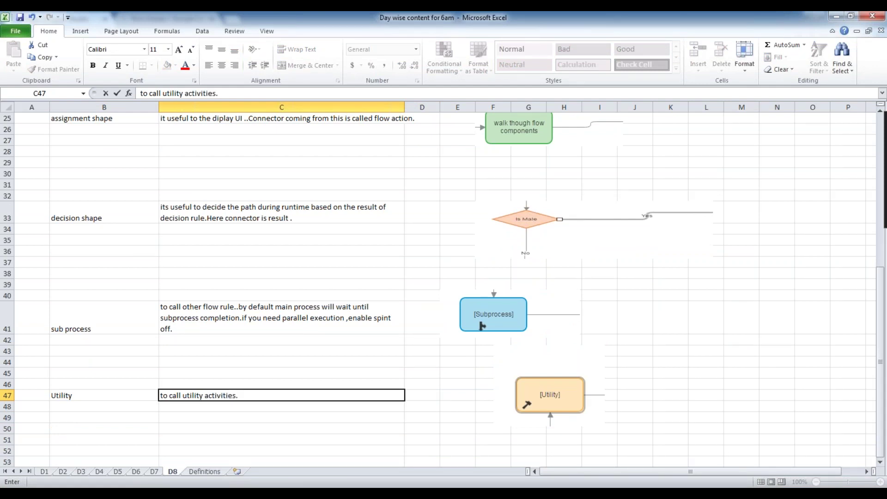
{"action": "type", "text": "ivities."}
{"action": "key", "text": "ctrl+Return"}
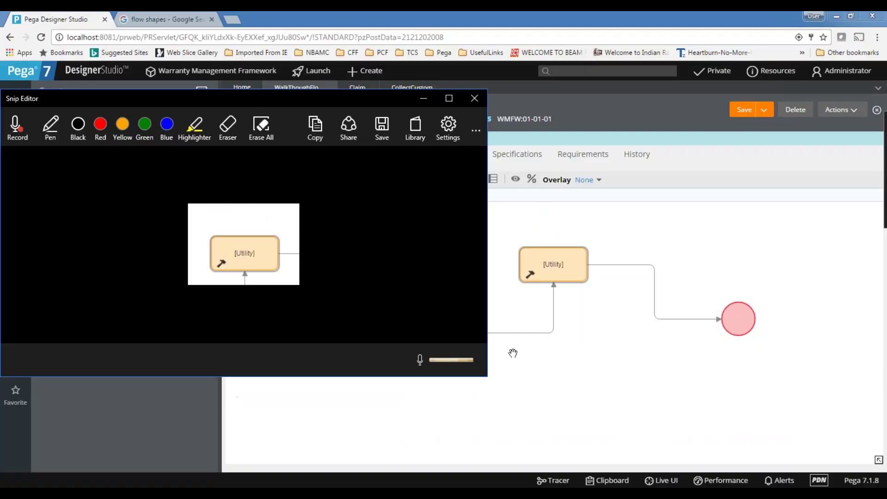
Step: Close the Snip Editor over Pega Designer Studio and look through the Smart Shapes available for the flow diagram
{"action": "left_click", "coordinate": [471, 96]}
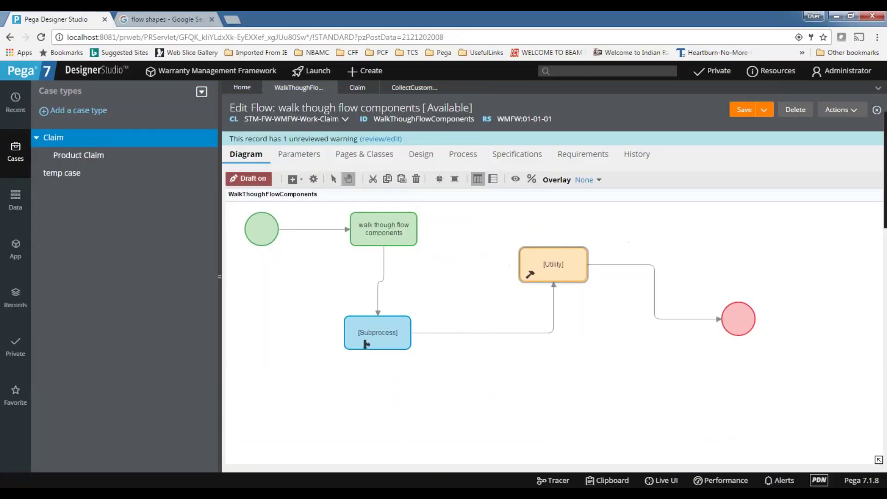
{"action": "left_click_drag", "start_coordinate": [622, 238], "coordinate": [484, 247]}
{"action": "right_click", "coordinate": [527, 250]}
{"action": "mouse_move", "coordinate": [543, 257]}
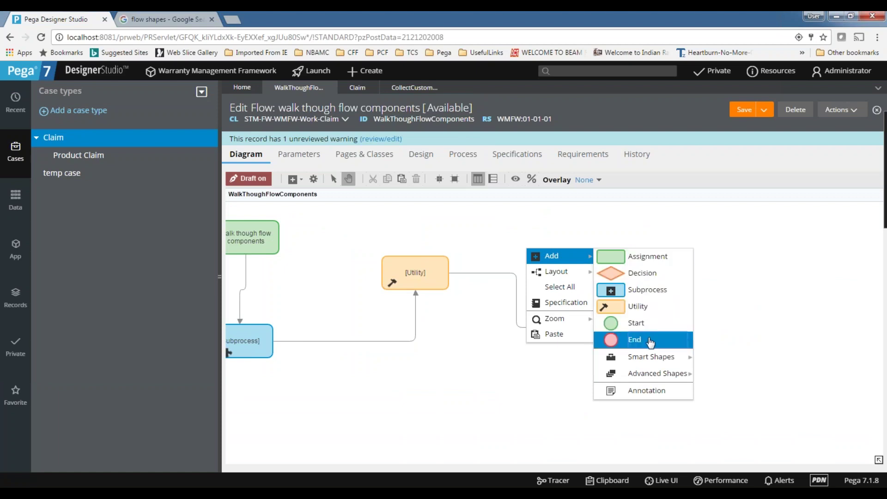
{"action": "mouse_move", "coordinate": [654, 357]}
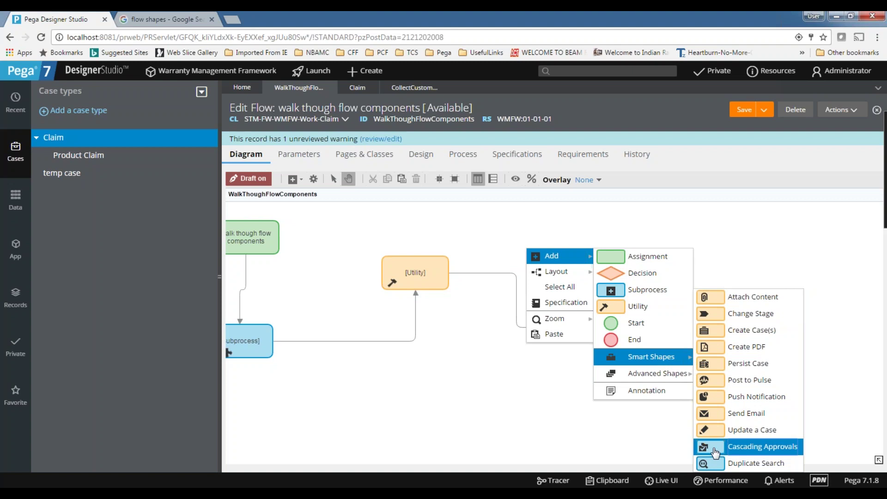
{"action": "left_click", "coordinate": [301, 423]}
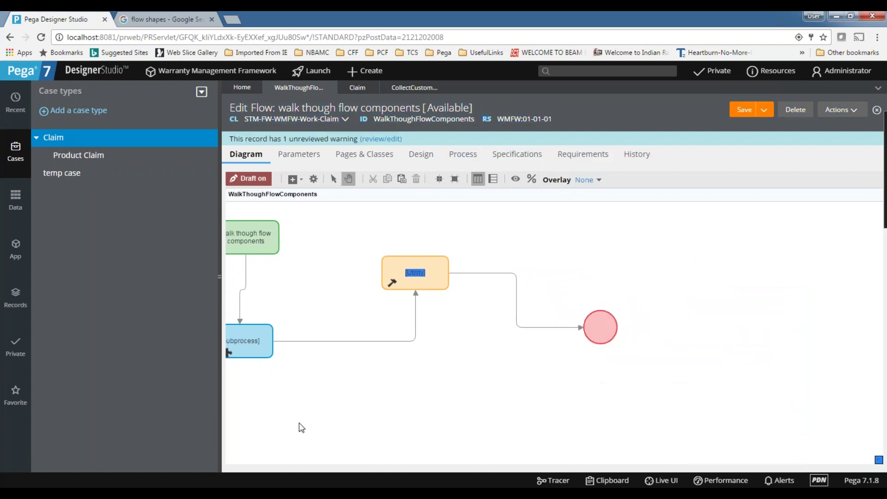
Step: Add a Send Email smart shape to the diagram and move it below the Subprocess shape
{"action": "right_click", "coordinate": [401, 407]}
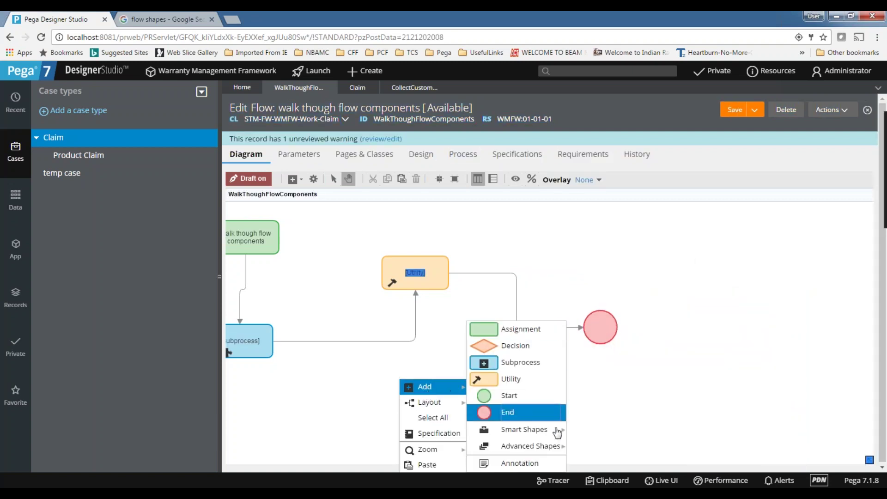
{"action": "left_click", "coordinate": [588, 422]}
{"action": "left_click_drag", "start_coordinate": [433, 418], "coordinate": [235, 430]}
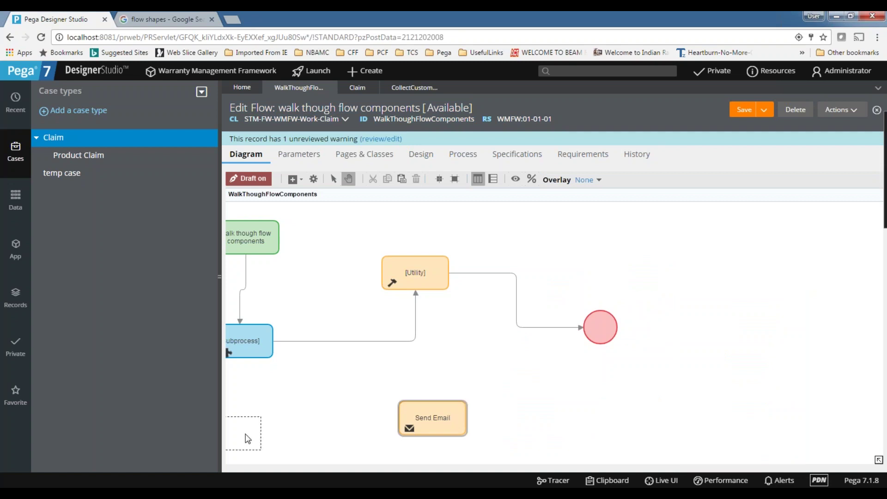
Step: Add a Cascading Approvals smart shape and place it beside the Send Email shape
{"action": "right_click", "coordinate": [411, 380]}
{"action": "mouse_move", "coordinate": [428, 391]}
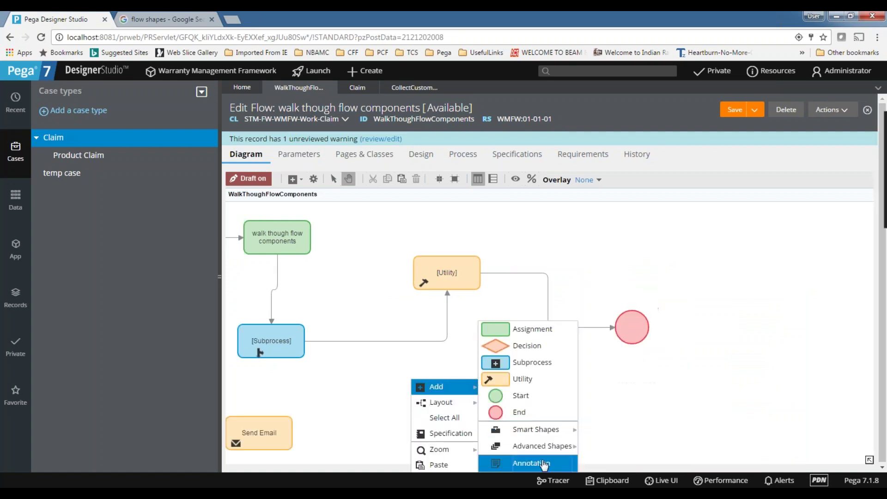
{"action": "mouse_move", "coordinate": [536, 430]}
{"action": "left_click", "coordinate": [642, 447]}
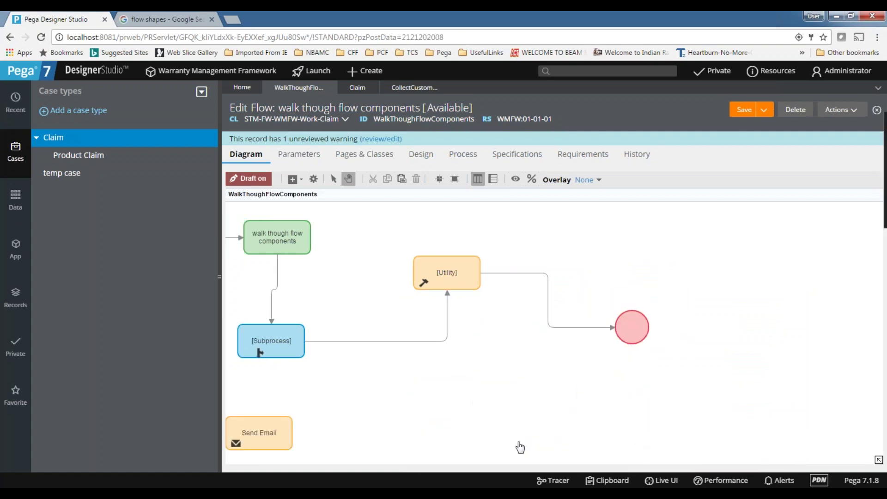
{"action": "left_click_drag", "start_coordinate": [412, 425], "coordinate": [333, 434]}
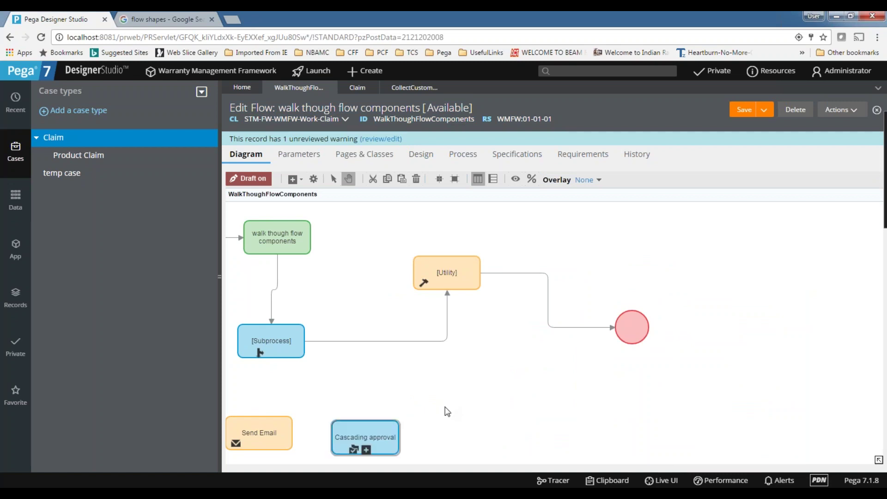
Step: Move the Utility shape down into line with the Subprocess shape, between it and the end shape
{"action": "left_click_drag", "start_coordinate": [615, 277], "coordinate": [584, 343]}
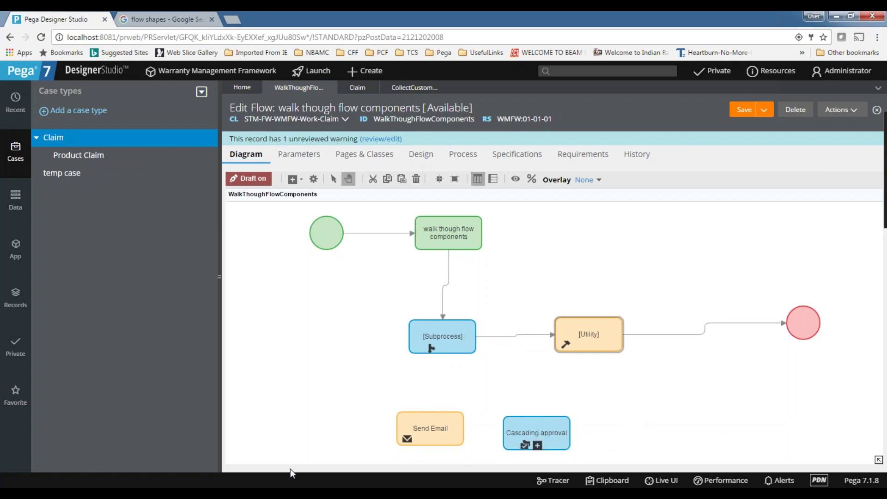
Step: Delete the Cascading approval and Send Email shapes from the diagram
{"action": "left_click", "coordinate": [558, 431]}
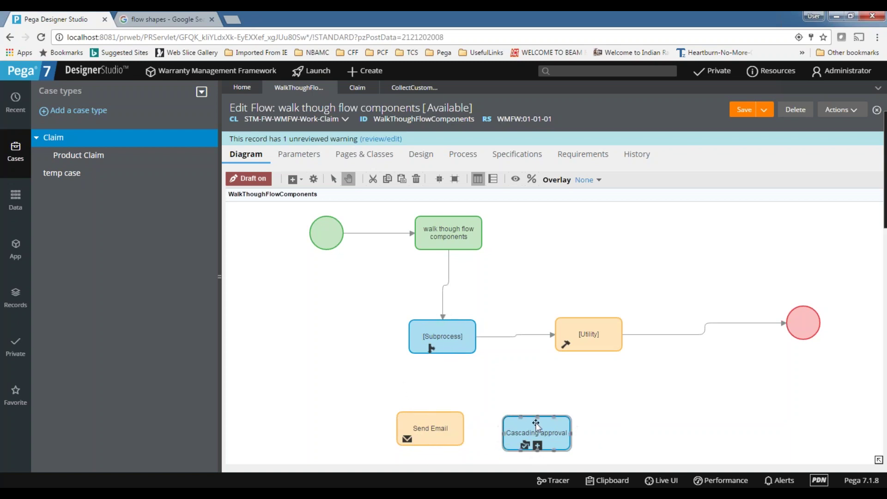
{"action": "key", "text": "Delete"}
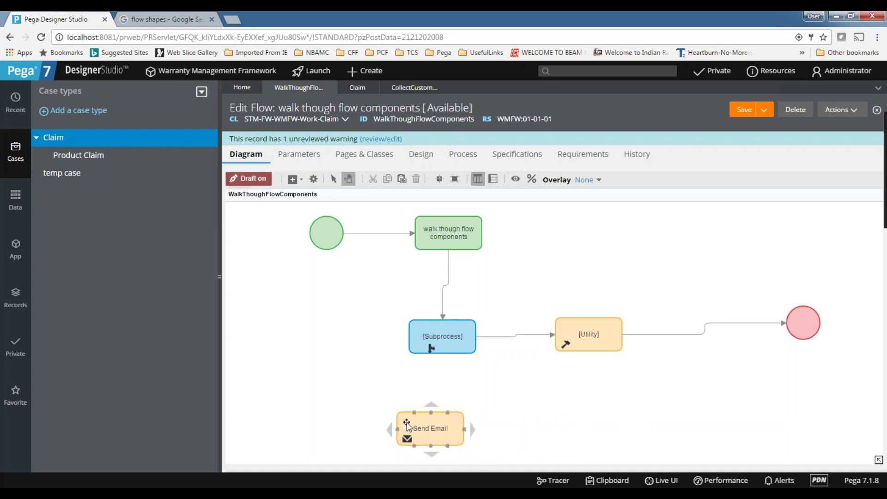
{"action": "left_click", "coordinate": [430, 428]}
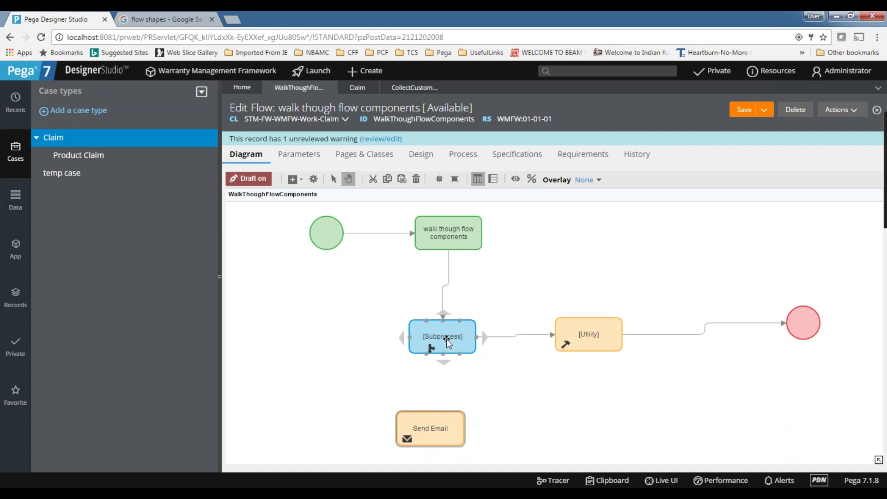
{"action": "key", "text": "Delete"}
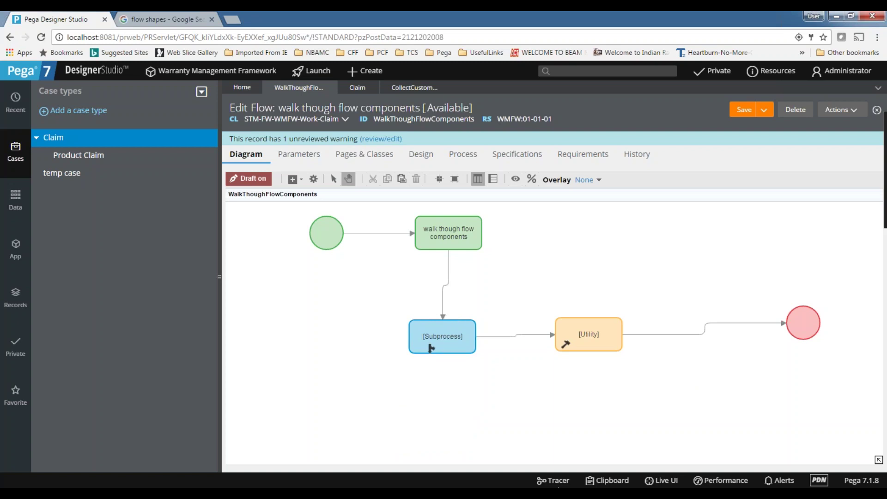
Step: Capture a screen snip of the expanded Smart Shapes list in the flow diagram's Add options
{"action": "right_click", "coordinate": [393, 392]}
{"action": "mouse_move", "coordinate": [434, 391]}
{"action": "mouse_move", "coordinate": [521, 437]}
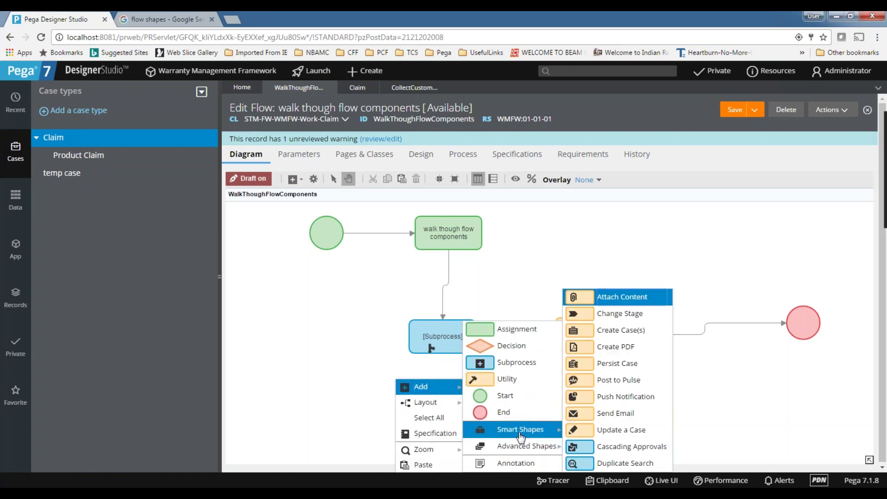
{"action": "key", "text": "Print"}
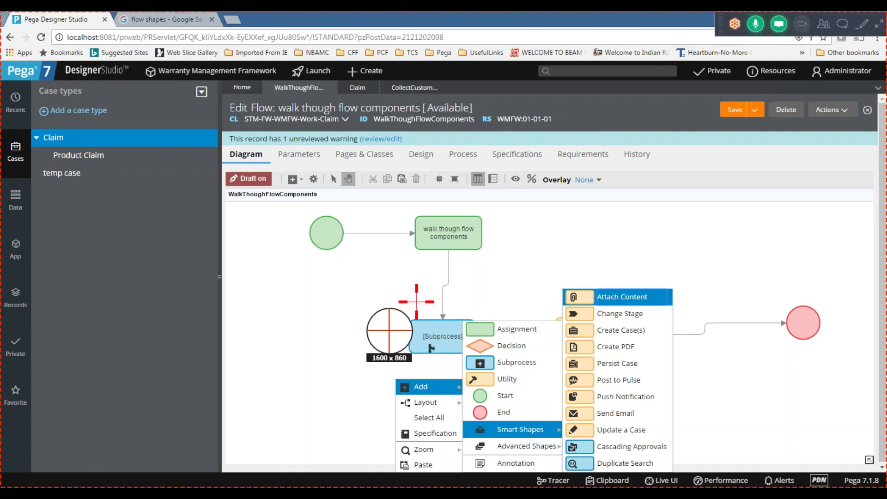
{"action": "left_click_drag", "start_coordinate": [417, 301], "coordinate": [673, 366]}
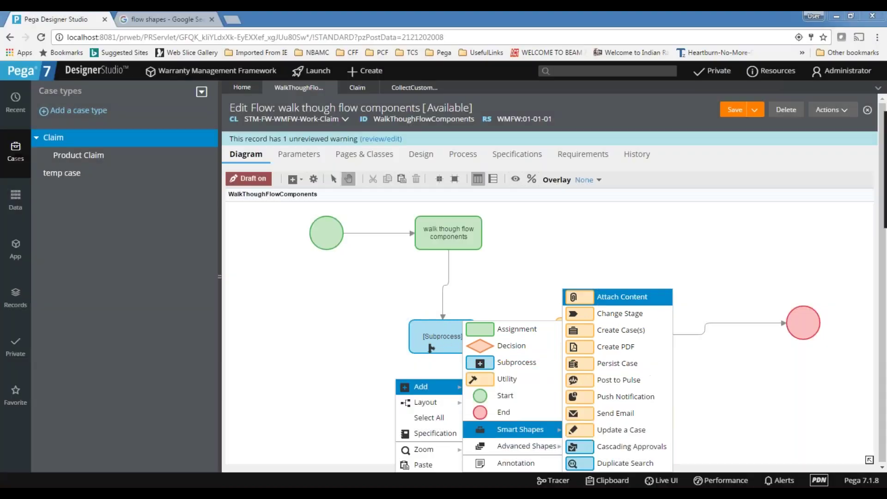
{"action": "left_click", "coordinate": [519, 436]}
{"action": "key", "text": "Print"}
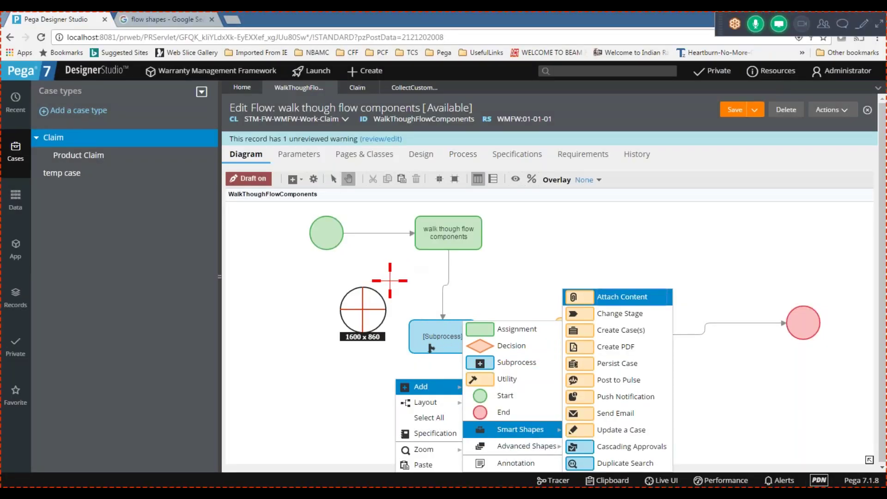
{"action": "left_click_drag", "start_coordinate": [390, 281], "coordinate": [729, 469]}
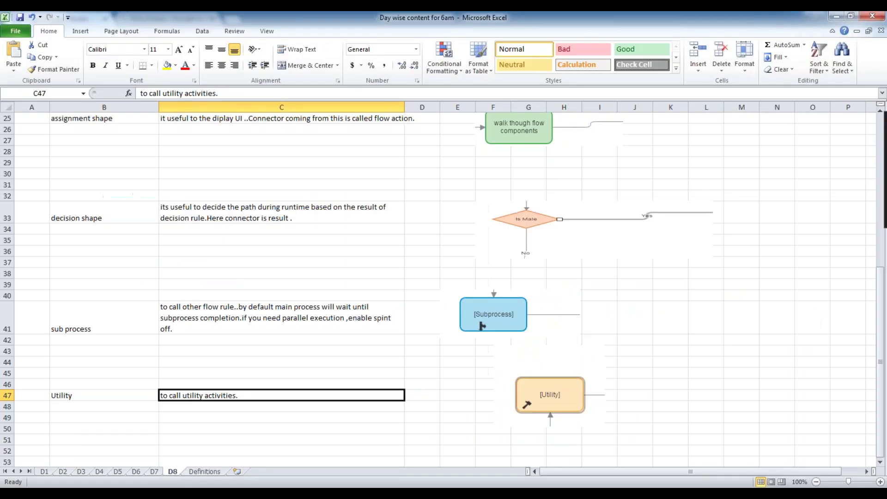
Step: In the Excel workbook, enter "smart shapes" in cell B55 of sheet D8 and paste the captured picture beside it, below the Utility picture
{"action": "scroll", "coordinate": [54, 249], "scroll_direction": "down", "scroll_amount": 7}
{"action": "left_click", "coordinate": [54, 250]}
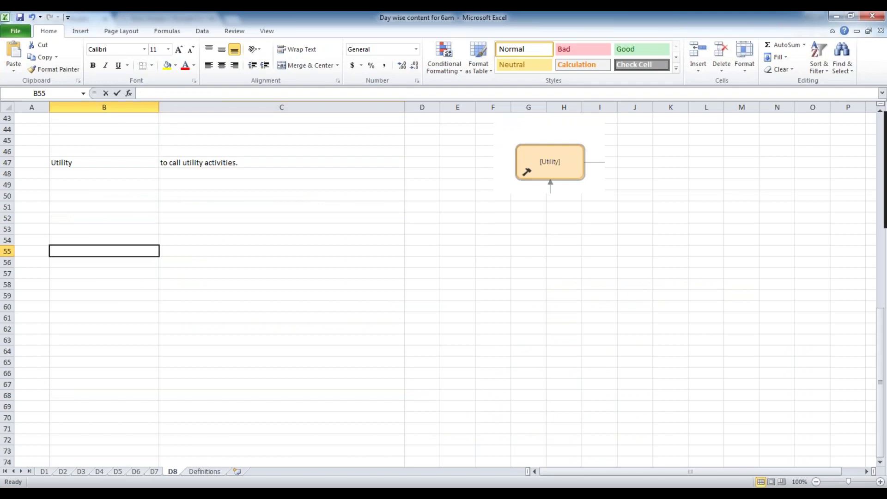
{"action": "type", "text": "smart shapes"}
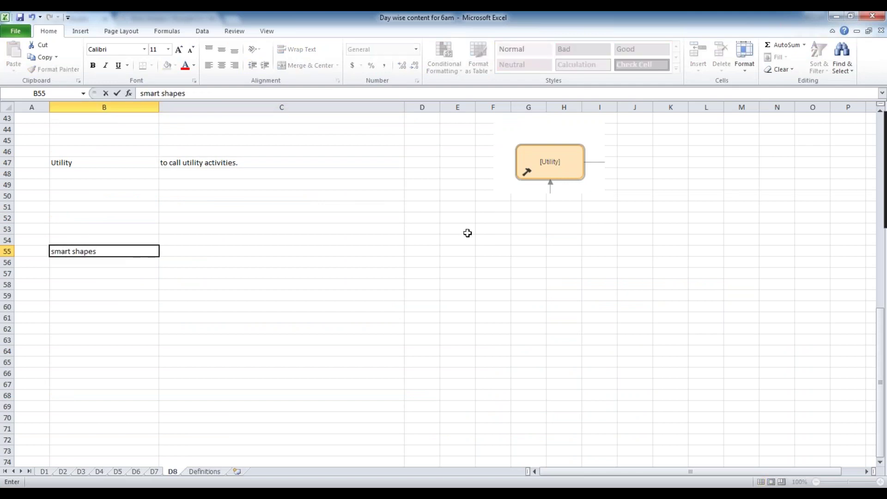
{"action": "left_click", "coordinate": [517, 244]}
{"action": "key", "text": "ctrl+v"}
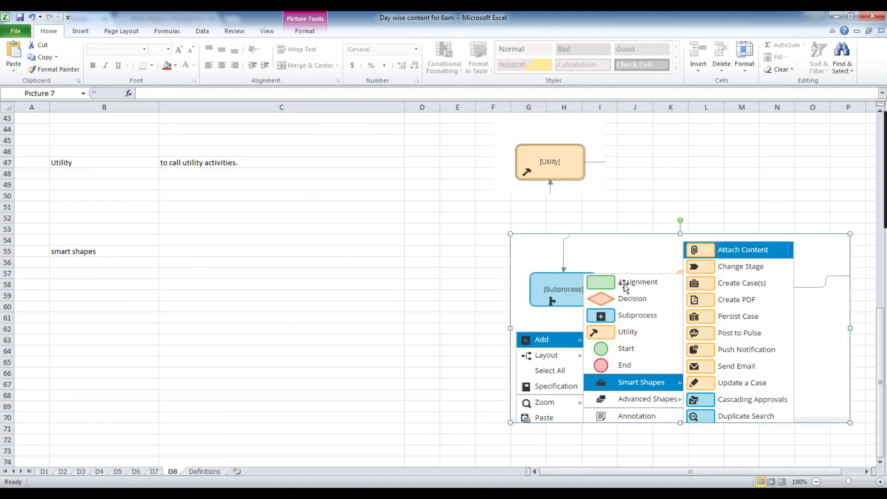
{"action": "left_click_drag", "start_coordinate": [636, 282], "coordinate": [587, 266]}
{"action": "left_click", "coordinate": [417, 335]}
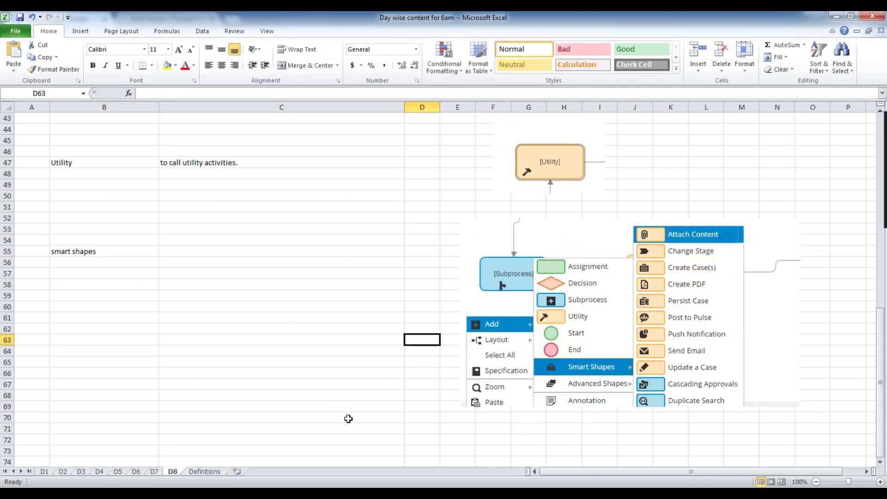
Step: Switch back to the Pega flow, close the snip editor, and add an Attach Content smart shape above the Utility shape
{"action": "left_click", "coordinate": [516, 491]}
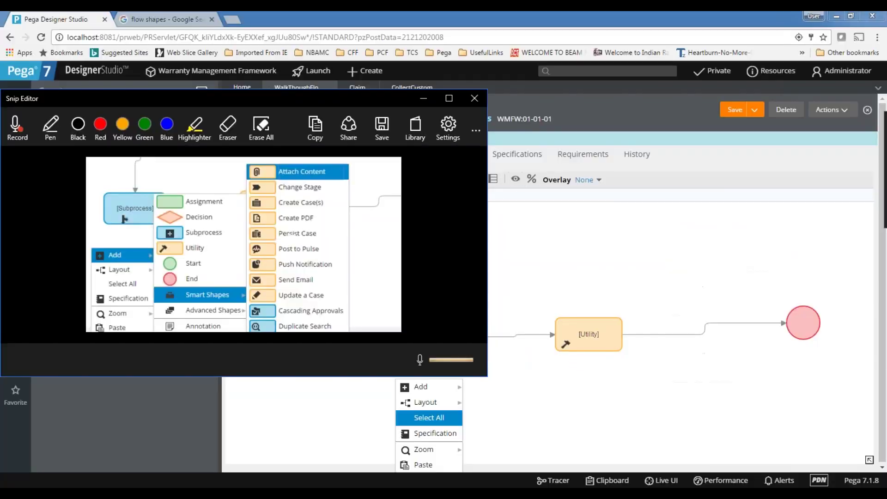
{"action": "left_click", "coordinate": [475, 98]}
{"action": "left_click", "coordinate": [610, 397]}
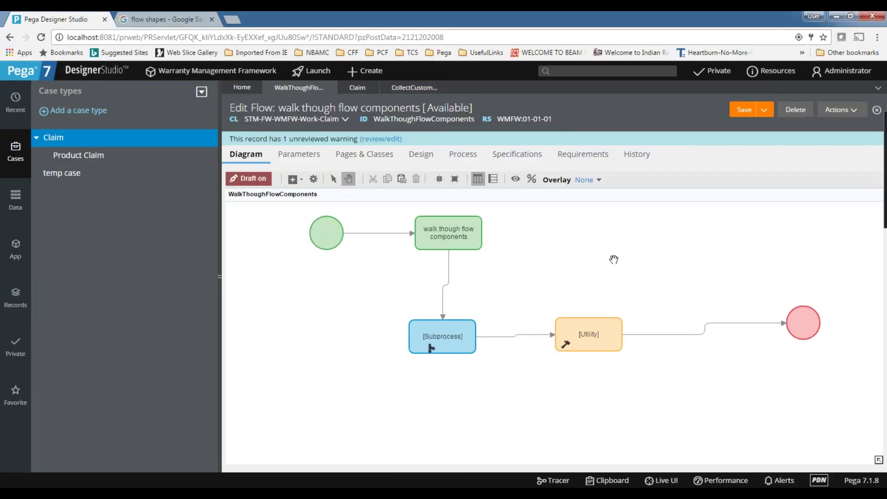
{"action": "left_click_drag", "start_coordinate": [614, 257], "coordinate": [456, 263]}
{"action": "right_click", "coordinate": [457, 264]}
{"action": "mouse_move", "coordinate": [481, 271]}
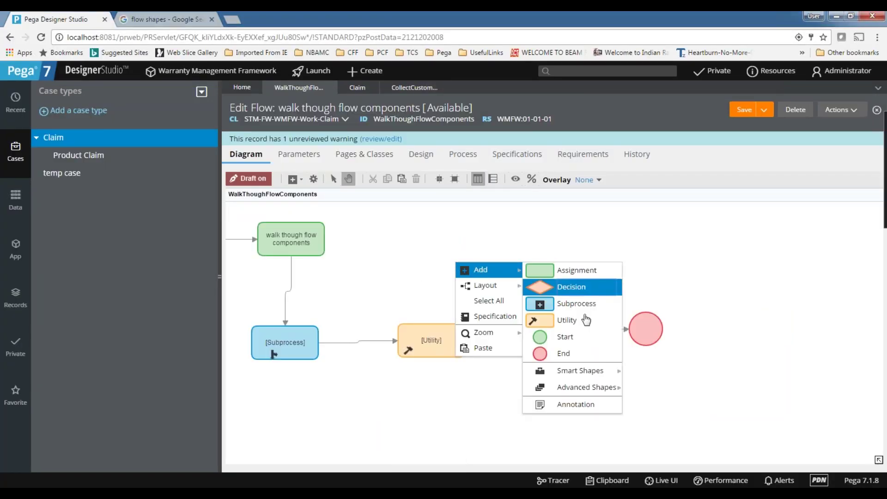
{"action": "left_click", "coordinate": [693, 301]}
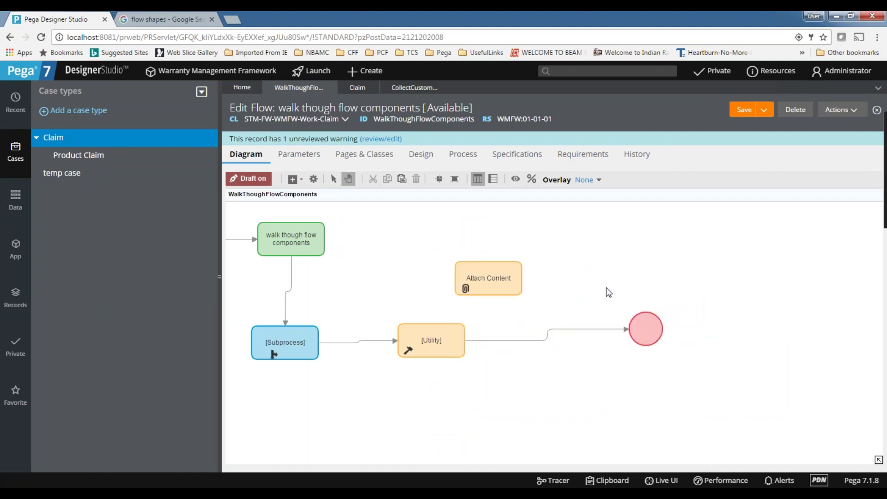
{"action": "left_click_drag", "start_coordinate": [488, 277], "coordinate": [469, 241]}
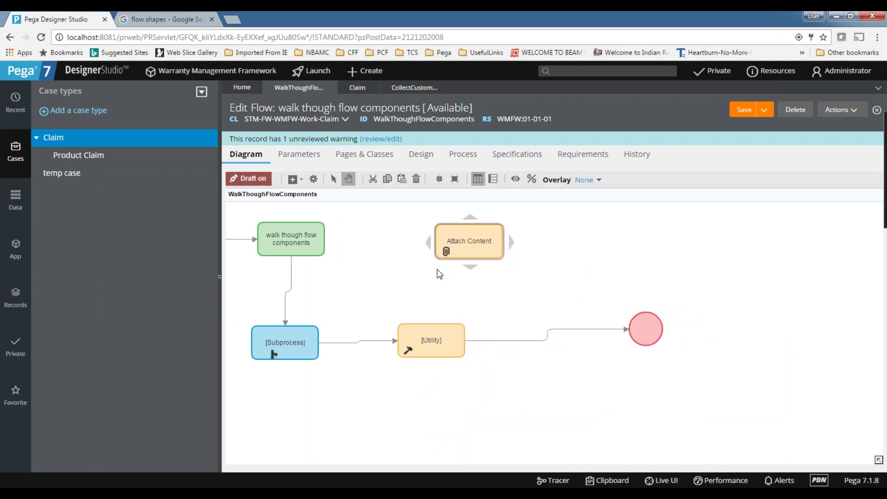
Step: Examine the Attach Content shape's properties for the file, URL and note options, and close them without submitting
{"action": "left_click", "coordinate": [476, 238]}
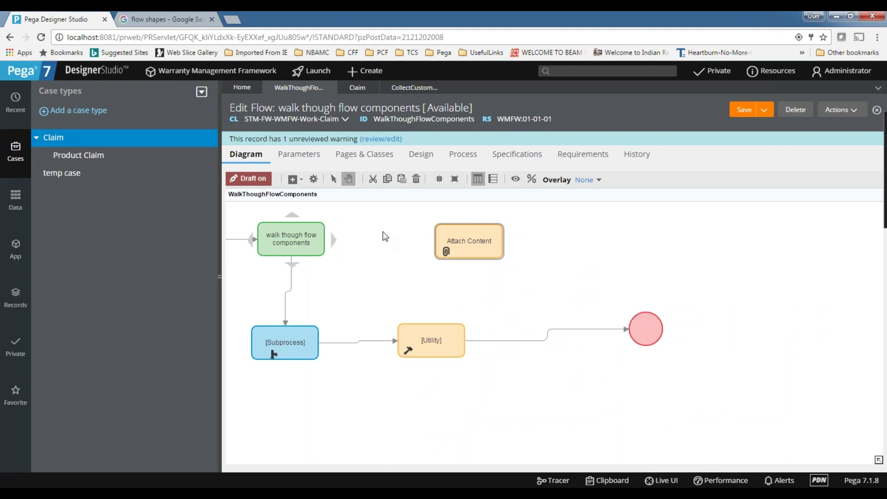
{"action": "double_click", "coordinate": [478, 233]}
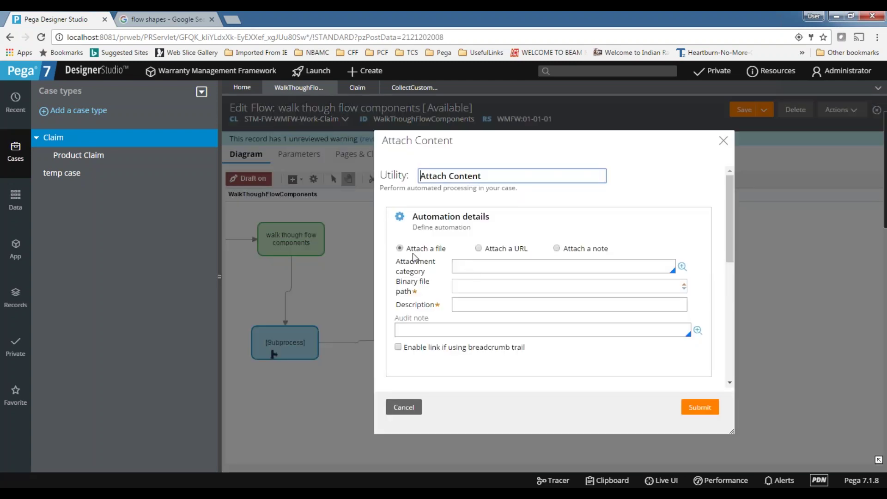
{"action": "left_click", "coordinate": [480, 249]}
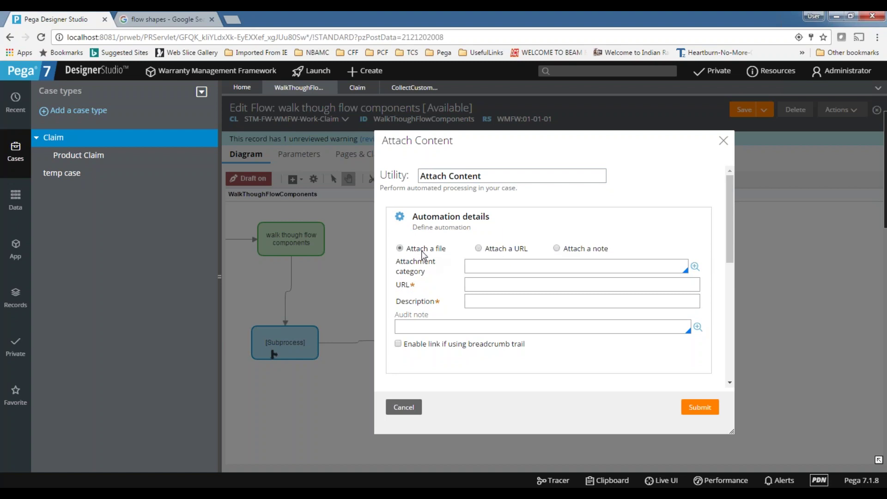
{"action": "left_click", "coordinate": [479, 249]}
{"action": "left_click", "coordinate": [557, 249]}
{"action": "left_click", "coordinate": [502, 250]}
{"action": "left_click", "coordinate": [407, 249]}
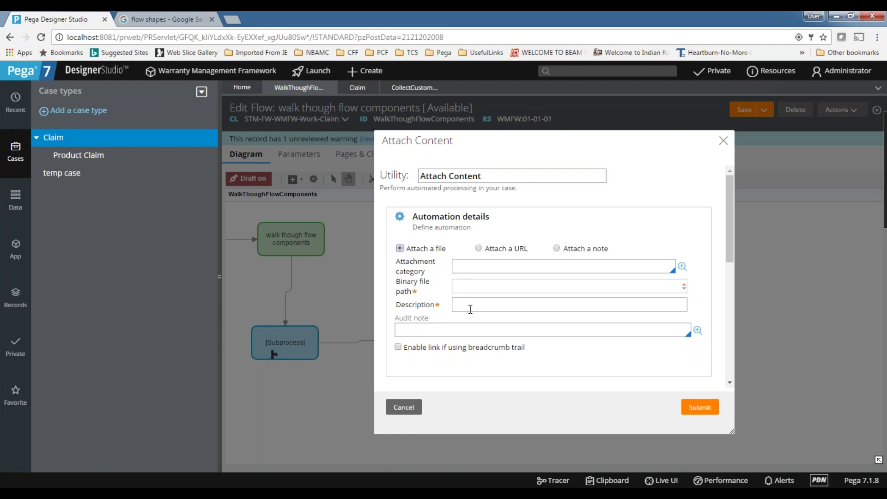
{"action": "left_click", "coordinate": [724, 140]}
Step: Open the activity behind the Attach Content shape, review its steps, and return to the flow
{"action": "left_click", "coordinate": [474, 245]}
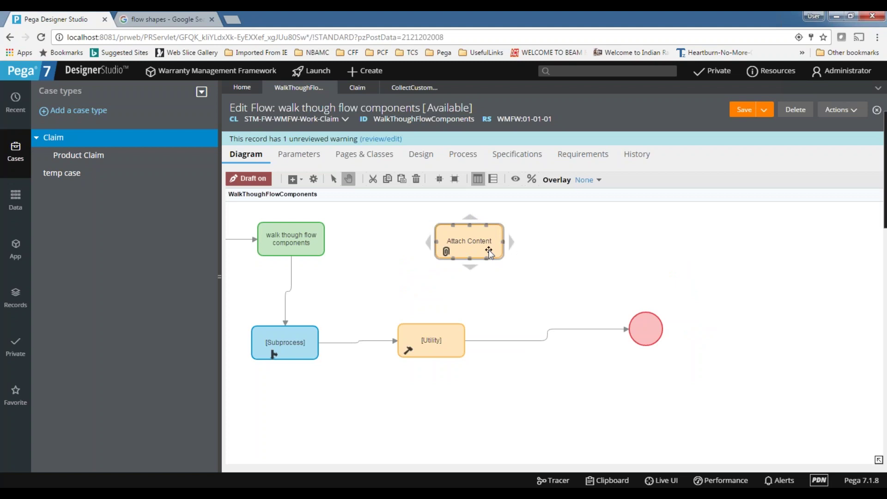
{"action": "right_click", "coordinate": [469, 235]}
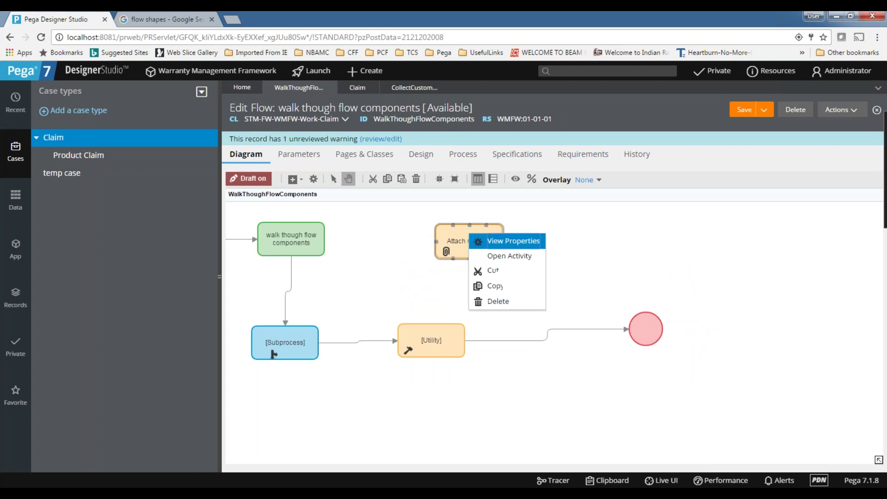
{"action": "left_click", "coordinate": [512, 257]}
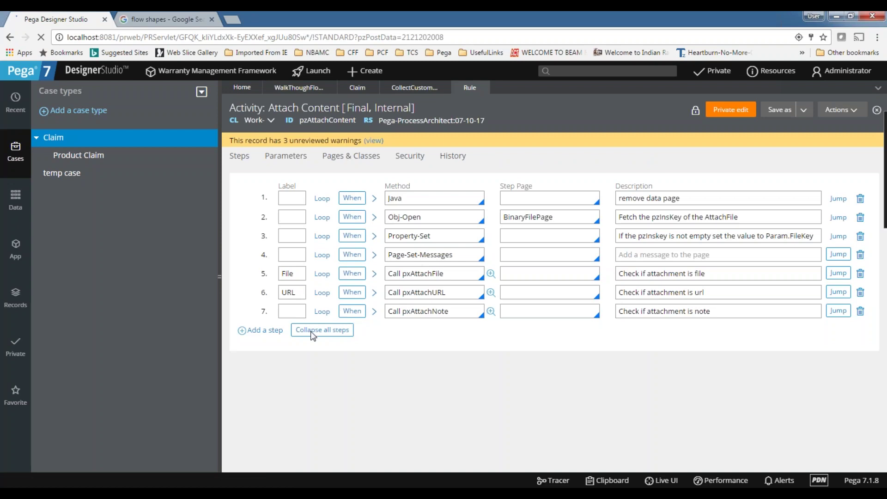
{"action": "left_click", "coordinate": [520, 87]}
Step: Shift the Attach Content shape closer to the assignment and add a Change Stage smart shape below the Subprocess shape, removing the stray connector
{"action": "left_click_drag", "start_coordinate": [477, 240], "coordinate": [431, 238]}
{"action": "right_click", "coordinate": [540, 257]}
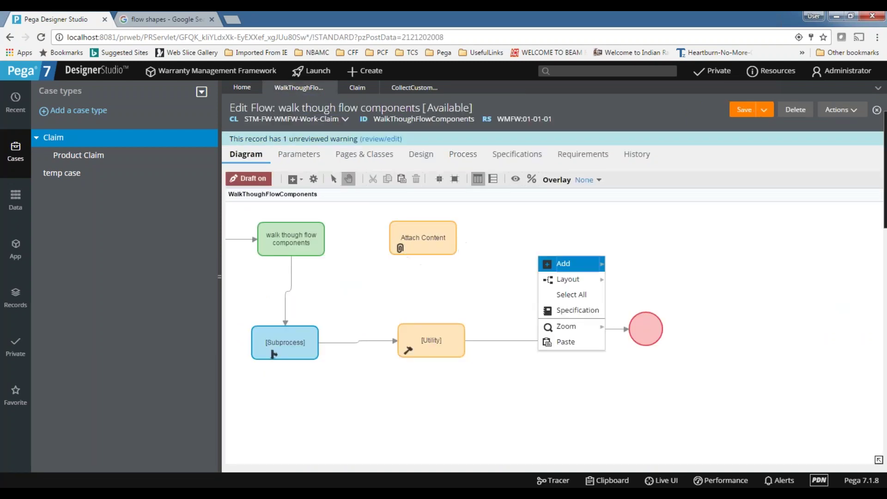
{"action": "mouse_move", "coordinate": [563, 263]}
{"action": "mouse_move", "coordinate": [675, 370]}
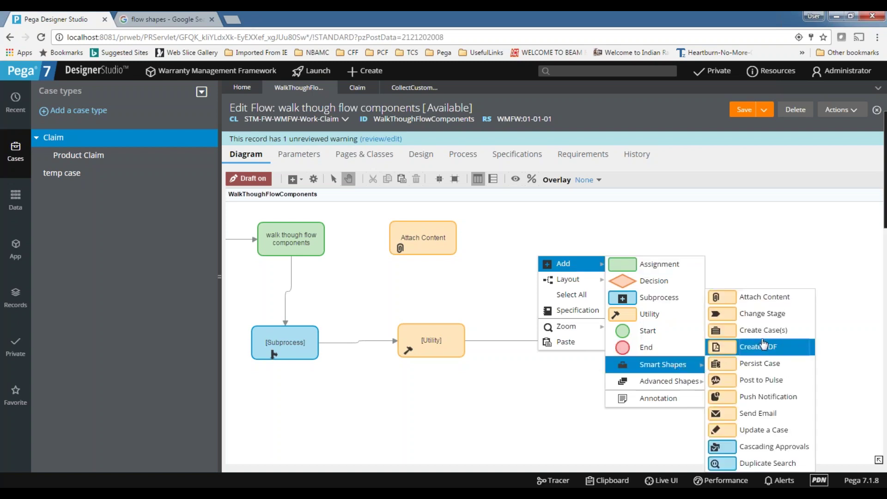
{"action": "left_click", "coordinate": [721, 313]}
{"action": "left_click_drag", "start_coordinate": [587, 277], "coordinate": [318, 411]}
{"action": "left_click_drag", "start_coordinate": [499, 295], "coordinate": [552, 287]}
{"action": "left_click_drag", "start_coordinate": [539, 395], "coordinate": [405, 400]}
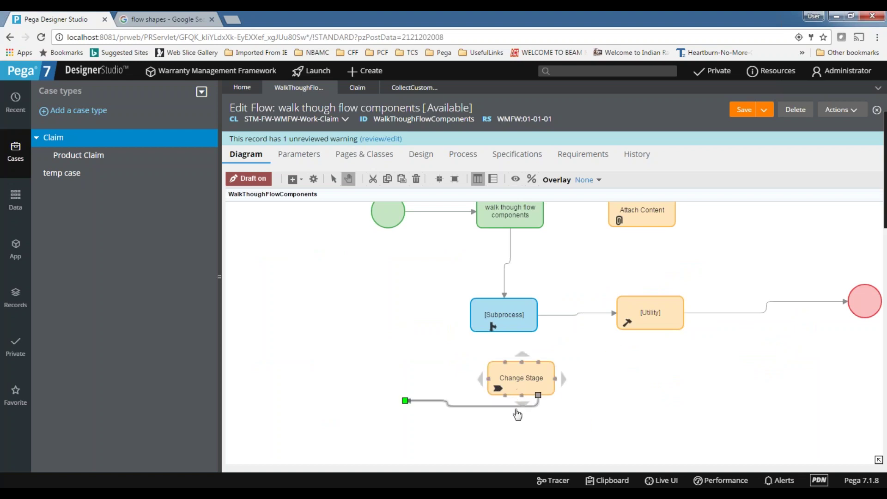
{"action": "key", "text": "Delete"}
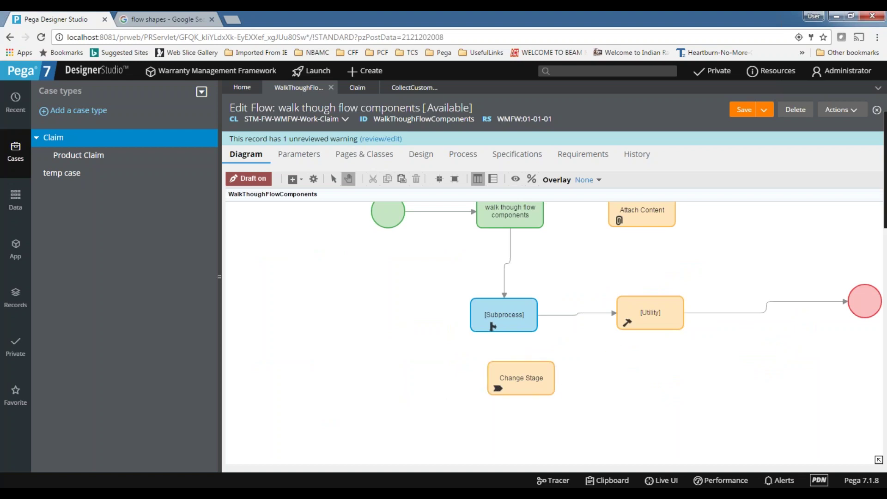
Step: Review the Collect information stage in the Claim case type and the Collect Customer info flow, and return to the WalkThoughFlowComponents flow
{"action": "left_click", "coordinate": [354, 91]}
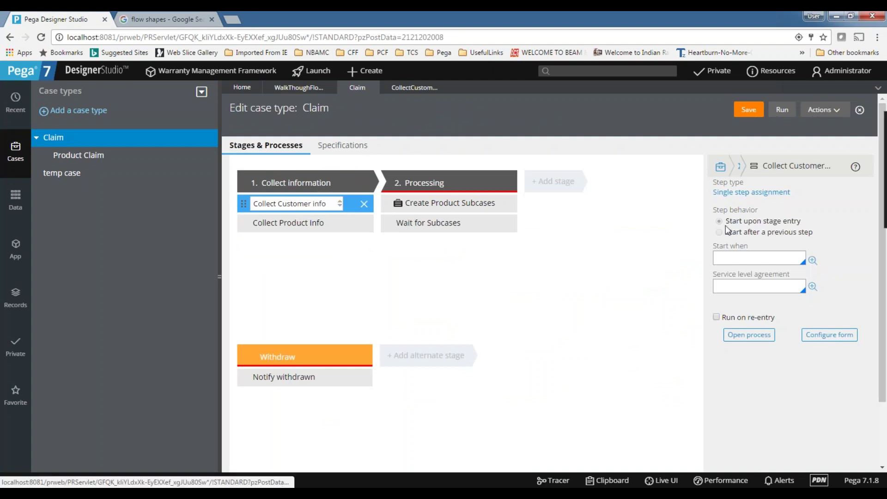
{"action": "left_click", "coordinate": [300, 181]}
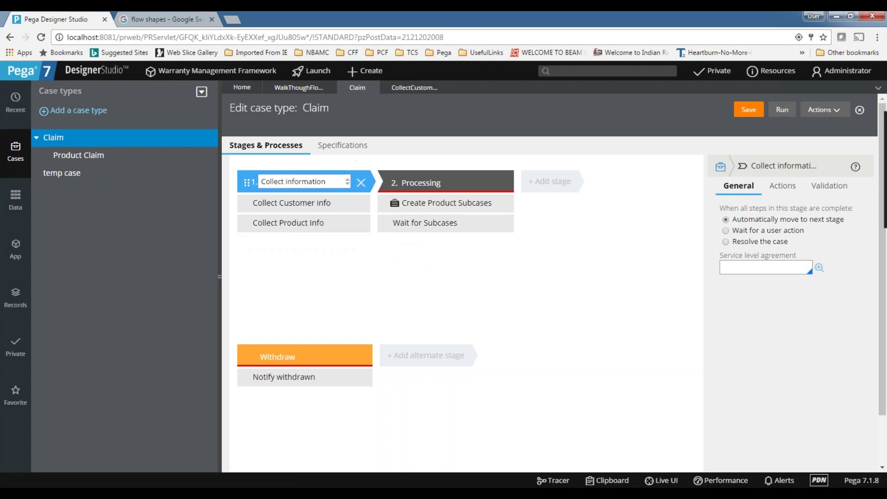
{"action": "left_click", "coordinate": [420, 90]}
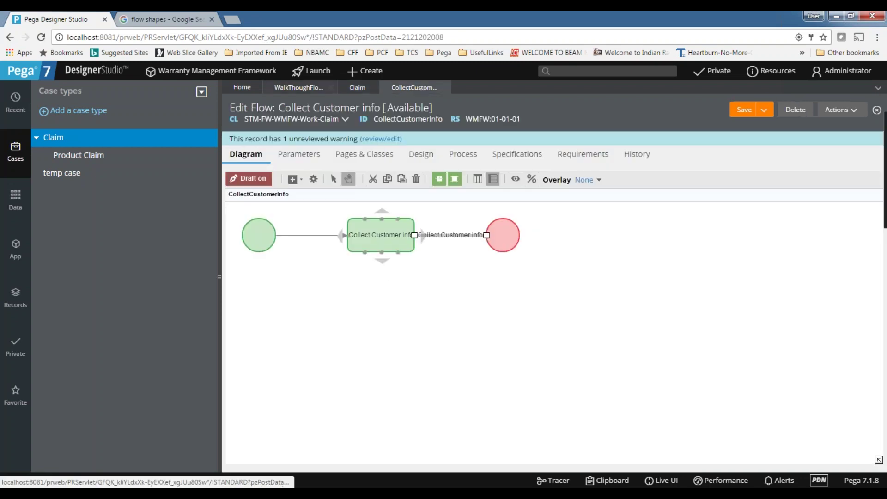
{"action": "left_click", "coordinate": [298, 87]}
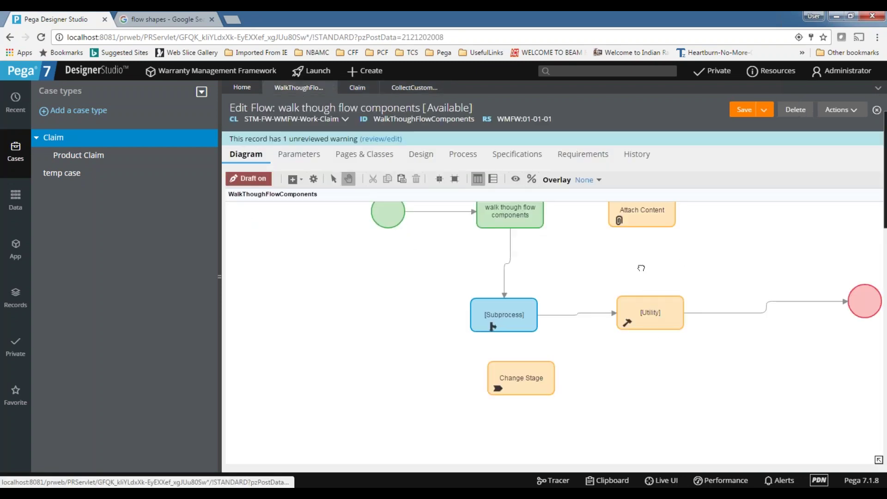
Step: Move the Change Stage shape up beside the Attach Content shape, above the connector to the end shape
{"action": "left_click_drag", "start_coordinate": [446, 393], "coordinate": [631, 308]}
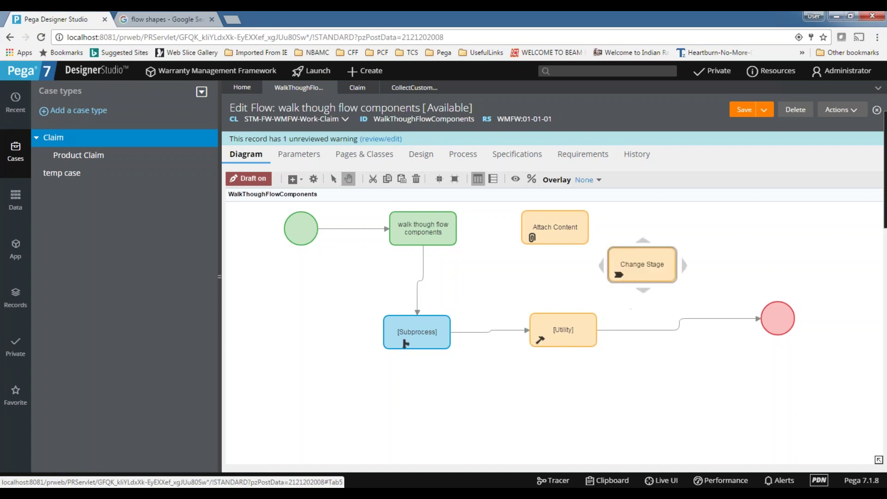
{"action": "left_click", "coordinate": [638, 261]}
{"action": "left_click_drag", "start_coordinate": [648, 252], "coordinate": [634, 237]}
Step: Configure the Change Stage shape to go to a selected stage, choosing Withdraw, and submit its properties
{"action": "double_click", "coordinate": [633, 244]}
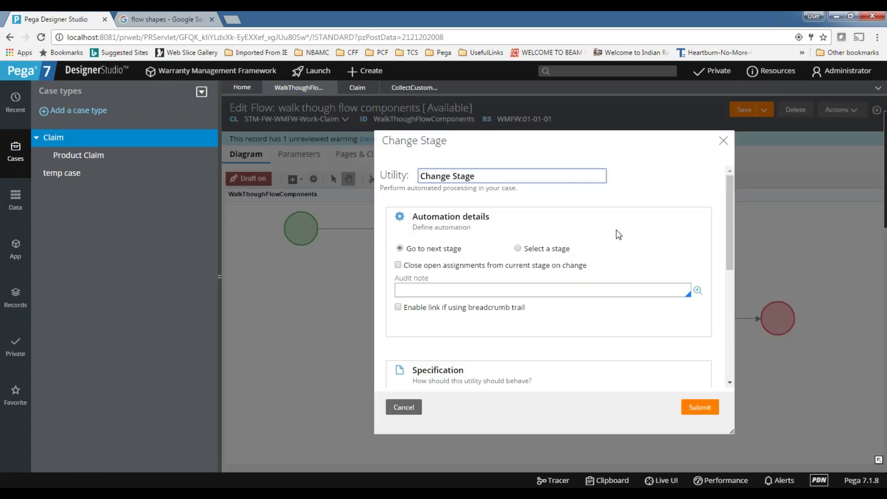
{"action": "left_click", "coordinate": [518, 249]}
{"action": "left_click", "coordinate": [518, 265]}
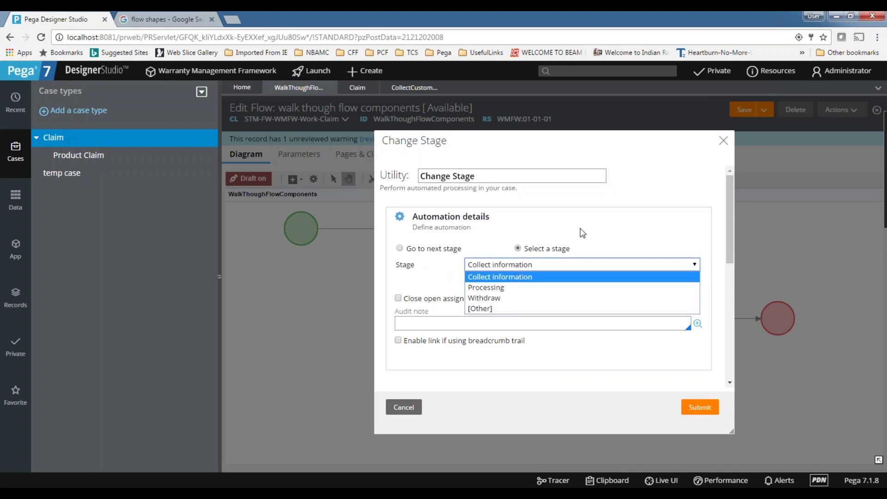
{"action": "left_click", "coordinate": [400, 248]}
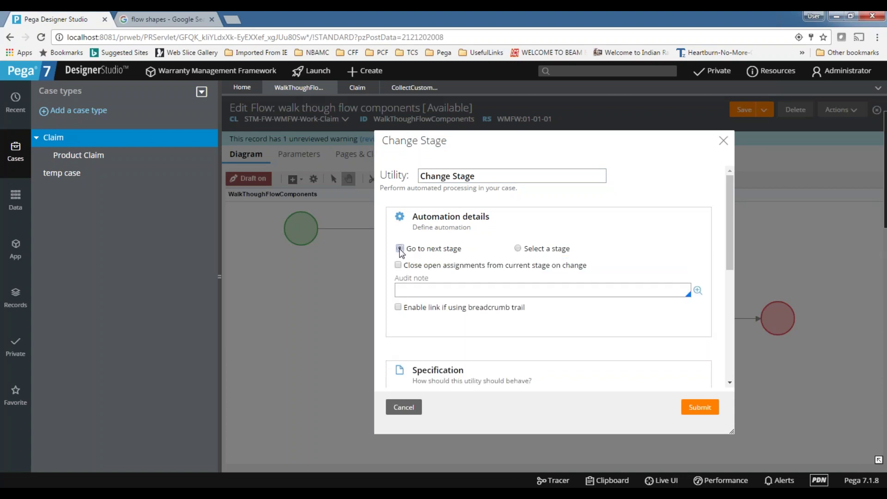
{"action": "left_click", "coordinate": [521, 249]}
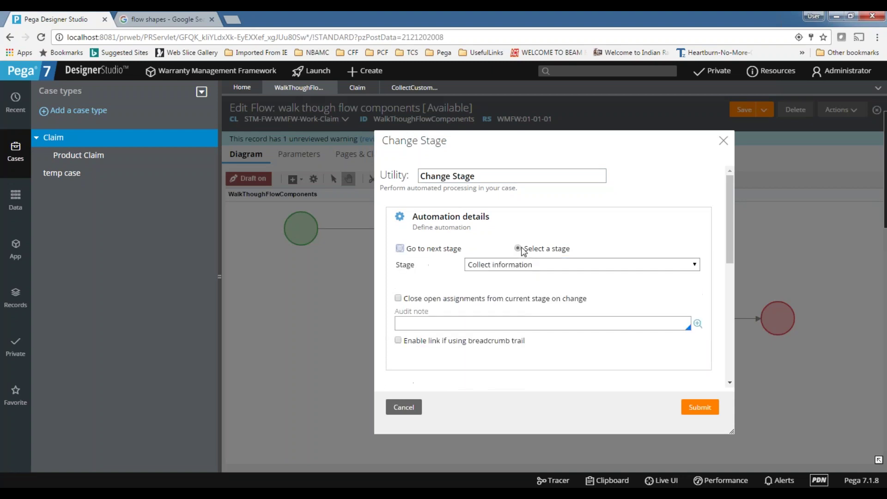
{"action": "left_click", "coordinate": [525, 265]}
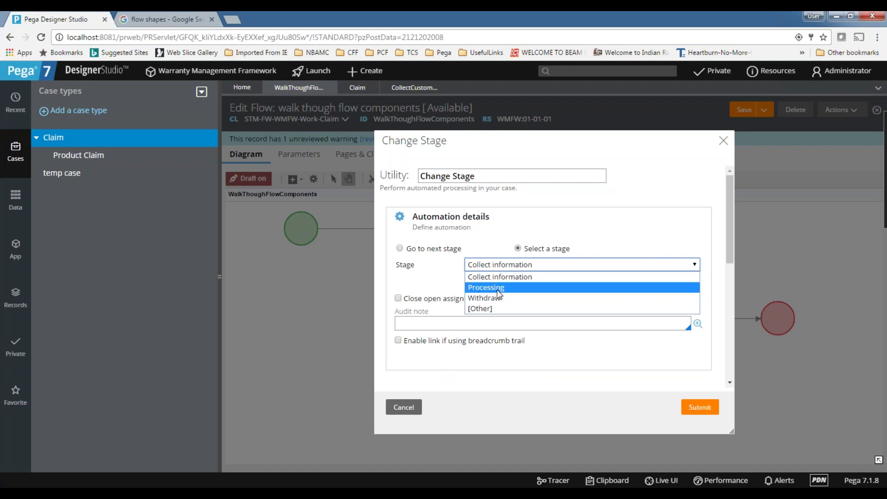
{"action": "left_click", "coordinate": [496, 299]}
{"action": "left_click", "coordinate": [700, 407]}
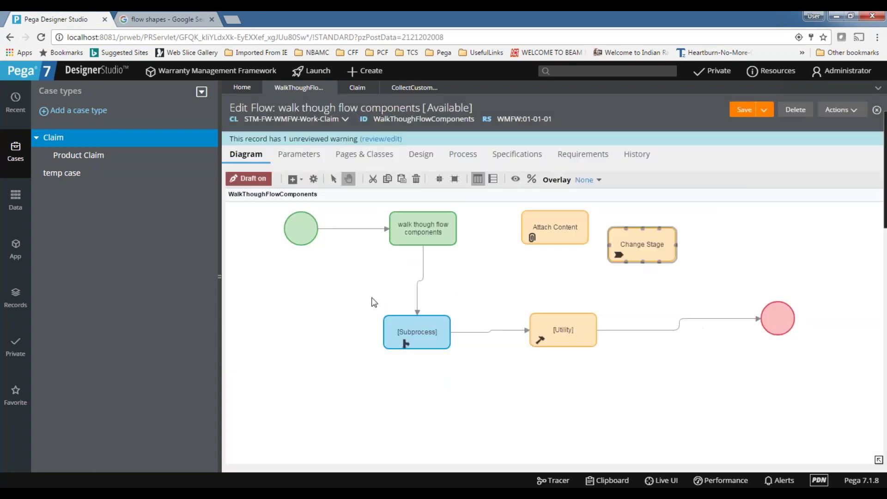
Step: Move the Change Stage shape below the Subprocess shape and reroute the Subprocess connector from the Utility shape to it
{"action": "left_click_drag", "start_coordinate": [643, 244], "coordinate": [494, 418]}
{"action": "left_click", "coordinate": [505, 332]}
{"action": "left_click_drag", "start_coordinate": [527, 330], "coordinate": [410, 410]}
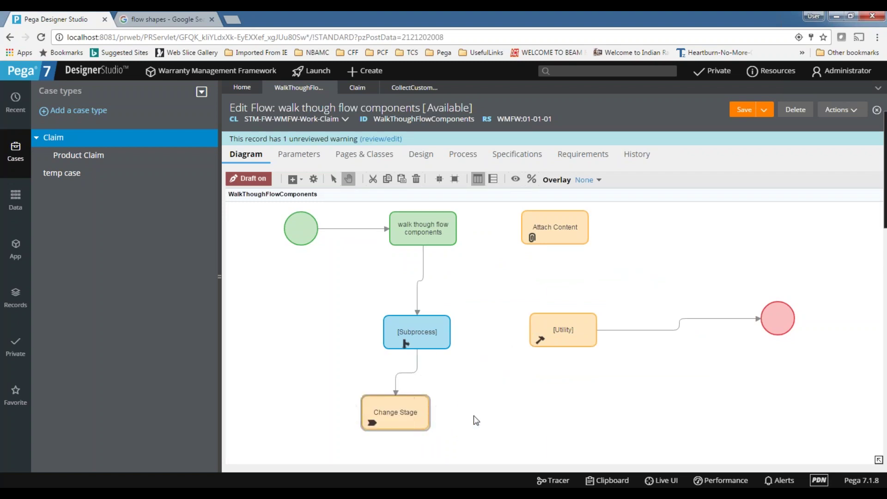
Step: Add a Create PDF smart shape in the space between the Attach Content and Utility shapes
{"action": "right_click", "coordinate": [593, 270]}
{"action": "mouse_move", "coordinate": [624, 279]}
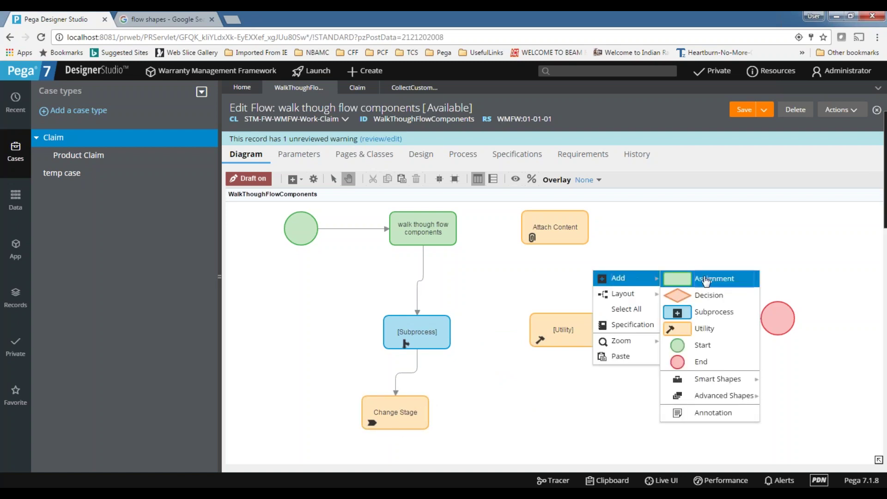
{"action": "mouse_move", "coordinate": [684, 378]}
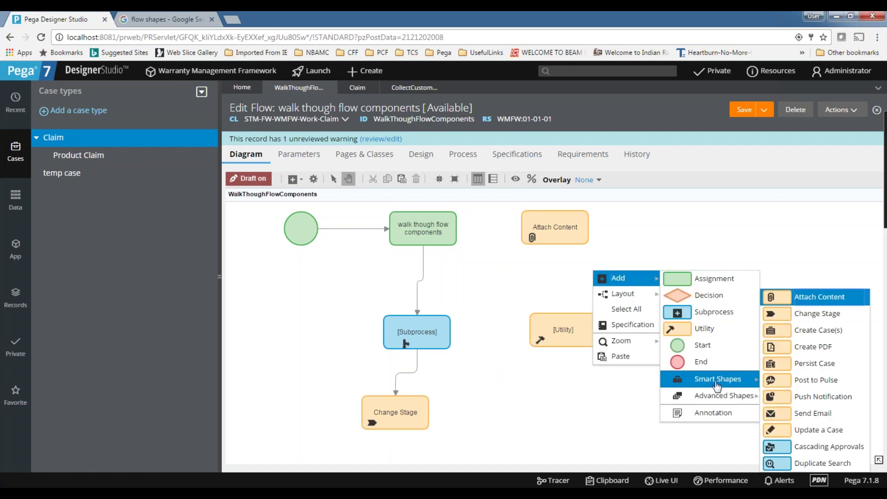
{"action": "left_click", "coordinate": [819, 348]}
Step: Delete the Utility shape, the connector that led out of it, and the end shape
{"action": "left_click", "coordinate": [564, 330]}
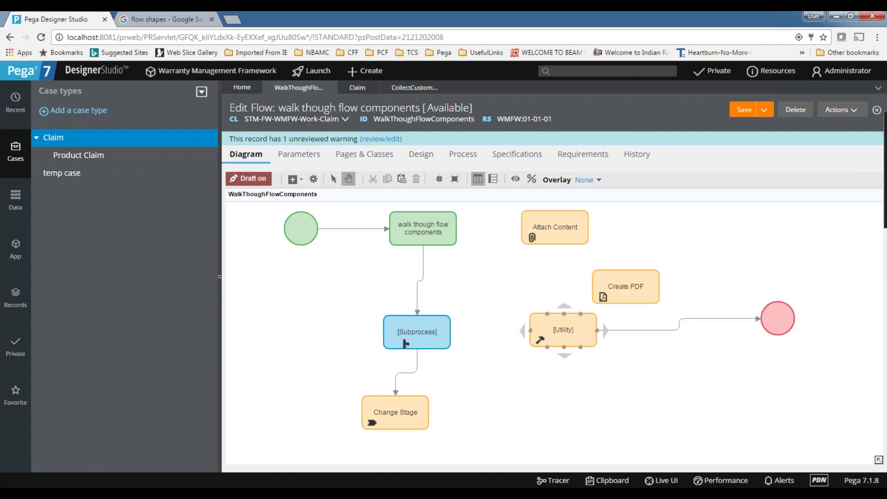
{"action": "key", "text": "Delete"}
{"action": "left_click", "coordinate": [643, 330]}
{"action": "key", "text": "Delete"}
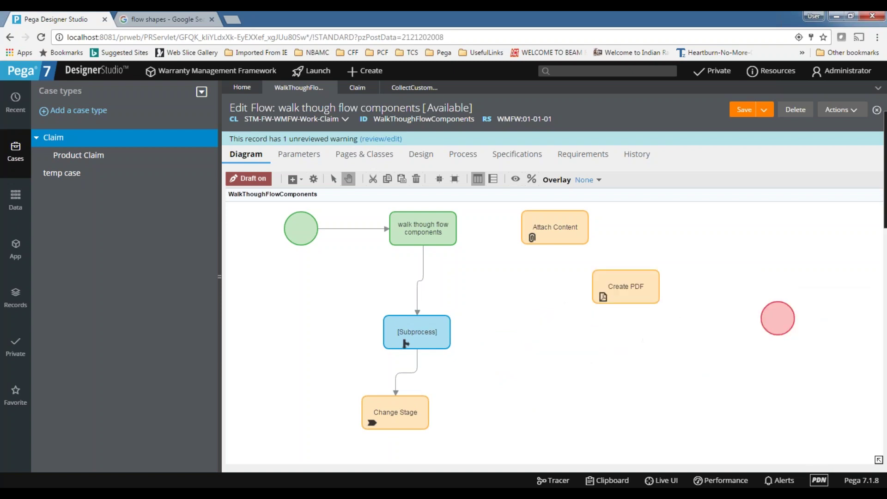
{"action": "left_click", "coordinate": [793, 318]}
{"action": "key", "text": "Delete"}
Step: Move the Create PDF shape to the left of the Subprocess shape
{"action": "left_click", "coordinate": [601, 300]}
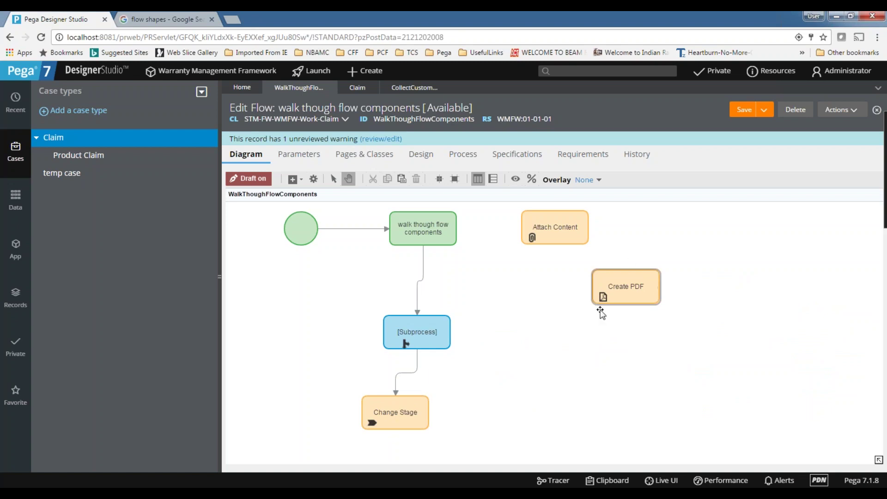
{"action": "left_click_drag", "start_coordinate": [249, 318], "coordinate": [314, 342]}
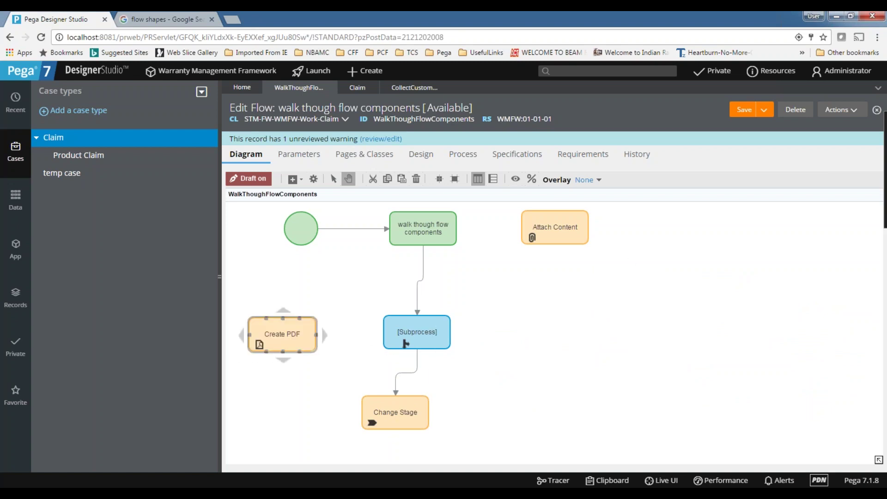
{"action": "left_click", "coordinate": [266, 277]}
Step: Review the Create PDF shape's properties, noting the section name field, and close them without changes
{"action": "double_click", "coordinate": [274, 334]}
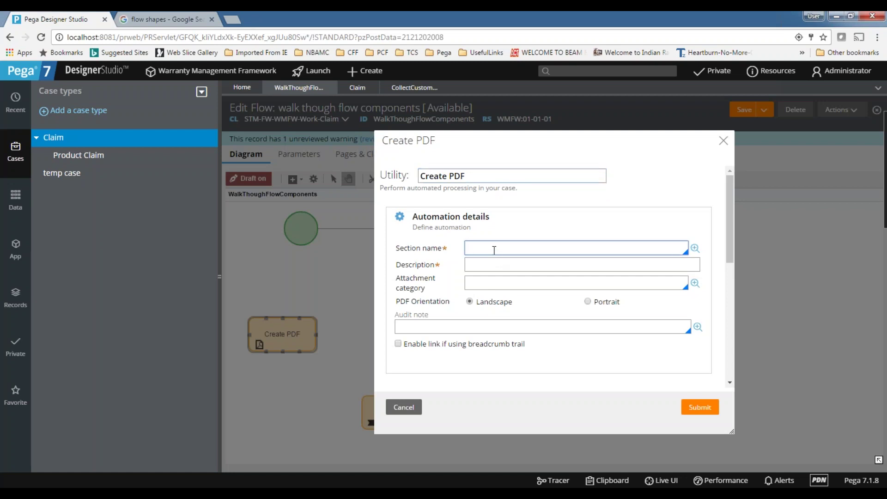
{"action": "double_click", "coordinate": [409, 250]}
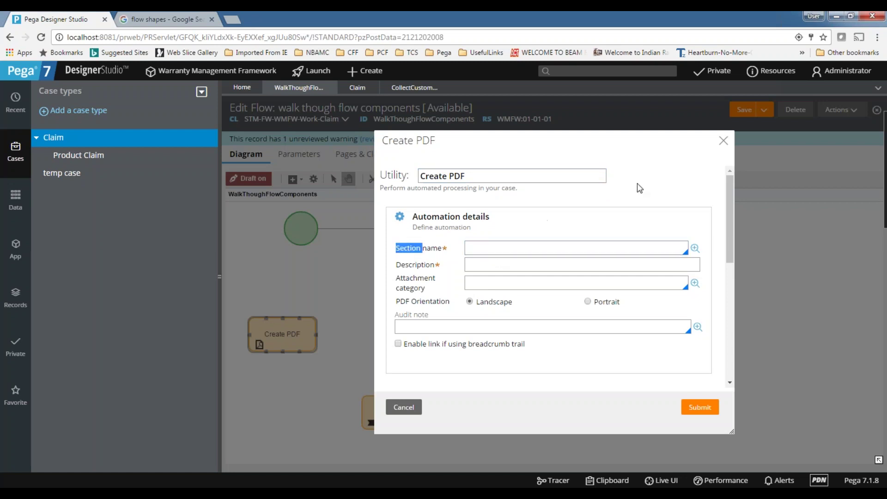
{"action": "left_click", "coordinate": [724, 141]}
{"action": "left_click", "coordinate": [305, 326]}
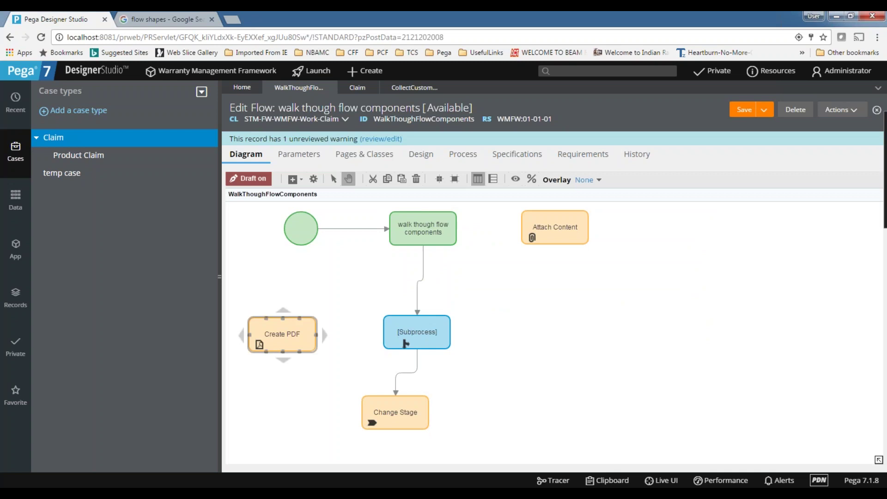
Step: Add a Create Case(s) smart shape and place it below the Attach Content shape
{"action": "right_click", "coordinate": [479, 300]}
{"action": "mouse_move", "coordinate": [483, 304]}
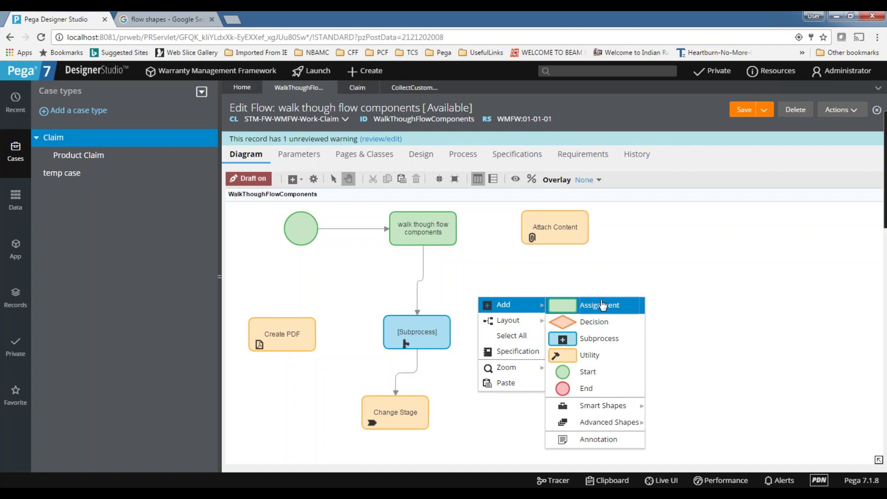
{"action": "mouse_move", "coordinate": [603, 406]}
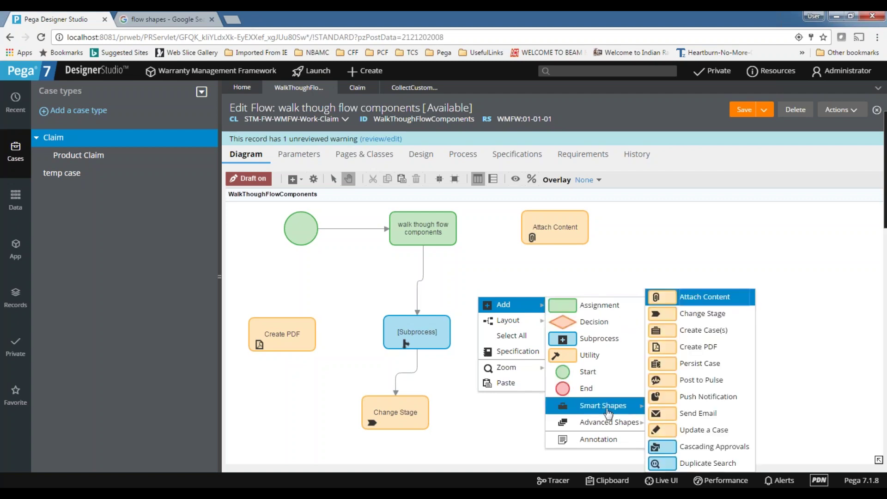
{"action": "left_click", "coordinate": [695, 330]}
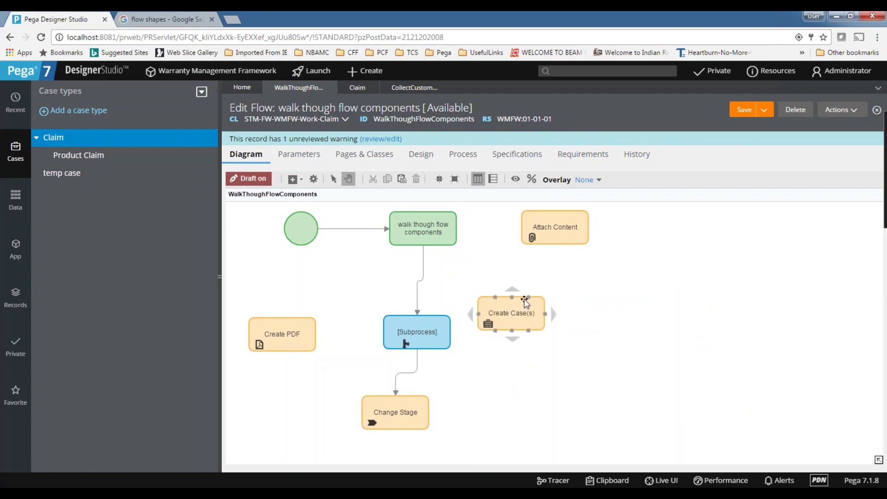
{"action": "left_click_drag", "start_coordinate": [521, 314], "coordinate": [577, 294]}
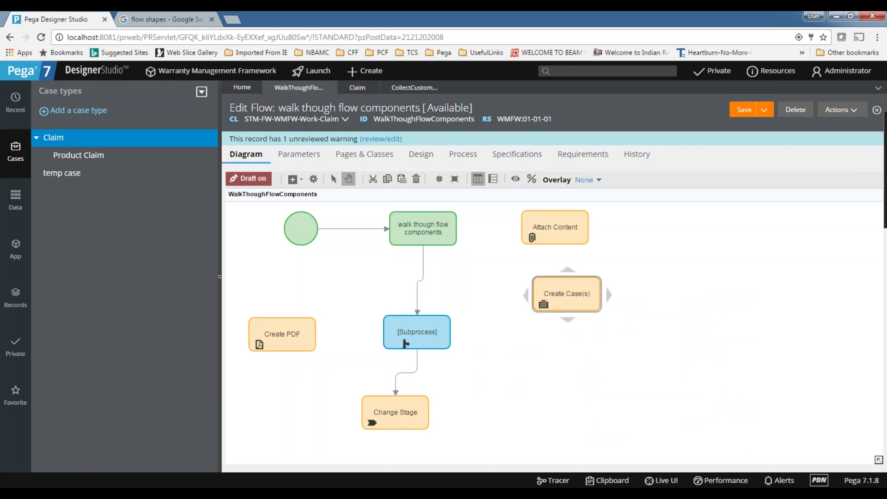
Step: Examine the Create Product Subcases flow from the Claim case type's Processing stage, and return to the WalkThoughFlowComponents flow
{"action": "left_click", "coordinate": [423, 228]}
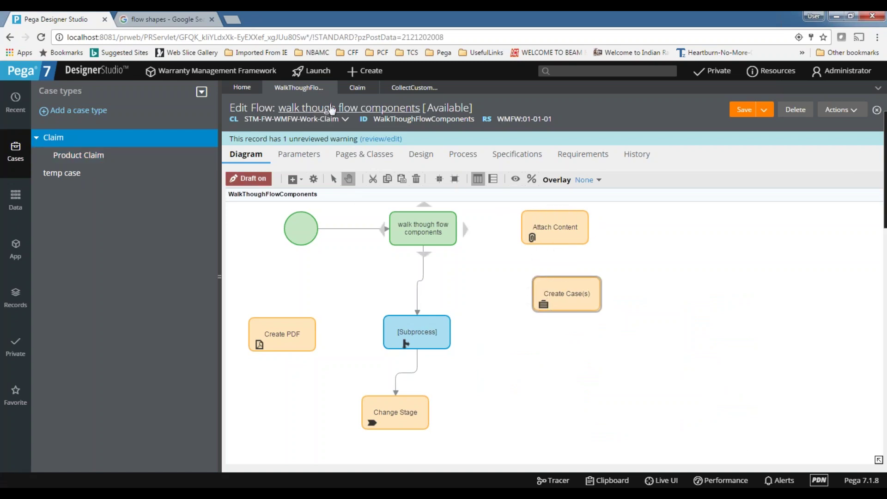
{"action": "left_click", "coordinate": [357, 87]}
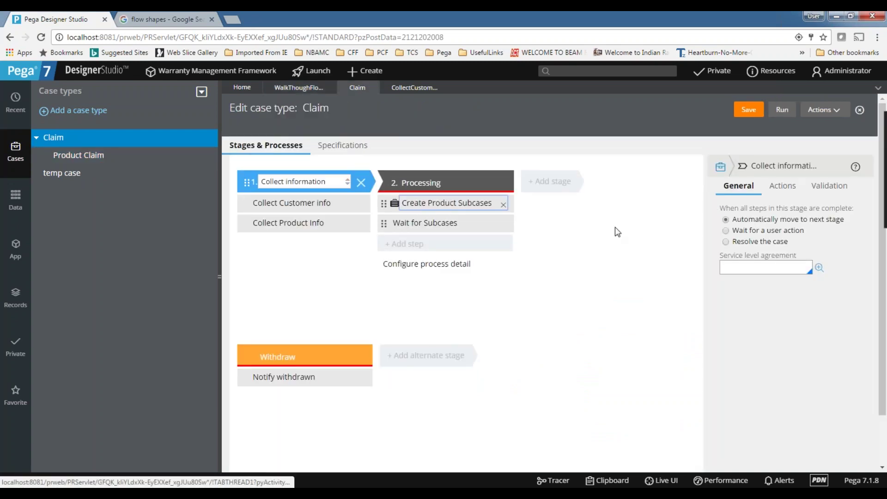
{"action": "left_click", "coordinate": [751, 336]}
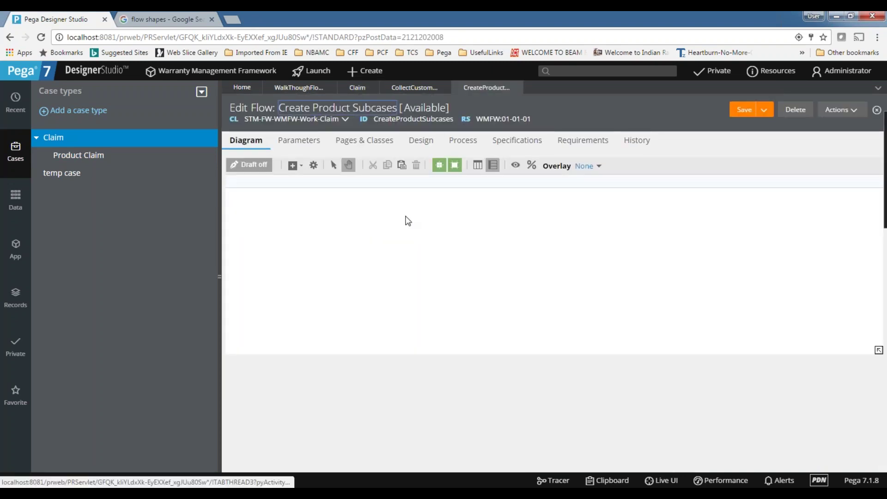
{"action": "mouse_move", "coordinate": [370, 238]}
{"action": "left_click", "coordinate": [409, 88]}
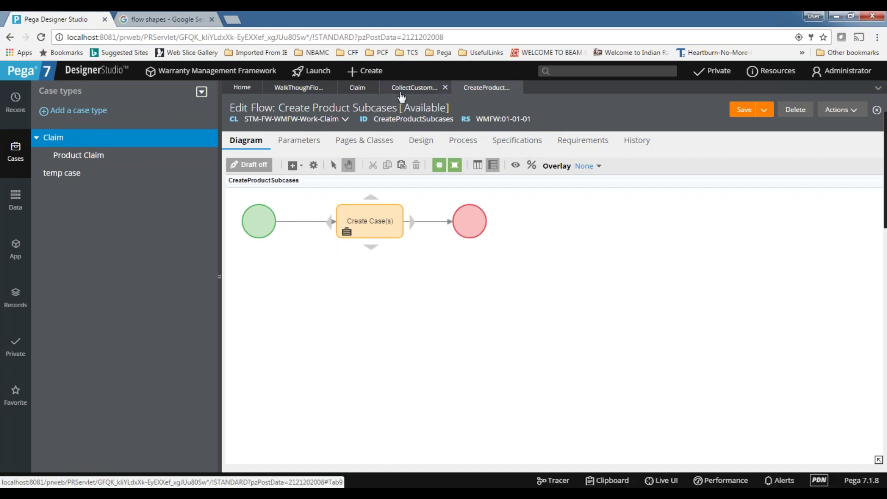
{"action": "left_click", "coordinate": [306, 90]}
Step: Review the Create Case(s) shape's properties without changes and move the shape above Create PDF, near the Subprocess shape
{"action": "left_click", "coordinate": [536, 296]}
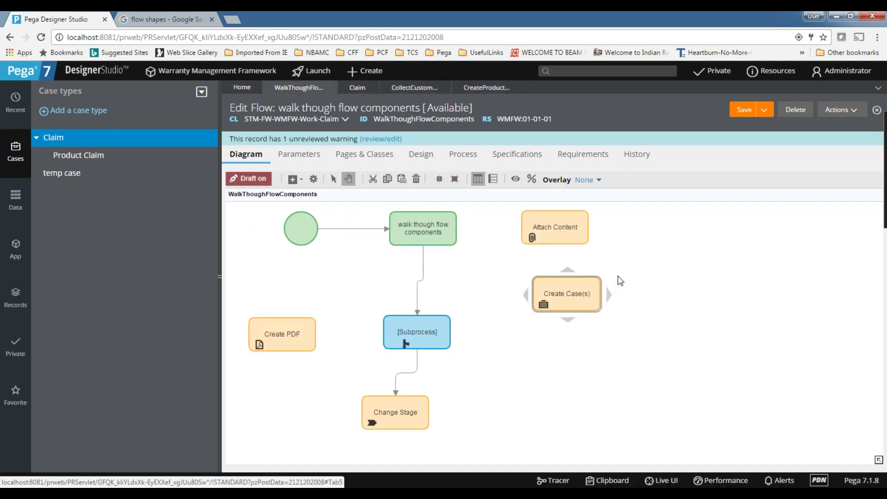
{"action": "left_click_drag", "start_coordinate": [573, 285], "coordinate": [540, 319]}
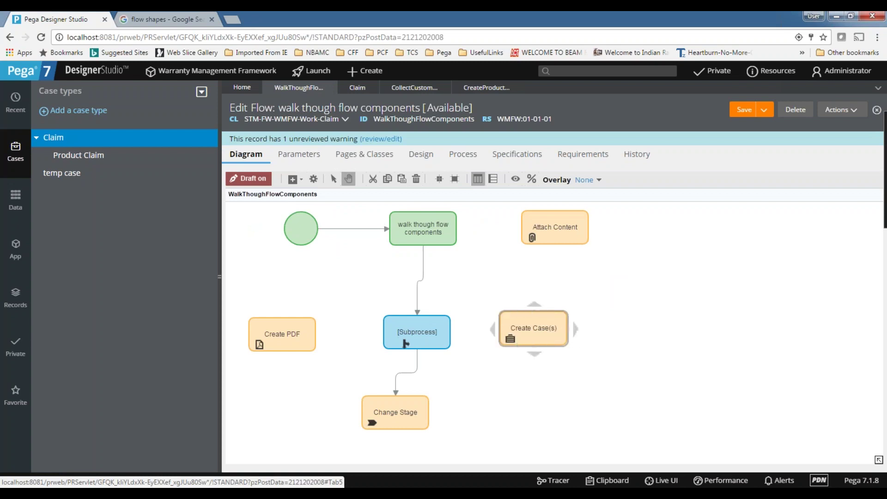
{"action": "double_click", "coordinate": [539, 320]}
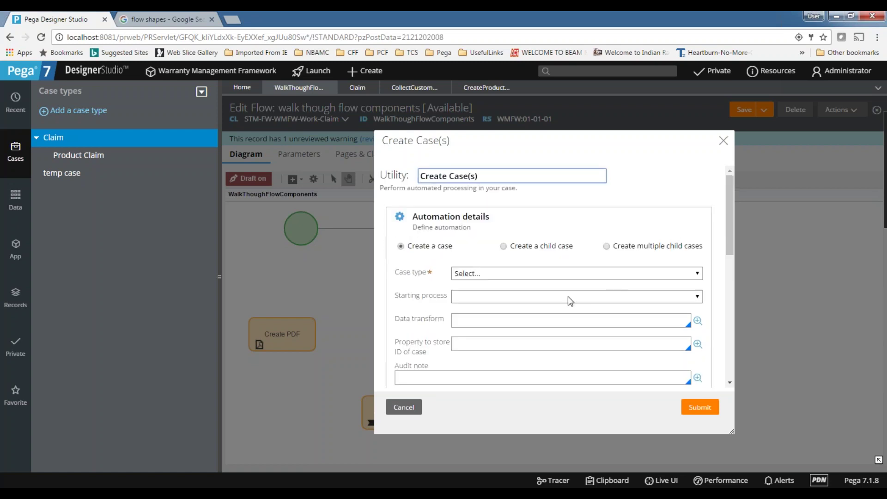
{"action": "left_click", "coordinate": [723, 141]}
{"action": "left_click", "coordinate": [553, 322]}
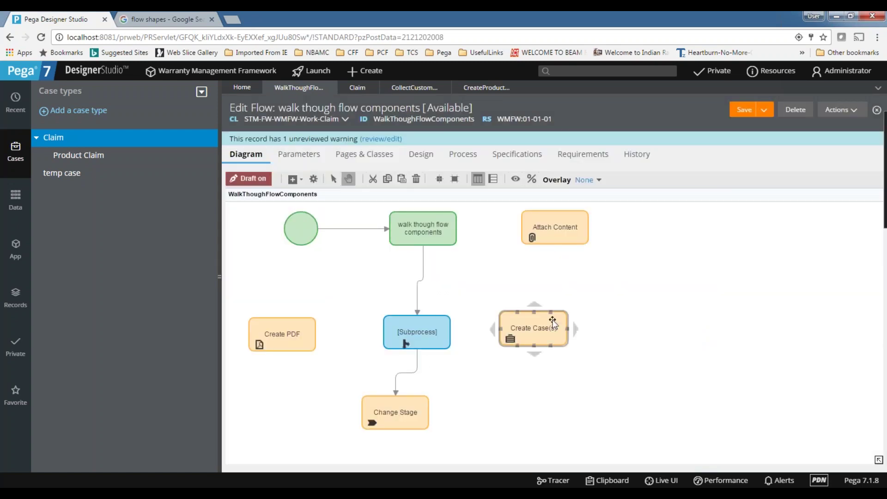
{"action": "left_click_drag", "start_coordinate": [553, 322], "coordinate": [364, 287]}
Step: Add a Persist Case smart shape and place it to the right of the Subprocess shape
{"action": "right_click", "coordinate": [554, 298]}
{"action": "mouse_move", "coordinate": [610, 303]}
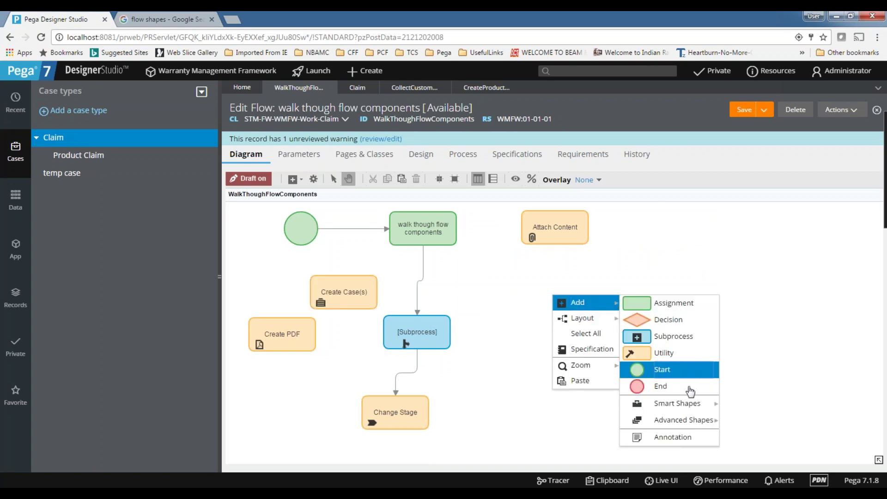
{"action": "mouse_move", "coordinate": [689, 405]}
{"action": "left_click", "coordinate": [802, 366]}
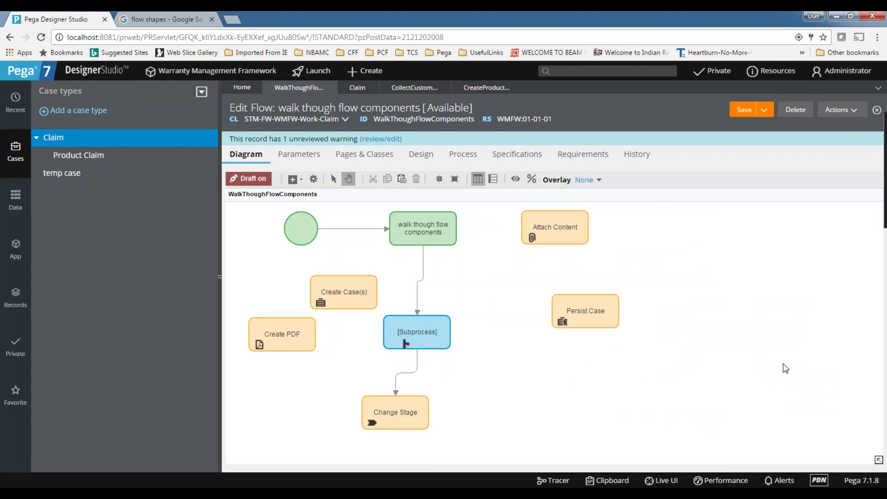
{"action": "left_click_drag", "start_coordinate": [587, 308], "coordinate": [546, 304]}
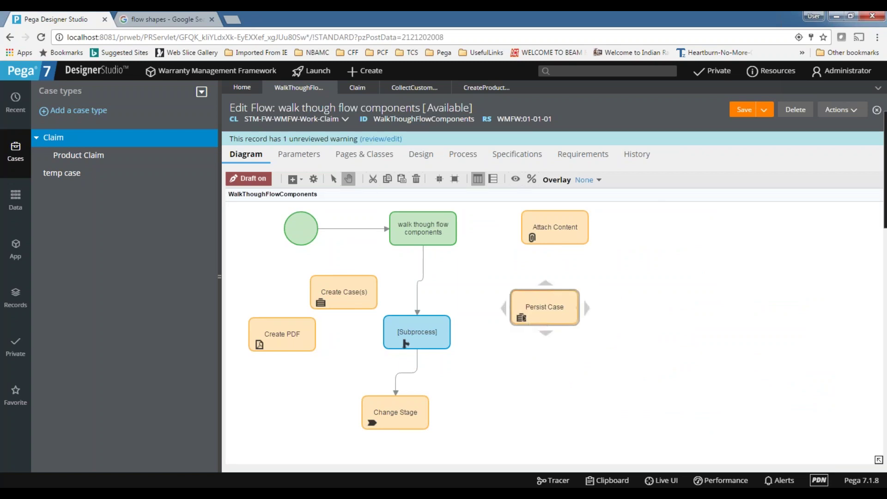
{"action": "left_click", "coordinate": [527, 299]}
{"action": "left_click_drag", "start_coordinate": [528, 299], "coordinate": [525, 349]}
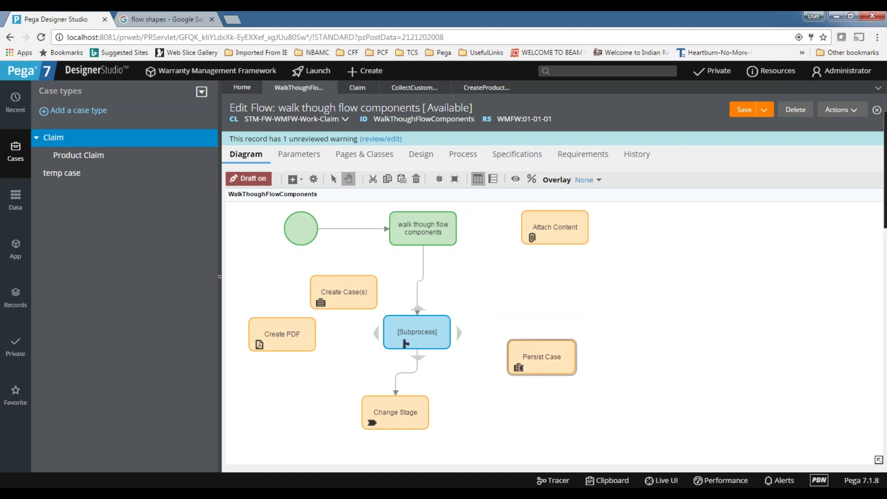
{"action": "left_click_drag", "start_coordinate": [557, 353], "coordinate": [547, 326]}
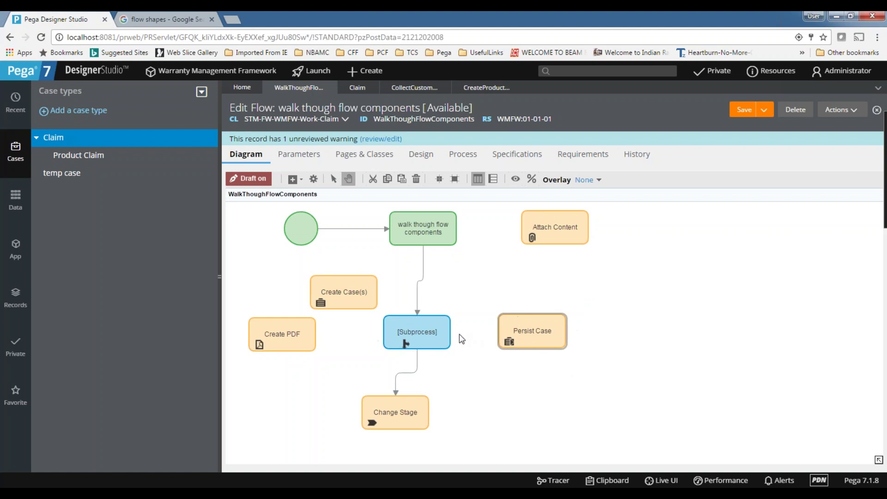
Step: Connect the Subprocess shape to the Persist Case shape, and review the Persist Case properties without changing them
{"action": "left_click_drag", "start_coordinate": [458, 332], "coordinate": [538, 327]}
{"action": "double_click", "coordinate": [538, 327]}
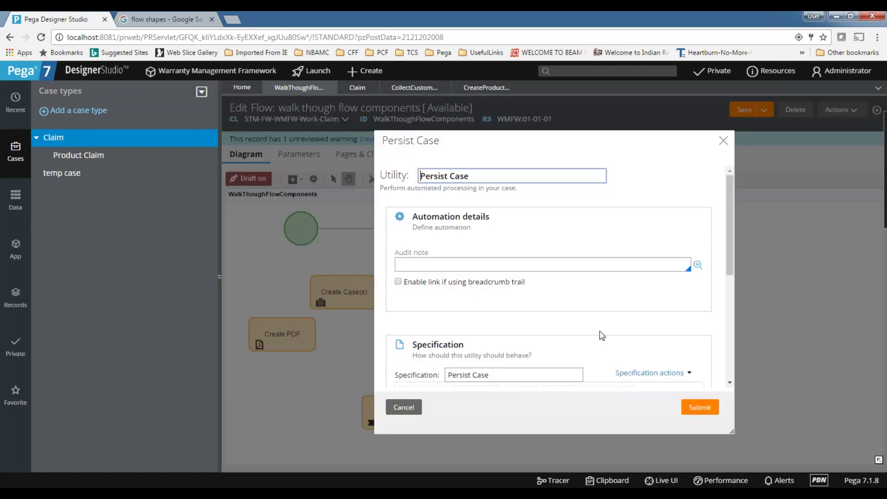
{"action": "left_click", "coordinate": [724, 140]}
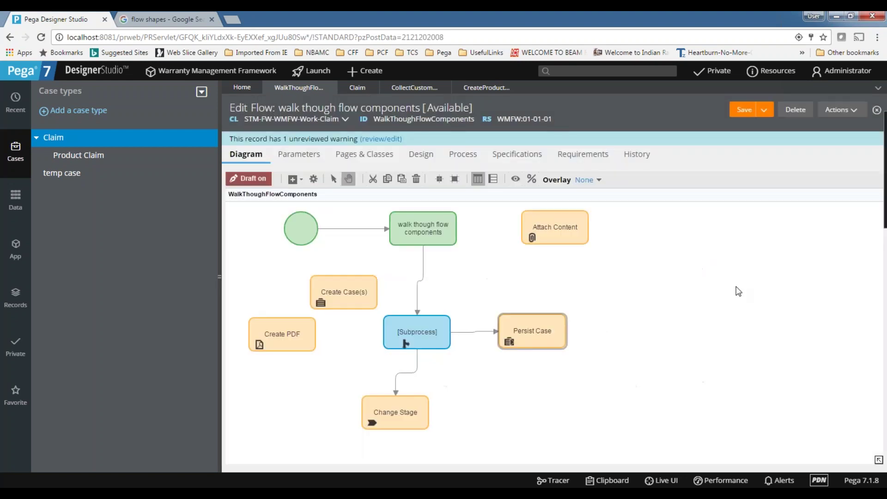
Step: Add a Post to Pulse smart shape and place it to the right of the Persist Case shape
{"action": "right_click", "coordinate": [605, 271]}
{"action": "mouse_move", "coordinate": [610, 278]}
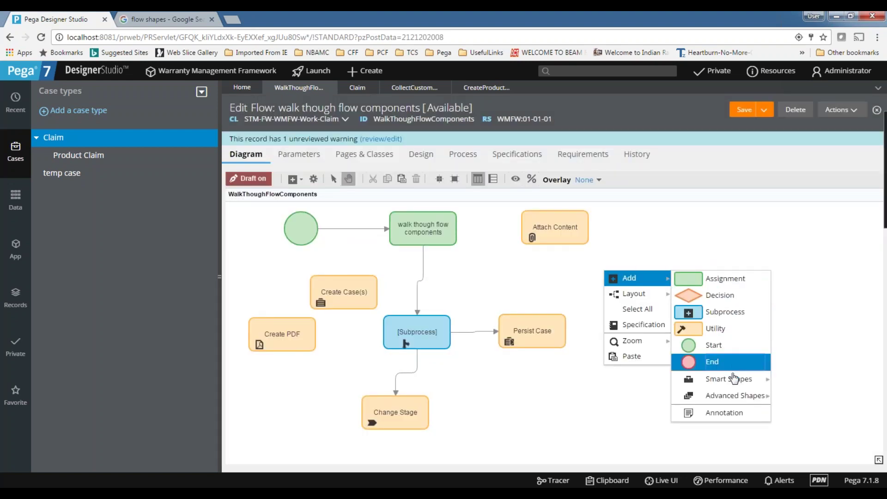
{"action": "mouse_move", "coordinate": [735, 379]}
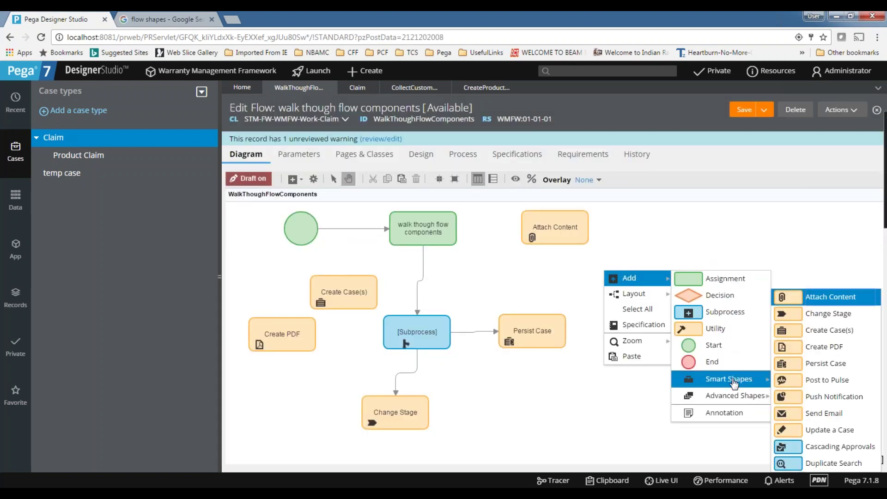
{"action": "left_click", "coordinate": [853, 386]}
{"action": "left_click", "coordinate": [634, 277]}
{"action": "left_click_drag", "start_coordinate": [634, 277], "coordinate": [627, 323]}
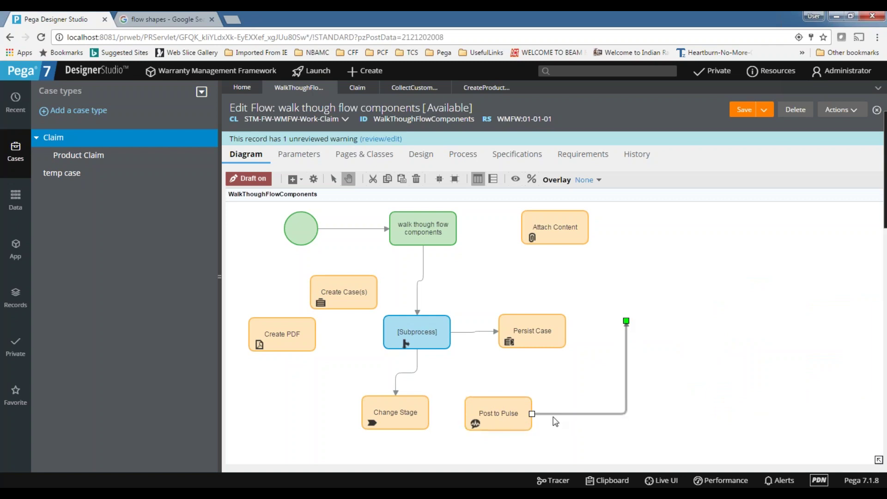
{"action": "left_click_drag", "start_coordinate": [489, 412], "coordinate": [634, 316]}
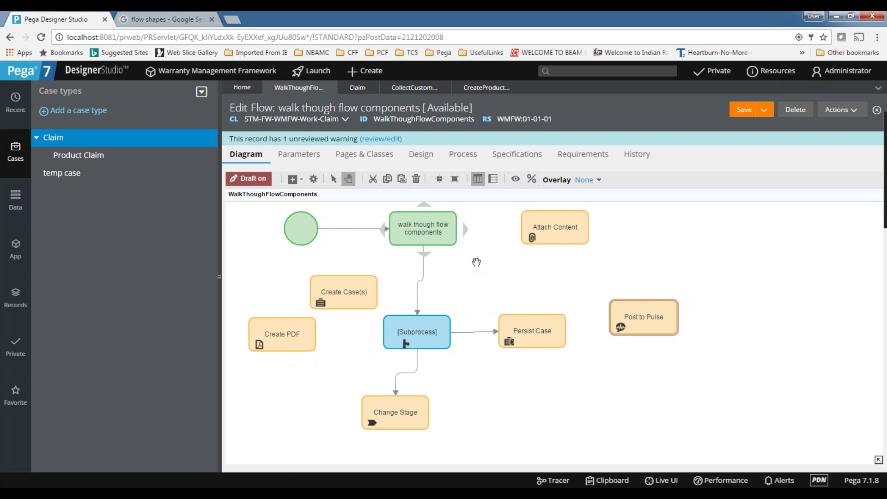
Step: Run the Claim case type to create a new case and review its Pega pulse section
{"action": "left_click", "coordinate": [355, 90]}
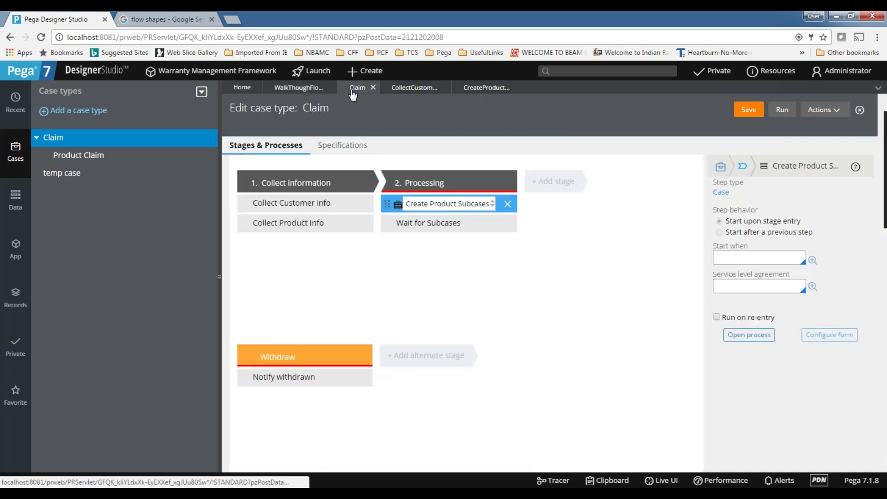
{"action": "left_click", "coordinate": [783, 109]}
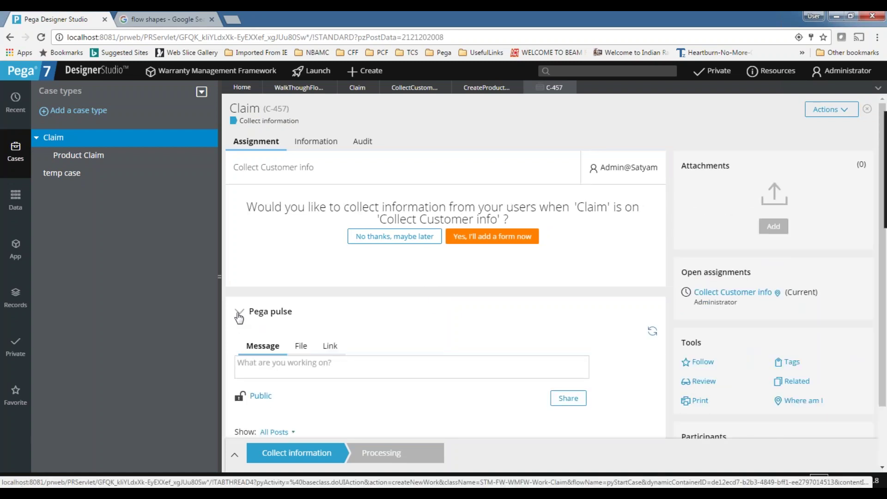
{"action": "left_click", "coordinate": [239, 313]}
{"action": "left_click", "coordinate": [239, 314]}
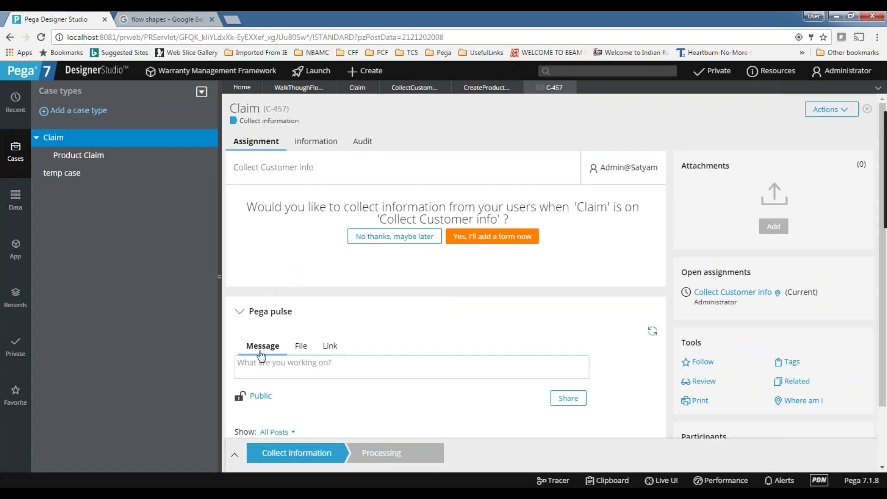
{"action": "scroll", "coordinate": [363, 250], "scroll_direction": "down", "scroll_amount": 2}
{"action": "scroll", "coordinate": [363, 250], "scroll_direction": "up", "scroll_amount": 2}
Step: Share the public Pega pulse message "capture information..but seems product is not in use.." on the new claim case
{"action": "left_click", "coordinate": [286, 370]}
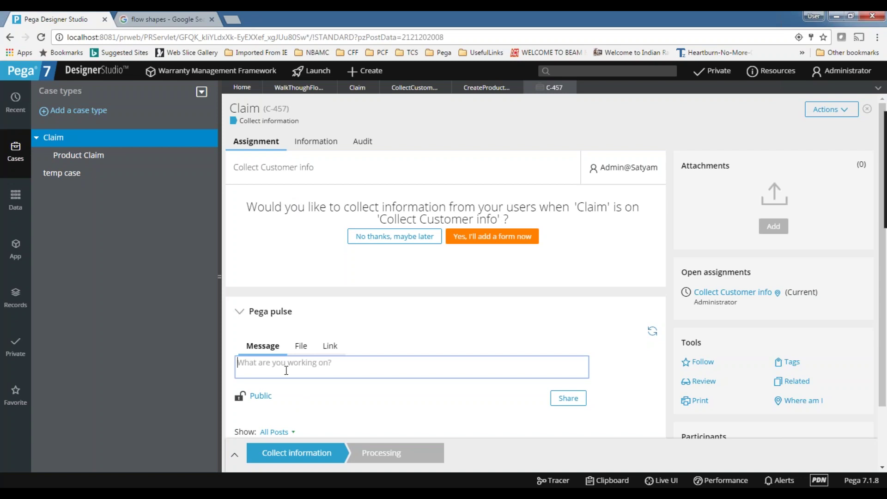
{"action": "type", "text": "capture information..but seems product is drop"}
{"action": "key", "text": "BackSpace"}
{"action": "key", "text": "BackSpace"}
{"action": "type", "text": "ep"}
{"action": "key", "text": "BackSpace"}
{"action": "key", "text": "BackSpace"}
{"action": "key", "text": "BackSpace"}
{"action": "key", "text": "BackSpace"}
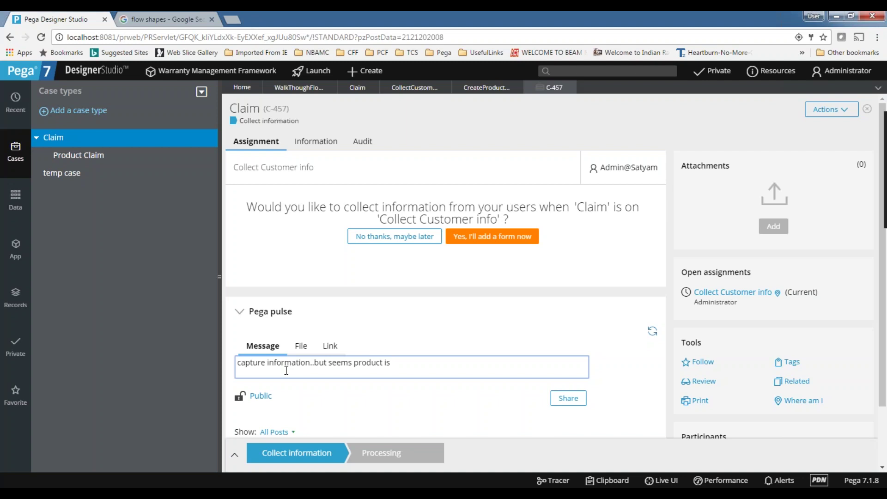
{"action": "type", "text": "not in use.."}
{"action": "left_click", "coordinate": [569, 398]}
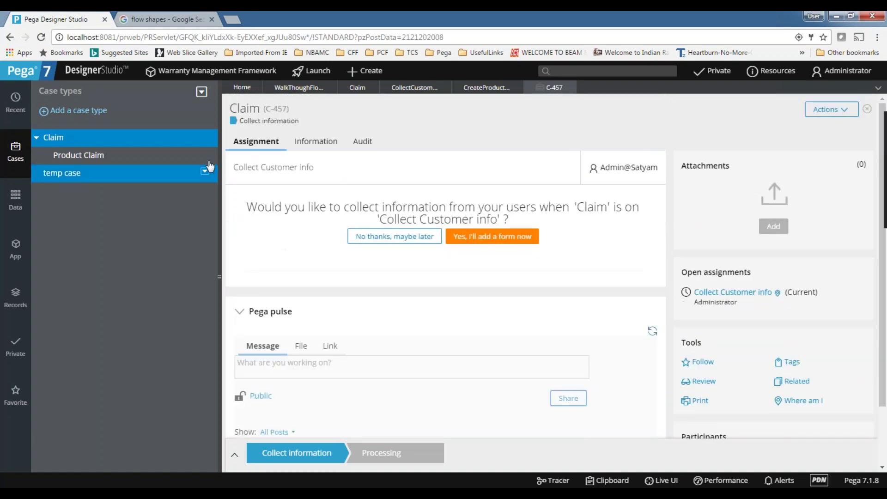
Step: Examine the shared message in the Pega pulse posts of the claim case
{"action": "scroll", "coordinate": [319, 159], "scroll_direction": "down", "scroll_amount": 2}
{"action": "left_click", "coordinate": [345, 392]}
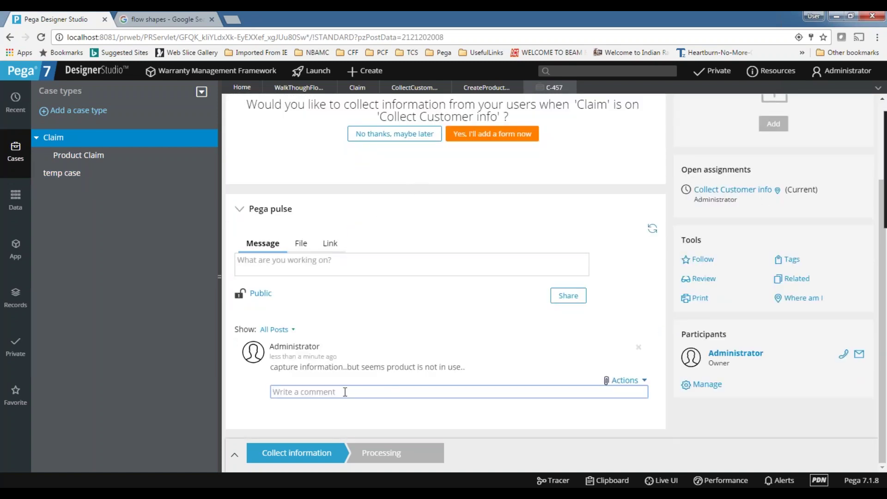
{"action": "scroll", "coordinate": [326, 236], "scroll_direction": "up", "scroll_amount": 2}
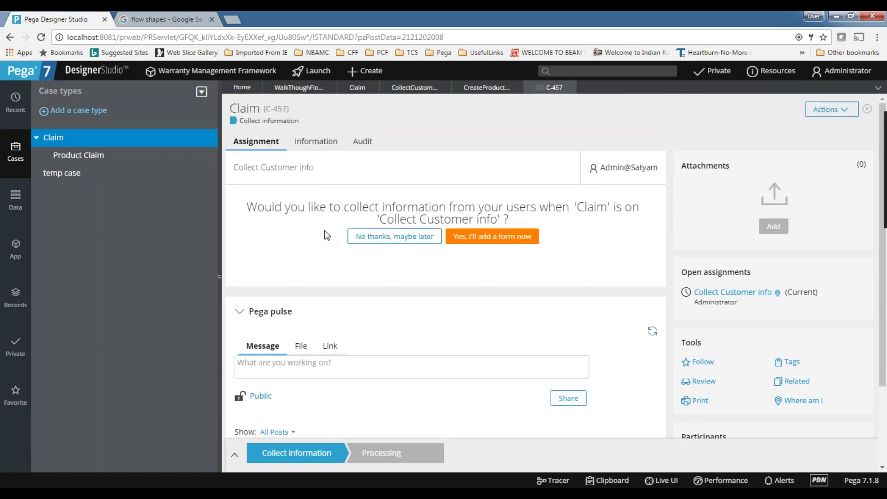
{"action": "scroll", "coordinate": [326, 236], "scroll_direction": "down", "scroll_amount": 2}
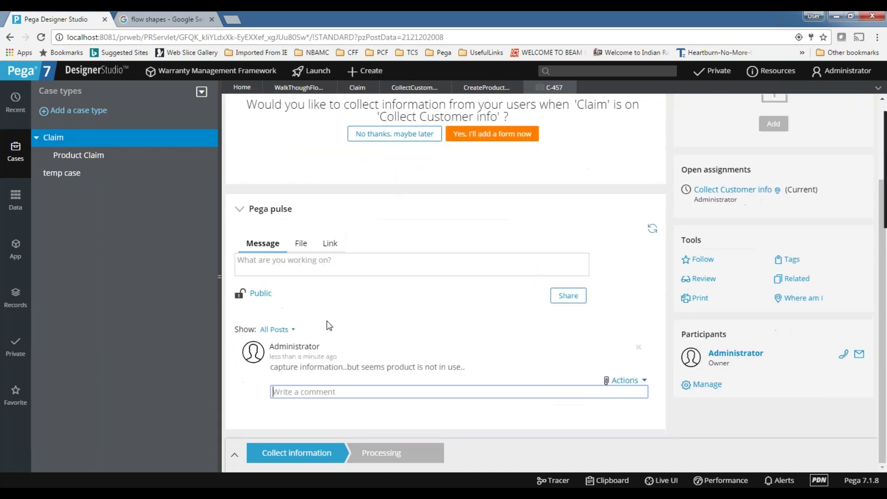
{"action": "mouse_move", "coordinate": [269, 368]}
{"action": "left_mouse_down"}
{"action": "mouse_move", "coordinate": [468, 385]}
{"action": "mouse_move", "coordinate": [479, 369]}
{"action": "mouse_move", "coordinate": [263, 370]}
{"action": "left_mouse_up"}
{"action": "left_click", "coordinate": [474, 368]}
{"action": "left_click", "coordinate": [413, 348]}
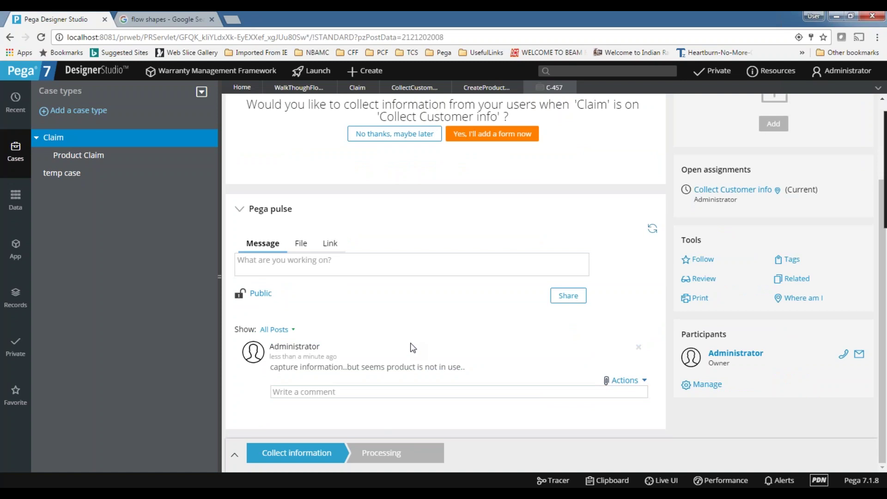
Step: Reply to the shared post with the comment "Its ok..it will discuss with him to give diff product"
{"action": "left_click", "coordinate": [369, 389]}
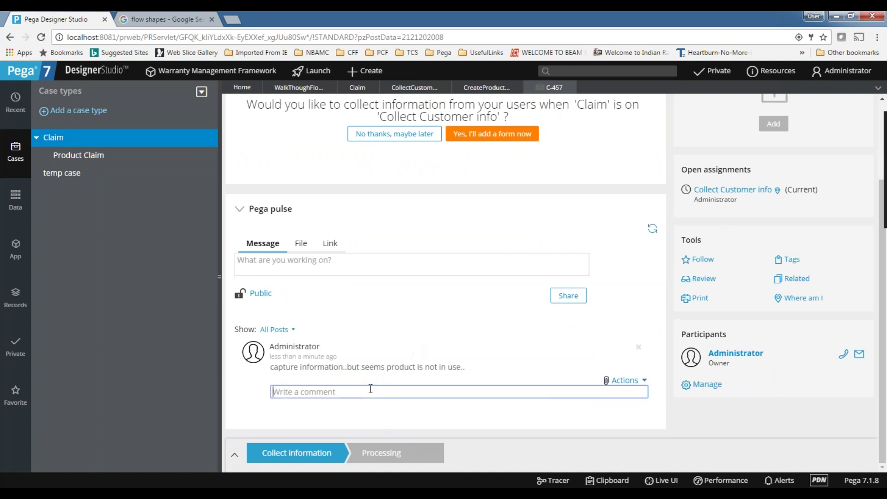
{"action": "type", "text": "irs te"}
{"action": "key", "text": "BackSpace"}
{"action": "key", "text": "BackSpace"}
{"action": "key", "text": "BackSpace"}
{"action": "key", "text": "BackSpace"}
{"action": "key", "text": "BackSpace"}
{"action": "key", "text": "BackSpace"}
{"action": "type", "text": "Its ok..its"}
{"action": "key", "text": "BackSpace"}
{"action": "type", "text": "will discuss with "}
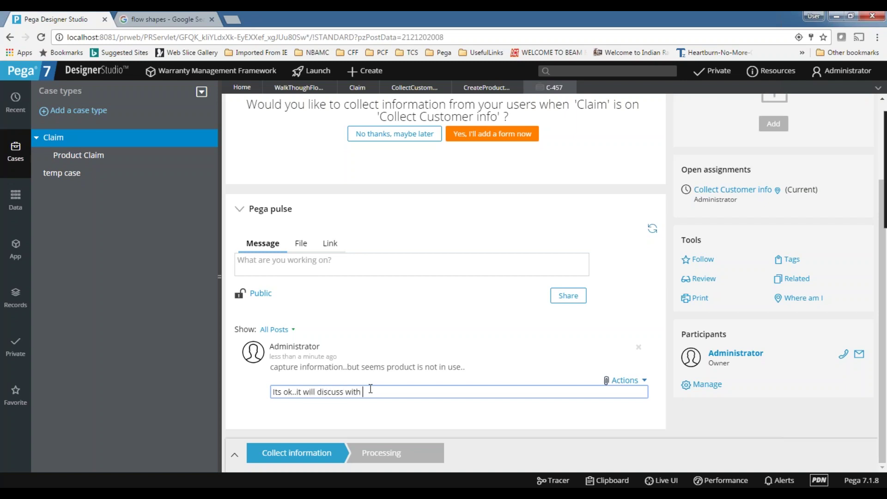
{"action": "type", "text": "him to gie d"}
{"action": "key", "text": "BackSpace"}
{"action": "key", "text": "BackSpace"}
{"action": "key", "text": "BackSpace"}
{"action": "type", "text": "ve diff product"}
{"action": "key", "text": "Return"}
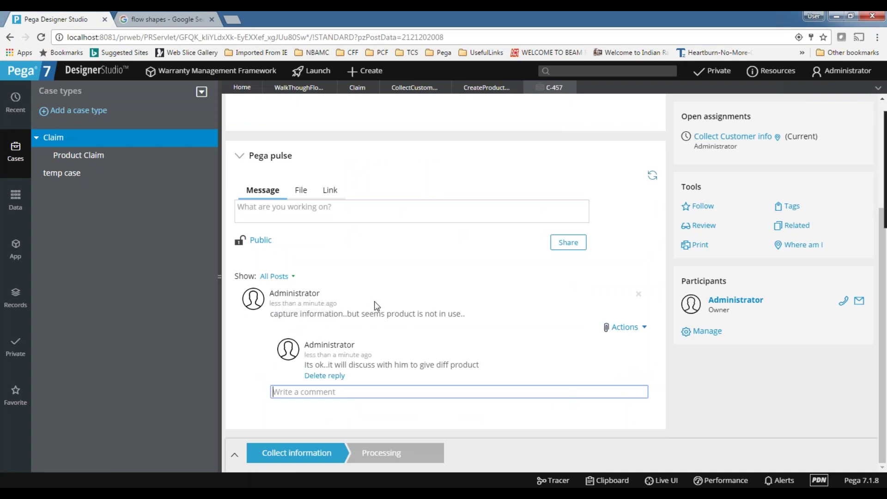
Step: Review the case's Pega pulse conversation with its message and reply, collapsing and expanding the section
{"action": "scroll", "coordinate": [360, 297], "scroll_direction": "up", "scroll_amount": 3}
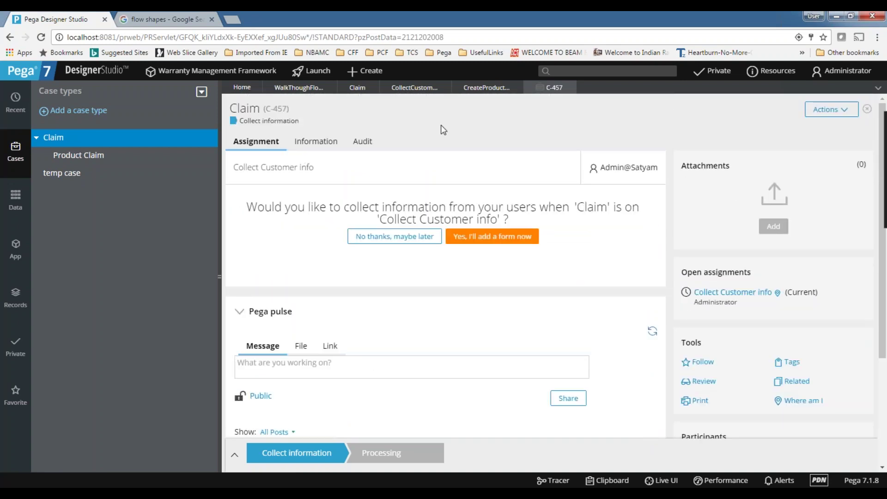
{"action": "scroll", "coordinate": [441, 125], "scroll_direction": "down", "scroll_amount": 3}
{"action": "left_click_drag", "start_coordinate": [272, 315], "coordinate": [475, 315]}
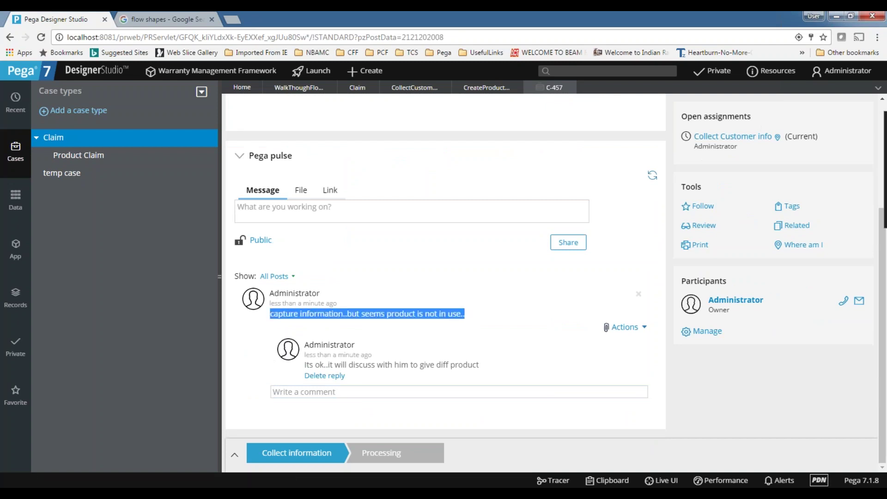
{"action": "left_click", "coordinate": [448, 291]}
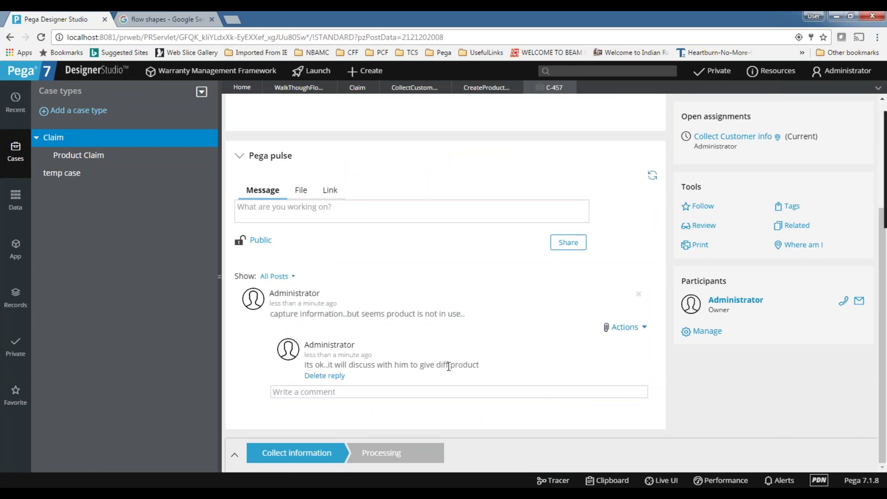
{"action": "scroll", "coordinate": [430, 364], "scroll_direction": "up", "scroll_amount": 3}
{"action": "scroll", "coordinate": [410, 361], "scroll_direction": "down", "scroll_amount": 2}
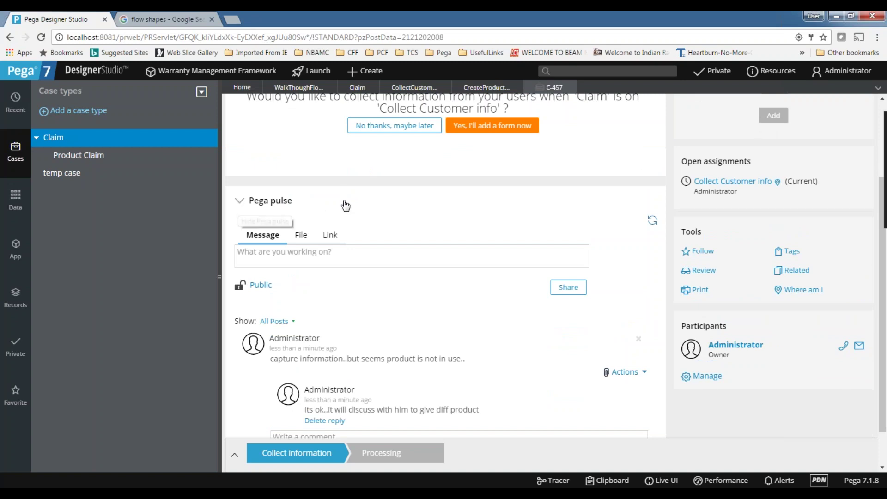
{"action": "left_click", "coordinate": [238, 202]}
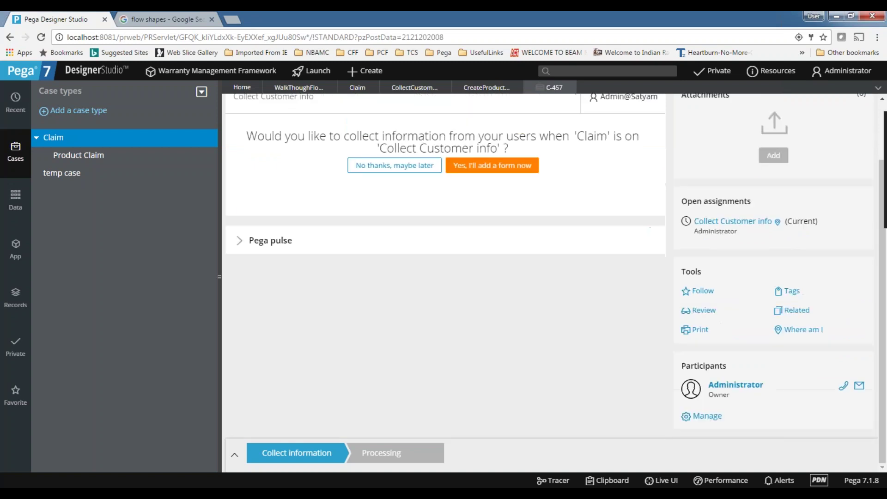
{"action": "left_click", "coordinate": [240, 241]}
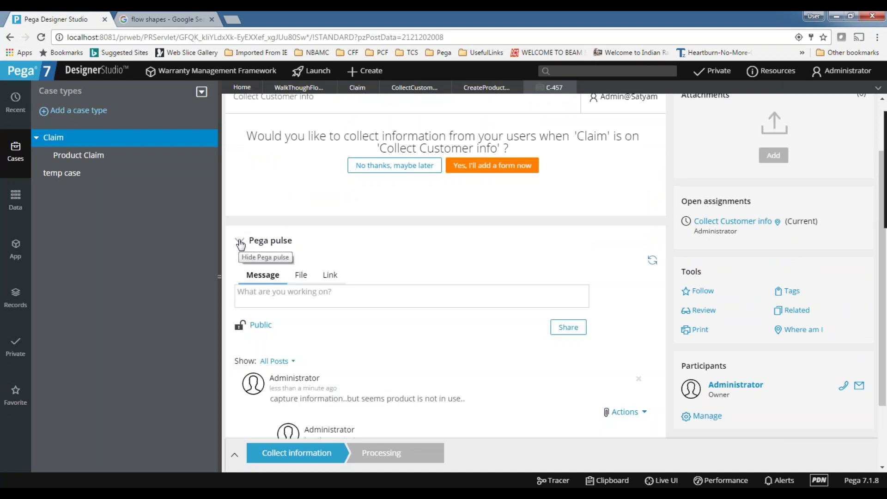
Step: Return from the claim case to the WalkThoughFlowComponents flow diagram
{"action": "left_click", "coordinate": [483, 90]}
{"action": "left_click", "coordinate": [413, 88]}
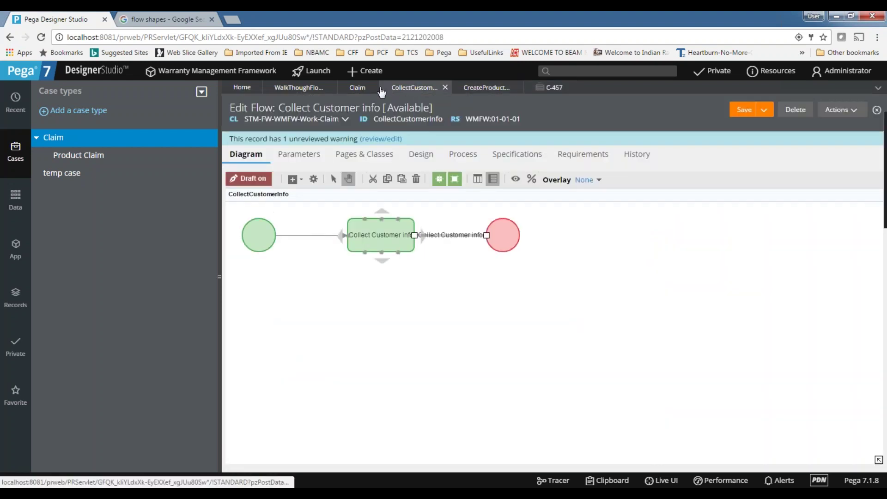
{"action": "left_click", "coordinate": [356, 88]}
{"action": "left_click", "coordinate": [309, 91]}
{"action": "left_click", "coordinate": [668, 319]}
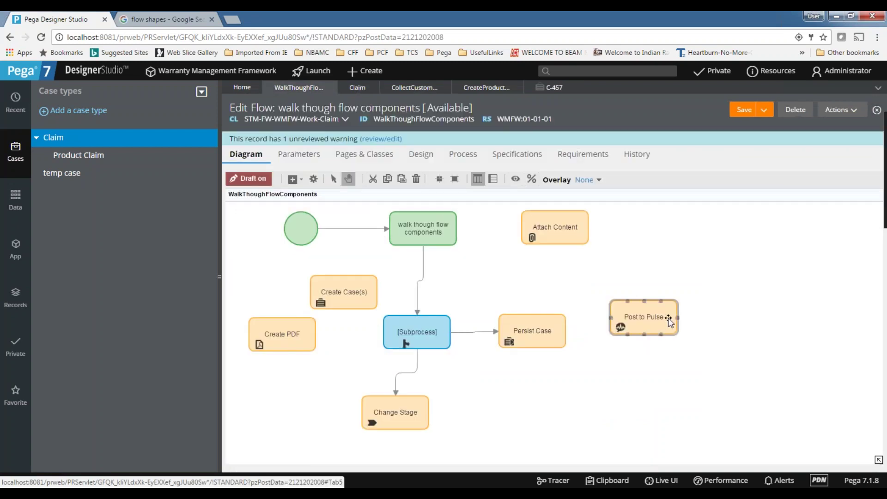
{"action": "left_click_drag", "start_coordinate": [670, 310], "coordinate": [593, 388]}
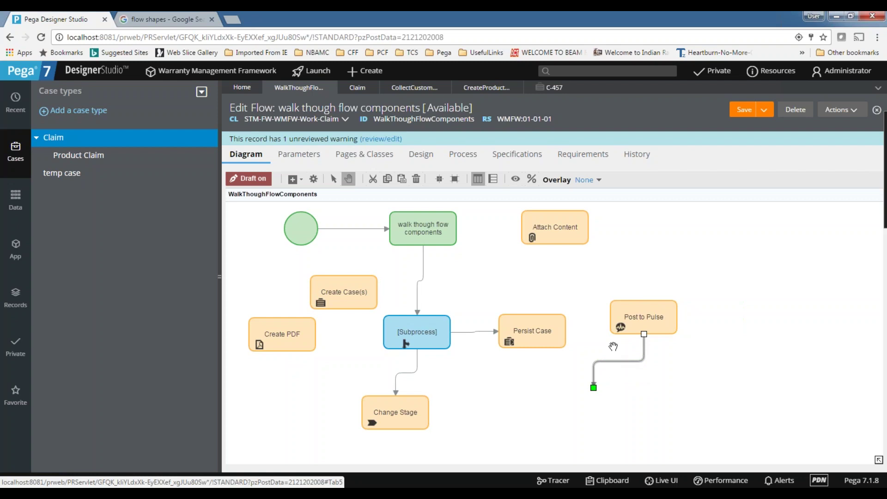
{"action": "right_click", "coordinate": [628, 361]}
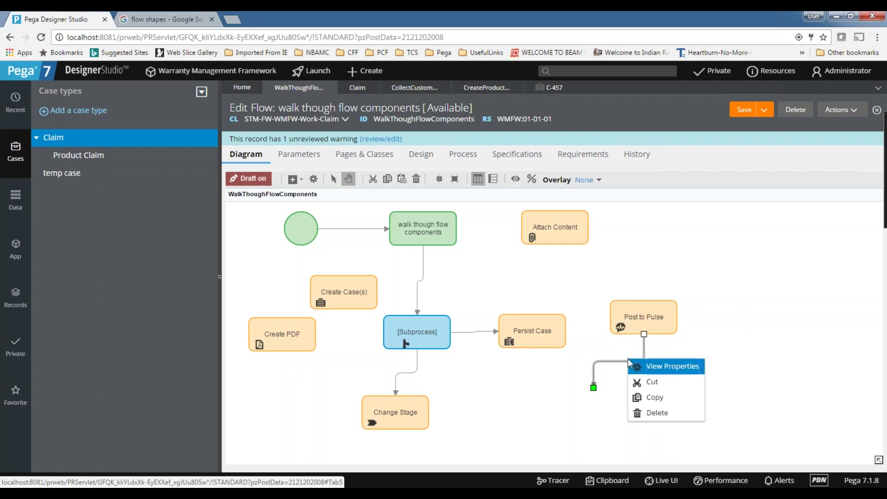
{"action": "left_click", "coordinate": [659, 409]}
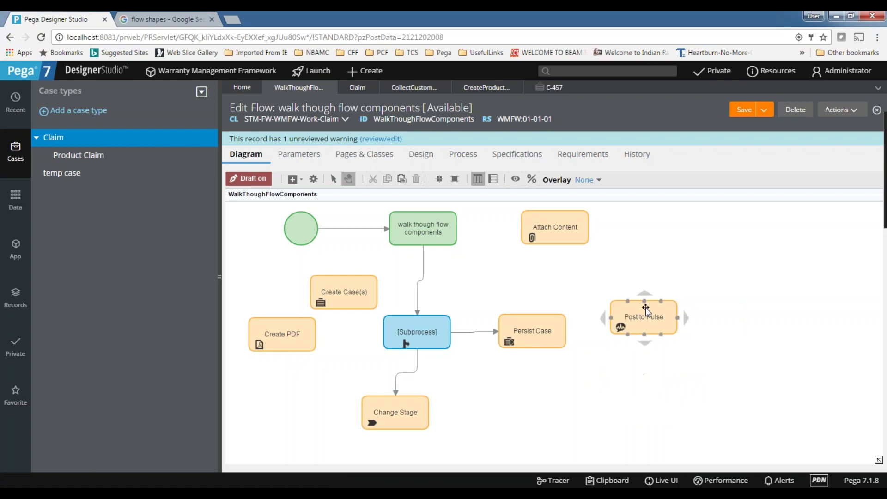
Step: Set the Post to Pulse shape's message to "claim is created", submit its properties, and place the shape to the right of Persist Case
{"action": "left_click_drag", "start_coordinate": [646, 321], "coordinate": [519, 404]}
{"action": "double_click", "coordinate": [505, 401]}
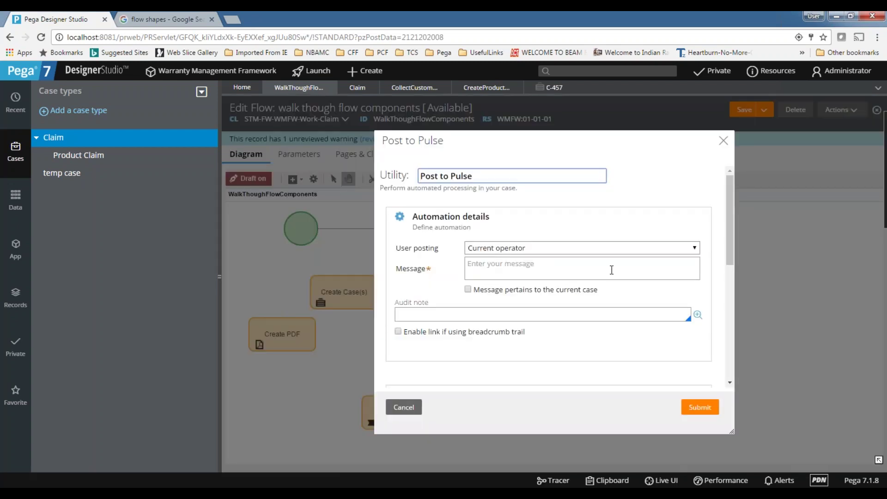
{"action": "left_click", "coordinate": [536, 263]}
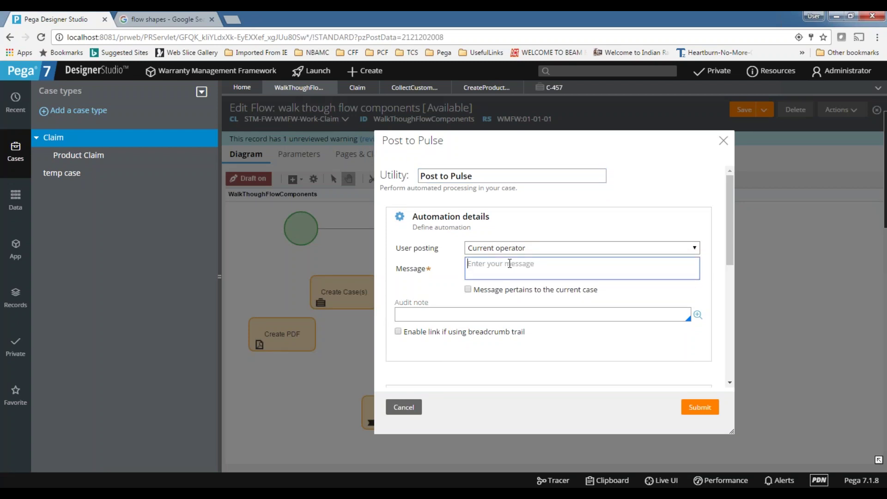
{"action": "type", "text": "\"claim is created"}
{"action": "triple_click", "coordinate": [510, 263]}
{"action": "left_click", "coordinate": [742, 425]}
{"action": "left_click", "coordinate": [700, 407]}
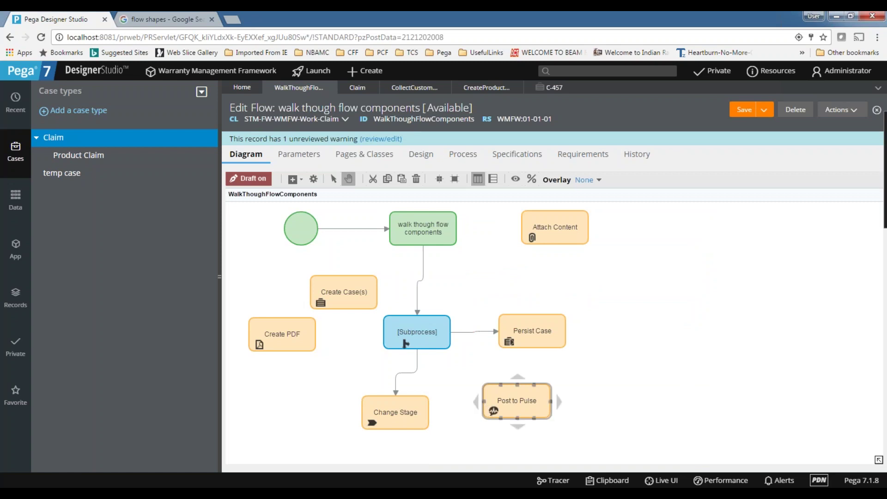
{"action": "left_click_drag", "start_coordinate": [511, 395], "coordinate": [636, 301]}
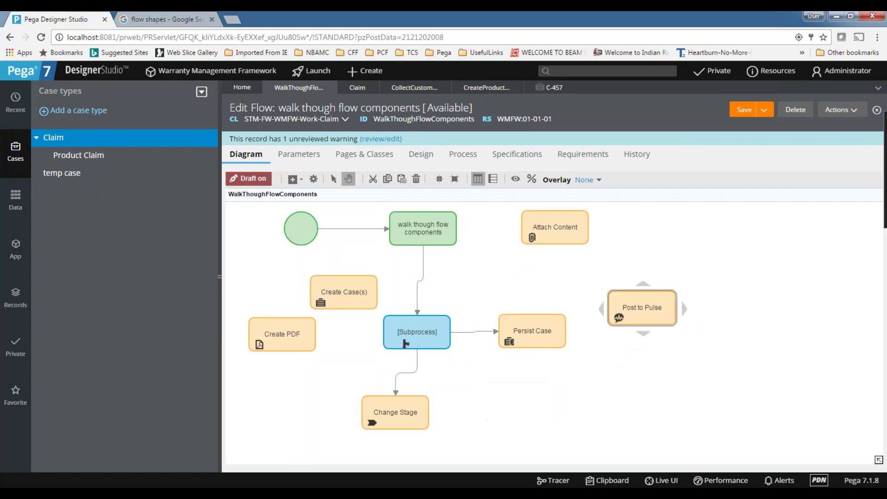
Step: Review the Pega pulse section of the open claim case again and switch to the Create Product Subcases flow
{"action": "left_click", "coordinate": [555, 88]}
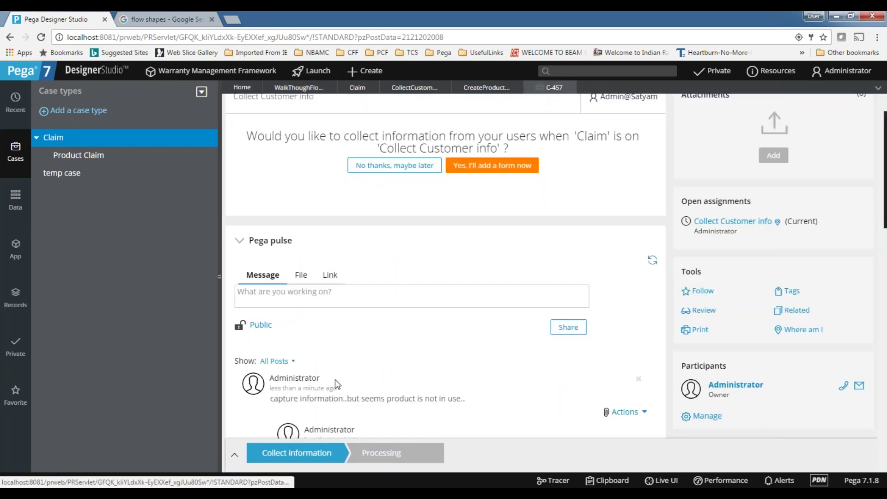
{"action": "scroll", "coordinate": [358, 385], "scroll_direction": "down", "scroll_amount": 2}
{"action": "scroll", "coordinate": [396, 380], "scroll_direction": "up", "scroll_amount": 3}
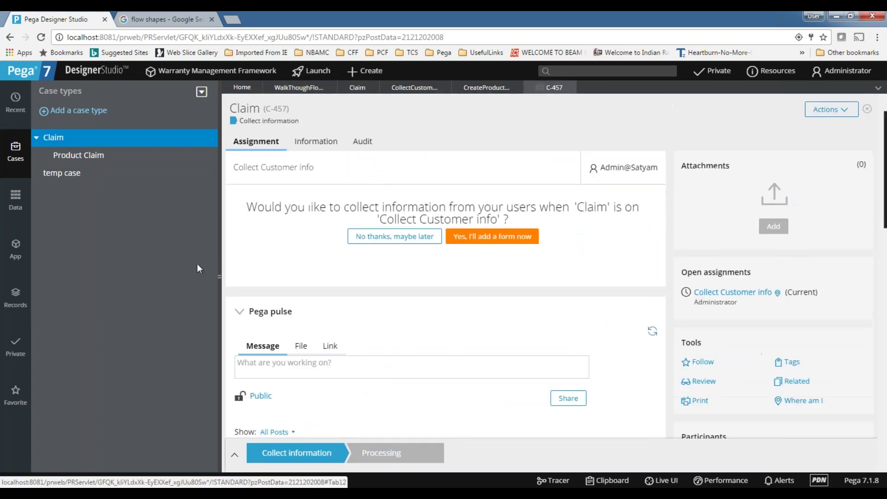
{"action": "left_click", "coordinate": [239, 318]}
{"action": "left_click", "coordinate": [477, 92]}
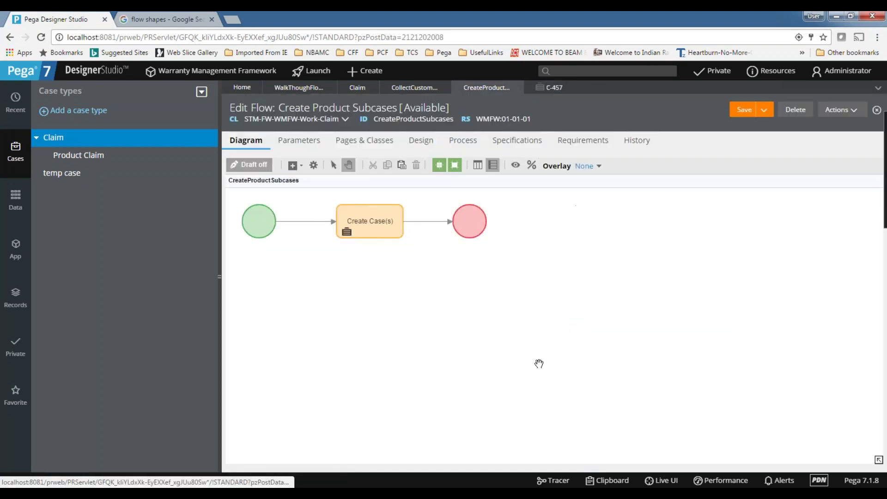
Step: Return to the WalkThoughFlowComponents flow and move the Post to Pulse shape between Create PDF and Change Stage
{"action": "left_click", "coordinate": [357, 87]}
{"action": "left_click", "coordinate": [303, 88]}
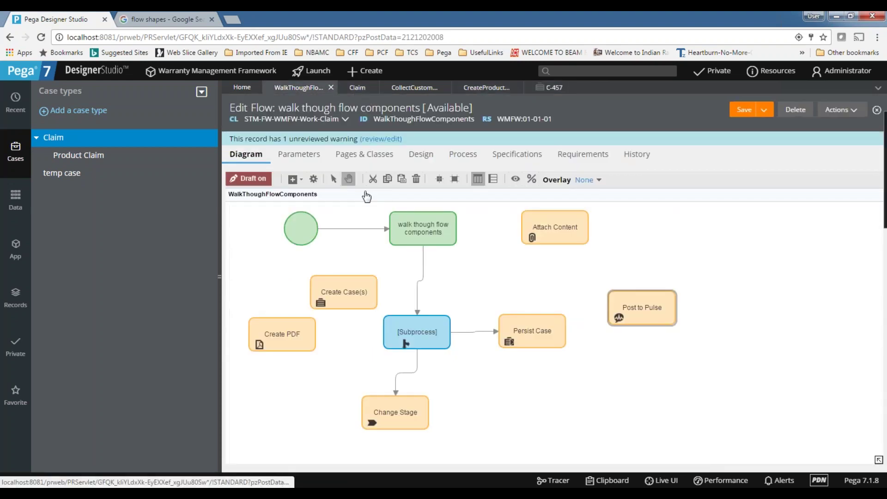
{"action": "left_click_drag", "start_coordinate": [665, 333], "coordinate": [349, 402]}
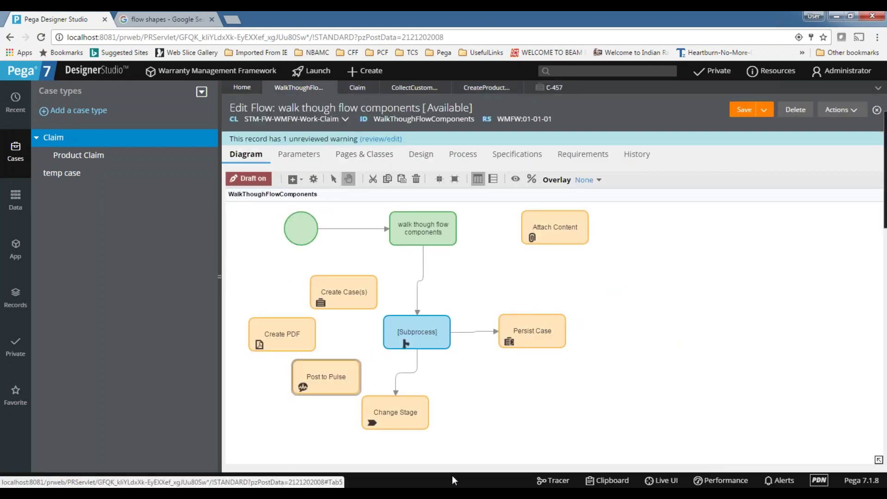
Step: Add a Push Notification smart shape to the flow and place it just above Persist Case
{"action": "right_click", "coordinate": [611, 291]}
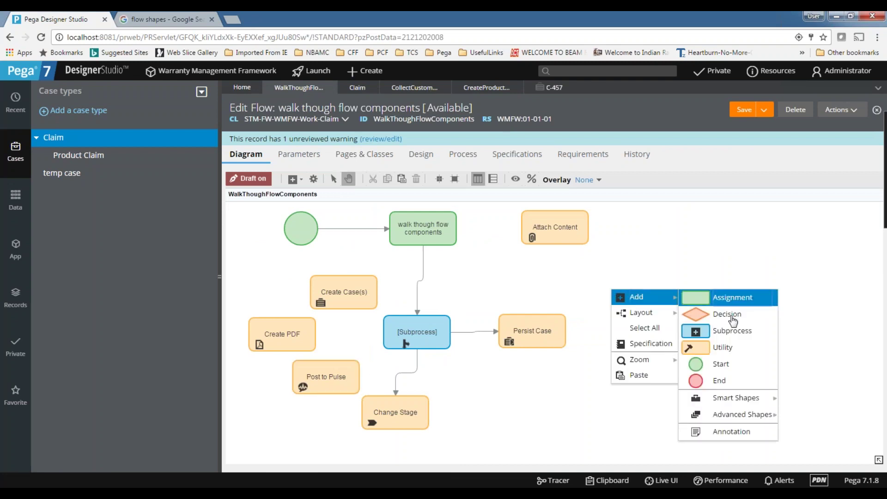
{"action": "mouse_move", "coordinate": [747, 408]}
{"action": "left_click", "coordinate": [624, 398]}
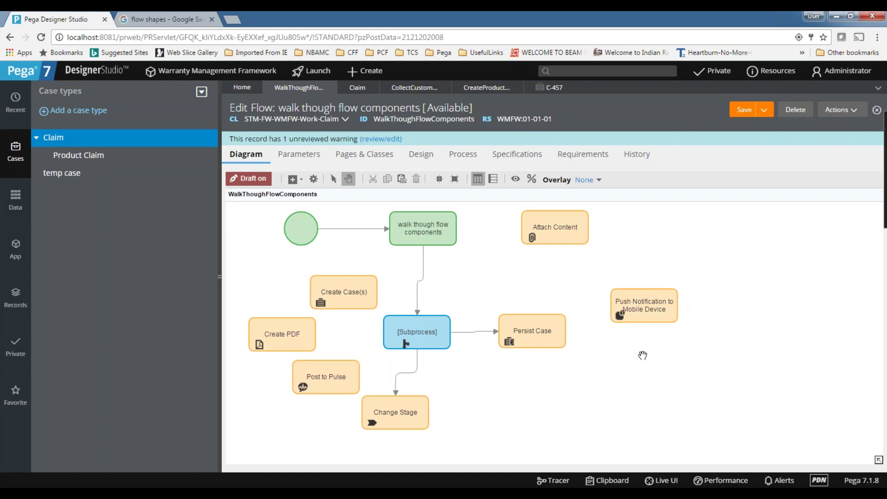
{"action": "left_click_drag", "start_coordinate": [654, 306], "coordinate": [515, 301]}
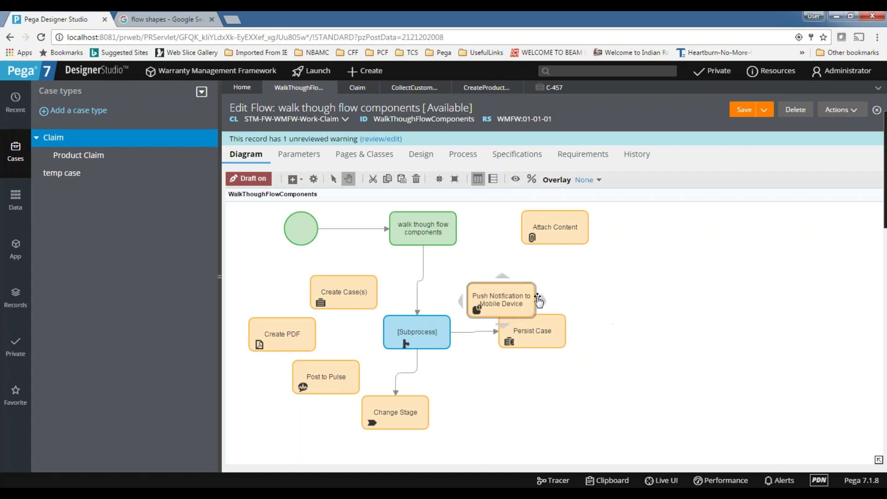
Step: Add a Send Email smart shape and place it to the right of Attach Content
{"action": "right_click", "coordinate": [626, 293]}
{"action": "mouse_move", "coordinate": [662, 299]}
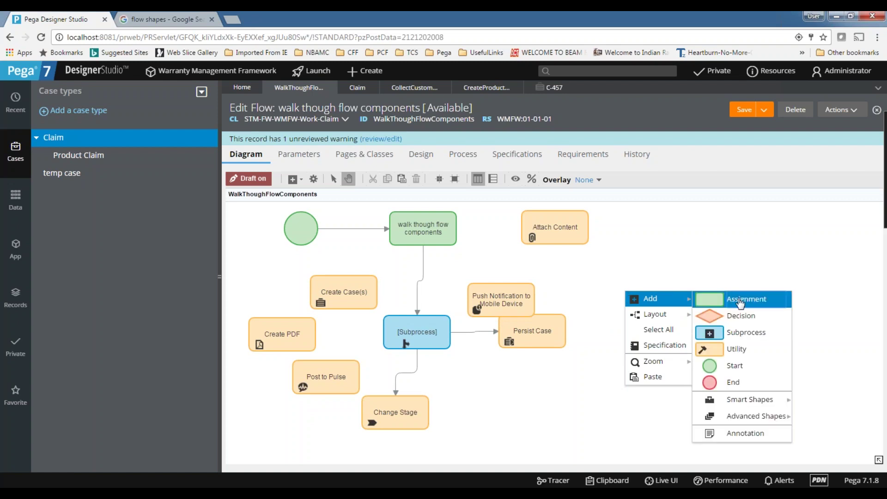
{"action": "mouse_move", "coordinate": [716, 400]}
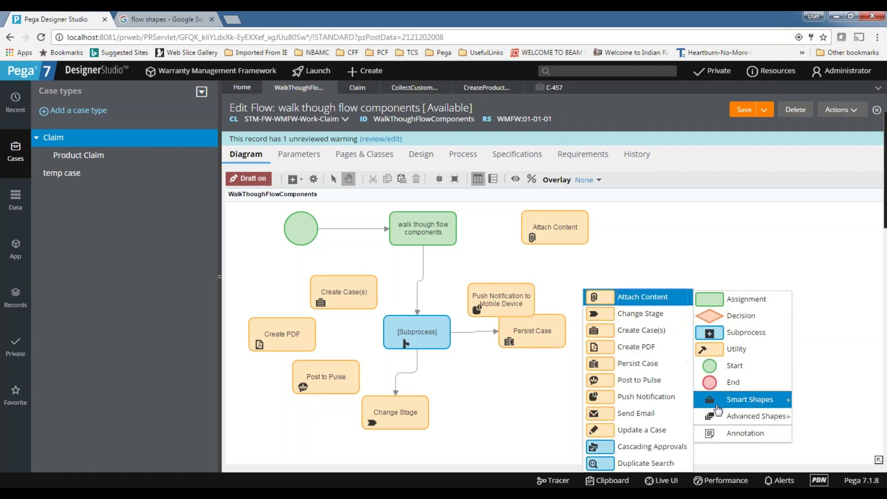
{"action": "left_click", "coordinate": [647, 413]}
{"action": "left_click_drag", "start_coordinate": [673, 319], "coordinate": [657, 228]}
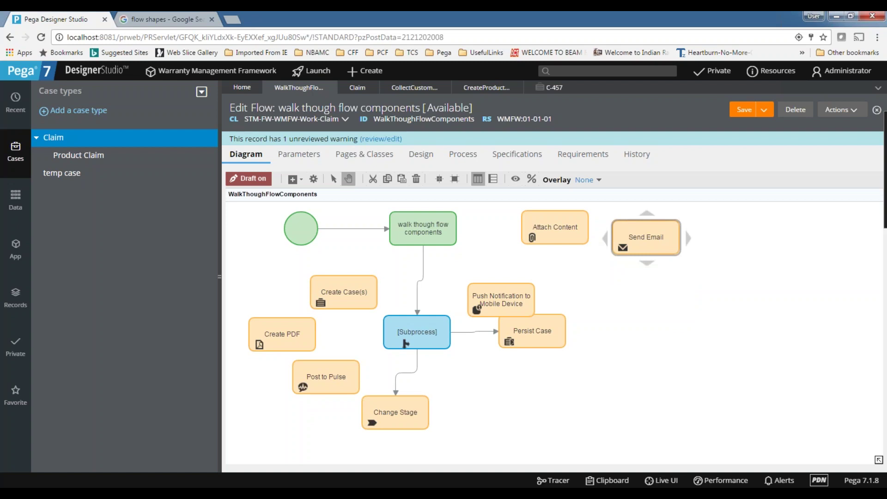
{"action": "left_click_drag", "start_coordinate": [660, 228], "coordinate": [664, 216]}
Step: Add an Update a Case smart shape and place it below Persist Case
{"action": "right_click", "coordinate": [619, 309]}
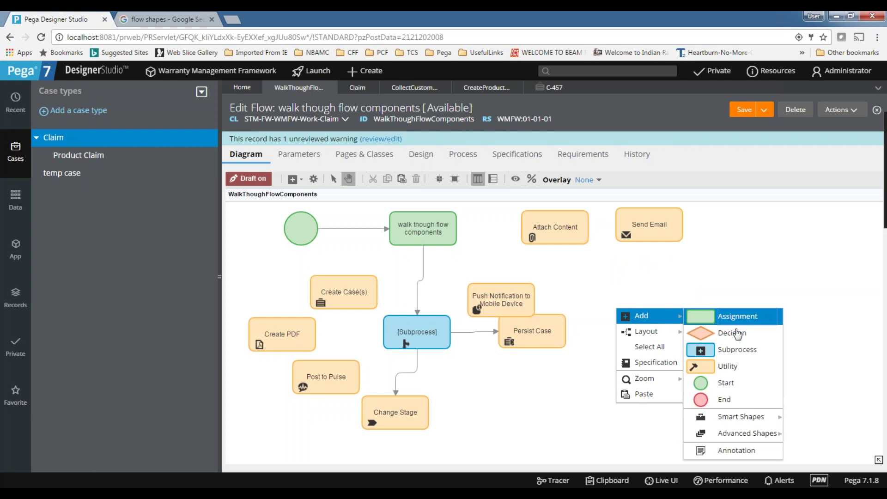
{"action": "mouse_move", "coordinate": [748, 421]}
{"action": "left_click", "coordinate": [633, 429]}
{"action": "left_click_drag", "start_coordinate": [647, 331], "coordinate": [639, 294]}
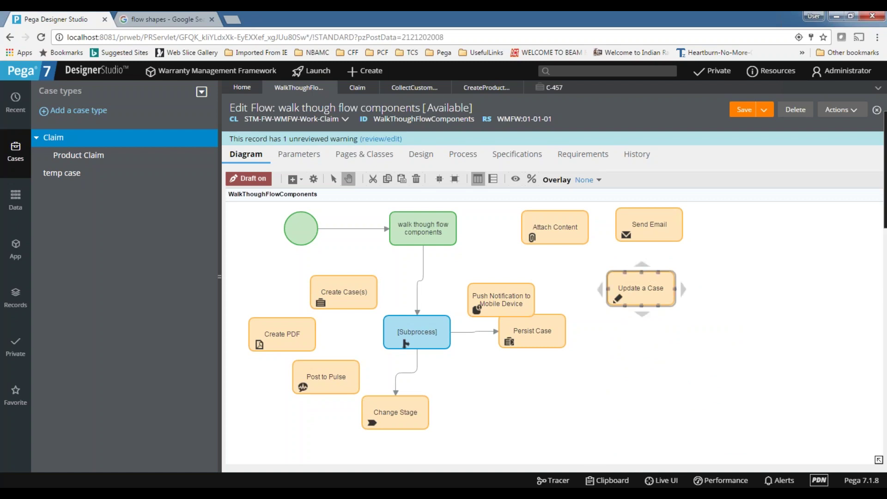
{"action": "left_click_drag", "start_coordinate": [662, 278], "coordinate": [528, 368]}
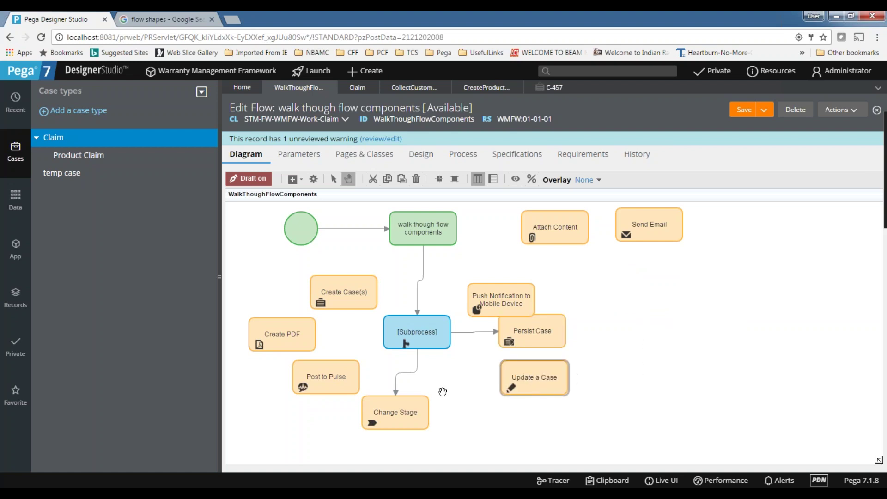
Step: Review the Update a Case shape's automation details, including its data transform setting, and close its properties without changes
{"action": "double_click", "coordinate": [524, 378]}
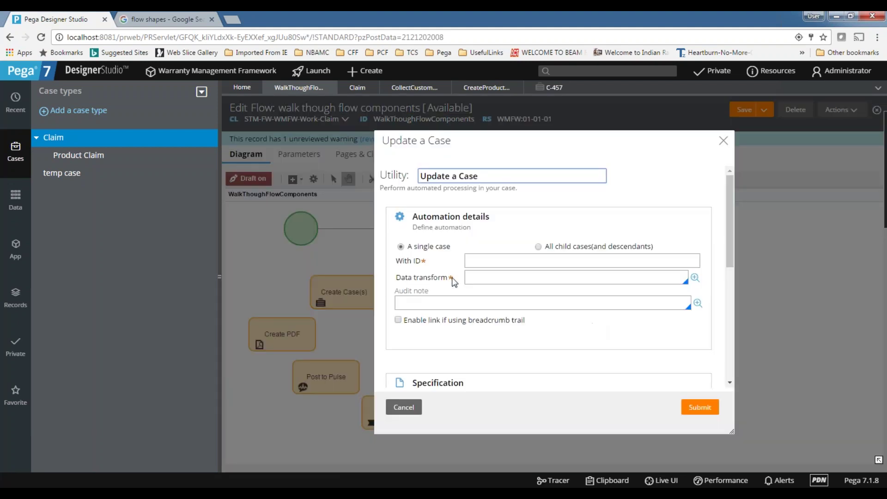
{"action": "left_click", "coordinate": [483, 277]}
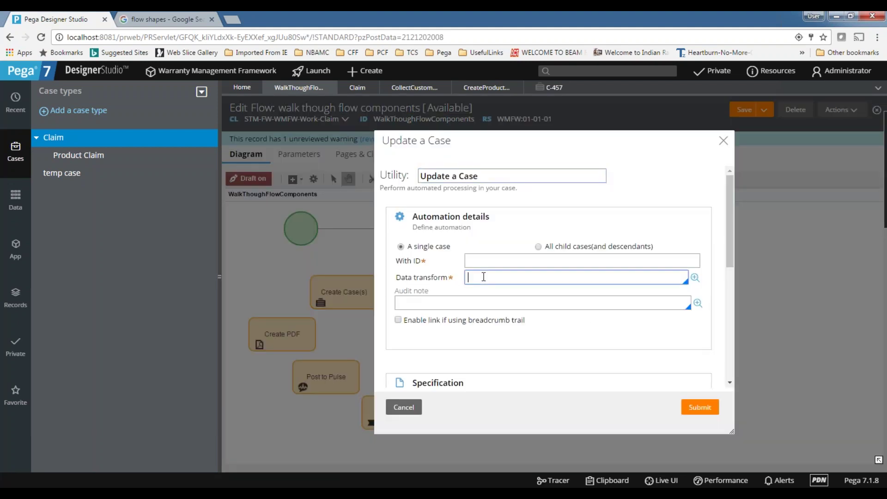
{"action": "left_click", "coordinate": [724, 140]}
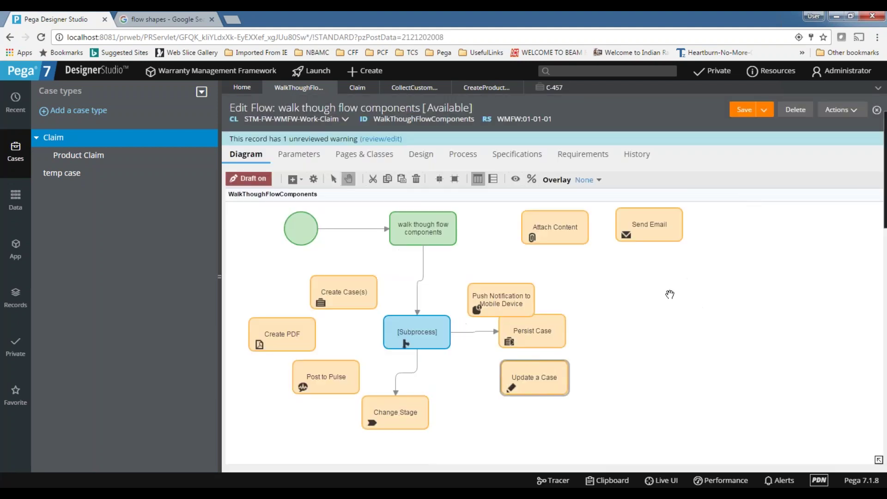
Step: Add a Cascading Approvals smart shape and place it to the right of Change Stage, below Update a Case
{"action": "right_click", "coordinate": [632, 291]}
{"action": "mouse_move", "coordinate": [661, 297]}
{"action": "mouse_move", "coordinate": [775, 407]}
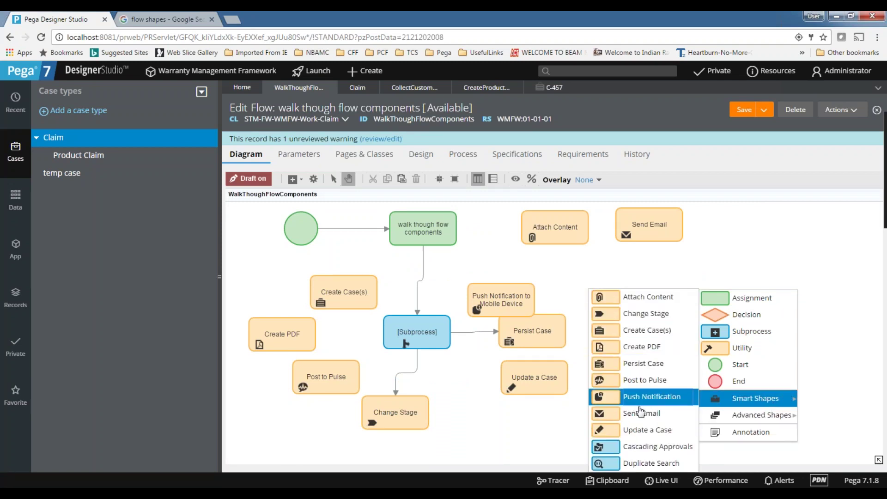
{"action": "left_click", "coordinate": [647, 447]}
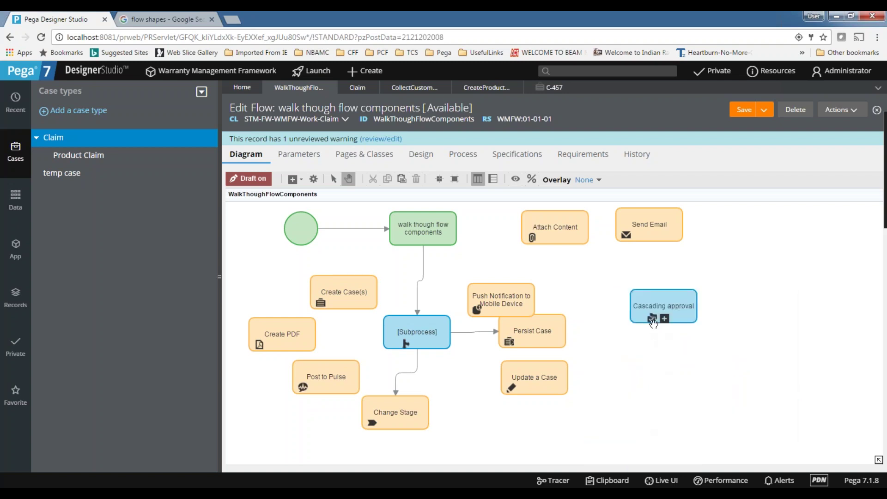
{"action": "left_click_drag", "start_coordinate": [651, 305], "coordinate": [485, 427]}
Step: Add a Duplicate Search smart shape and place it to the right of Cascading approval
{"action": "right_click", "coordinate": [615, 297]}
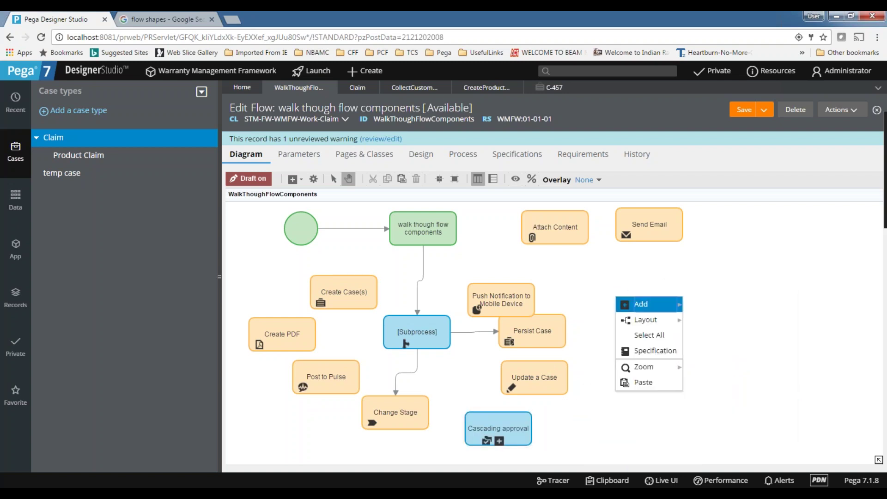
{"action": "mouse_move", "coordinate": [647, 305]}
{"action": "mouse_move", "coordinate": [730, 405]}
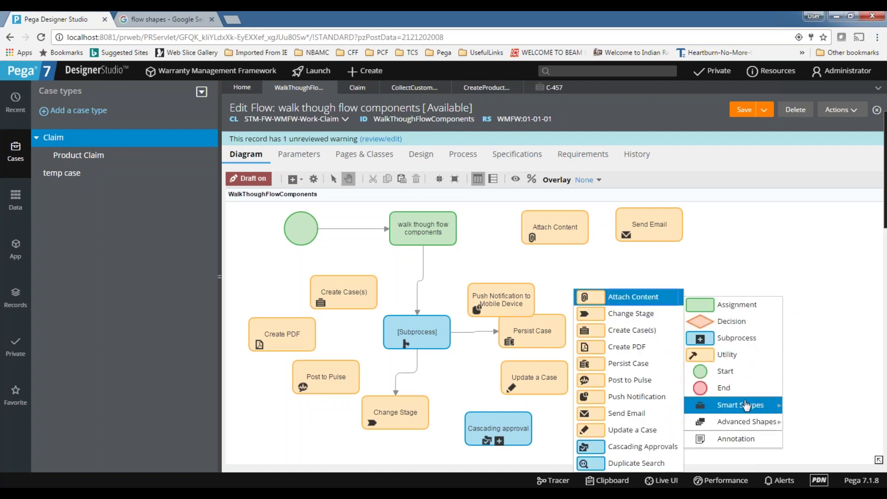
{"action": "left_click", "coordinate": [606, 461]}
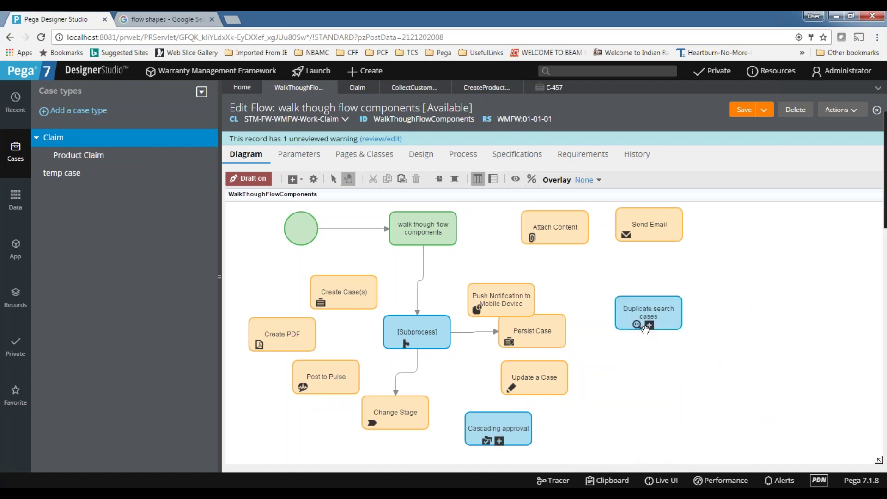
{"action": "left_click_drag", "start_coordinate": [647, 314], "coordinate": [604, 431]}
{"action": "left_click", "coordinate": [675, 391]}
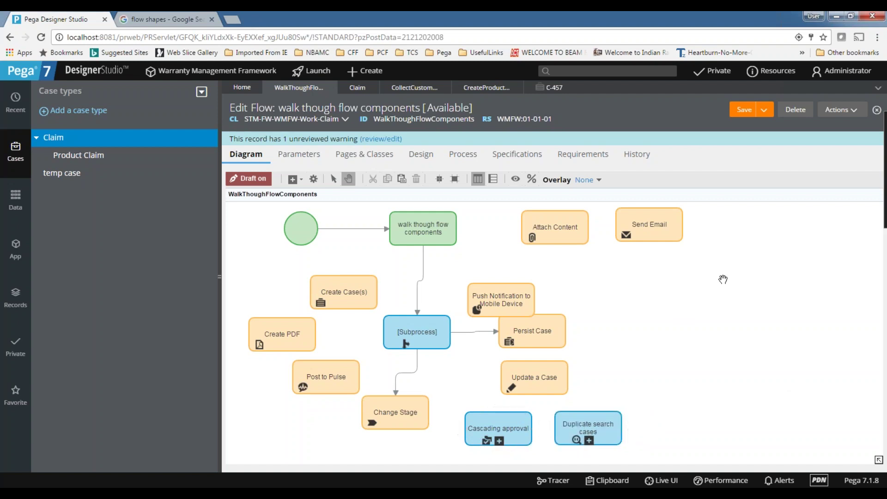
Step: Open the Approve Warranty process of the Product Claim case type and examine its Approval Flow subprocess, including the Simple path
{"action": "left_click", "coordinate": [80, 157]}
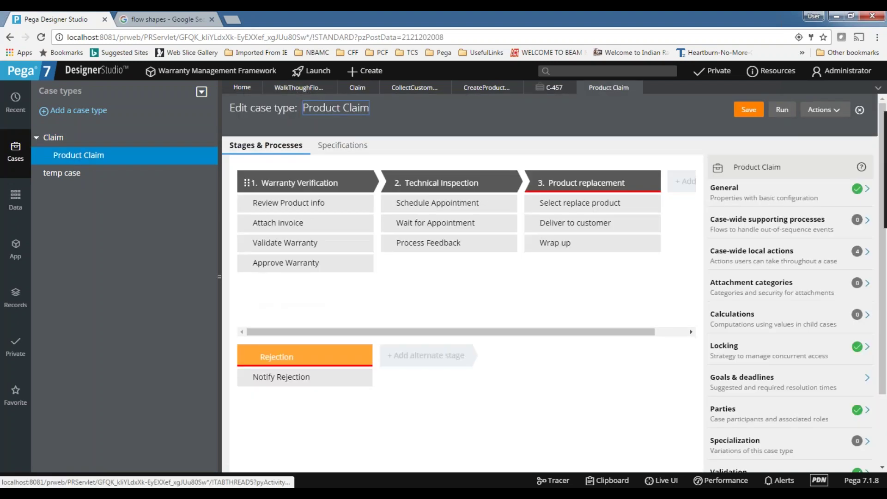
{"action": "left_click", "coordinate": [254, 263]}
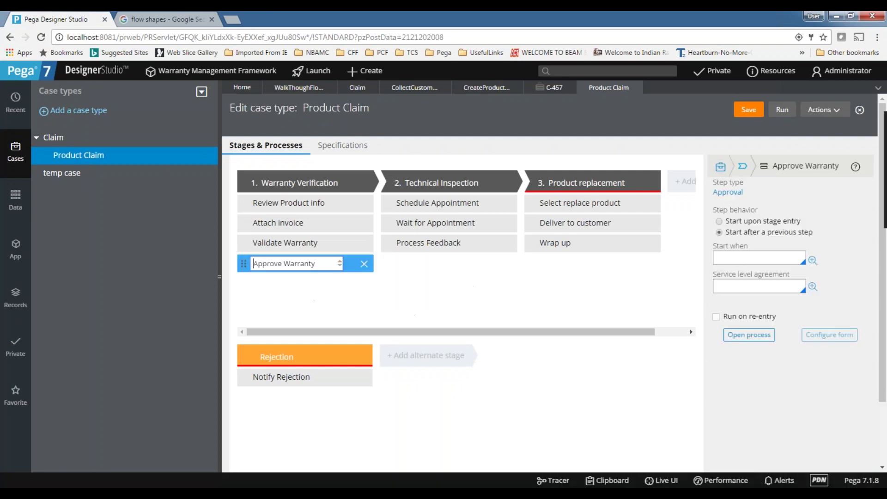
{"action": "left_click", "coordinate": [751, 337]}
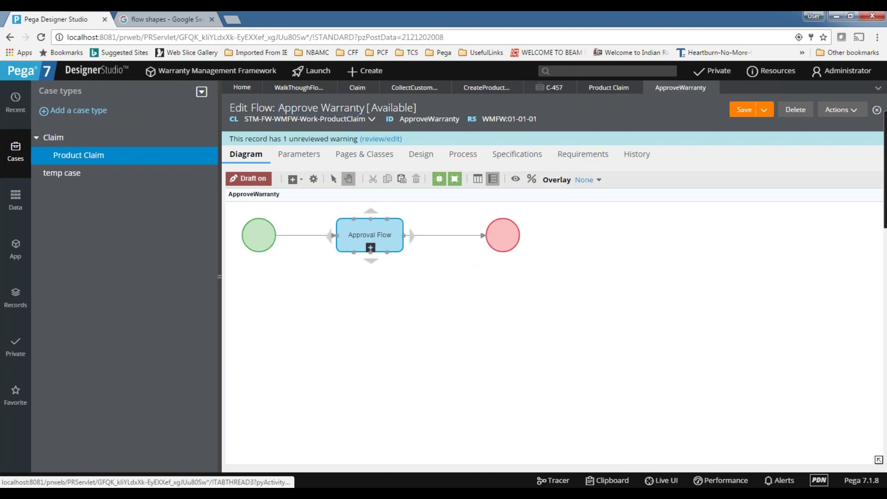
{"action": "left_click", "coordinate": [370, 248]}
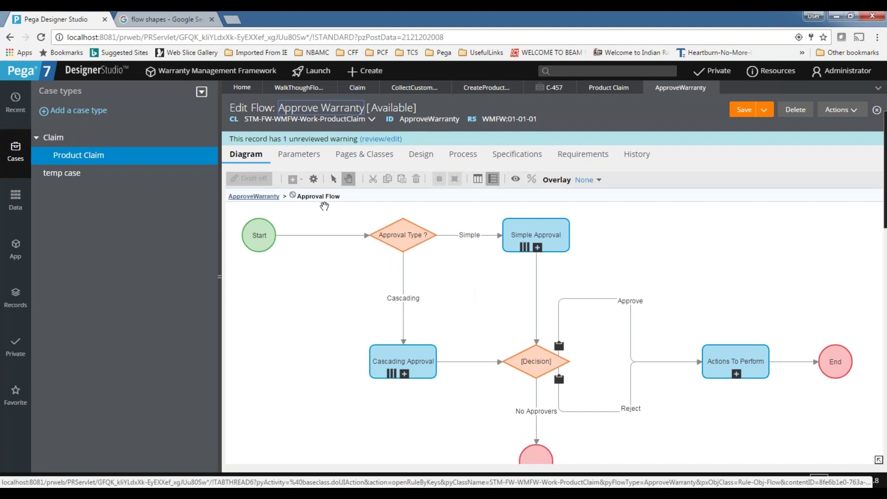
{"action": "double_click", "coordinate": [318, 196]}
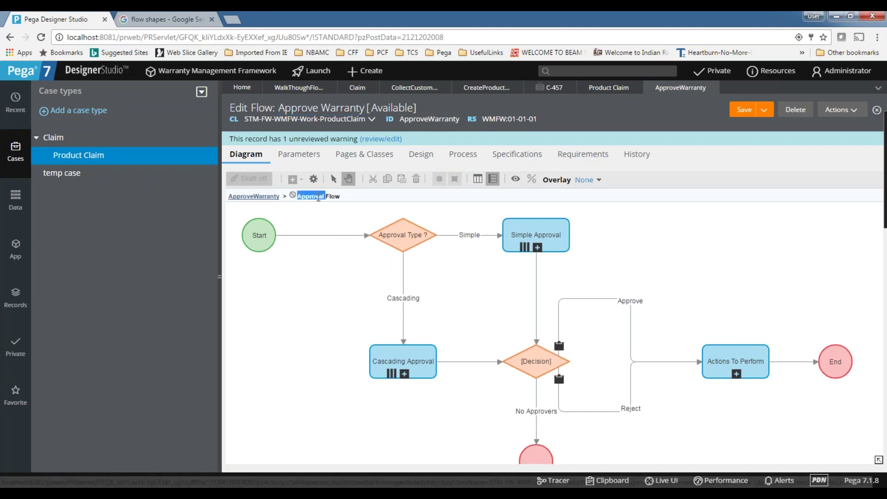
{"action": "mouse_move", "coordinate": [615, 257]}
{"action": "left_mouse_down"}
{"action": "mouse_move", "coordinate": [586, 253]}
{"action": "mouse_move", "coordinate": [605, 255]}
{"action": "left_mouse_up"}
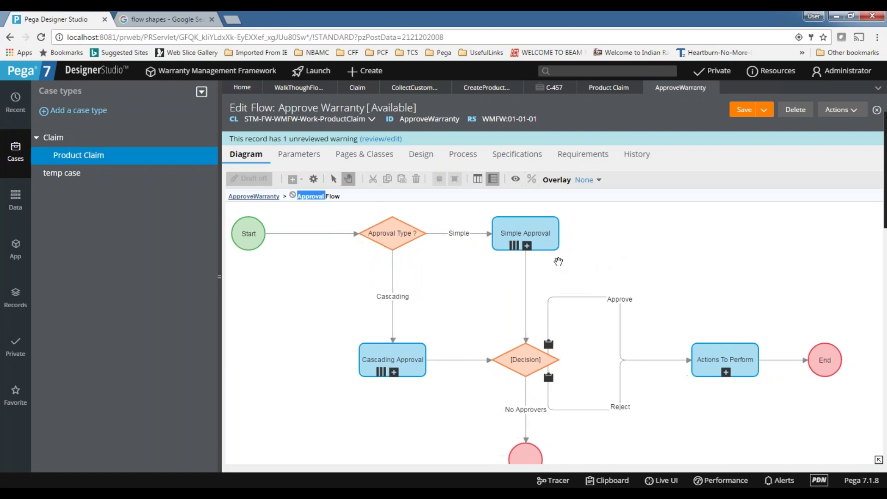
{"action": "left_click", "coordinate": [462, 236]}
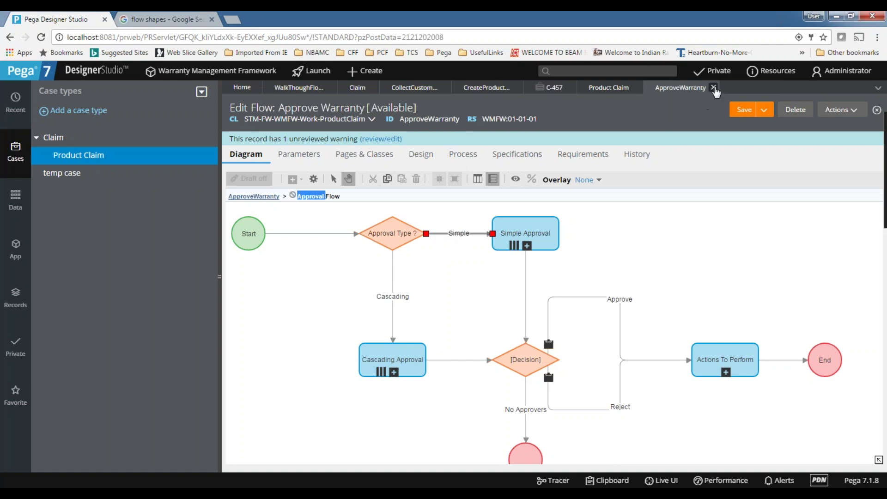
Step: Close the Approve Warranty flow and return to the WalkThoughFlowComponents flow diagram
{"action": "left_click", "coordinate": [714, 88]}
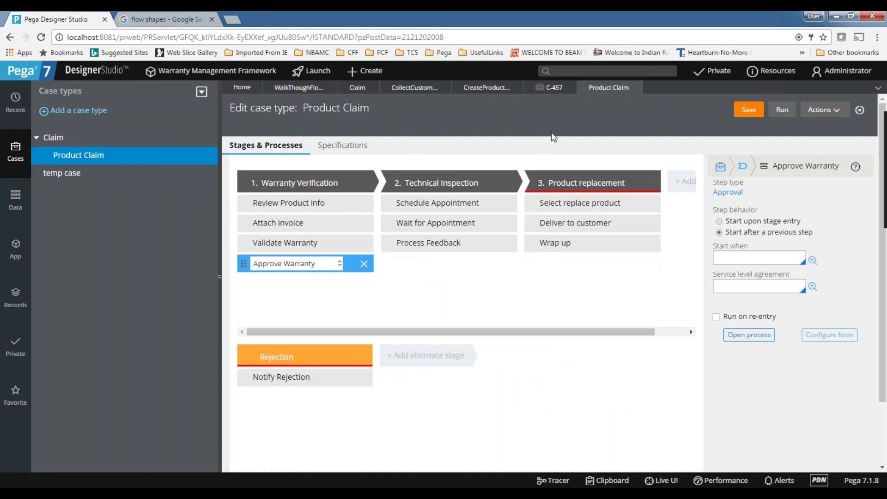
{"action": "left_click", "coordinate": [554, 91]}
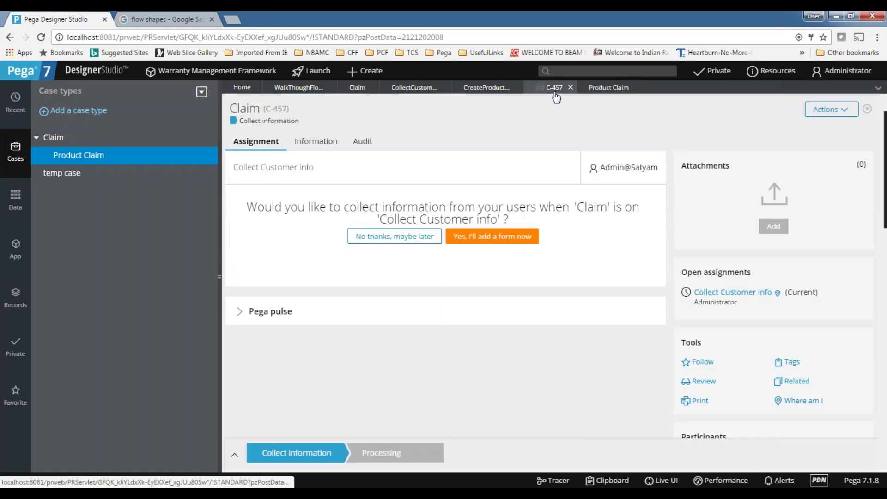
{"action": "left_click", "coordinate": [487, 90]}
{"action": "left_click", "coordinate": [355, 91]}
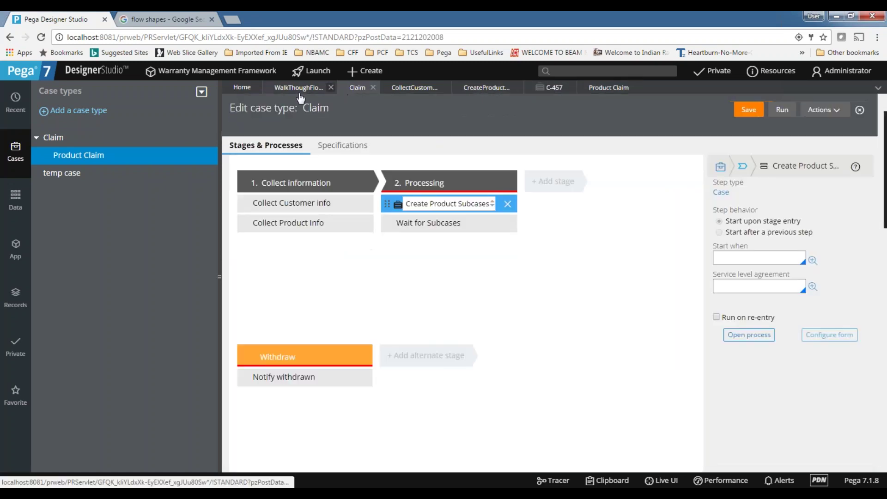
{"action": "left_click", "coordinate": [299, 94]}
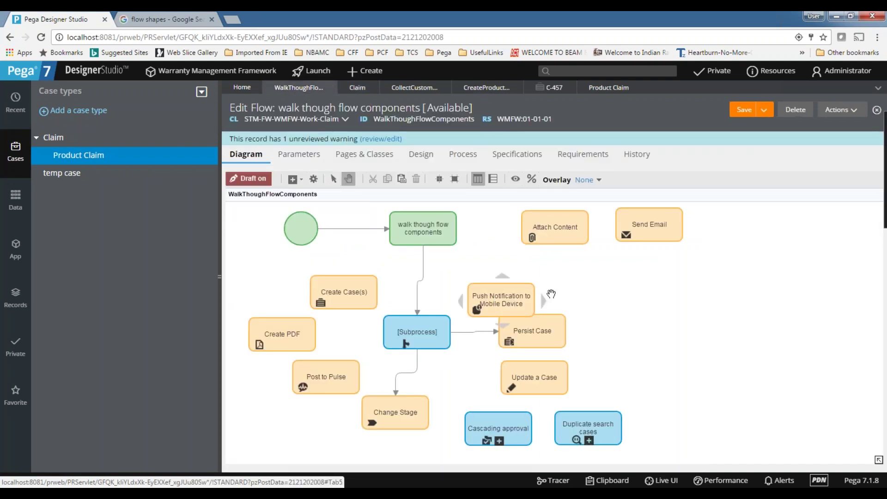
Step: Move the Cascading approval shape below Send Email and open its properties
{"action": "left_click_drag", "start_coordinate": [488, 418], "coordinate": [662, 295]}
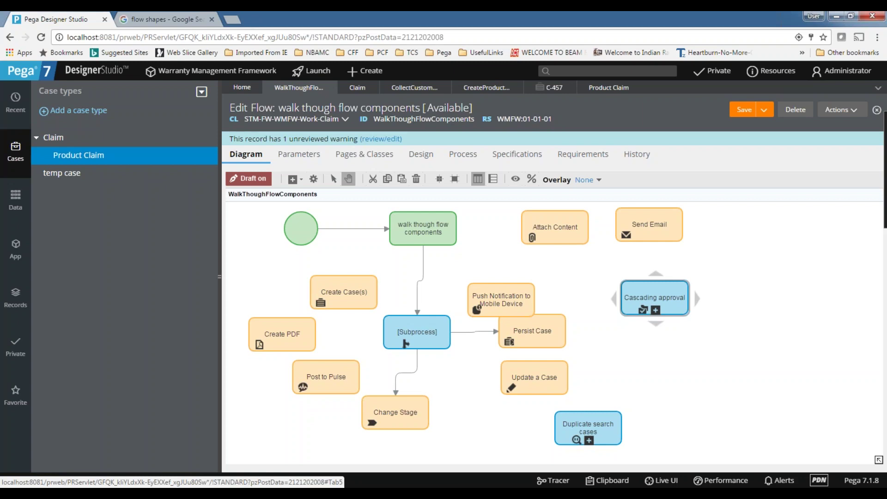
{"action": "scroll", "coordinate": [688, 335], "scroll_direction": "up", "scroll_amount": 2}
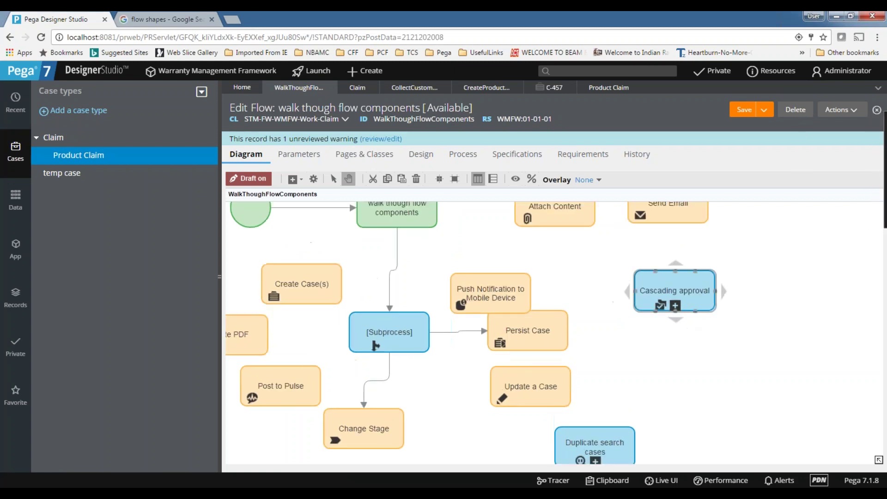
{"action": "scroll", "coordinate": [753, 289], "scroll_direction": "up", "scroll_amount": 1}
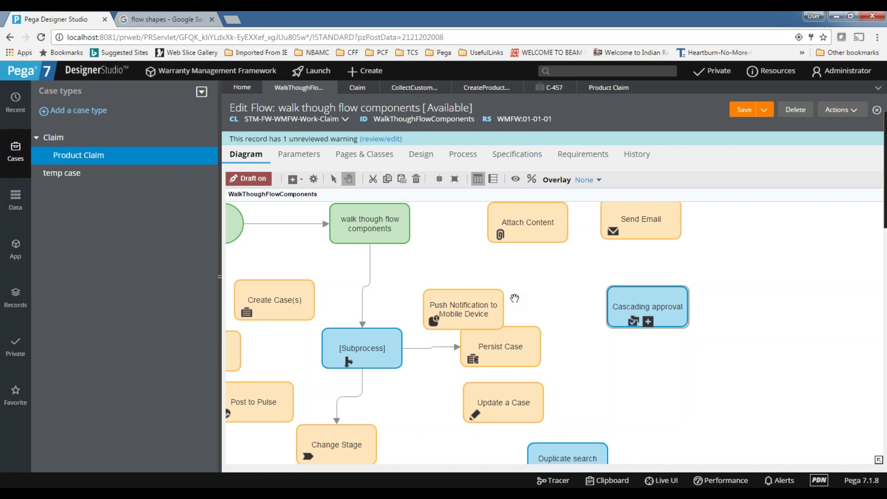
{"action": "left_click", "coordinate": [675, 319]}
{"action": "double_click", "coordinate": [667, 307]}
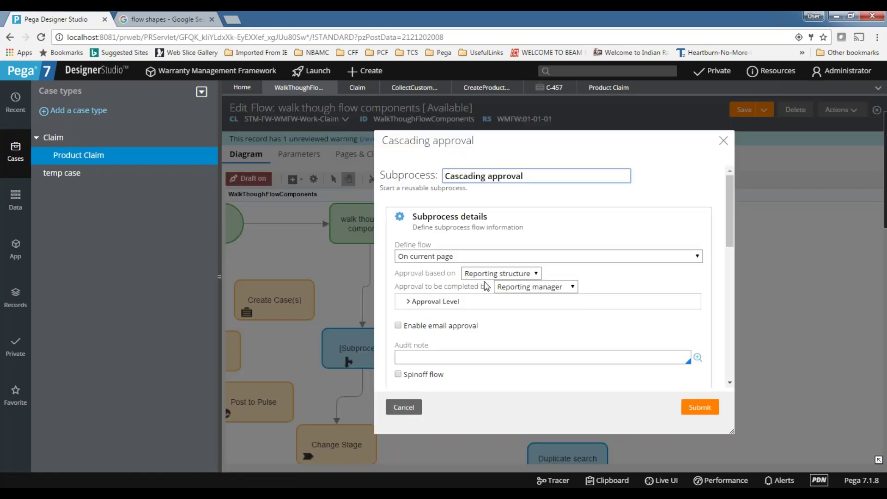
Step: Examine the Approval based on options and the Approval Level choices of the Cascading approval shape
{"action": "left_click", "coordinate": [495, 276]}
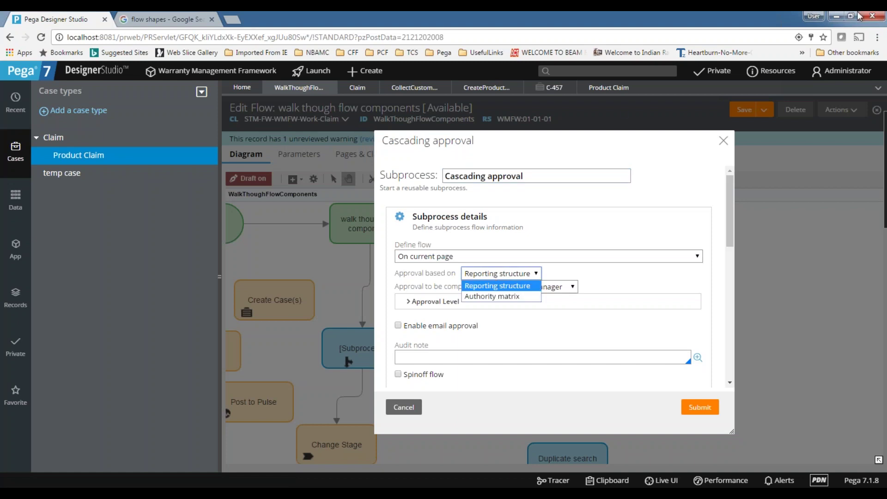
{"action": "left_click", "coordinate": [881, 27]}
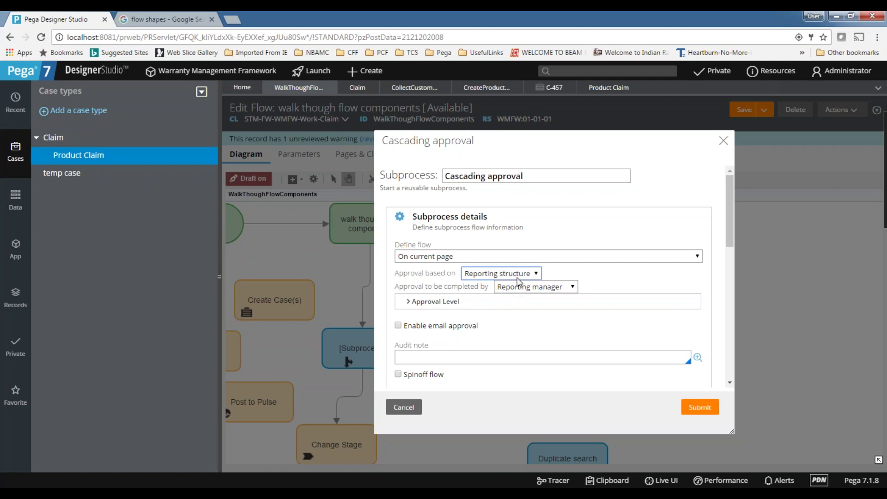
{"action": "left_click", "coordinate": [425, 304]}
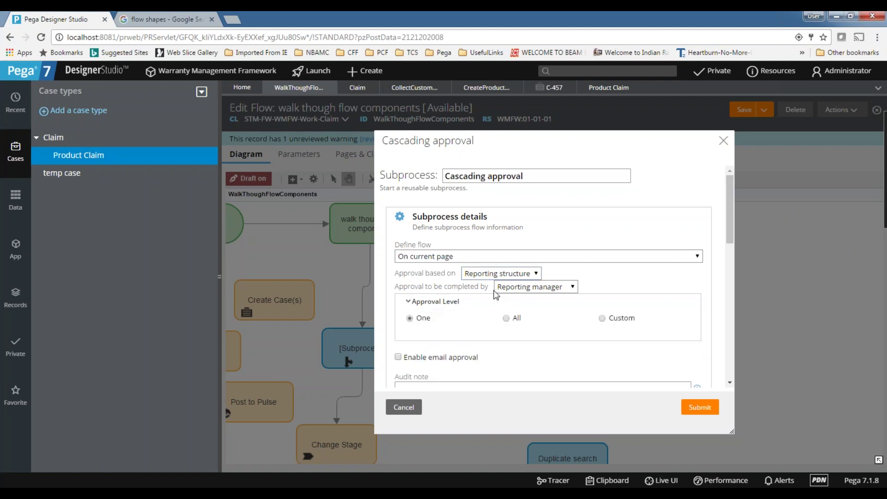
{"action": "left_click", "coordinate": [508, 276]}
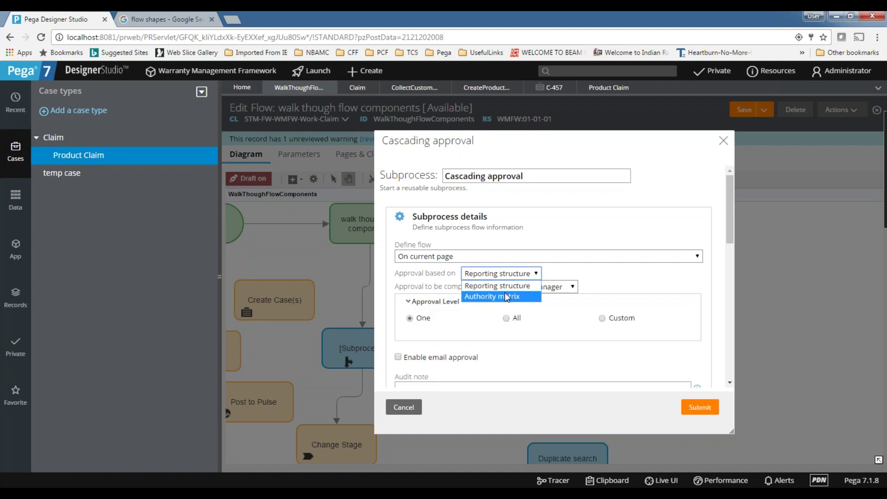
{"action": "left_click", "coordinate": [554, 344]}
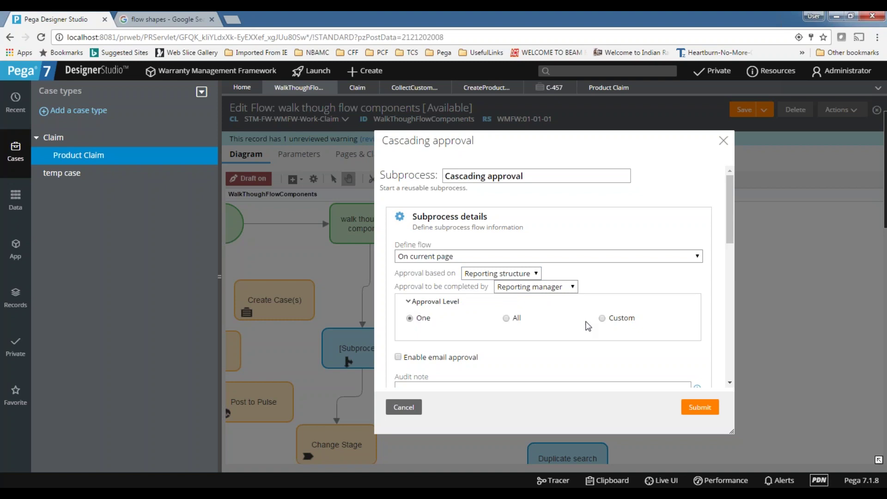
Step: Set the approval level to Custom and enter the condition amountbleow10000 with 1 level of approval
{"action": "left_click", "coordinate": [603, 318]}
{"action": "left_click", "coordinate": [431, 353]}
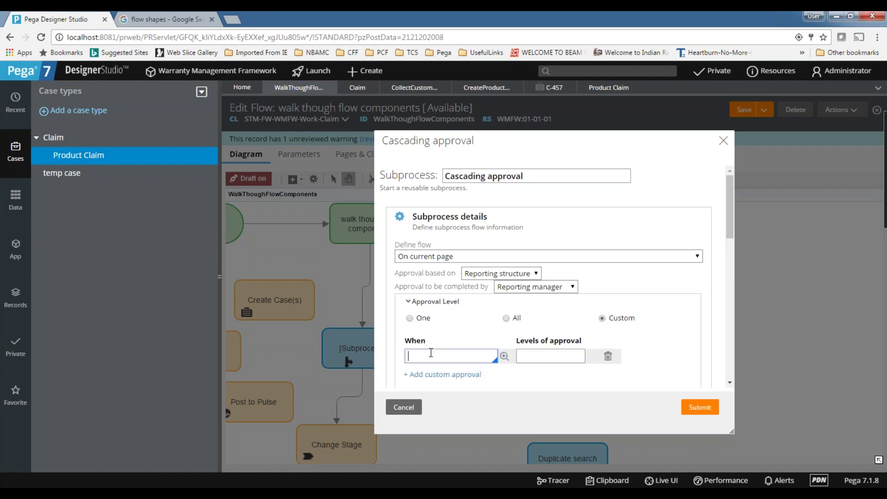
{"action": "scroll", "coordinate": [430, 353], "scroll_direction": "down", "scroll_amount": 1}
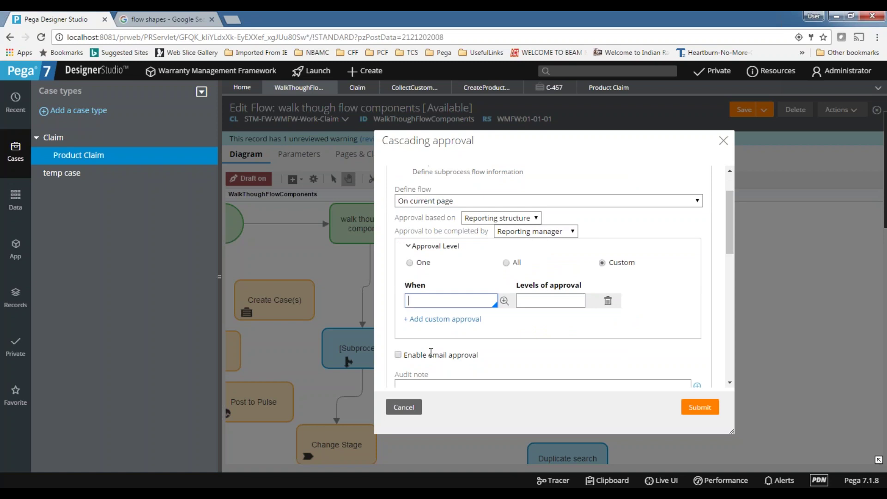
{"action": "type", "text": "amountbleow10000"}
{"action": "scroll", "coordinate": [486, 326], "scroll_direction": "up", "scroll_amount": 2}
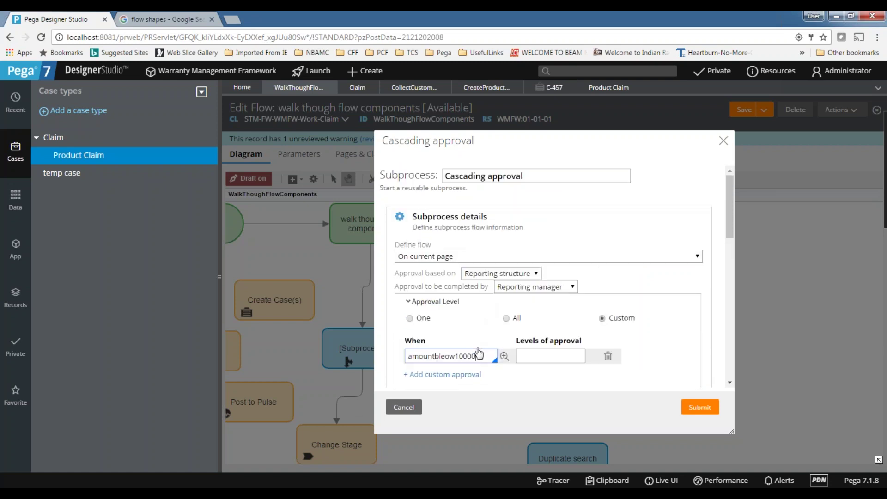
{"action": "scroll", "coordinate": [497, 354], "scroll_direction": "down", "scroll_amount": 2}
{"action": "left_click", "coordinate": [541, 301]}
{"action": "type", "text": "1"}
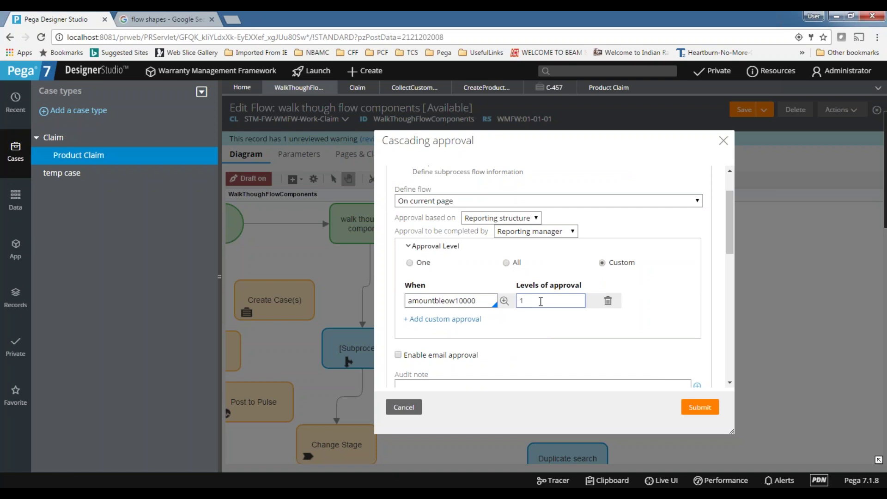
Step: Add two more custom approvals: condition 1&2 with 2 levels and condition >2 with 3 levels
{"action": "left_click", "coordinate": [427, 320]}
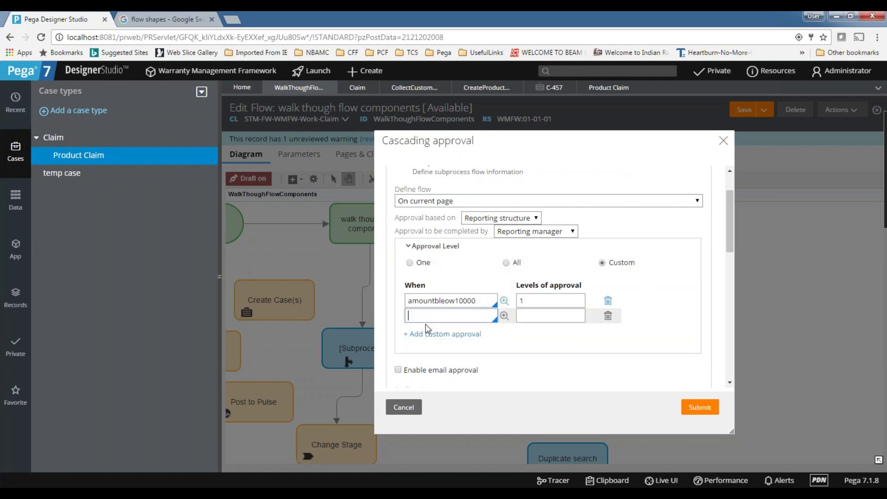
{"action": "type", "text": "1&2"}
{"action": "left_click", "coordinate": [544, 319]}
{"action": "type", "text": "2"}
{"action": "left_click", "coordinate": [446, 334]}
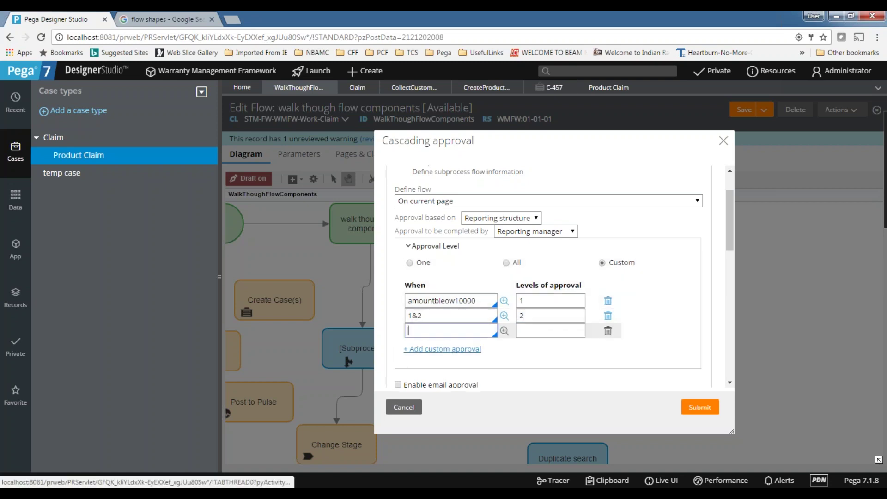
{"action": "type", "text": ">2"}
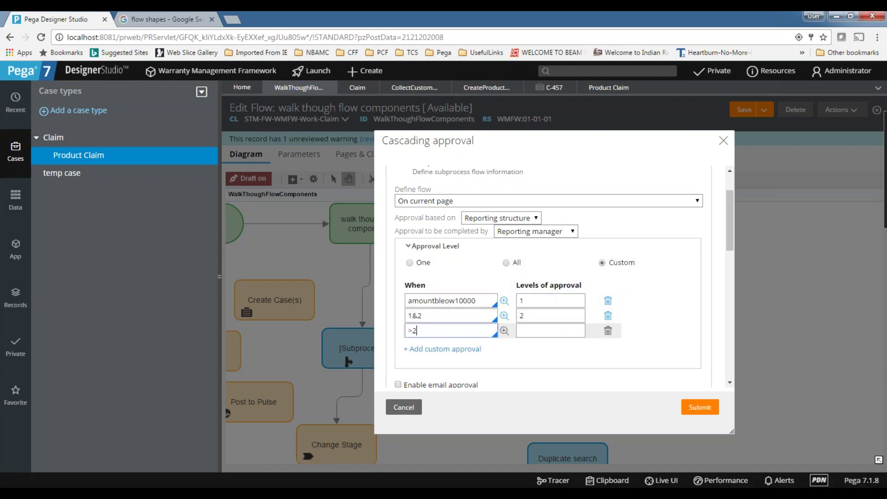
{"action": "left_click", "coordinate": [550, 330]}
{"action": "type", "text": "2"}
{"action": "key", "text": "BackSpace"}
{"action": "type", "text": "3"}
Step: Base the approval on Authority matrix, leave its decision table and property fields empty, and submit the Cascading approval properties
{"action": "left_click", "coordinate": [498, 221]}
{"action": "left_click", "coordinate": [504, 241]}
{"action": "left_click", "coordinate": [443, 243]}
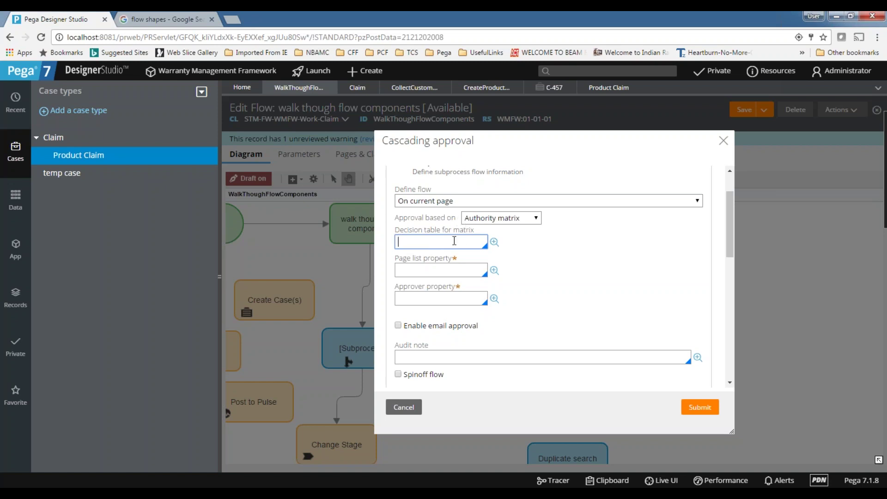
{"action": "left_click", "coordinate": [545, 247]}
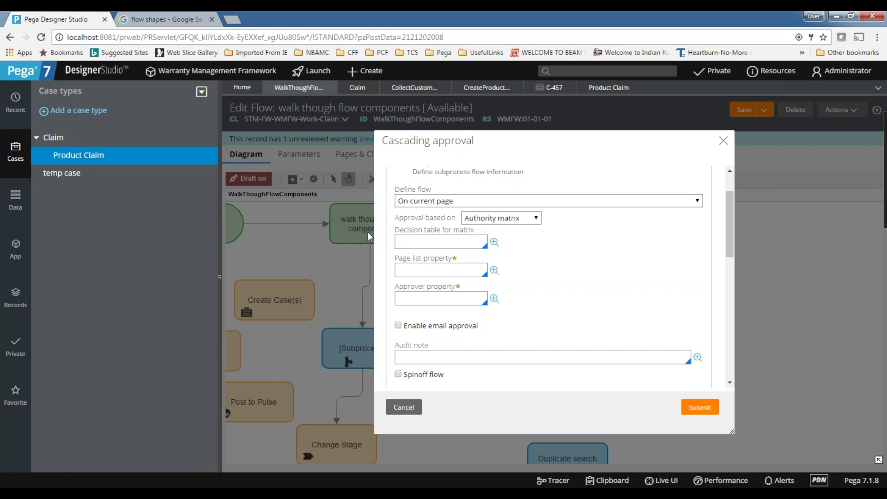
{"action": "left_click", "coordinate": [701, 407]}
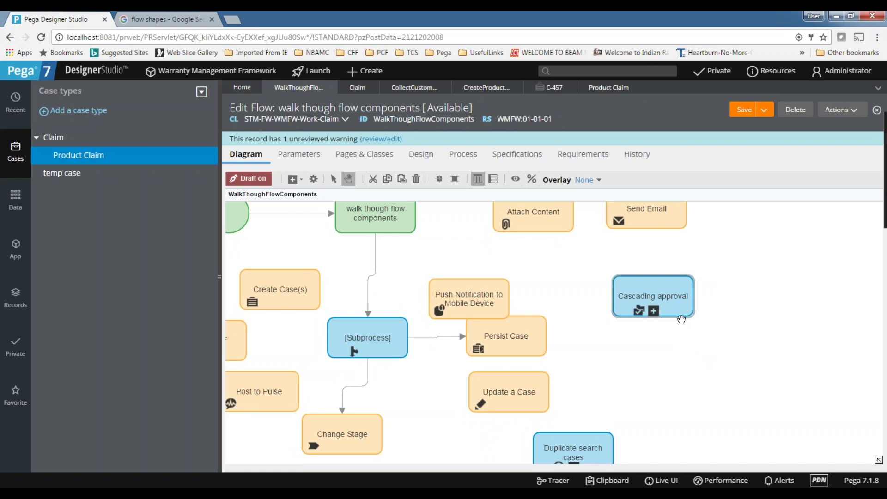
Step: Move Cascading approval closer beneath Send Email and place Duplicate search cases directly below Cascading approval
{"action": "left_click_drag", "start_coordinate": [666, 298], "coordinate": [634, 274]}
{"action": "left_click_drag", "start_coordinate": [581, 445], "coordinate": [640, 348]}
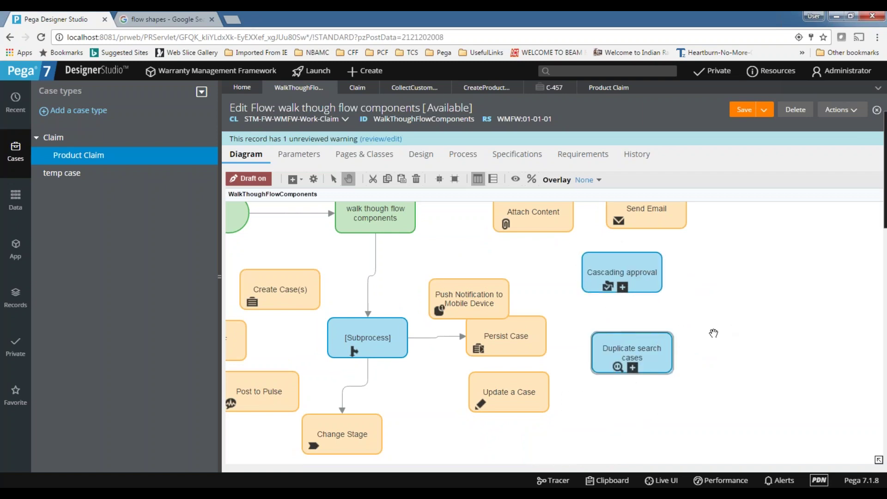
{"action": "left_click_drag", "start_coordinate": [656, 349], "coordinate": [642, 338]}
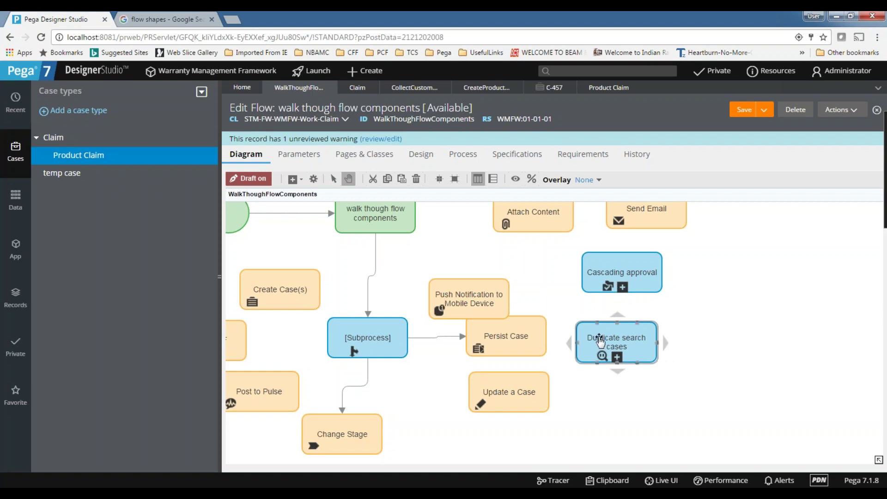
{"action": "double_click", "coordinate": [598, 341]}
{"action": "key", "text": "Escape"}
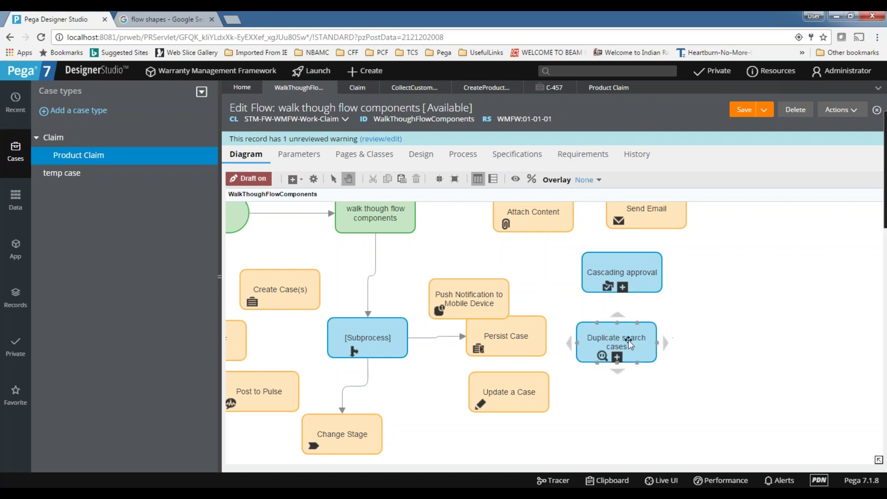
{"action": "left_click_drag", "start_coordinate": [634, 326], "coordinate": [648, 318]}
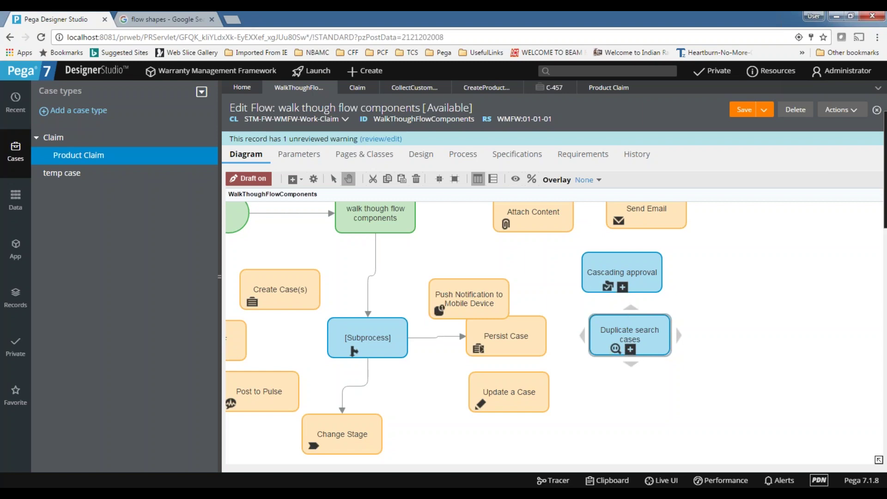
Step: Open the Track duplicates settings of the Claim case type
{"action": "left_click", "coordinate": [366, 90]}
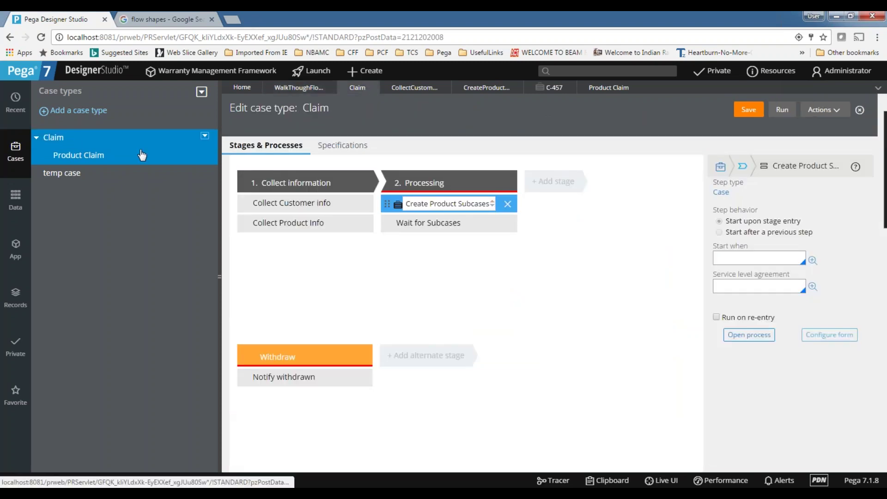
{"action": "left_click", "coordinate": [721, 169]}
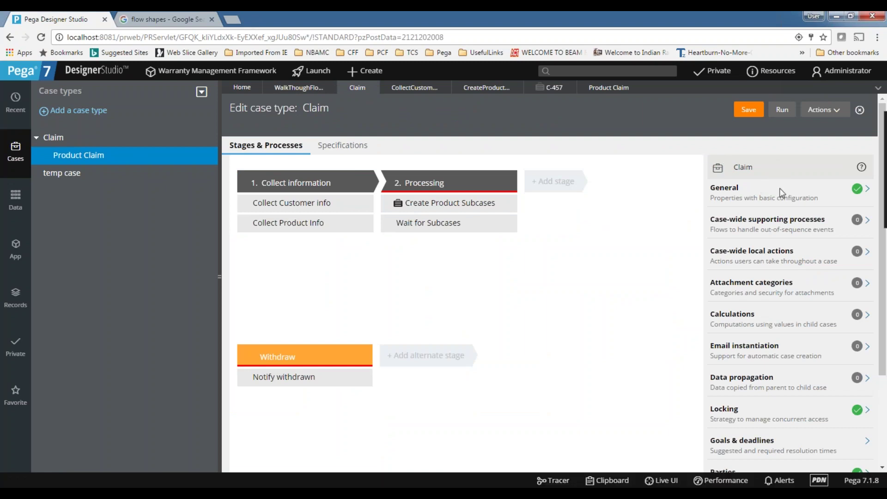
{"action": "scroll", "coordinate": [781, 192], "scroll_direction": "down", "scroll_amount": 3}
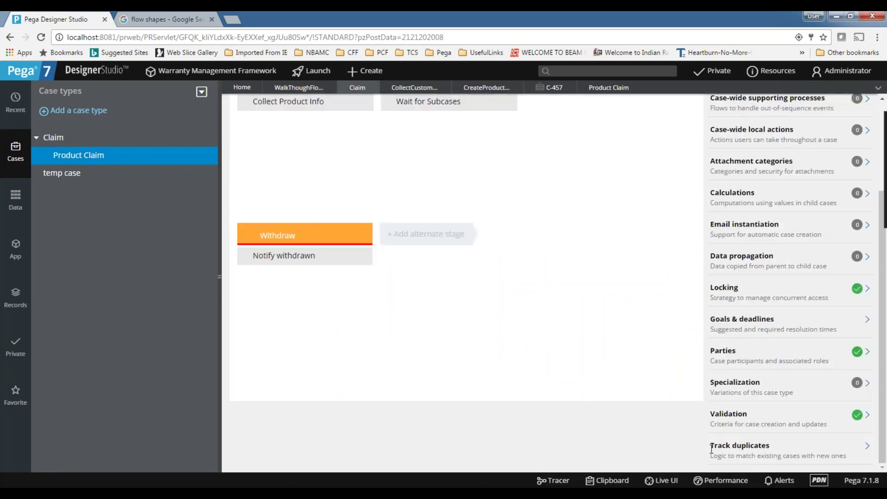
{"action": "left_click", "coordinate": [759, 456]}
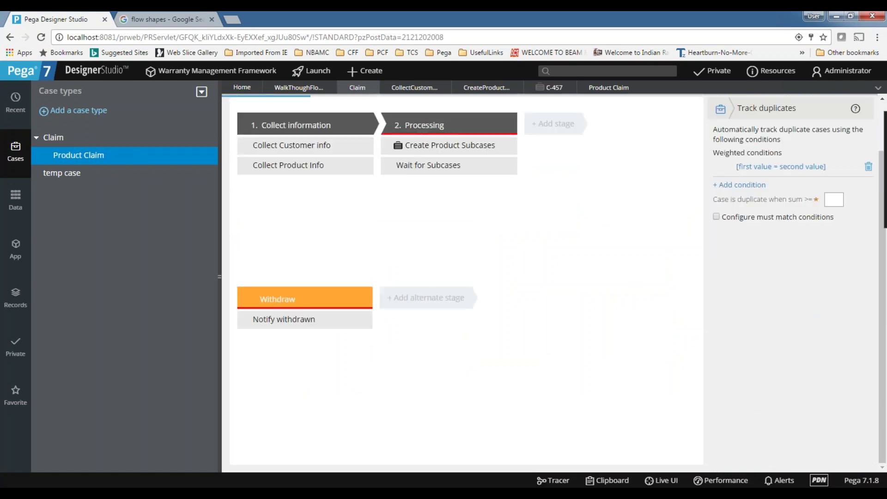
Step: Return to the WalkThoughFlowComponents flow and reconnect the Subprocess connector from Persist Case to Duplicate search cases
{"action": "left_click", "coordinate": [636, 88]}
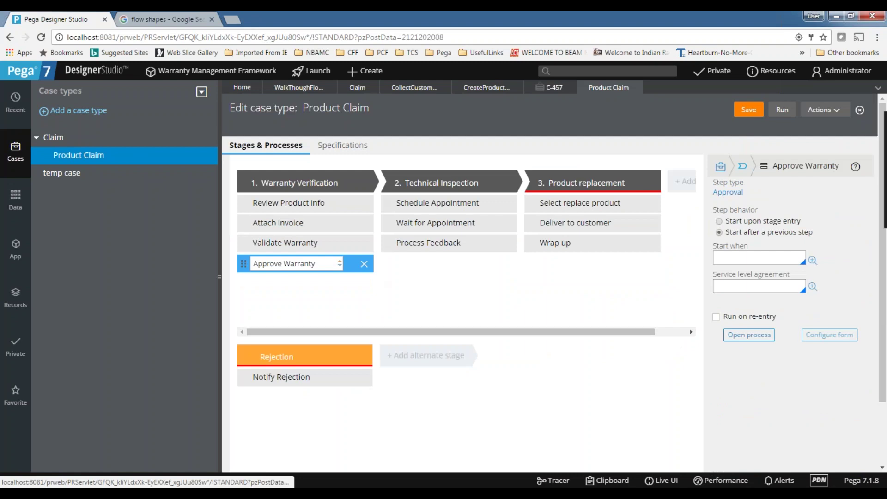
{"action": "left_click", "coordinate": [407, 90]}
{"action": "left_click", "coordinate": [301, 91]}
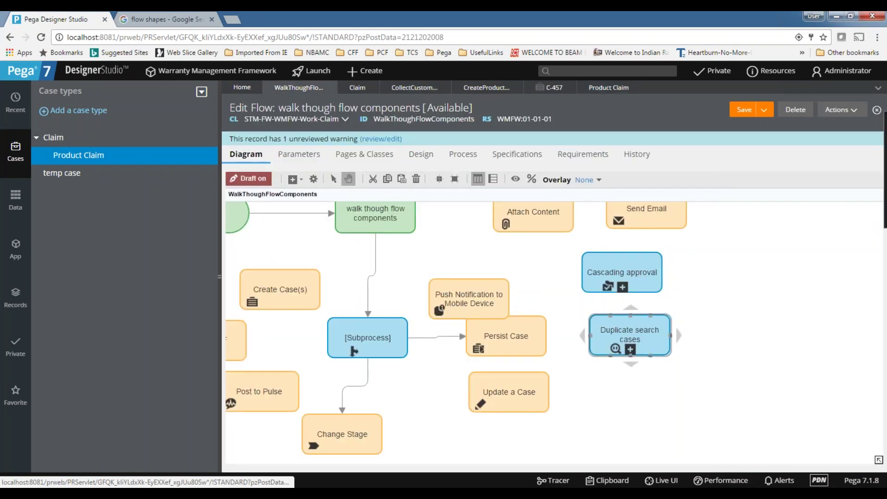
{"action": "left_click", "coordinate": [443, 337]}
{"action": "left_click_drag", "start_coordinate": [466, 337], "coordinate": [603, 341]}
{"action": "left_click", "coordinate": [611, 389]}
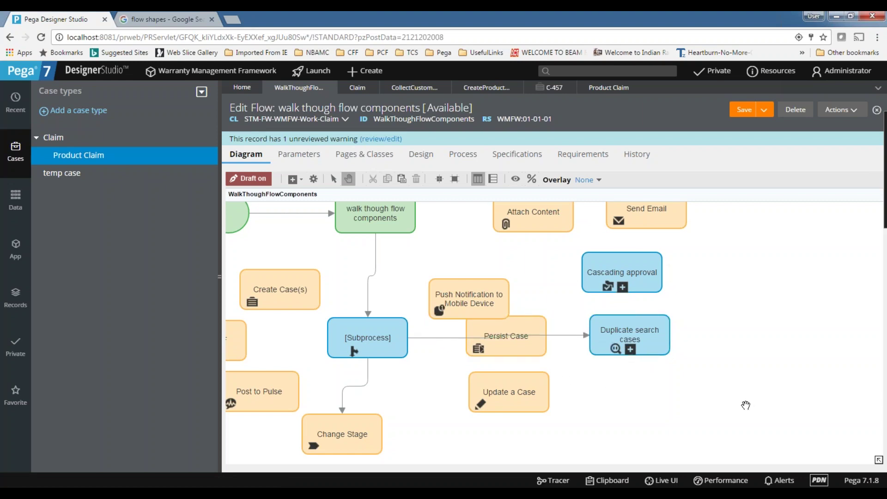
Step: Examine the flow inside the Duplicate search cases subprocess, and return to the Claim case type's Track duplicates settings
{"action": "left_click", "coordinate": [631, 350]}
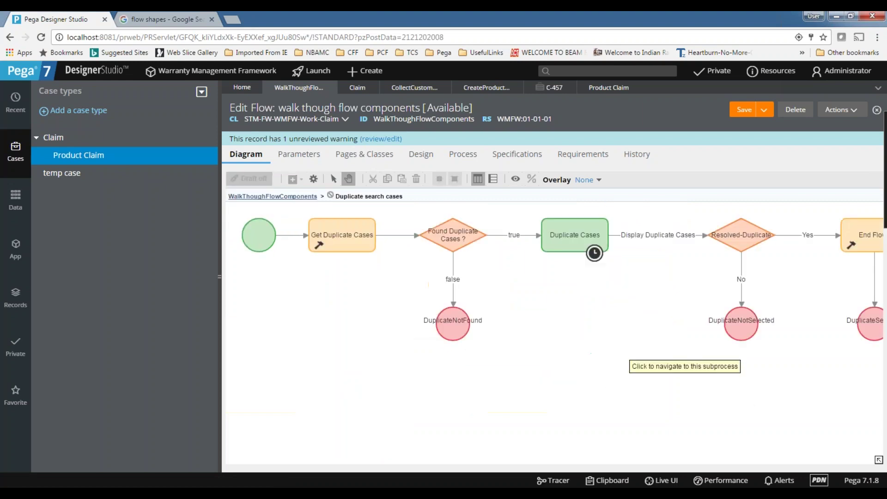
{"action": "mouse_move", "coordinate": [582, 323]}
{"action": "left_mouse_down"}
{"action": "mouse_move", "coordinate": [599, 355]}
{"action": "mouse_move", "coordinate": [598, 324]}
{"action": "left_mouse_up"}
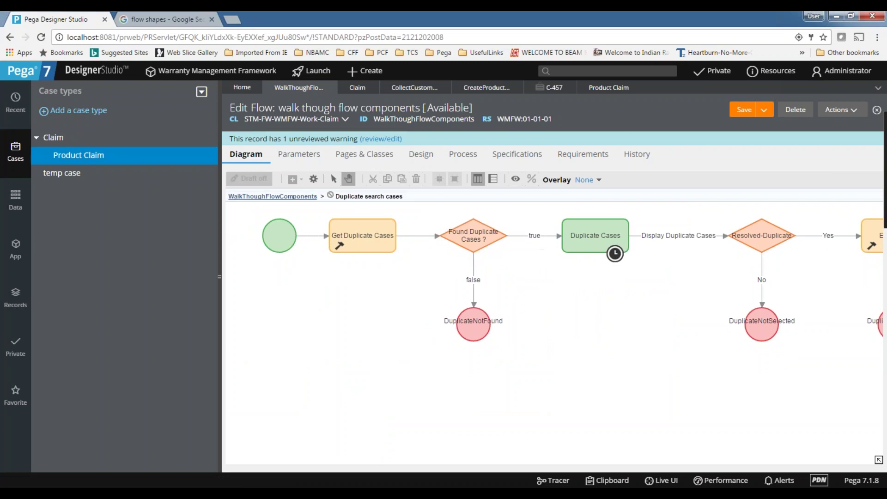
{"action": "left_click", "coordinate": [622, 89]}
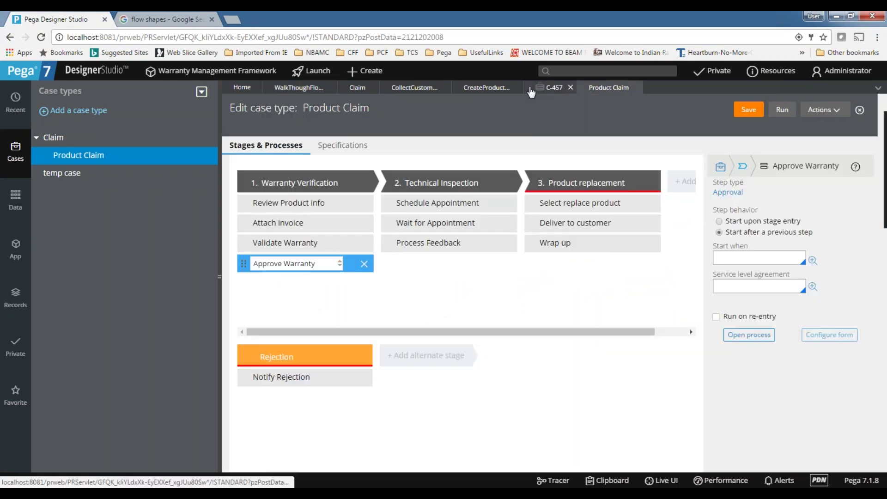
{"action": "left_click", "coordinate": [358, 87]}
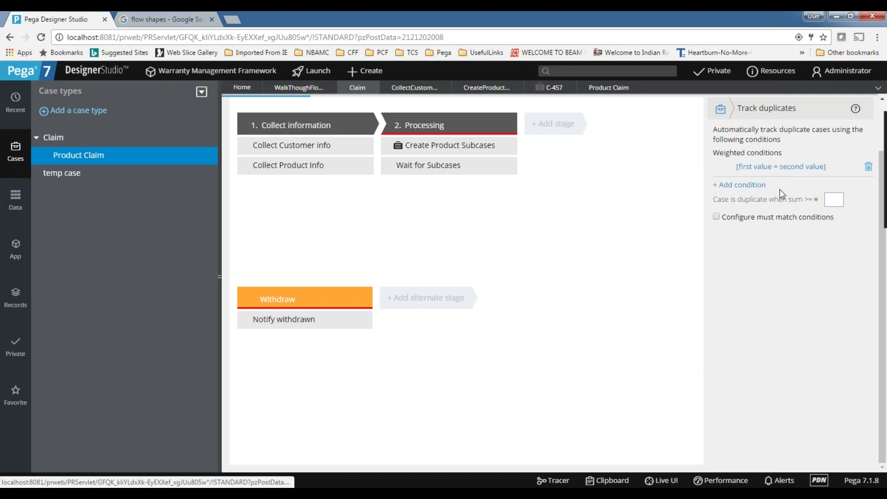
Step: Define the first weighted duplicate condition as Primary.pyCustomer = .pyCuStomer with a weight of 40
{"action": "left_click", "coordinate": [833, 199]}
{"action": "left_click", "coordinate": [758, 166]}
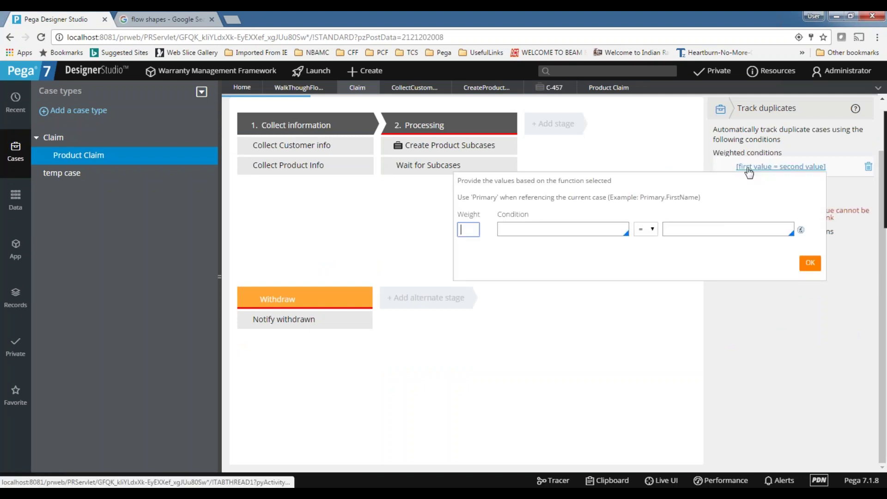
{"action": "left_click", "coordinate": [515, 231]}
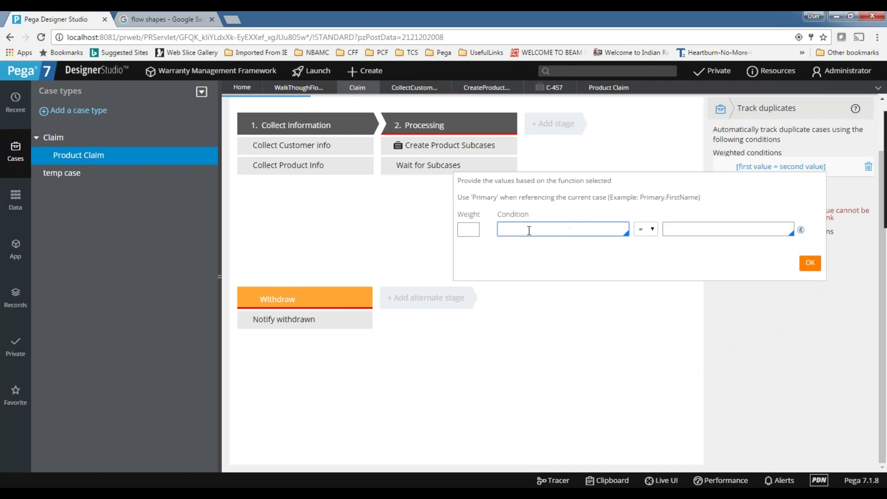
{"action": "type", "text": "Primary.pyCustomer"}
{"action": "left_click", "coordinate": [684, 236]}
{"action": "type", "text": "."}
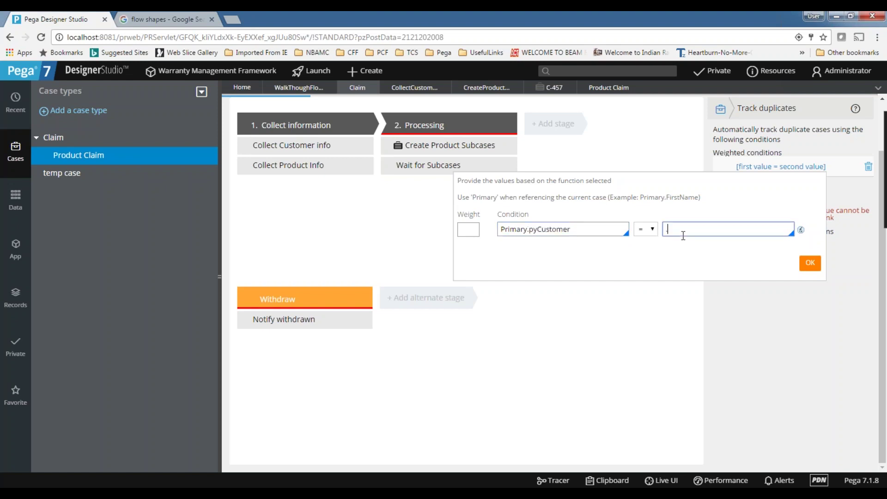
{"action": "type", "text": "pyCu"}
{"action": "type", "text": "stomer"}
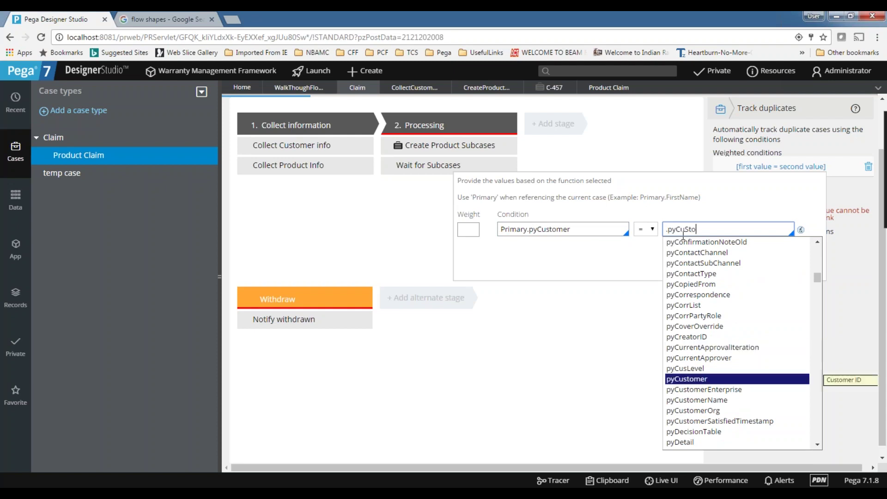
{"action": "left_click", "coordinate": [465, 231]}
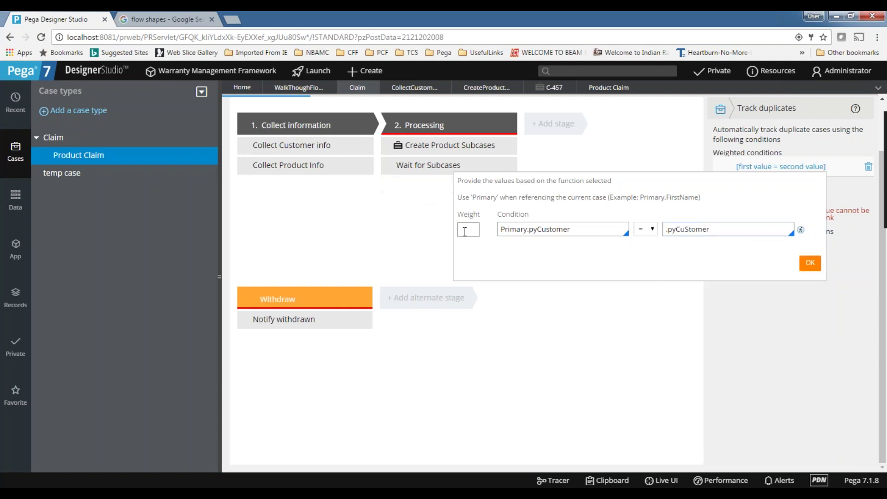
{"action": "left_click", "coordinate": [465, 231]}
{"action": "type", "text": "40"}
{"action": "left_click", "coordinate": [810, 263]}
Step: Add a second weighted duplicate condition, Primary.pyType = .pyType, with a weight of 30
{"action": "left_click", "coordinate": [746, 185]}
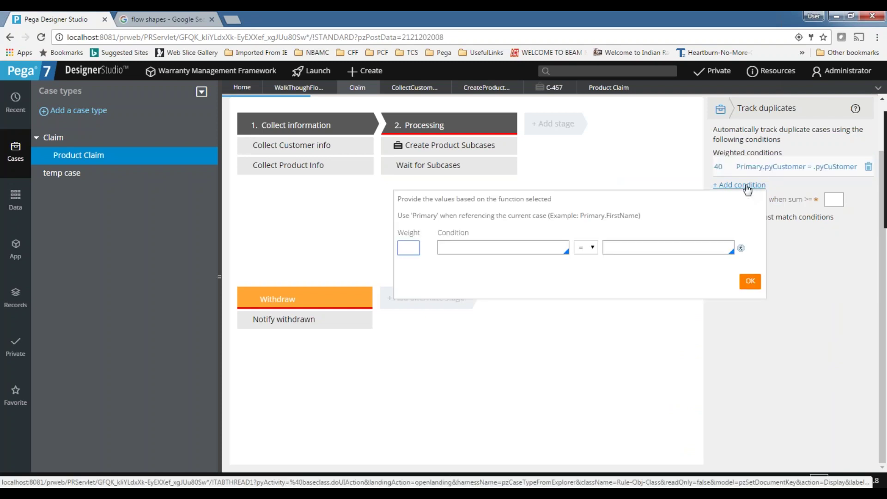
{"action": "left_click", "coordinate": [544, 246]}
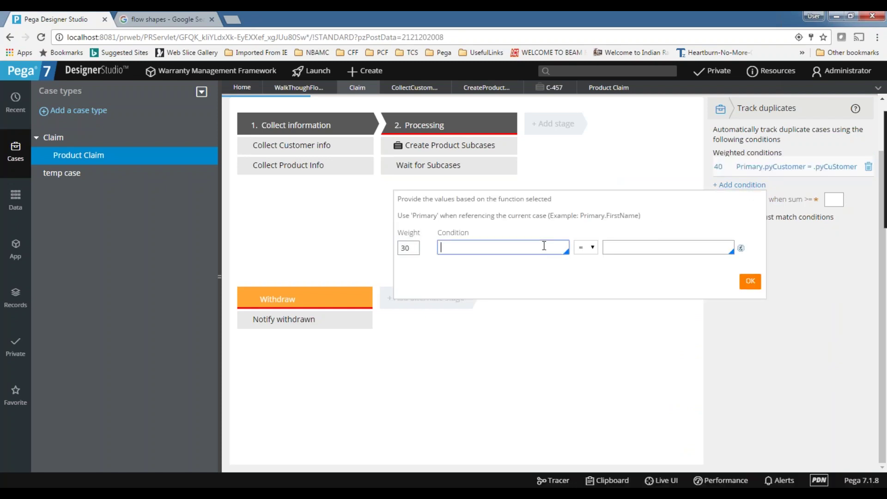
{"action": "type", "text": ".py"}
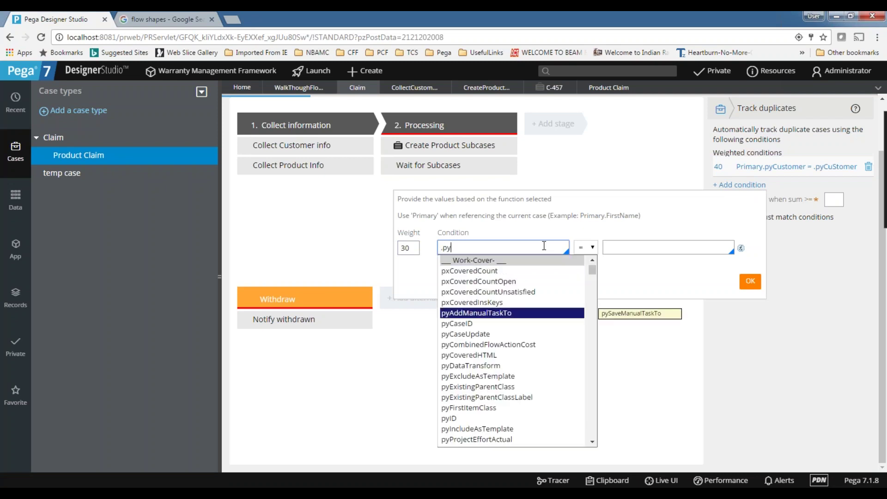
{"action": "key", "text": "BackSpace"}
{"action": "key", "text": "BackSpace"}
{"action": "key", "text": "BackSpace"}
{"action": "type", "text": "Primary.pyType"}
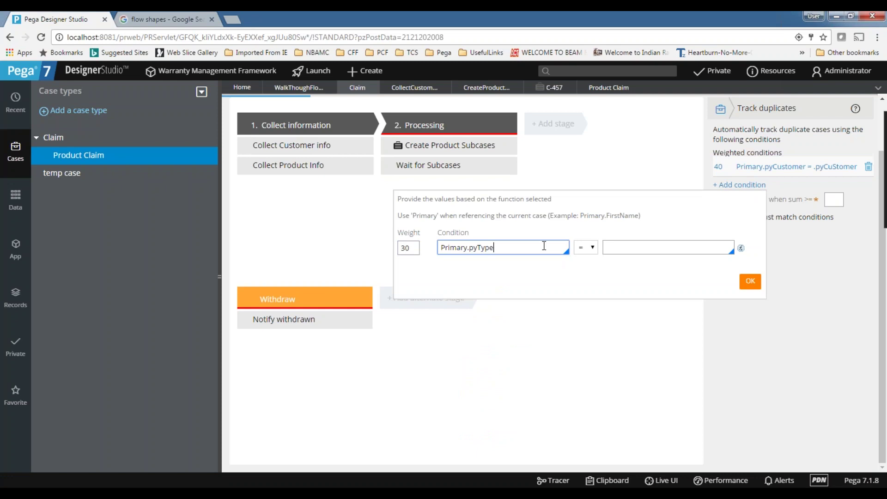
{"action": "left_click", "coordinate": [666, 252]}
{"action": "type", "text": "."}
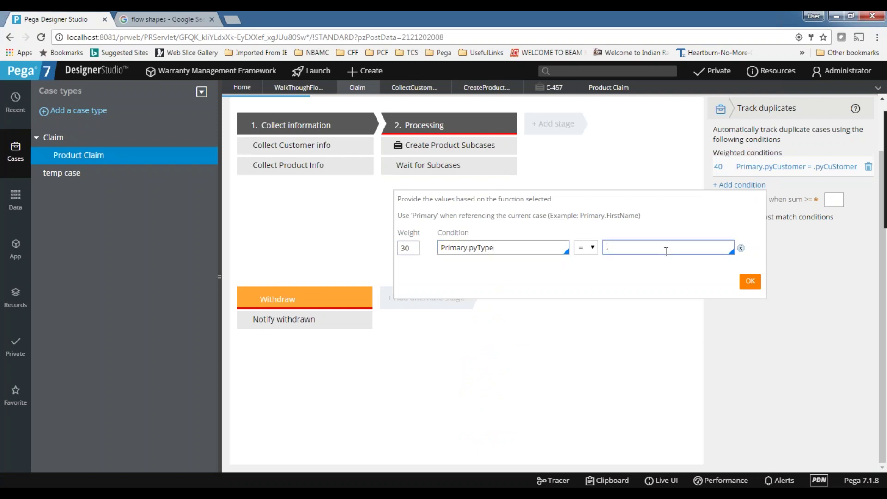
{"action": "type", "text": "pyType"}
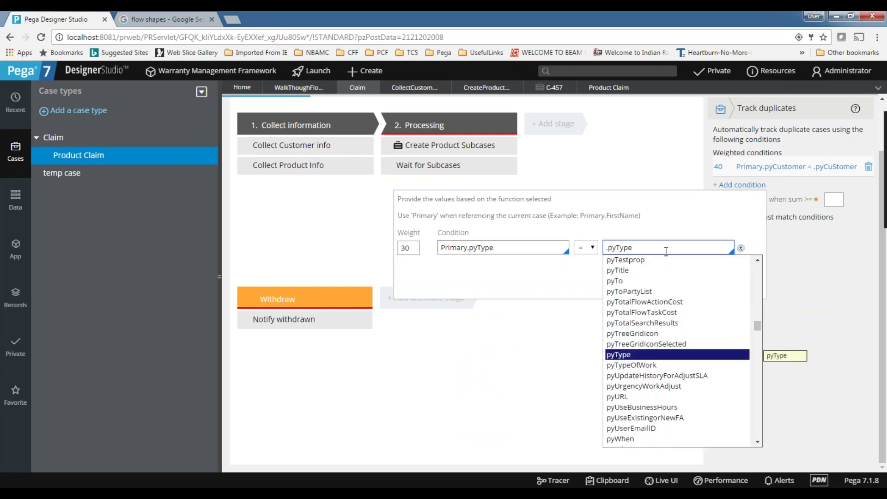
{"action": "left_click", "coordinate": [460, 279]}
{"action": "left_click", "coordinate": [748, 279]}
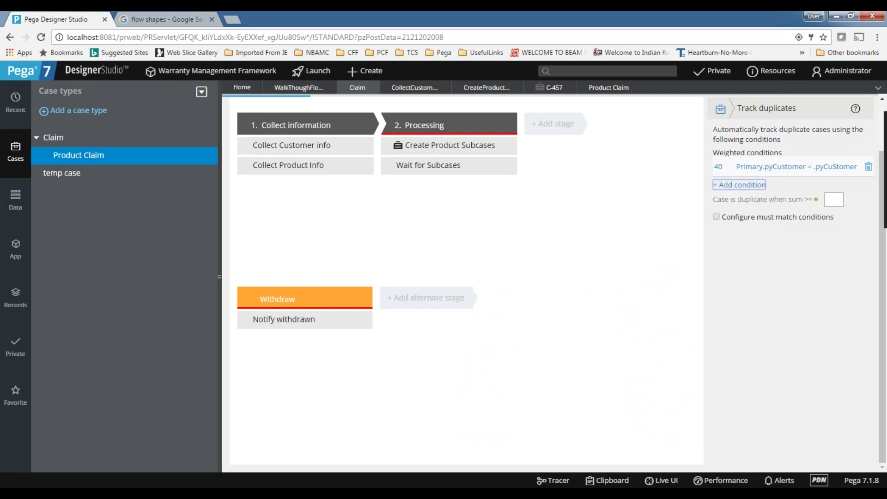
Step: Set the Claim case type to treat a case as duplicate when the weighted sum is at least 70
{"action": "left_click", "coordinate": [832, 220]}
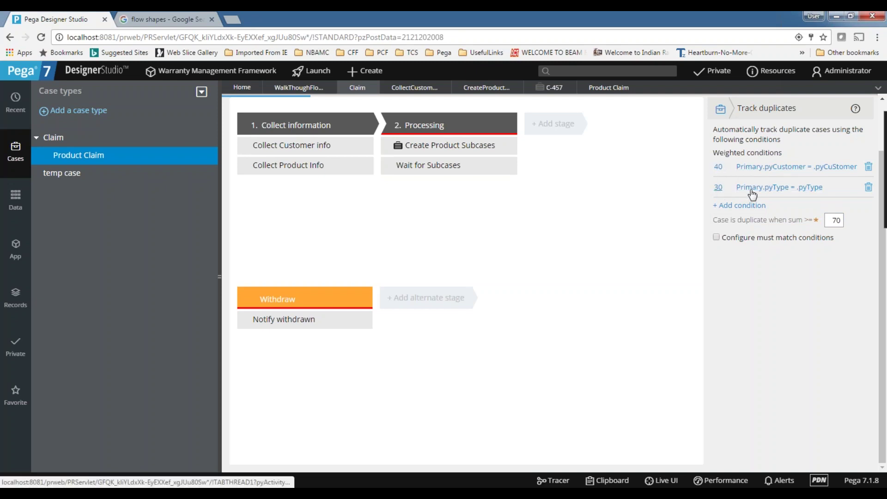
{"action": "double_click", "coordinate": [831, 220]}
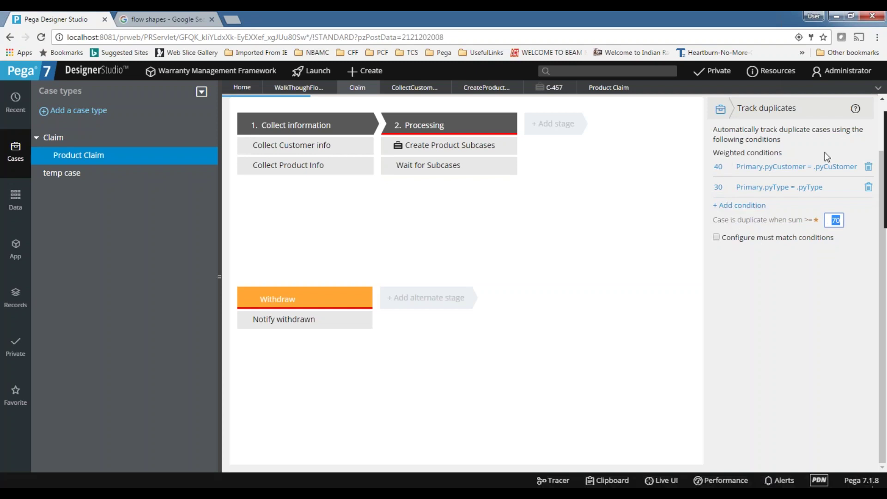
{"action": "left_click", "coordinate": [848, 276]}
{"action": "left_click", "coordinate": [832, 221]}
{"action": "left_click", "coordinate": [854, 312]}
{"action": "left_click", "coordinate": [831, 217]}
{"action": "left_click_drag", "start_coordinate": [828, 221], "coordinate": [866, 220]}
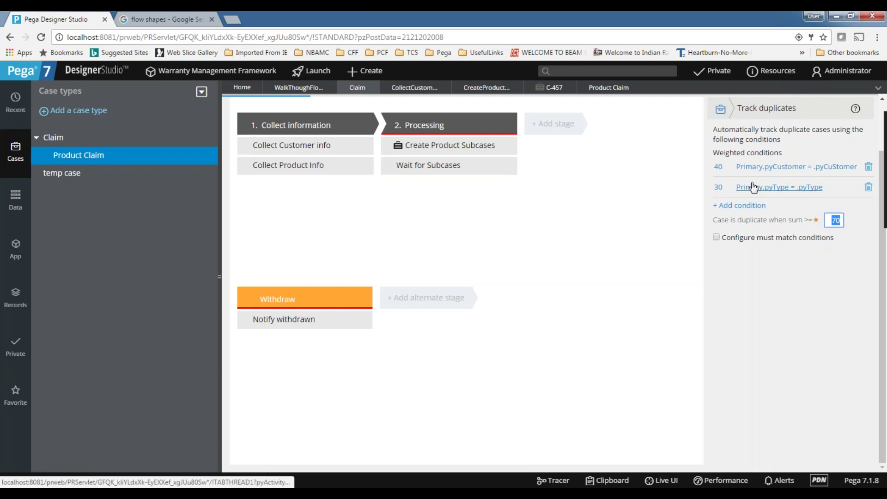
{"action": "left_click", "coordinate": [835, 221]}
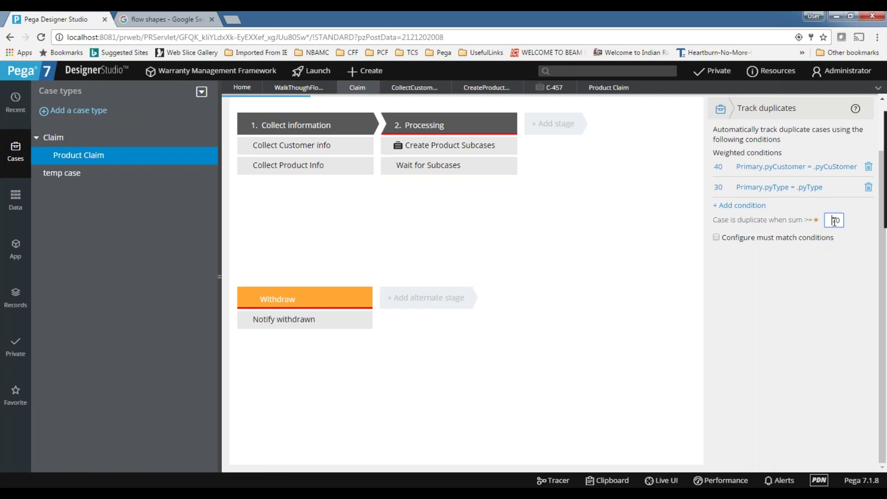
{"action": "double_click", "coordinate": [835, 220]}
{"action": "double_click", "coordinate": [834, 220]}
Step: Return to the Duplicate search cases subprocess and examine its path from Duplicate Cases through Resolved-Duplicate to End Flows
{"action": "left_click", "coordinate": [595, 93]}
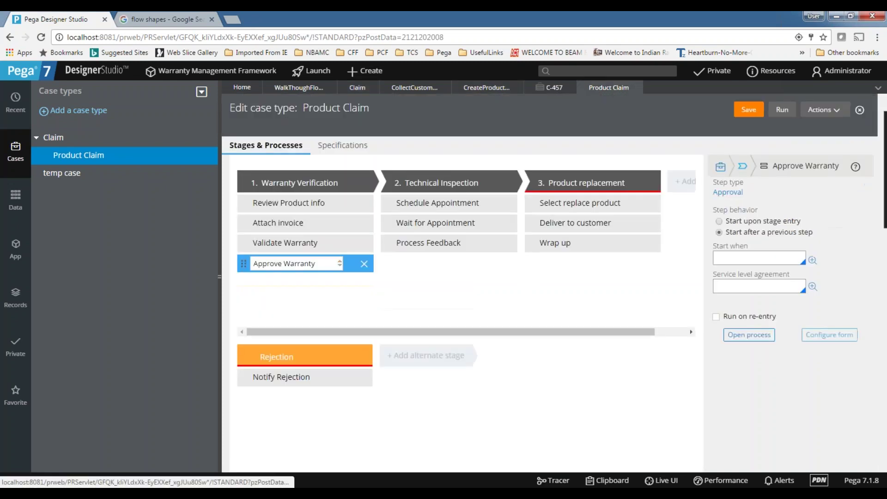
{"action": "left_click", "coordinate": [496, 88]}
{"action": "left_click", "coordinate": [628, 87]}
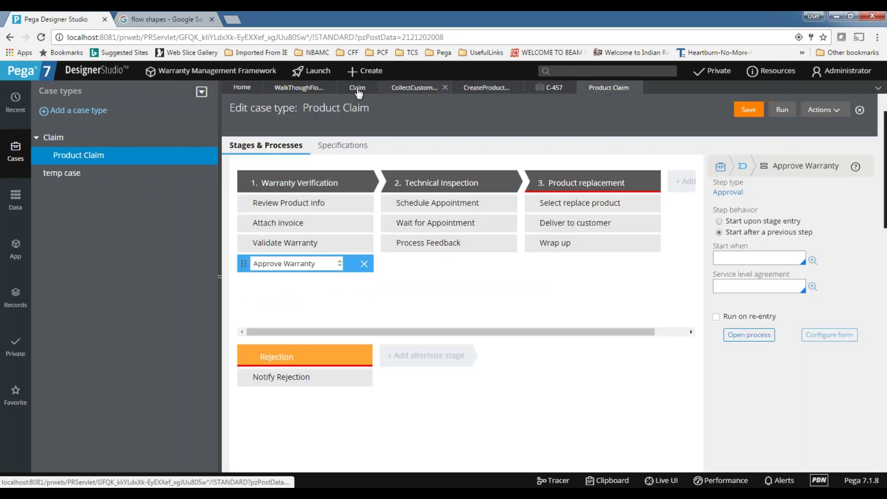
{"action": "left_click", "coordinate": [272, 88]}
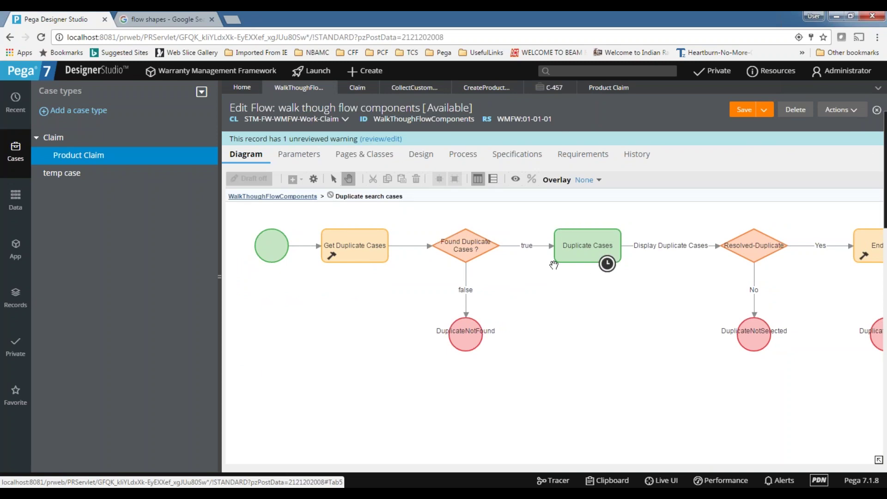
{"action": "left_click_drag", "start_coordinate": [690, 291], "coordinate": [314, 295]}
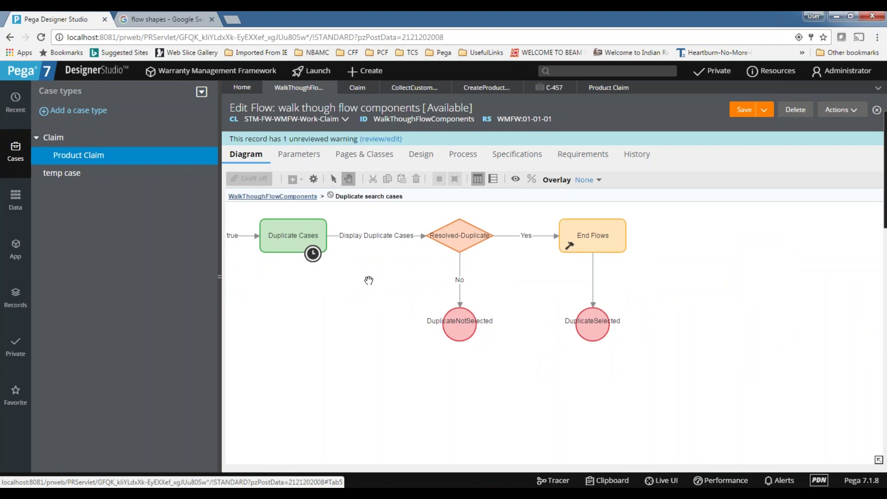
{"action": "left_click_drag", "start_coordinate": [401, 289], "coordinate": [481, 291]}
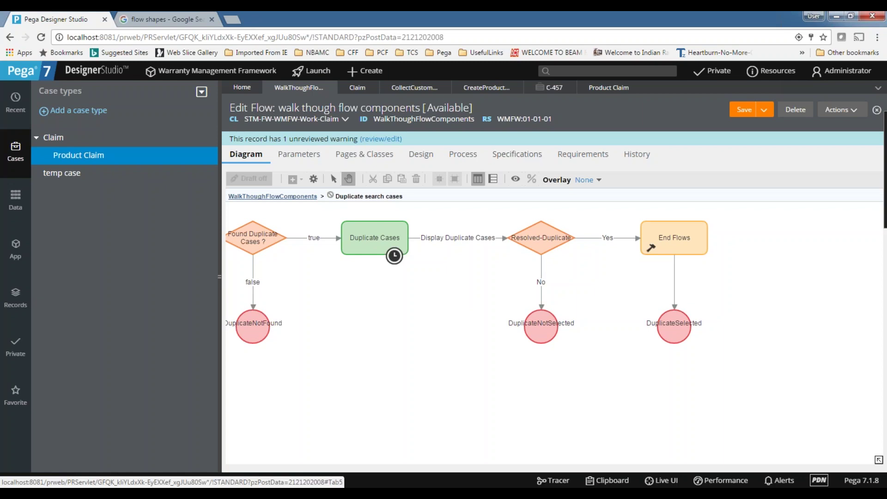
Step: Look through the open rules and close the running Claim case, staying on the Duplicate search cases subprocess
{"action": "left_click", "coordinate": [241, 88]}
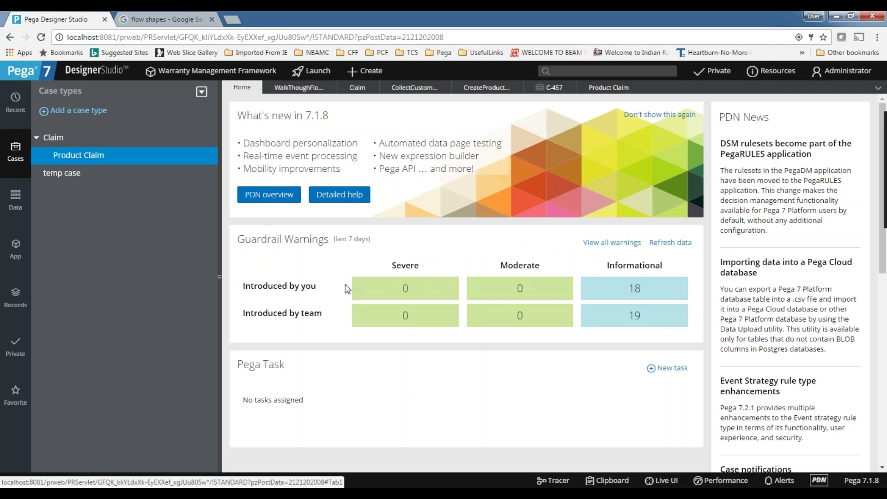
{"action": "left_click", "coordinate": [609, 88]}
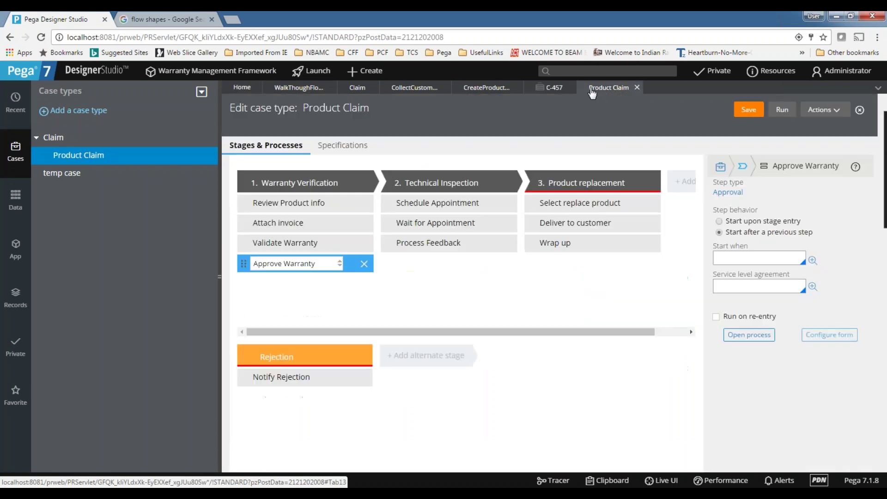
{"action": "left_click", "coordinate": [550, 87]}
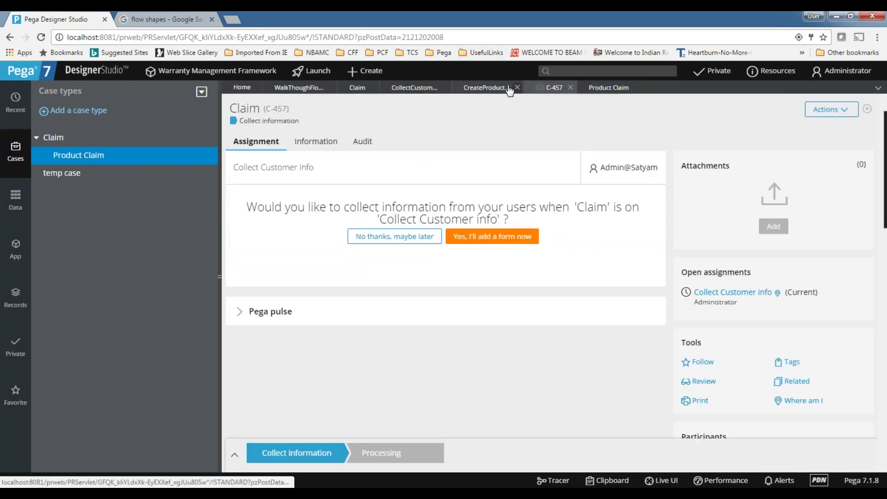
{"action": "left_click", "coordinate": [476, 87]}
{"action": "left_click", "coordinate": [418, 90]}
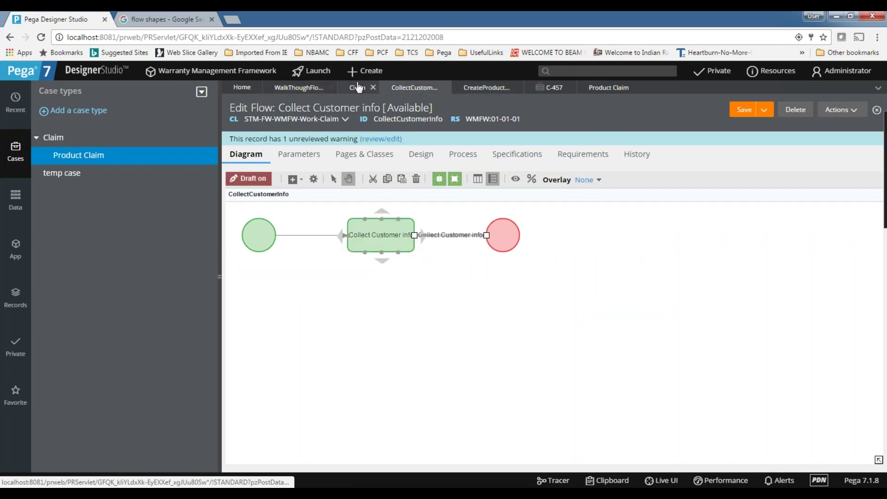
{"action": "left_click", "coordinate": [278, 89]}
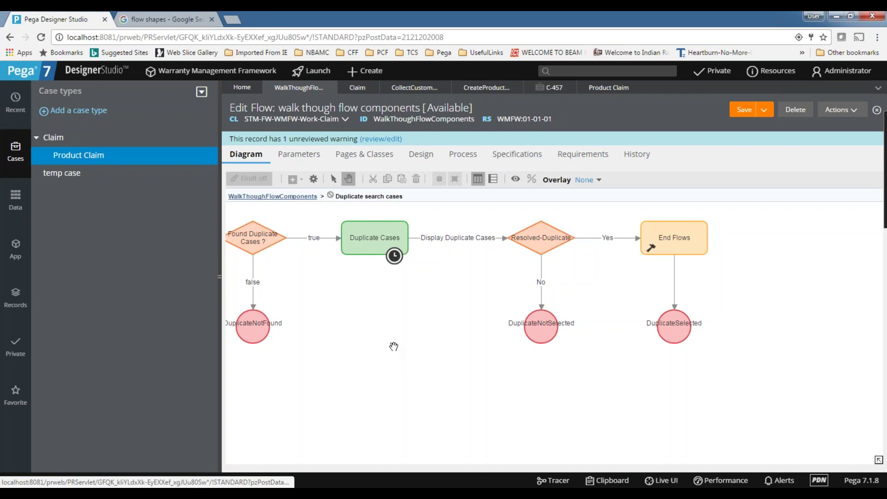
{"action": "left_click", "coordinate": [416, 159]}
{"action": "left_click", "coordinate": [246, 154]}
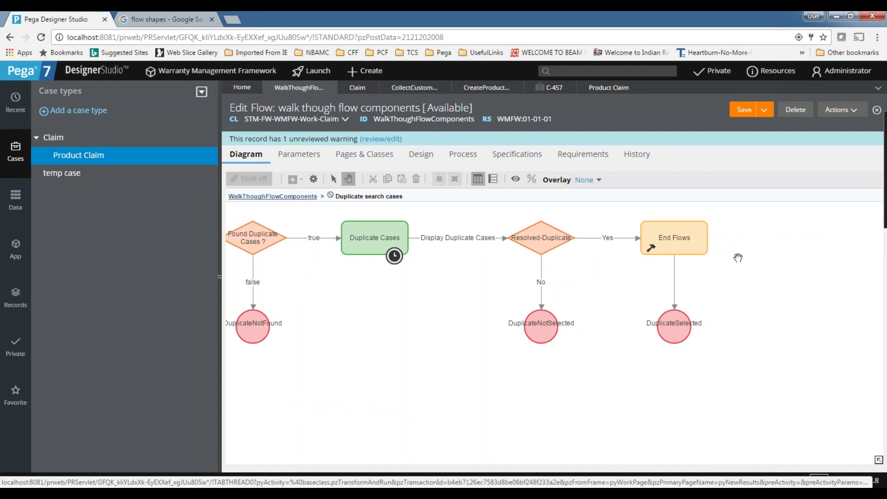
{"action": "left_click", "coordinate": [559, 89]}
{"action": "left_click", "coordinate": [571, 87]}
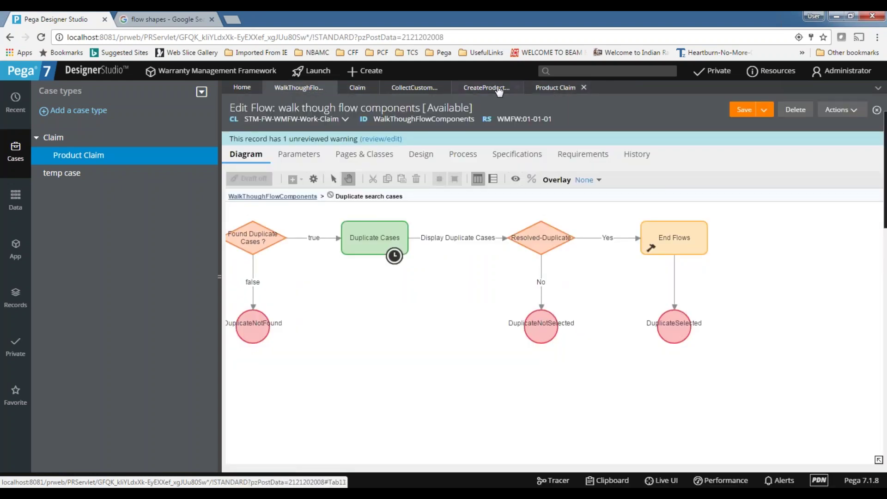
Step: Review the start of the Duplicate search cases subprocess and go back up to the parent WalkThoughFlowComponents flow
{"action": "left_click", "coordinate": [545, 231]}
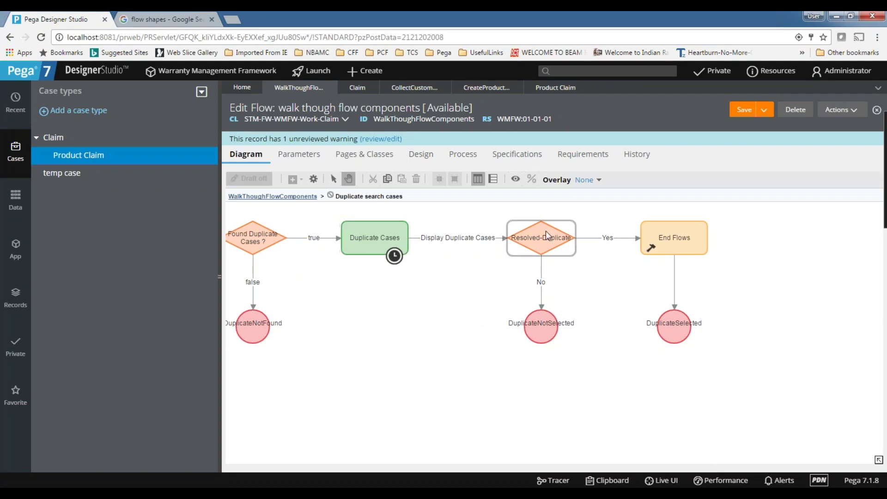
{"action": "left_click_drag", "start_coordinate": [377, 306], "coordinate": [583, 314]}
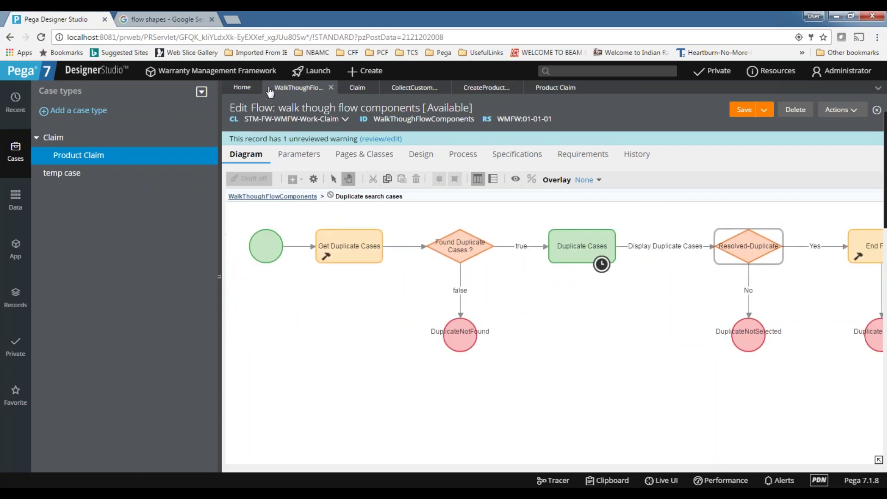
{"action": "left_click", "coordinate": [356, 87]}
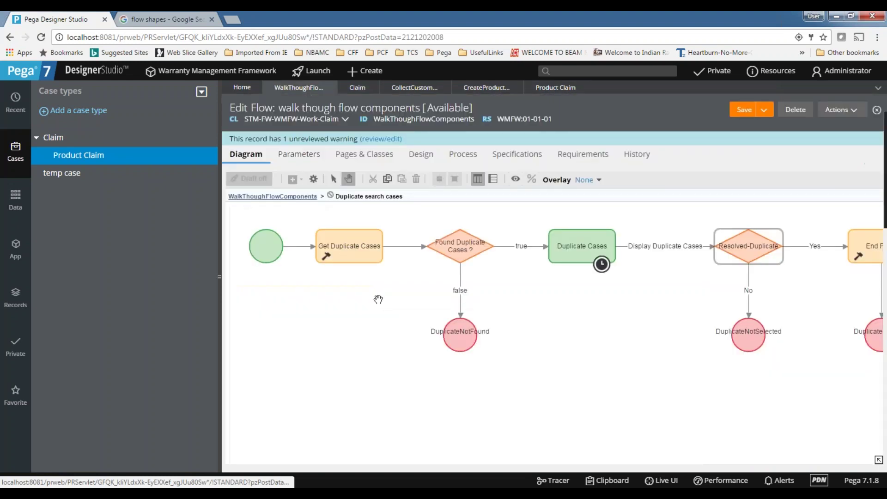
{"action": "right_click", "coordinate": [376, 298]}
{"action": "left_click", "coordinate": [246, 201]}
{"action": "left_click_drag", "start_coordinate": [336, 254], "coordinate": [389, 282]}
{"action": "left_click", "coordinate": [416, 254]}
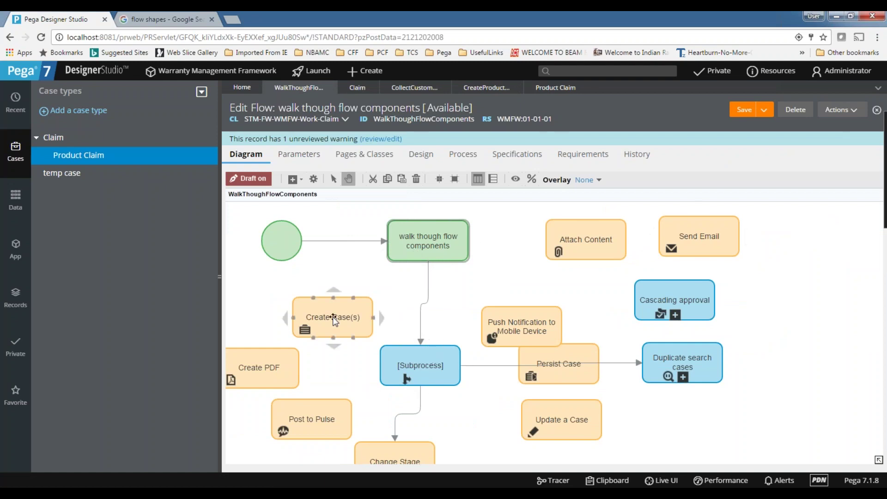
Step: Review the Attach Content shape's automation details in the WalkThoughFlowComponents flow and close them without changes
{"action": "right_click", "coordinate": [340, 276]}
{"action": "mouse_move", "coordinate": [390, 286]}
{"action": "mouse_move", "coordinate": [463, 382]}
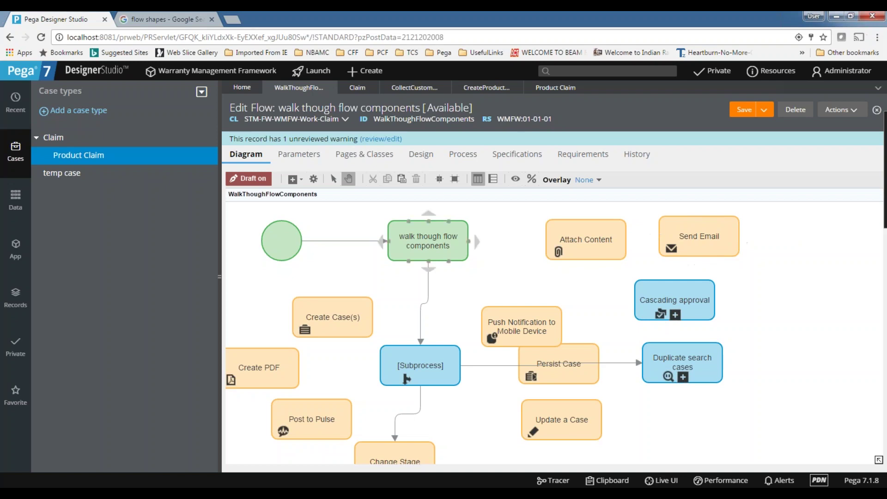
{"action": "double_click", "coordinate": [568, 256]}
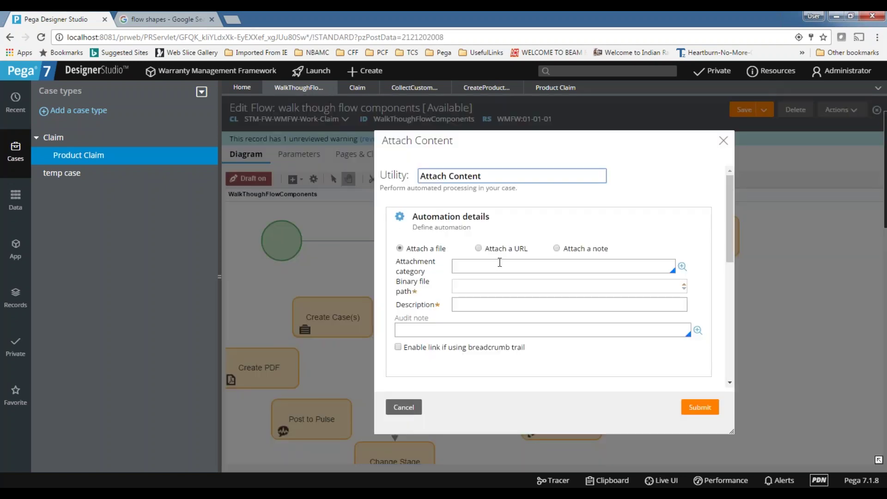
{"action": "left_click", "coordinate": [499, 262]}
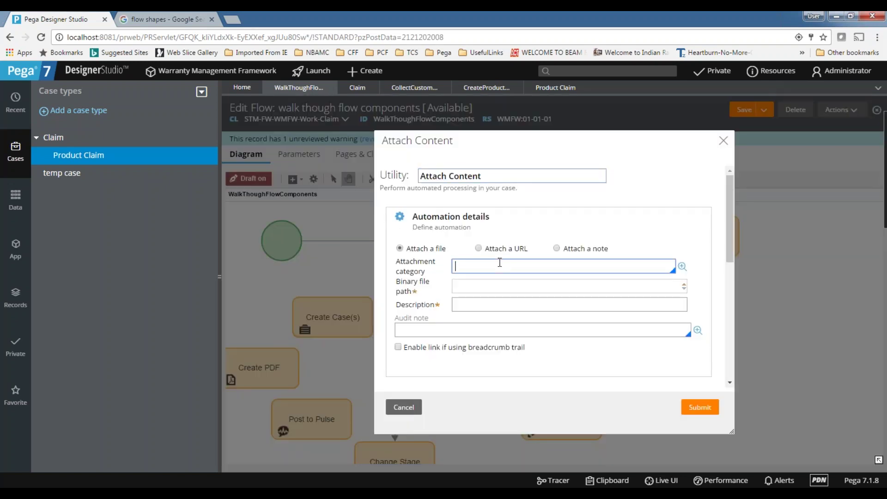
{"action": "left_click", "coordinate": [724, 141]}
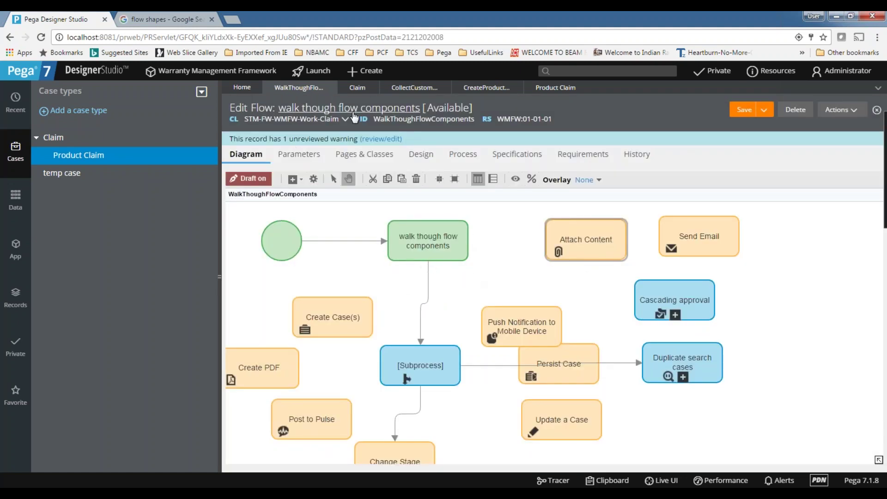
Step: Close the Claim case type, discarding its unsaved changes, and save the WalkThoughFlowComponents flow
{"action": "left_click", "coordinate": [358, 88]}
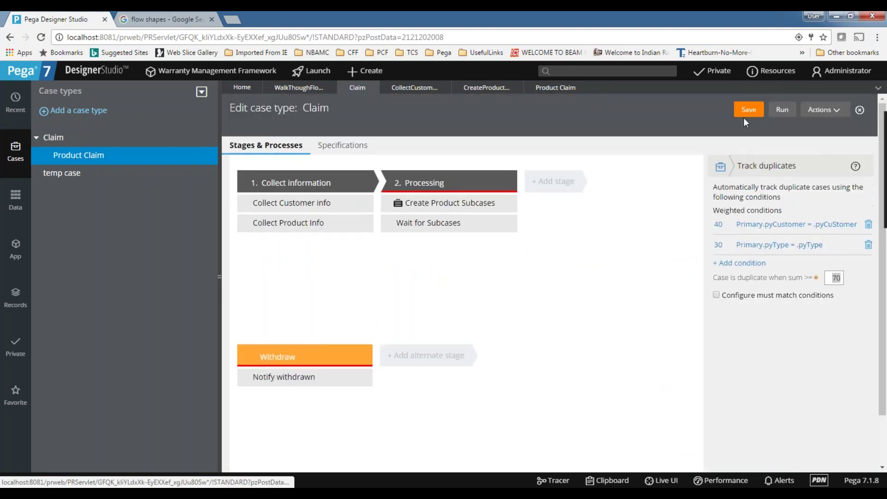
{"action": "left_click", "coordinate": [860, 109]}
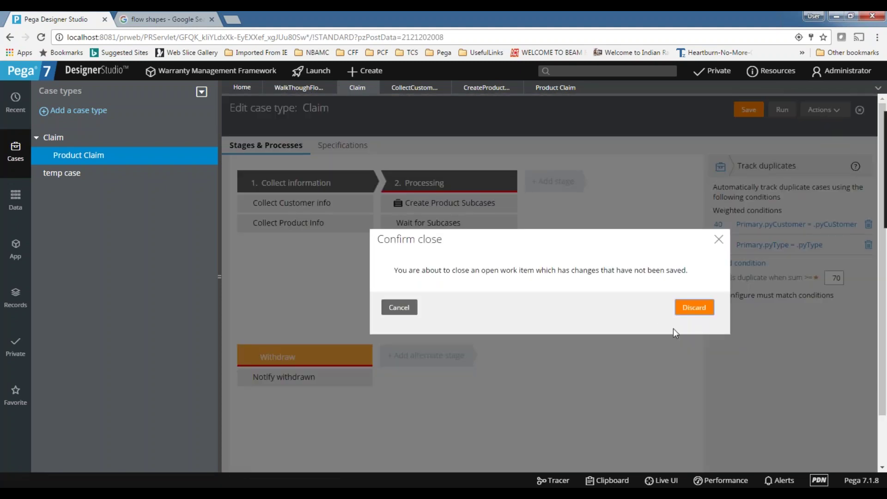
{"action": "left_click", "coordinate": [697, 310]}
{"action": "left_click", "coordinate": [693, 240]}
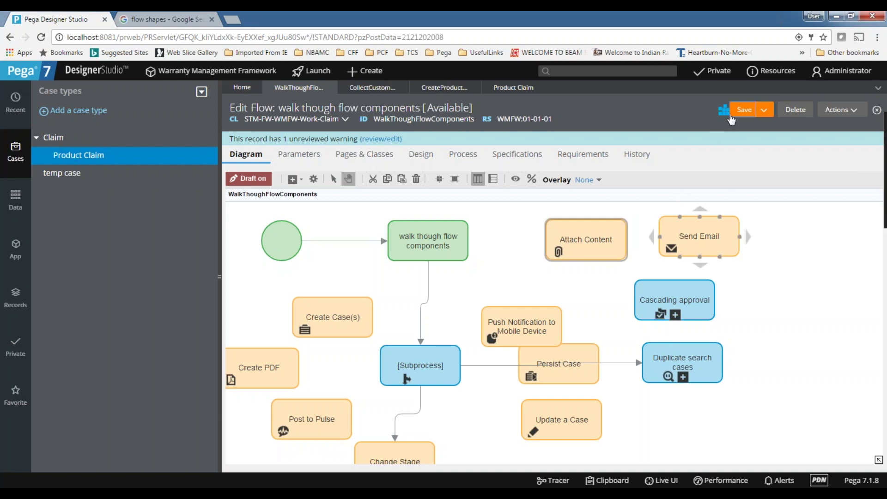
{"action": "left_click", "coordinate": [732, 114]}
Step: Reopen the Claim case type and run a new Claim case from it
{"action": "left_click", "coordinate": [53, 138]}
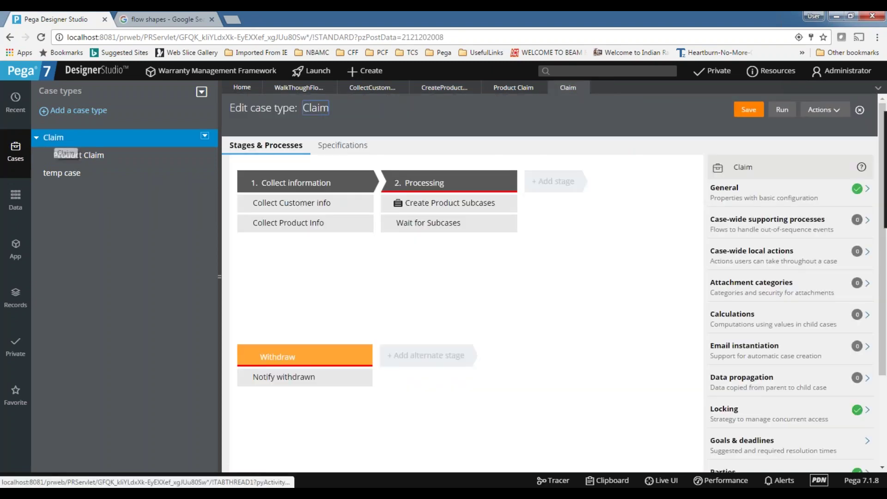
{"action": "left_click", "coordinate": [51, 138]}
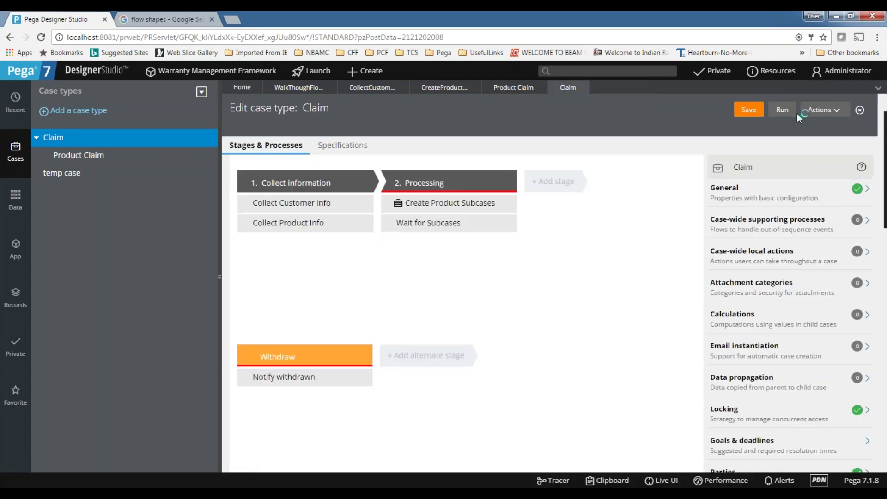
{"action": "left_click", "coordinate": [782, 110]}
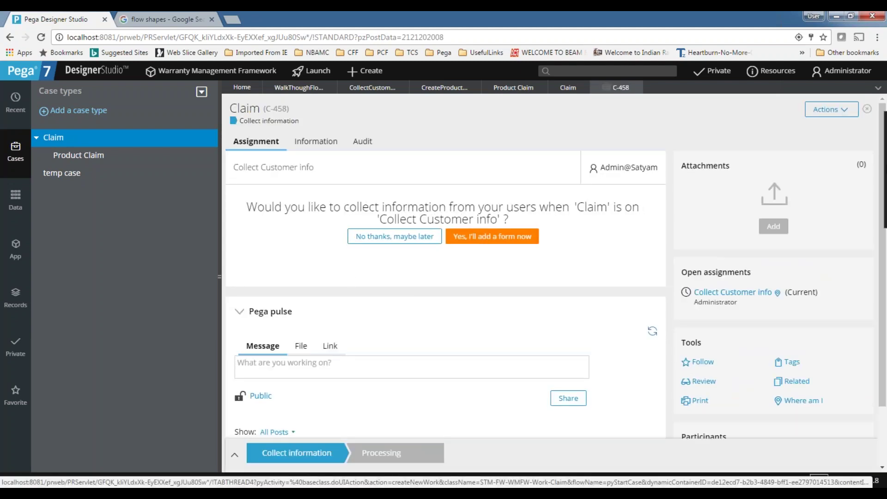
Step: Examine the file attachment dialog of the running Claim case and close it without attaching anything
{"action": "left_click", "coordinate": [774, 226]}
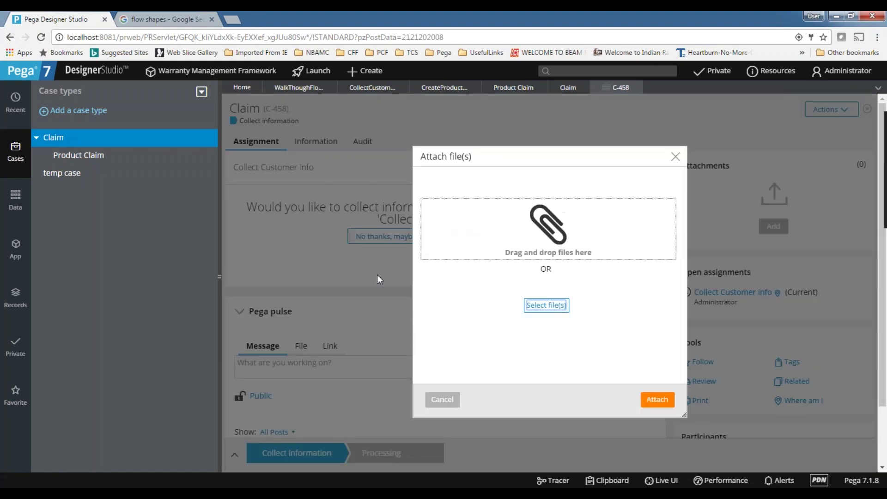
{"action": "left_click", "coordinate": [676, 156]}
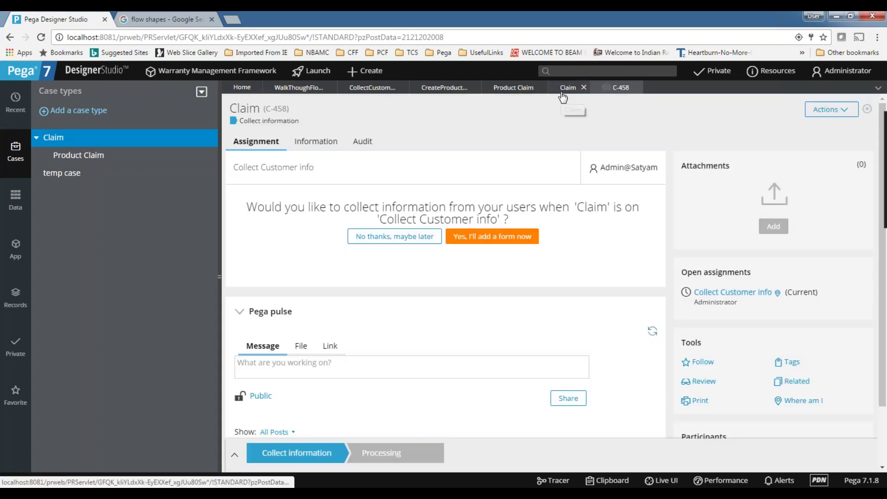
{"action": "left_click", "coordinate": [780, 228]}
{"action": "left_click", "coordinate": [783, 240]}
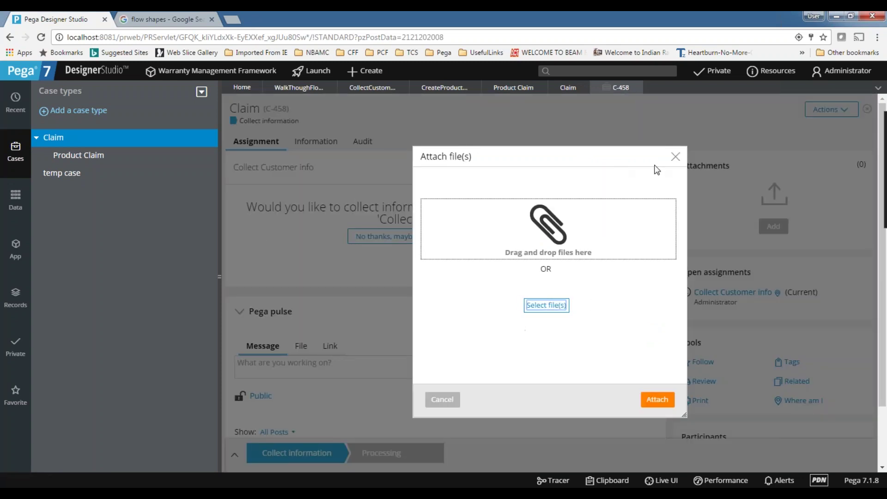
{"action": "left_click", "coordinate": [676, 158]}
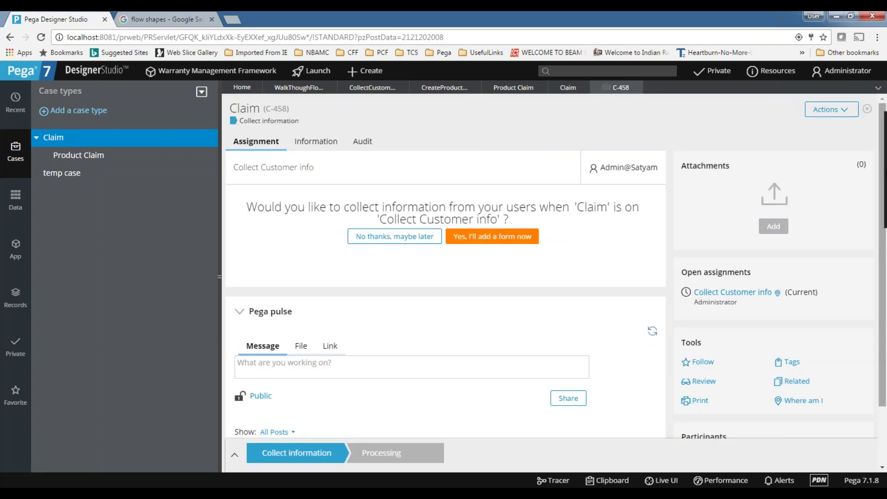
Step: Return to the WalkThoughFlowComponents flow and move the Attach Content shape closer to the walk though flow components assignment
{"action": "left_click", "coordinate": [511, 89]}
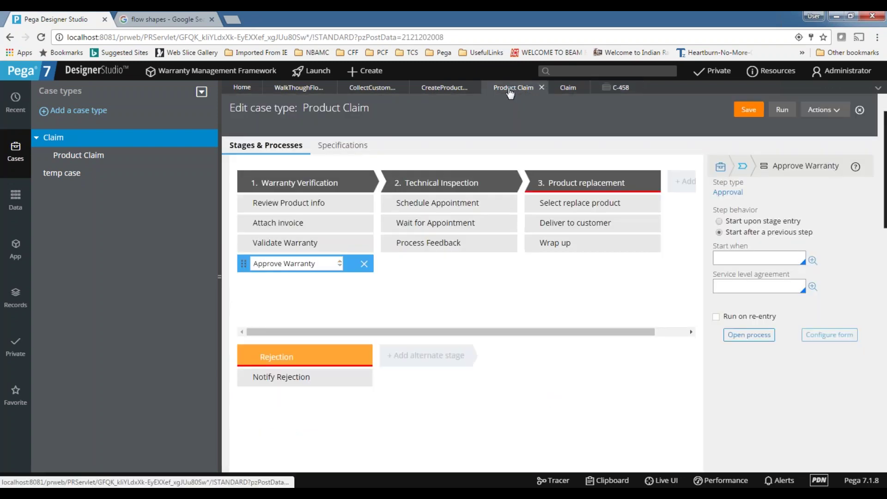
{"action": "left_click", "coordinate": [373, 88]}
{"action": "left_click", "coordinate": [295, 89]}
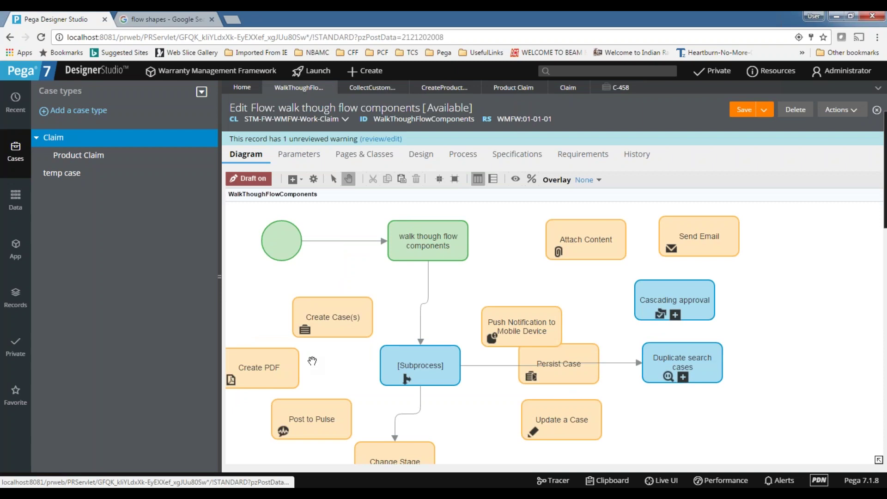
{"action": "left_click", "coordinate": [582, 240]}
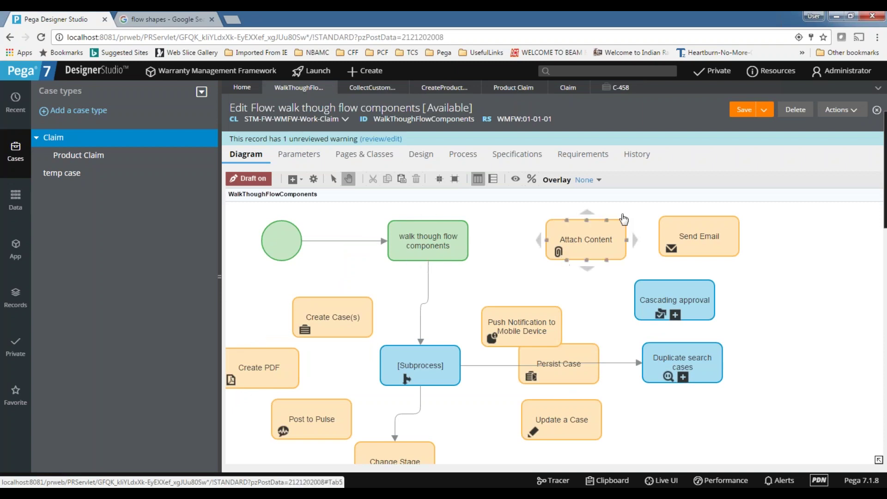
{"action": "left_click_drag", "start_coordinate": [592, 226], "coordinate": [564, 238]}
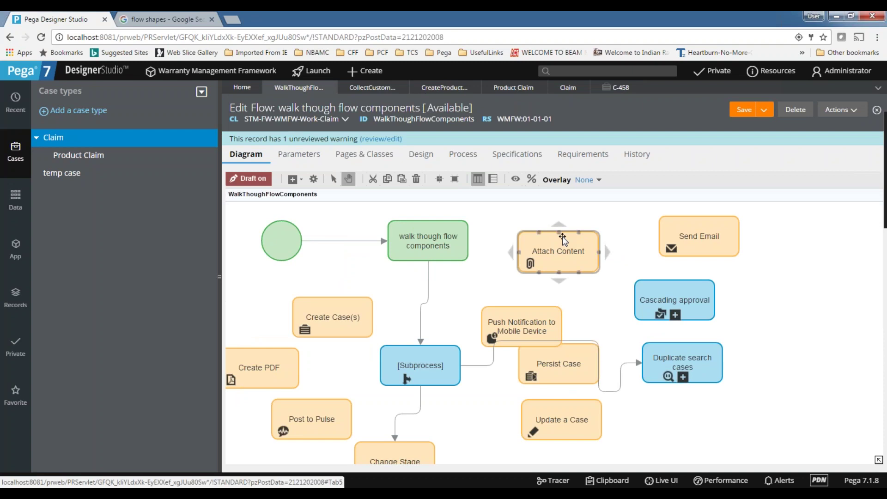
Step: Check the Attach Content settings again and shift the shape slightly up and nearer the walk though flow components assignment
{"action": "double_click", "coordinate": [545, 251]}
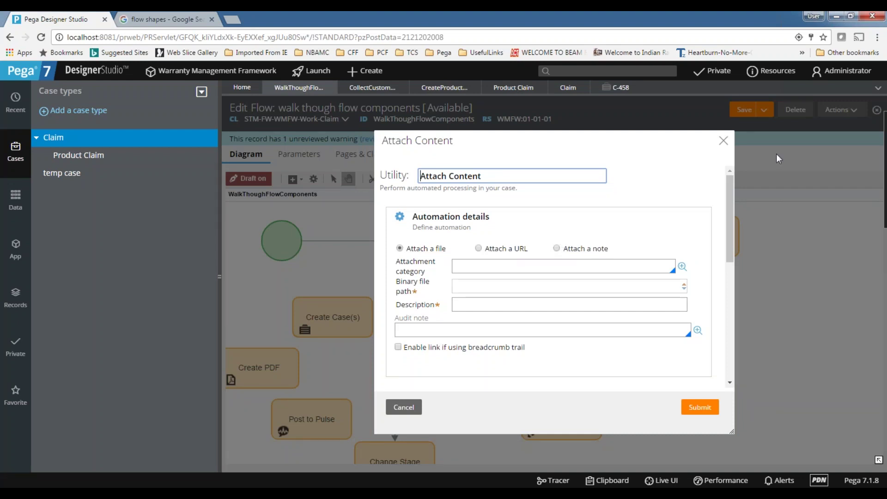
{"action": "left_click", "coordinate": [724, 141]}
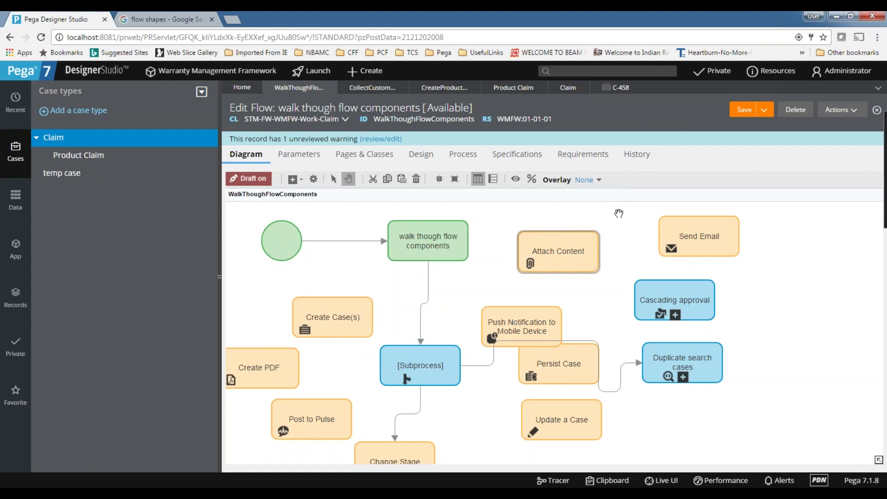
{"action": "left_click_drag", "start_coordinate": [577, 241], "coordinate": [569, 233]}
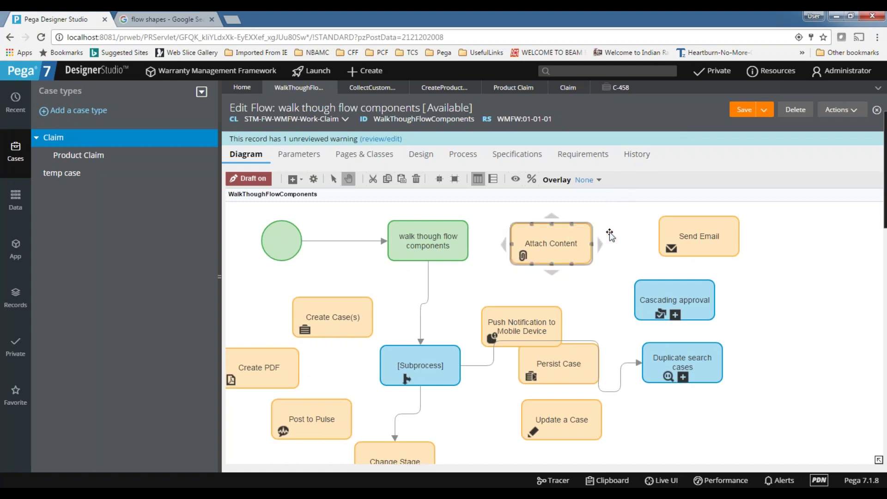
Step: Look at the running Claim case's Attachments area and the Claim case type, and return to the flow diagram
{"action": "left_click", "coordinate": [614, 92]}
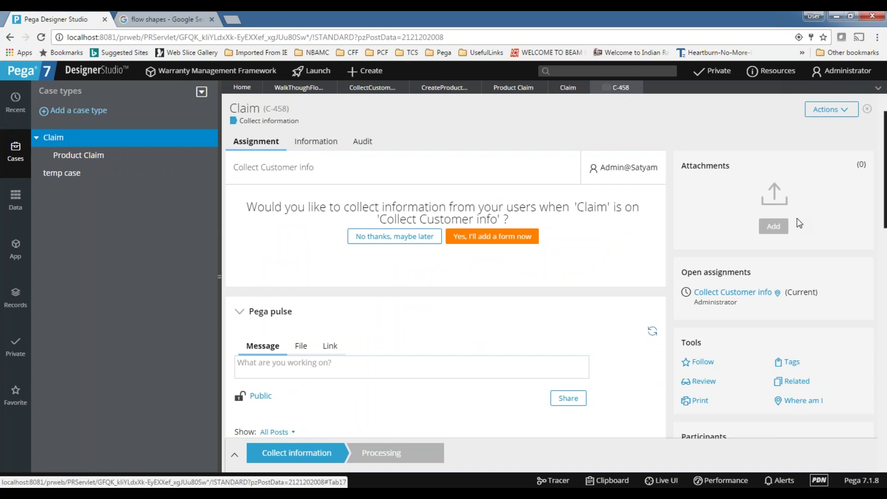
{"action": "left_click", "coordinate": [566, 88]}
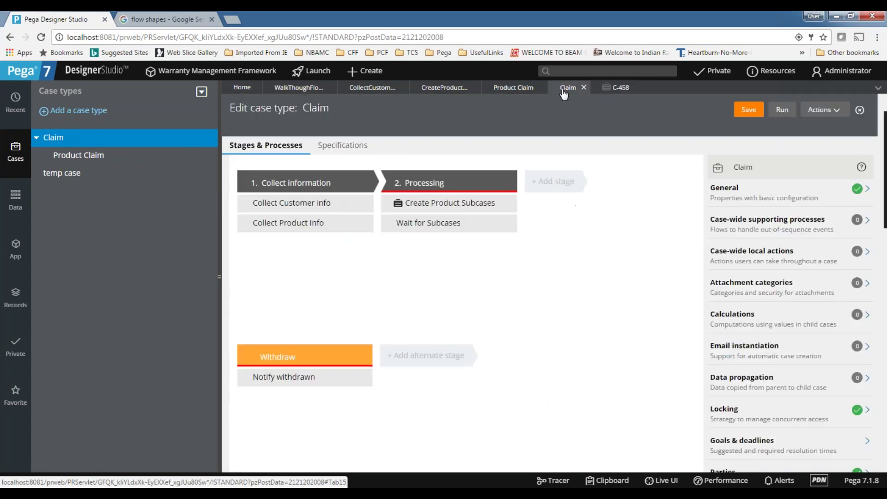
{"action": "left_click", "coordinate": [618, 88]}
{"action": "left_click", "coordinate": [299, 91]}
Step: Connect the walk though flow components assignment to the Attach Content shape
{"action": "left_click", "coordinate": [542, 236]}
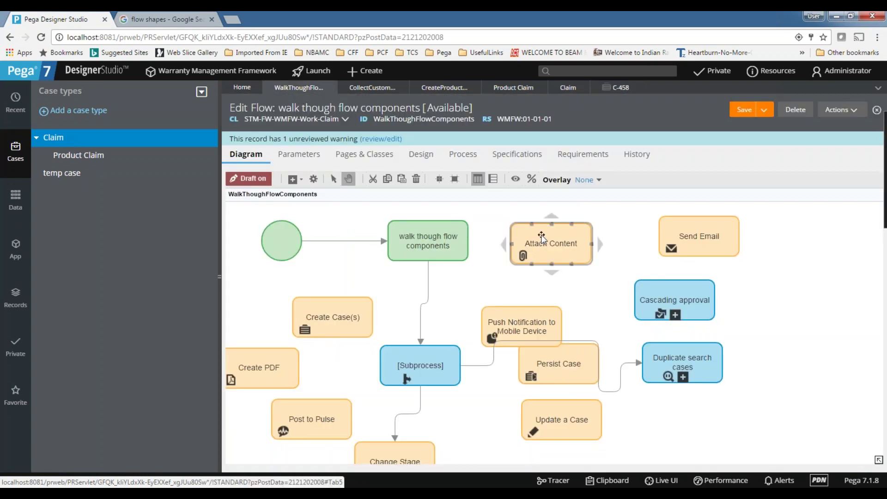
{"action": "left_click", "coordinate": [451, 236]}
{"action": "left_click_drag", "start_coordinate": [482, 245], "coordinate": [529, 241]}
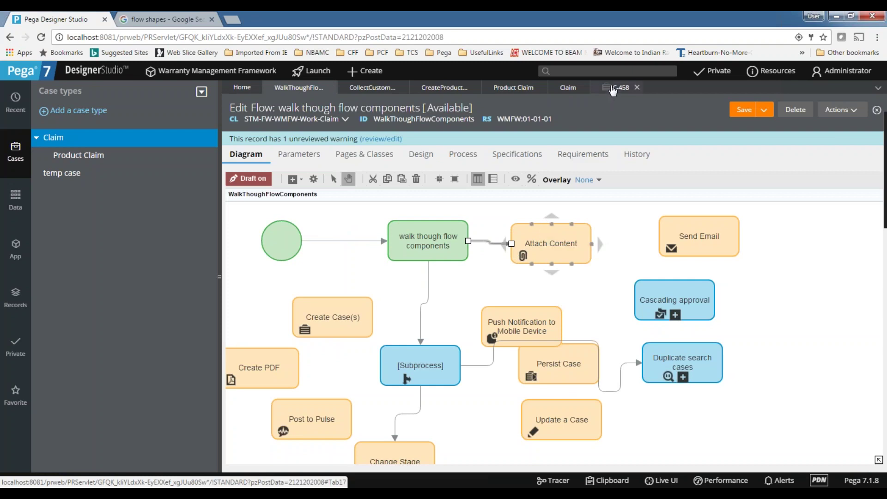
Step: Revisit the Attachments area of the running Claim case and close the case
{"action": "left_click", "coordinate": [614, 88]}
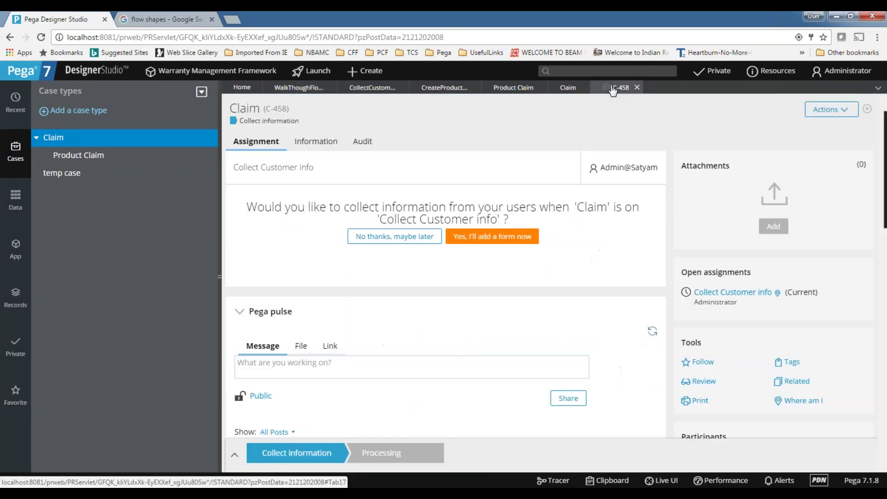
{"action": "left_click", "coordinate": [772, 229]}
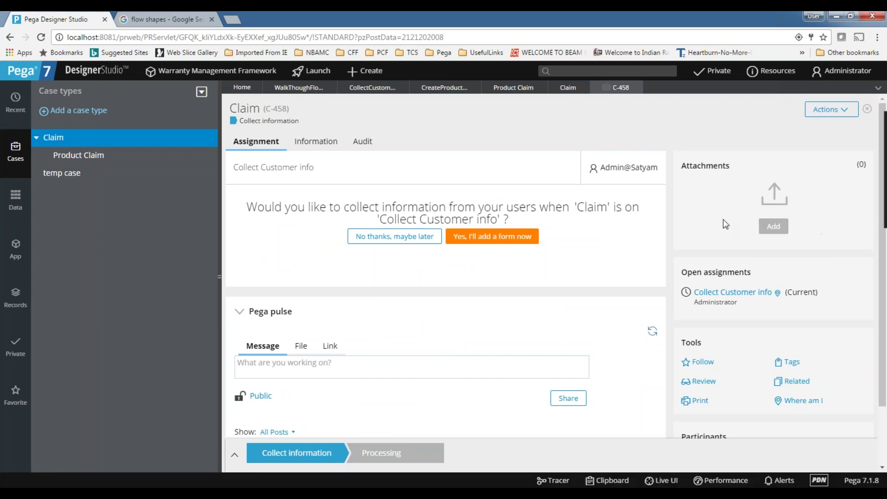
{"action": "left_click", "coordinate": [637, 88]}
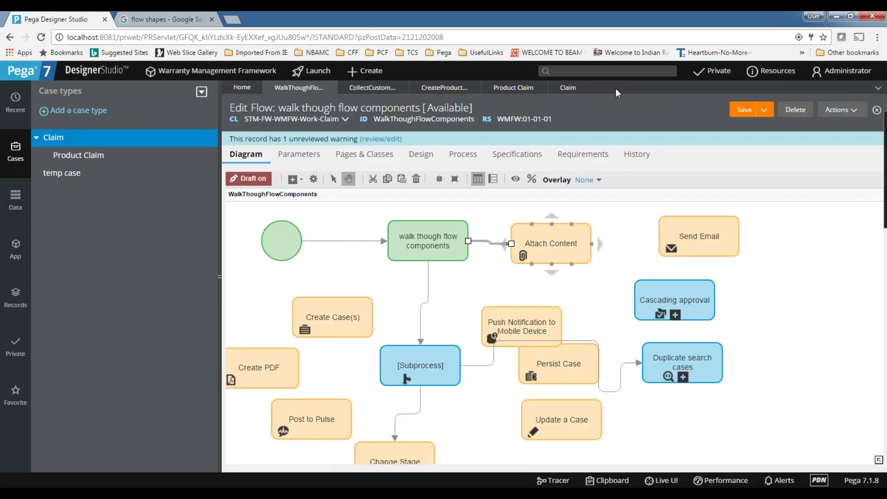
Step: Save the WalkThoughFlowComponents flow with the new connector to Attach Content
{"action": "left_click_drag", "start_coordinate": [754, 319], "coordinate": [795, 292]}
{"action": "left_click_drag", "start_coordinate": [854, 282], "coordinate": [825, 350]}
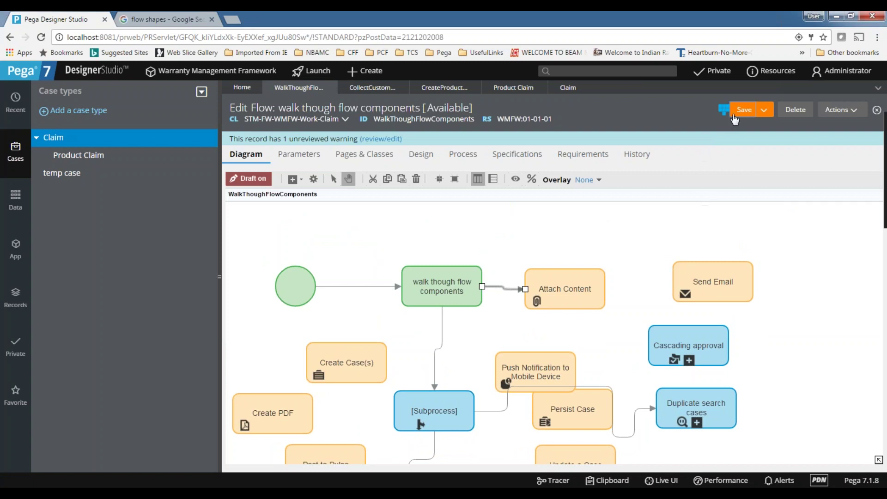
{"action": "left_click", "coordinate": [391, 245]}
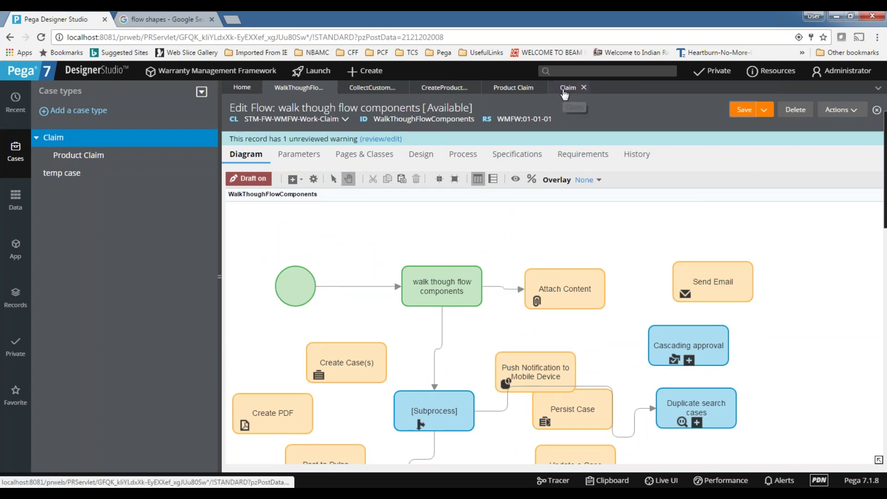